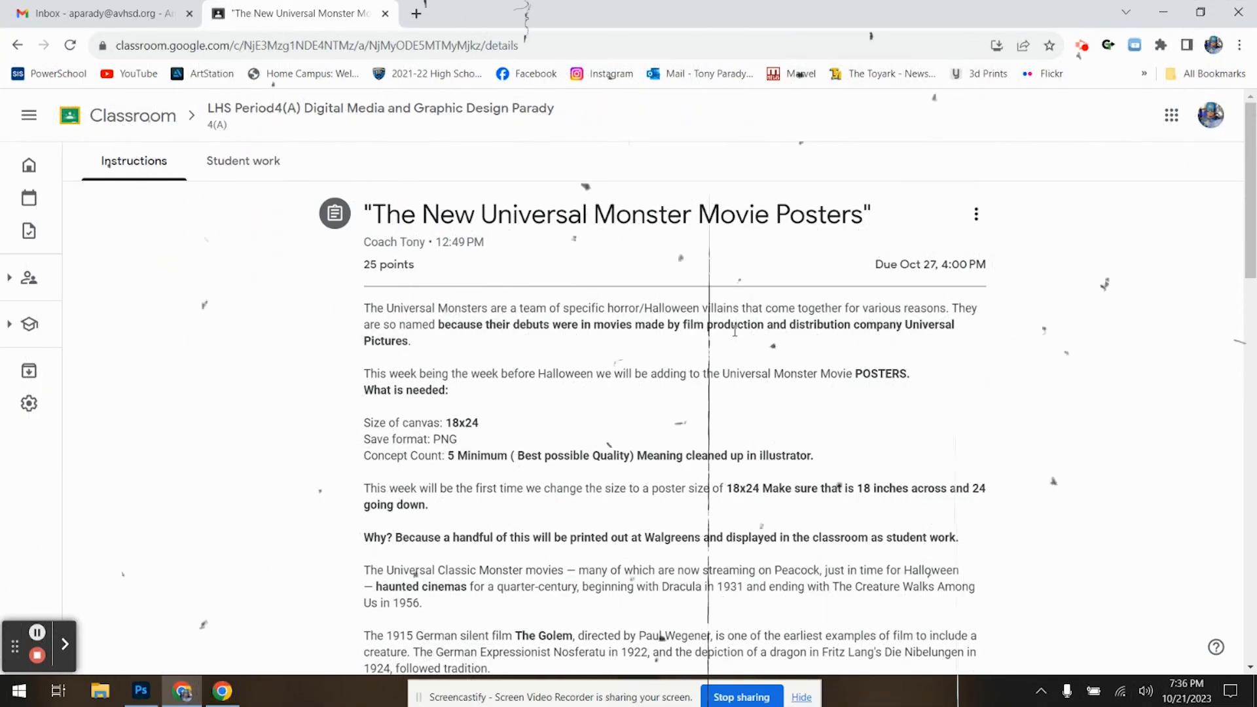
- Review the monster movie poster assignment's requirements and attachments, glance at the doll composition in Photoshop, and return to the assignment in Chrome
scroll(753, 344, down, 15)
scroll(723, 360, down, 3)
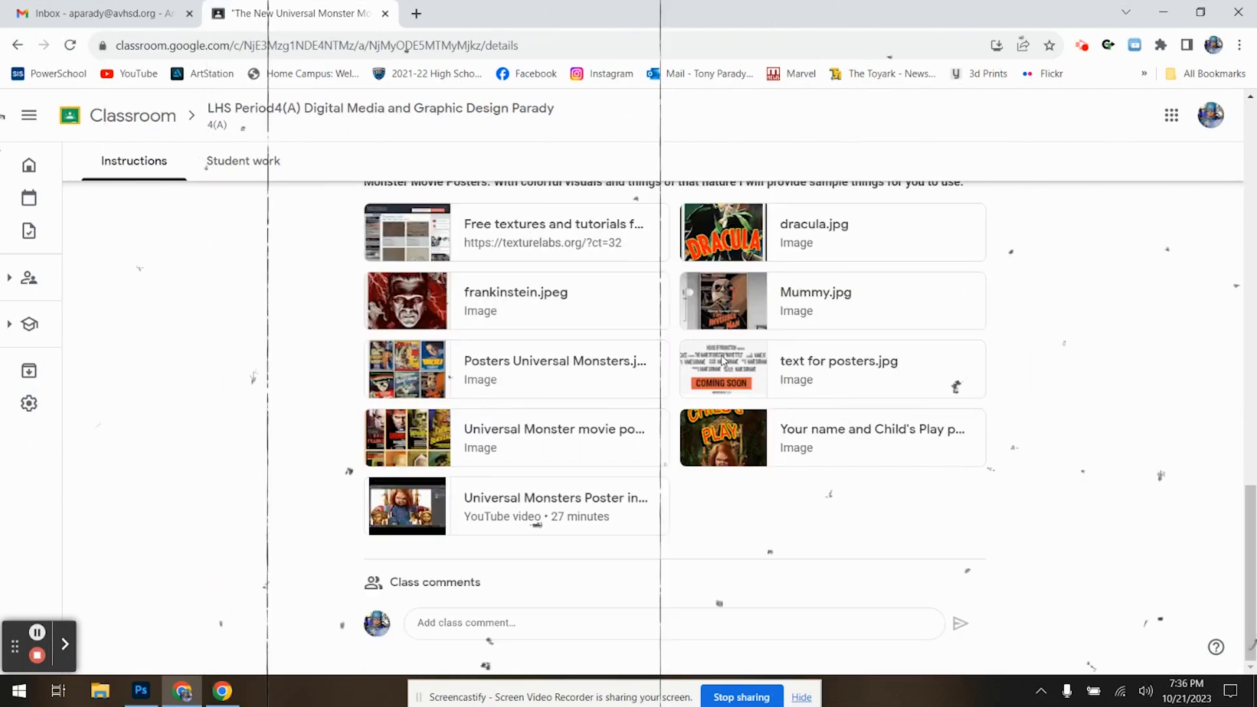
scroll(723, 360, up, 15)
scroll(720, 365, up, 2)
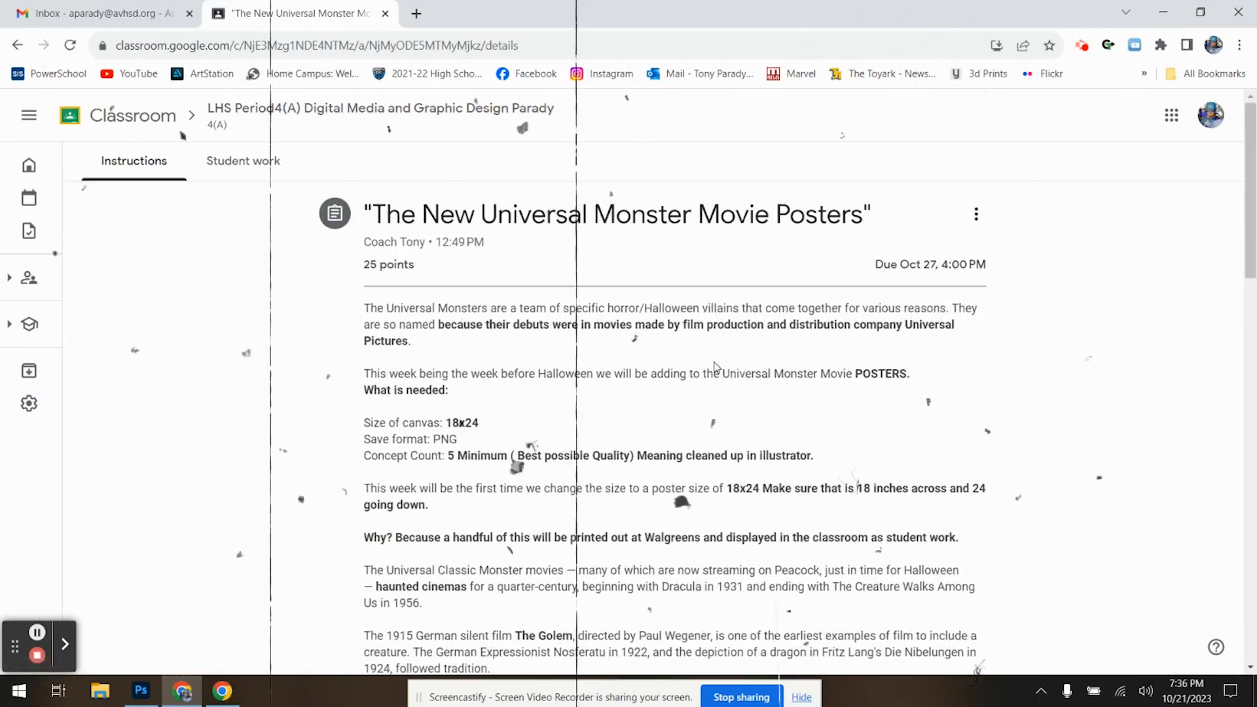
key(alt+Tab)
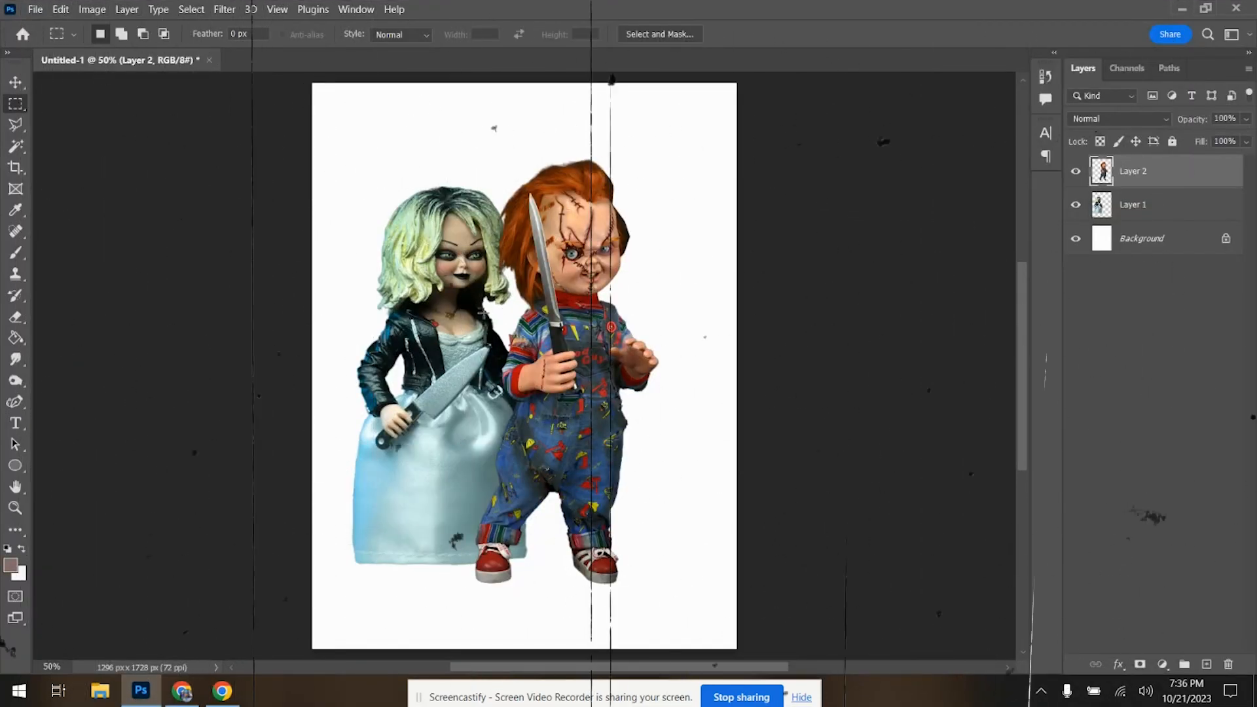
click(194, 696)
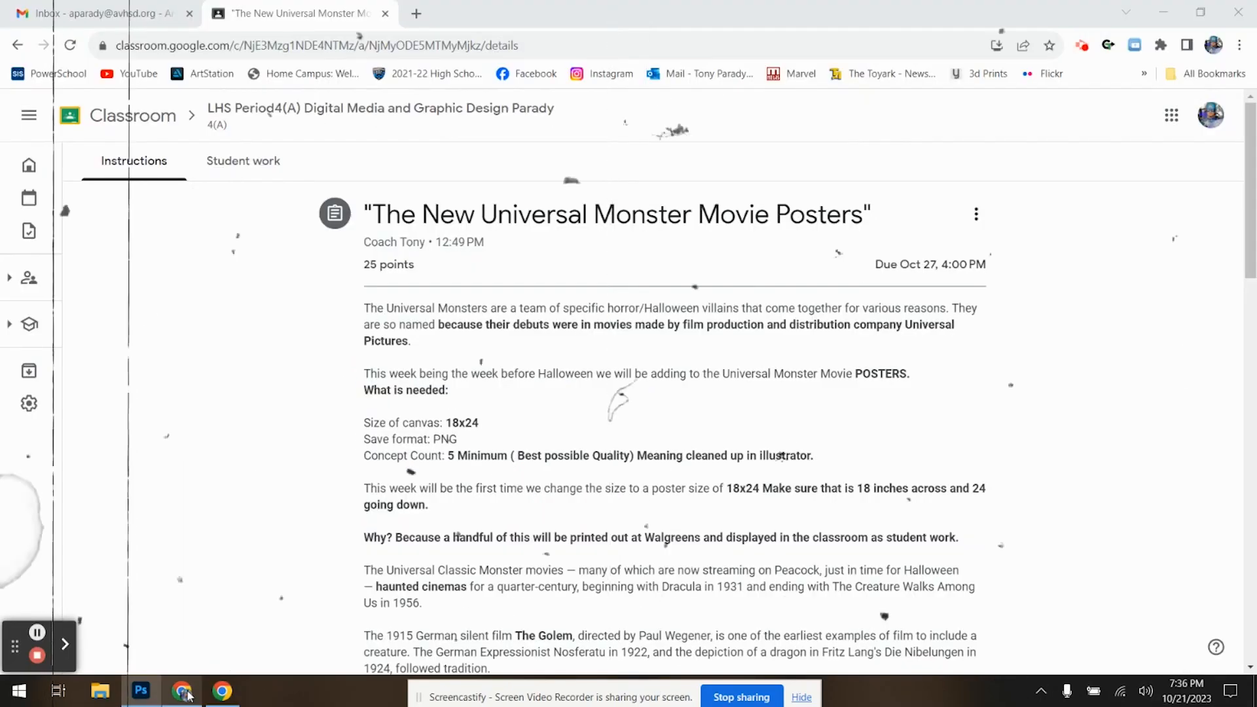
- Search Google for "wedding church" in a new browser tab
click(416, 14)
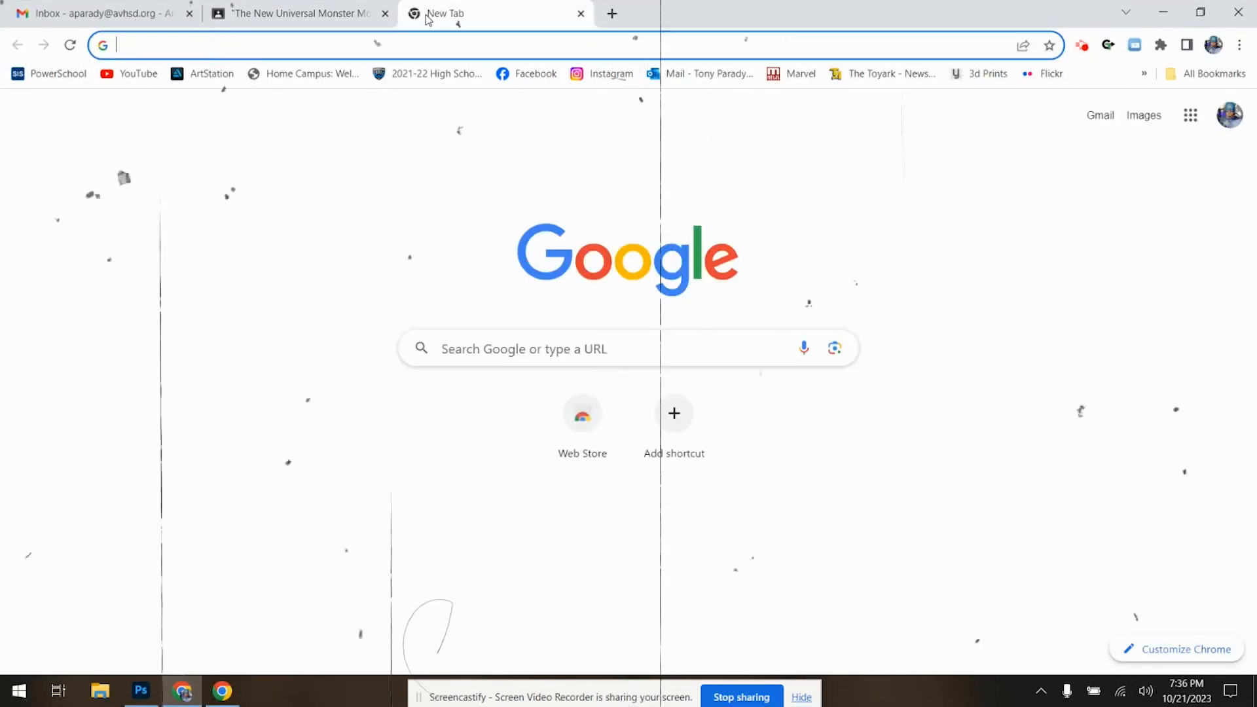
text(Curch)
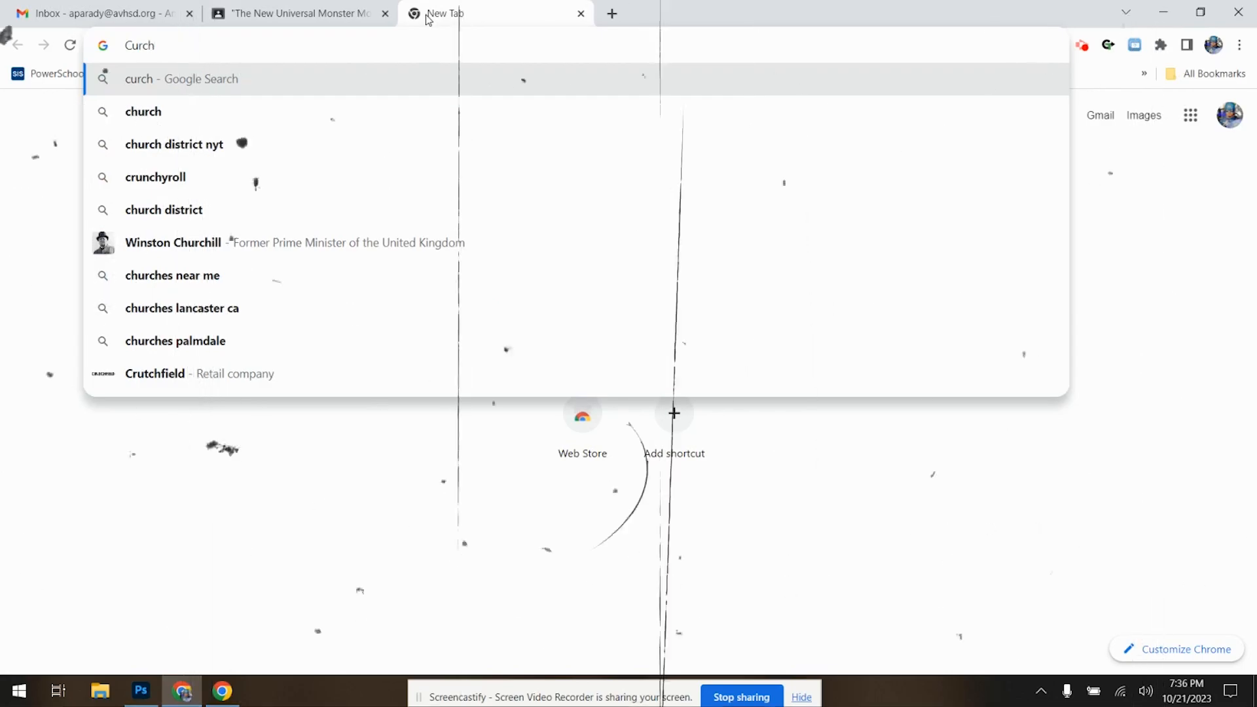
key(BackSpace)
key(BackSpace)
key(BackSpace)
key(BackSpace)
text(hurch)
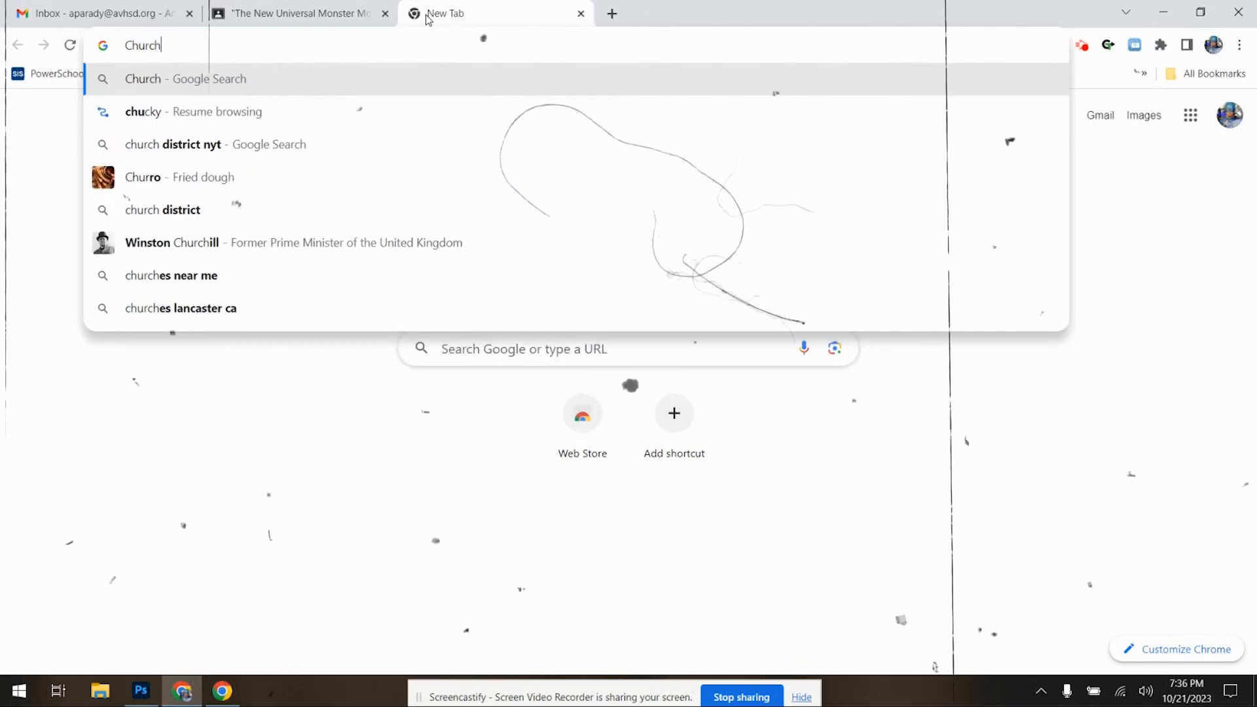
key(BackSpace)
key(BackSpace)
key(BackSpace)
key(BackSpace)
key(BackSpace)
key(BackSpace)
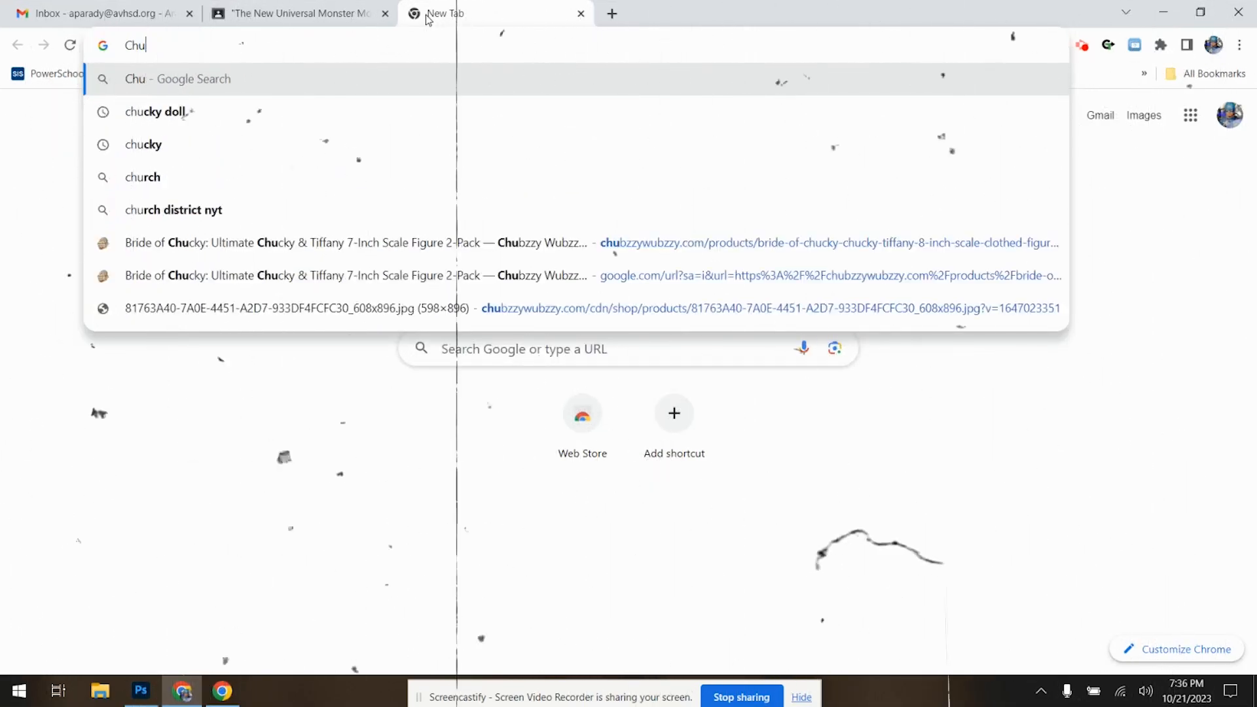
text(wedding ch)
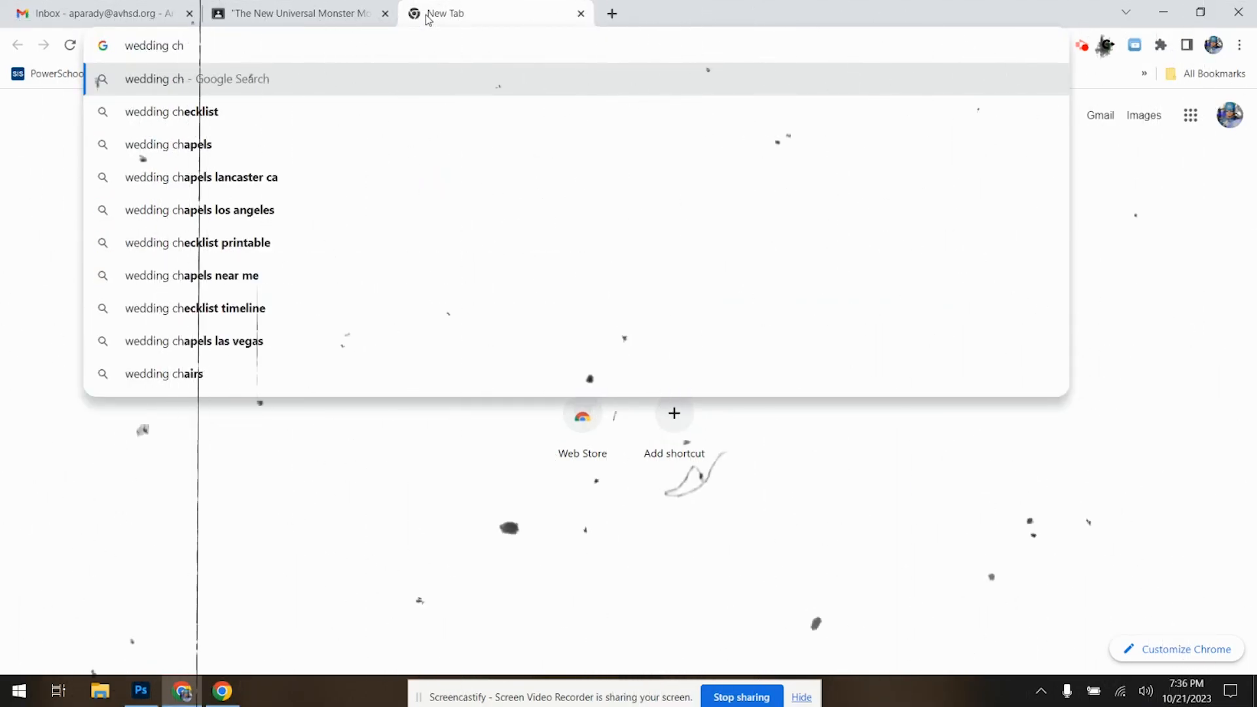
text(urch)
key(Return)
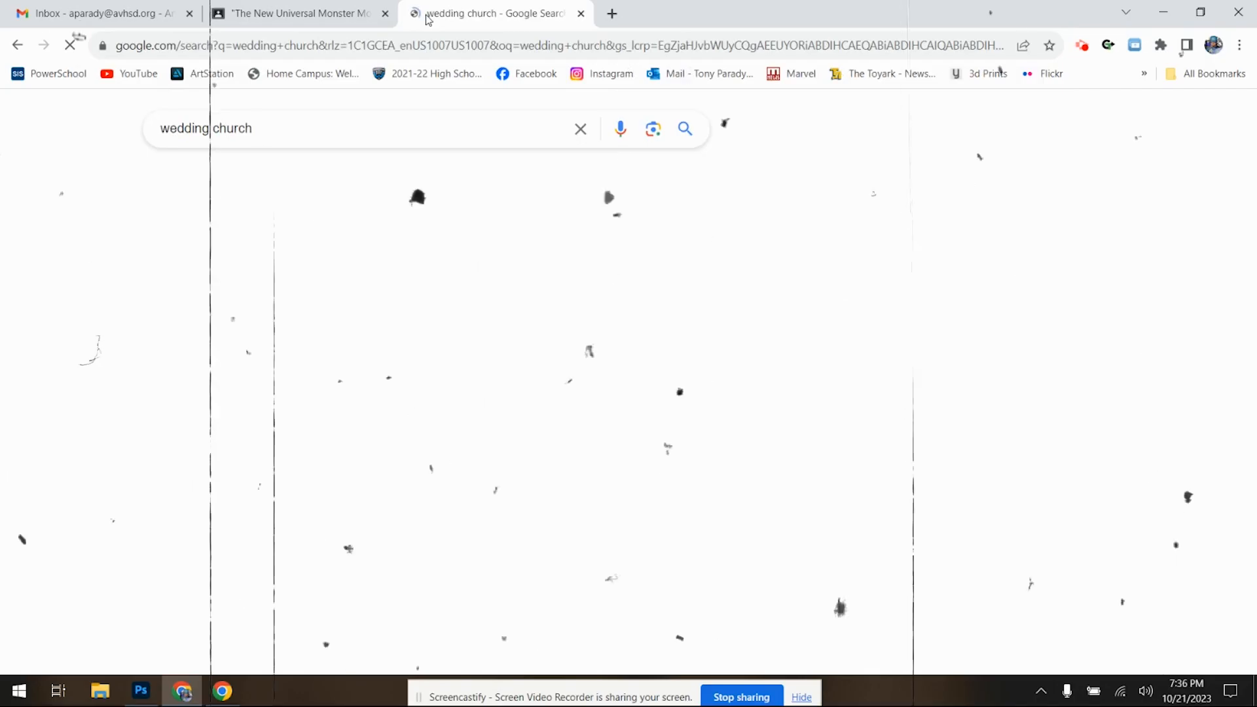
- Show the image results for the wedding church search and filter them to large size
click(174, 176)
click(360, 649)
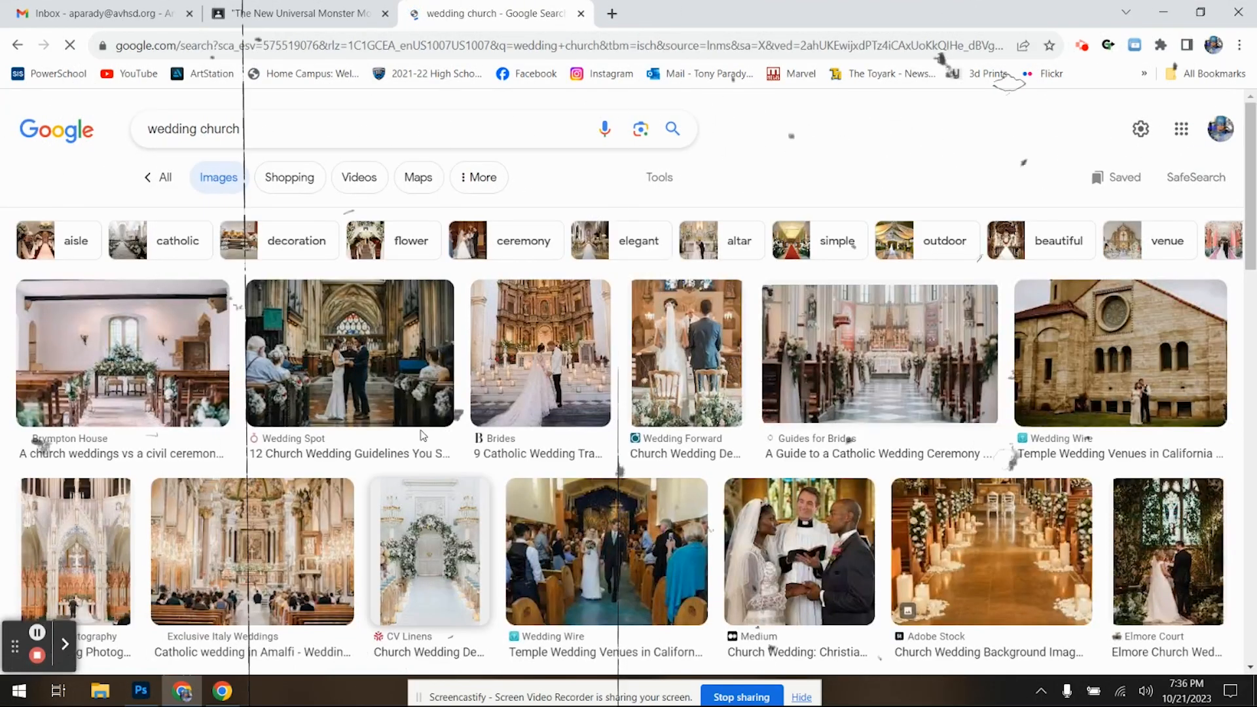
click(681, 181)
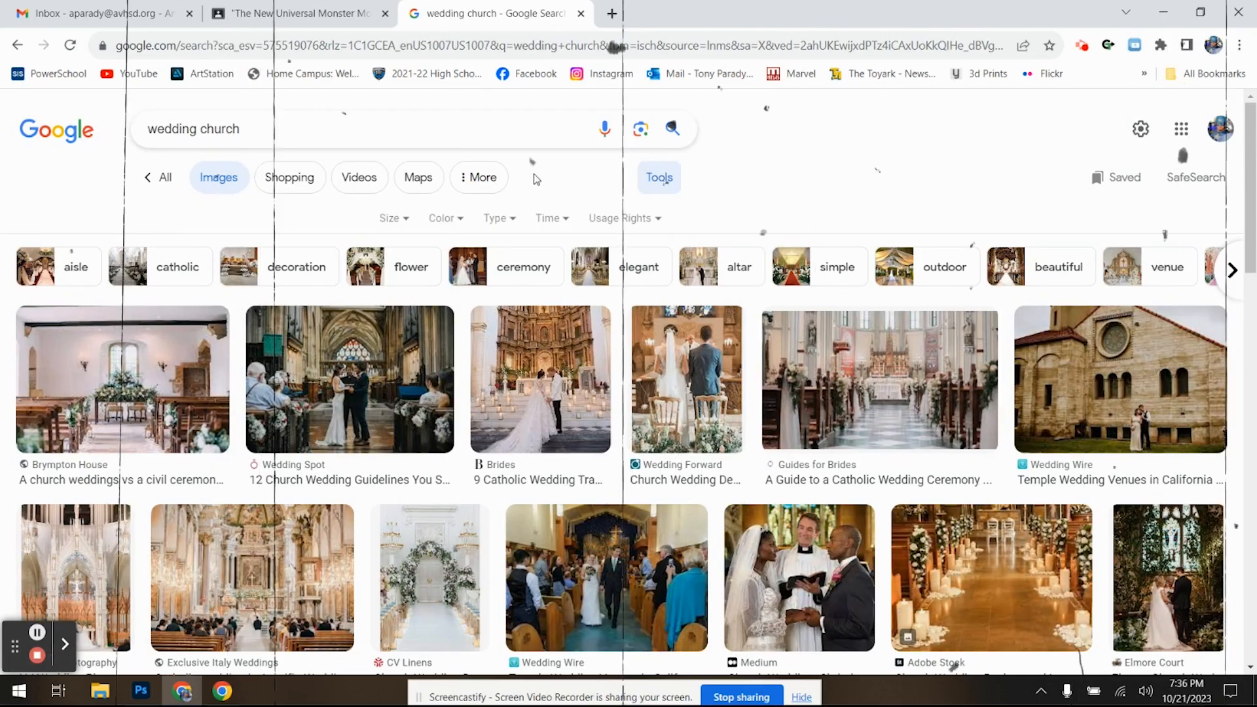
click(403, 218)
click(414, 274)
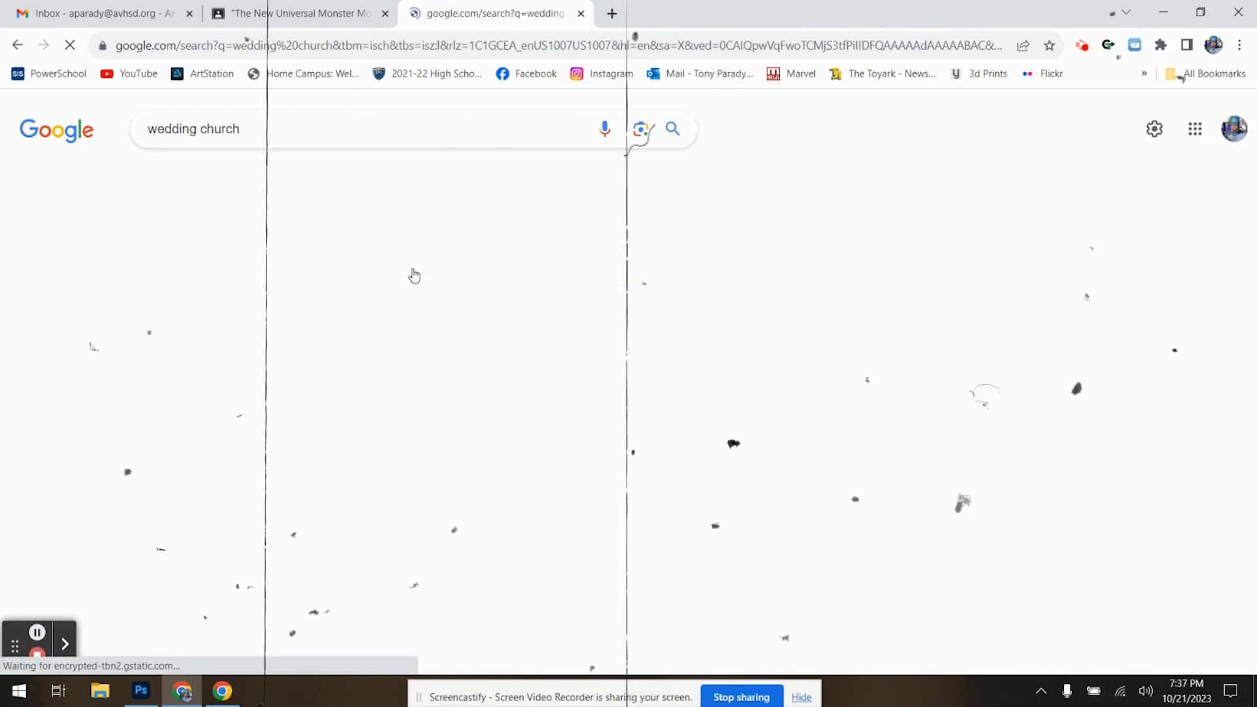
- Preview The Knot's "17 Stunning U.S. Church Wedding Venues" image and look through its related pictures for a suitable background
scroll(414, 274, down, 6)
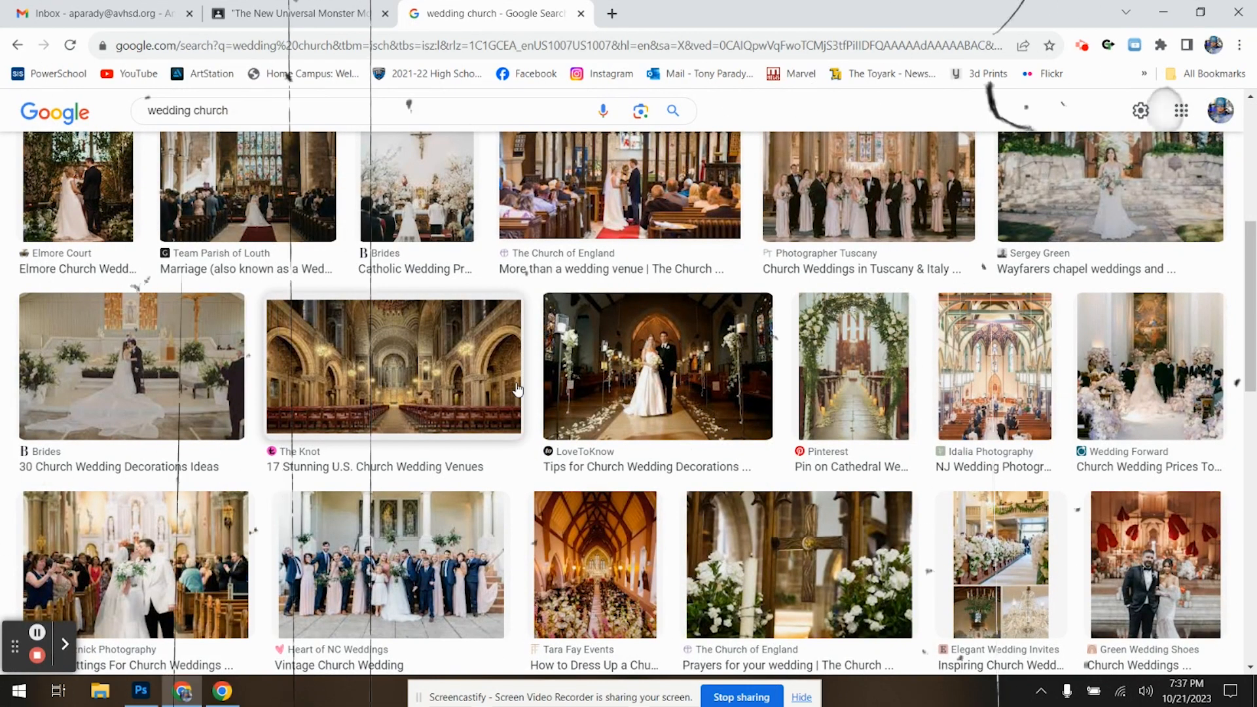
click(458, 378)
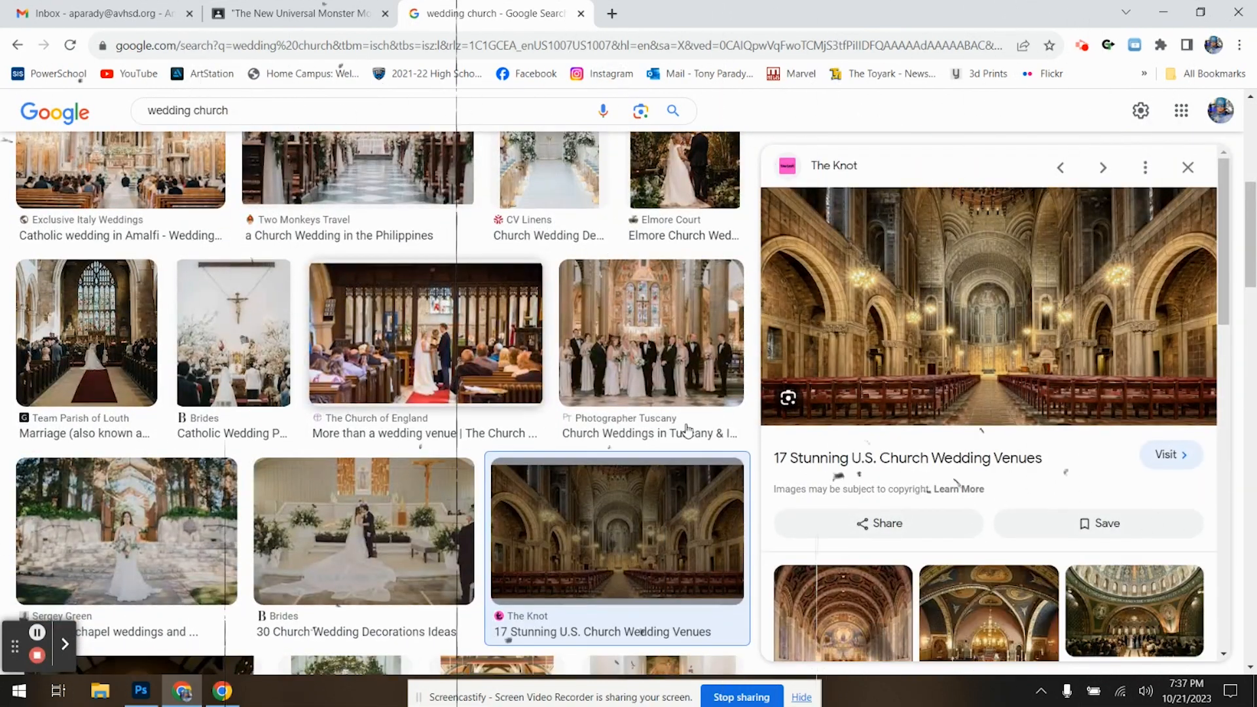
scroll(459, 379, down, 1)
scroll(929, 483, down, 8)
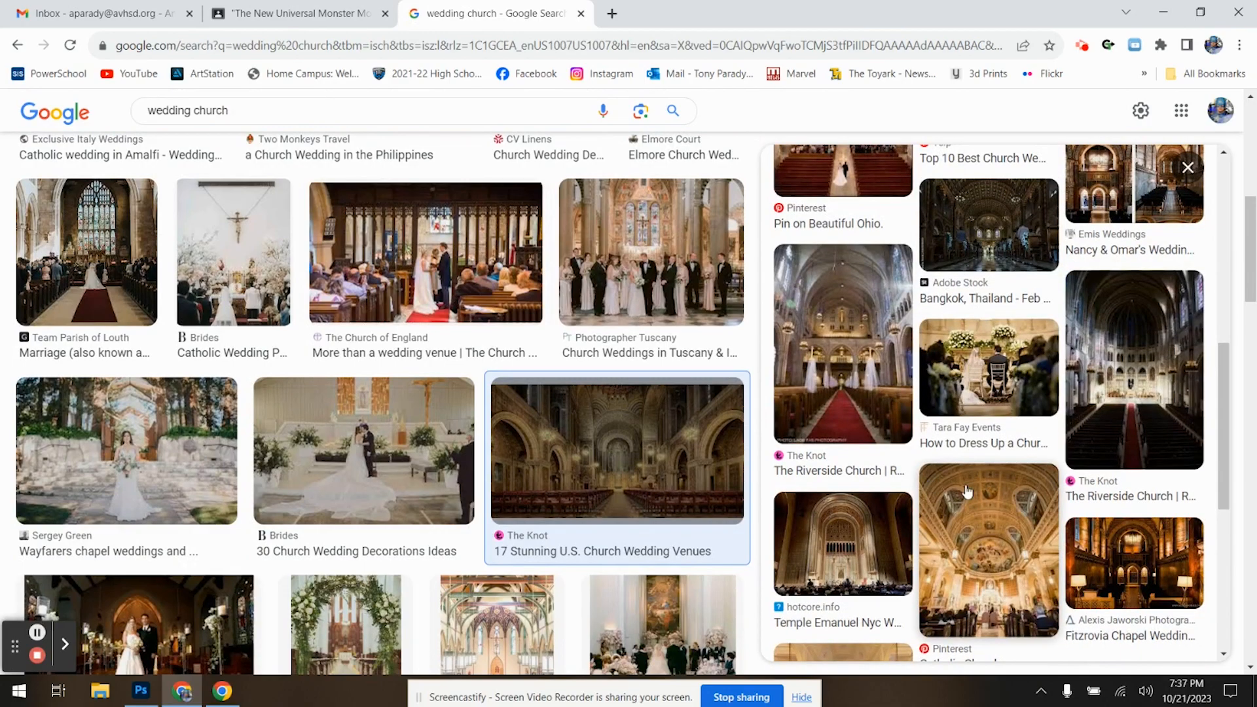
scroll(930, 483, down, 4)
scroll(569, 488, down, 1)
scroll(569, 488, down, 3)
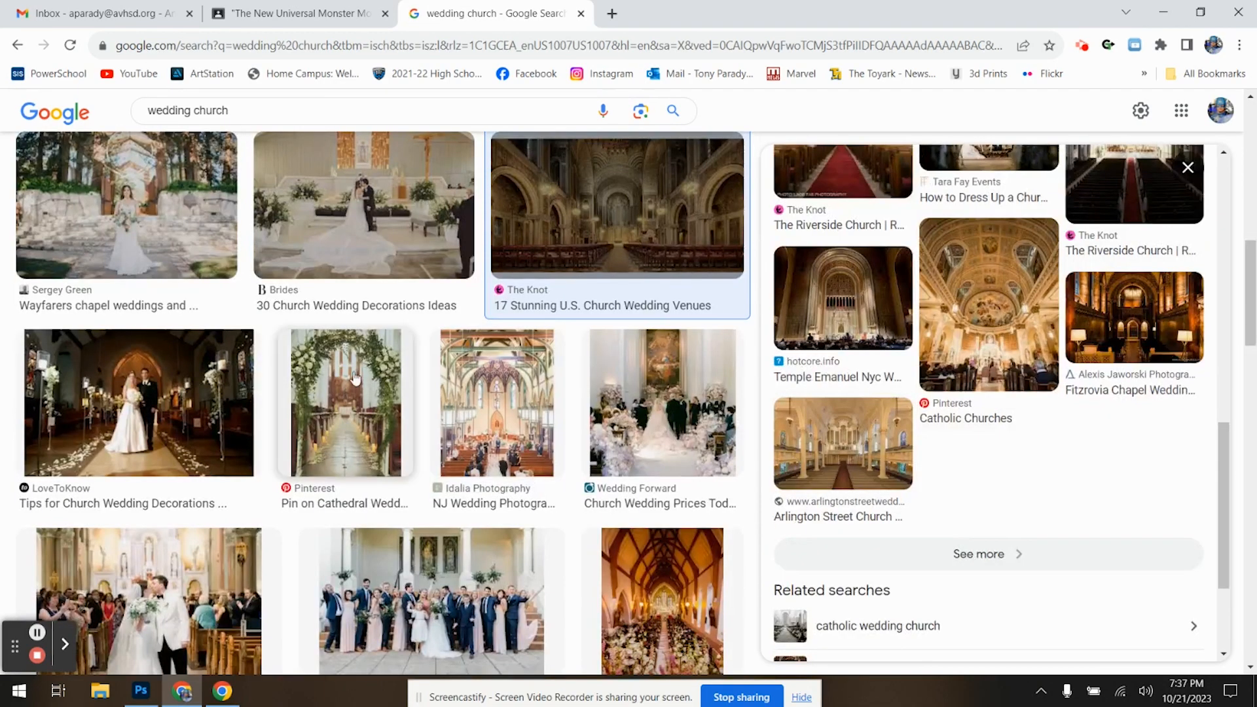
- Check the floral-arch "Pin on Cathedral Wedding" image in a separate tab, close that tab, and browse the related pictures
click(350, 416)
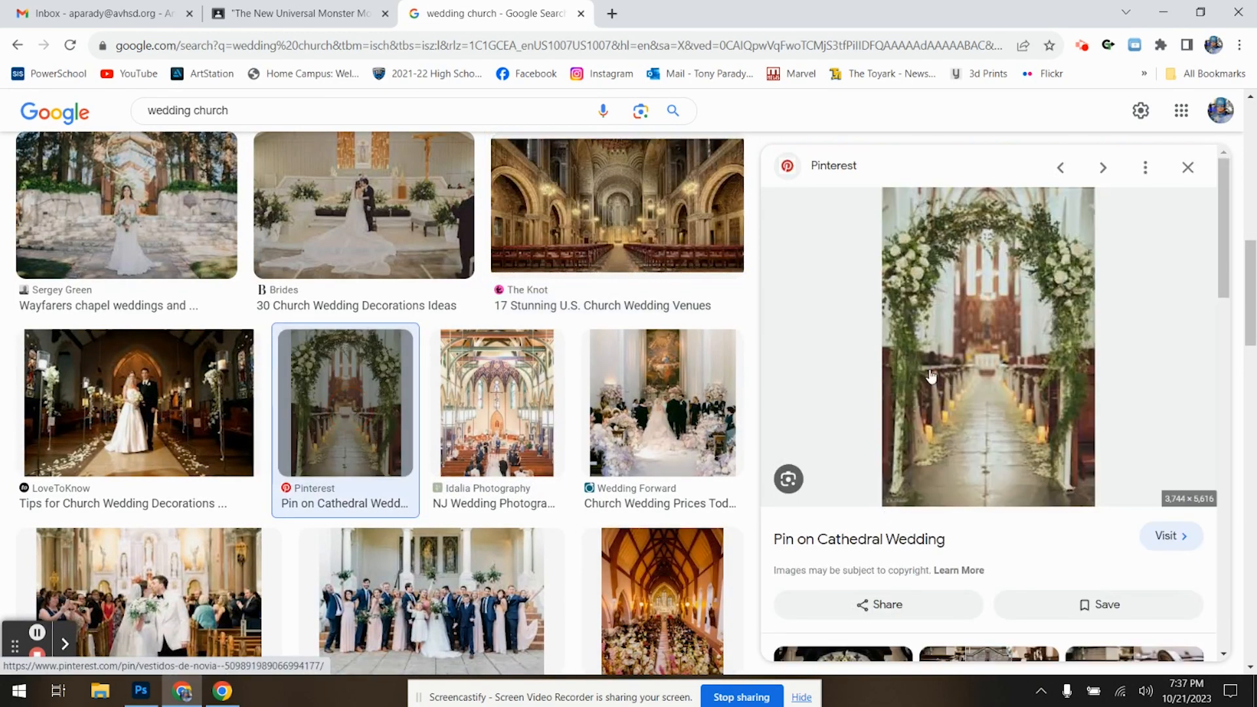
right_click(954, 291)
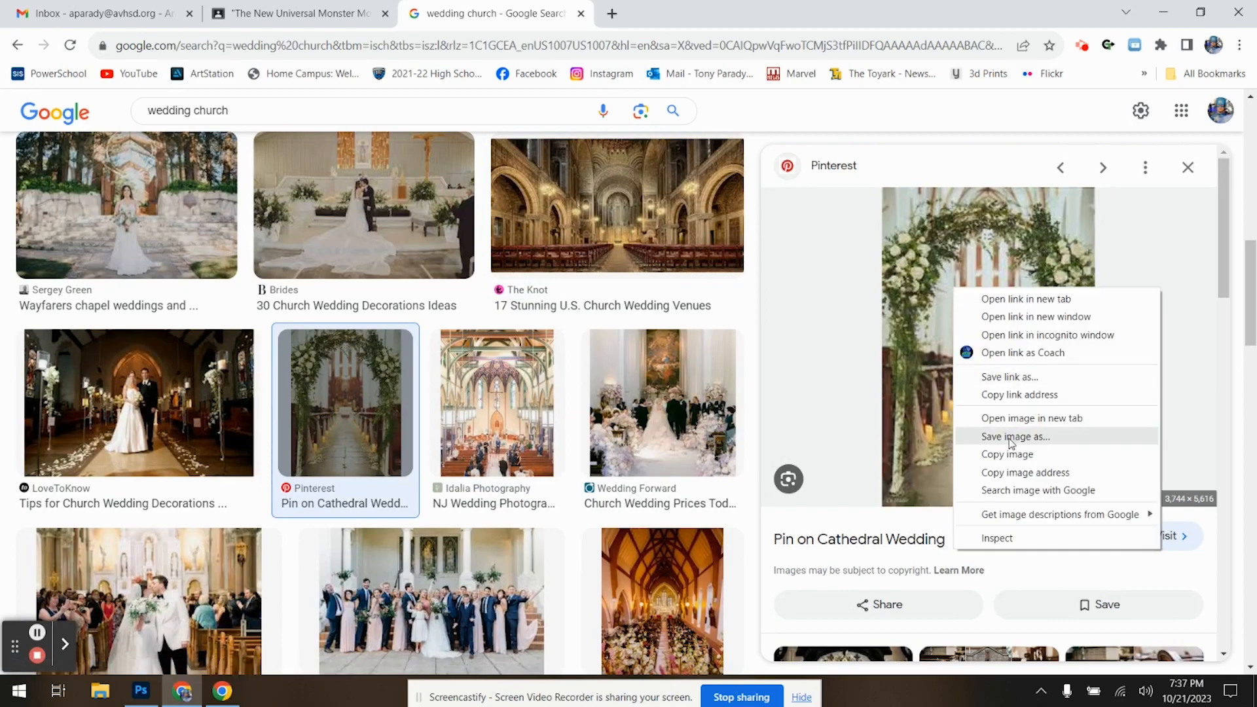
click(1032, 417)
click(665, 10)
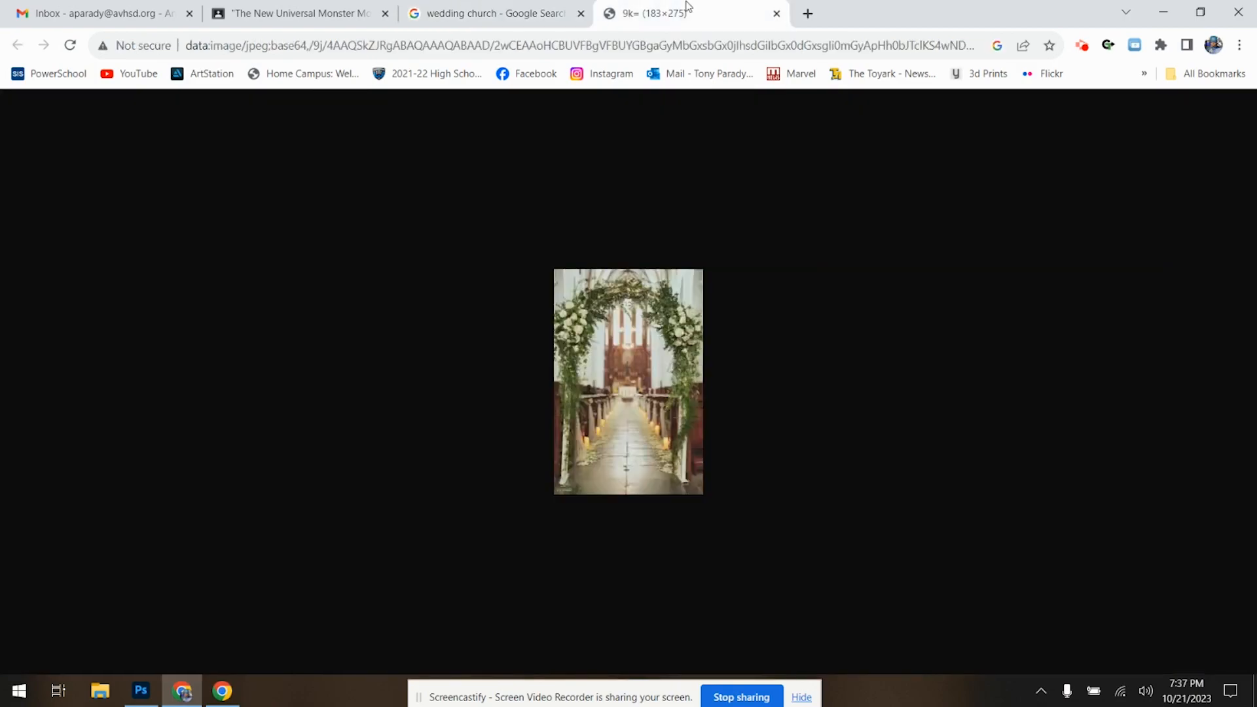
click(778, 13)
scroll(853, 419, down, 6)
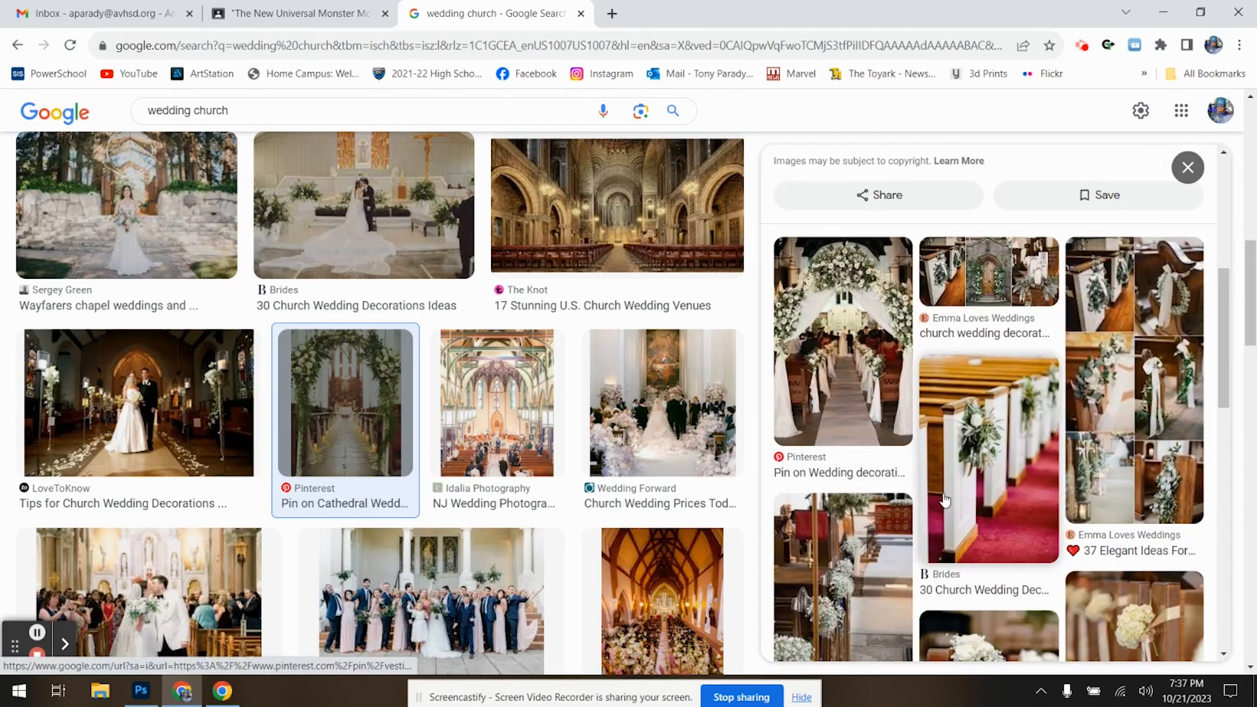
scroll(850, 387, down, 10)
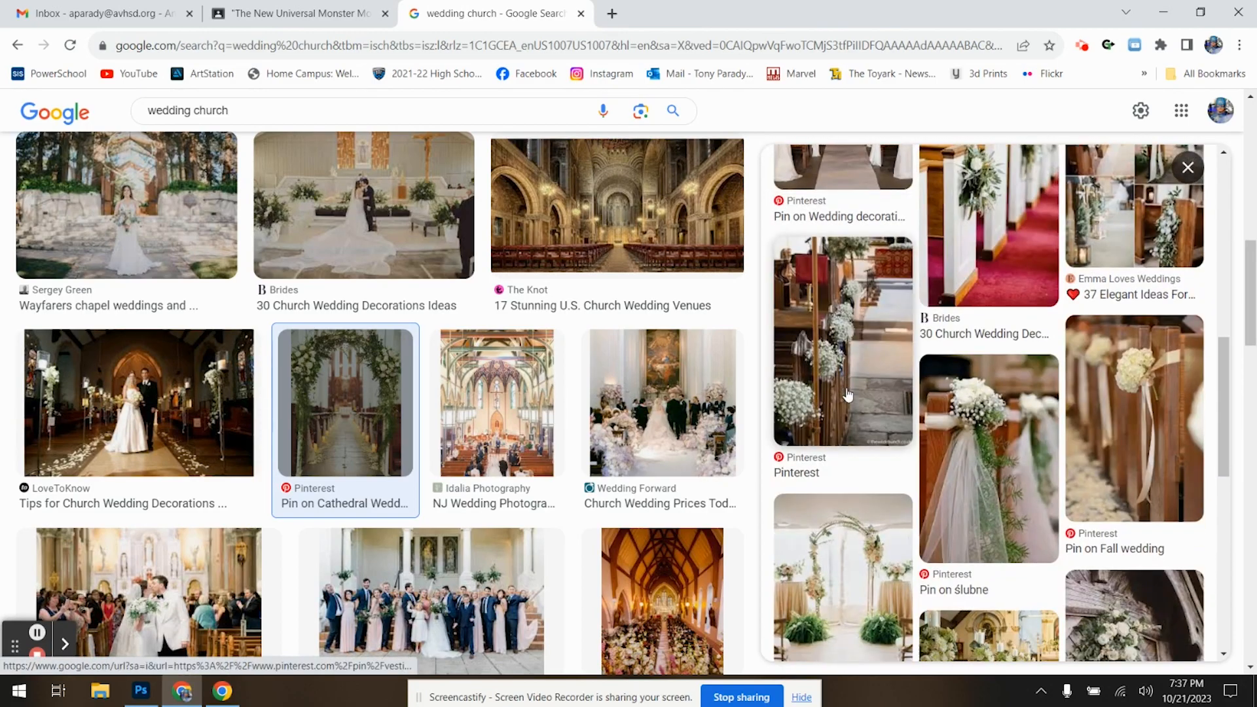
scroll(852, 407, down, 3)
scroll(327, 327, down, 5)
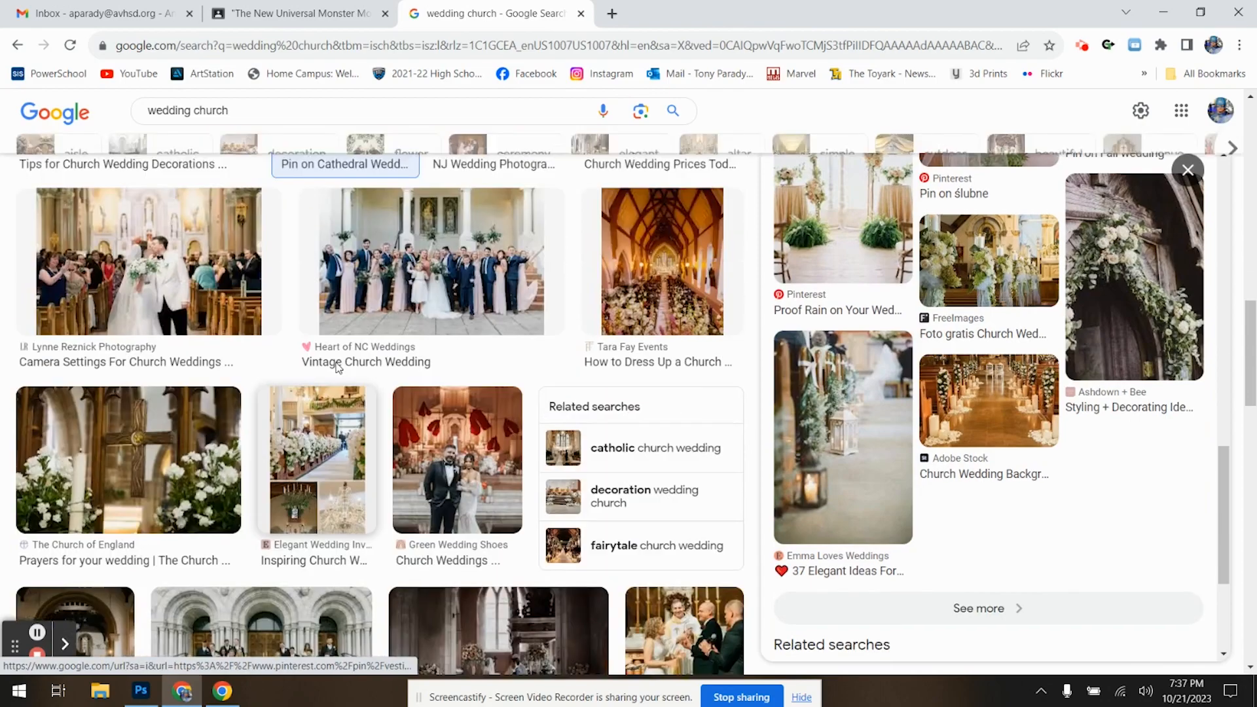
- Change the image search query to "dark wedding church" and run it
scroll(338, 367, up, 5)
drag(237, 110, 190, 111)
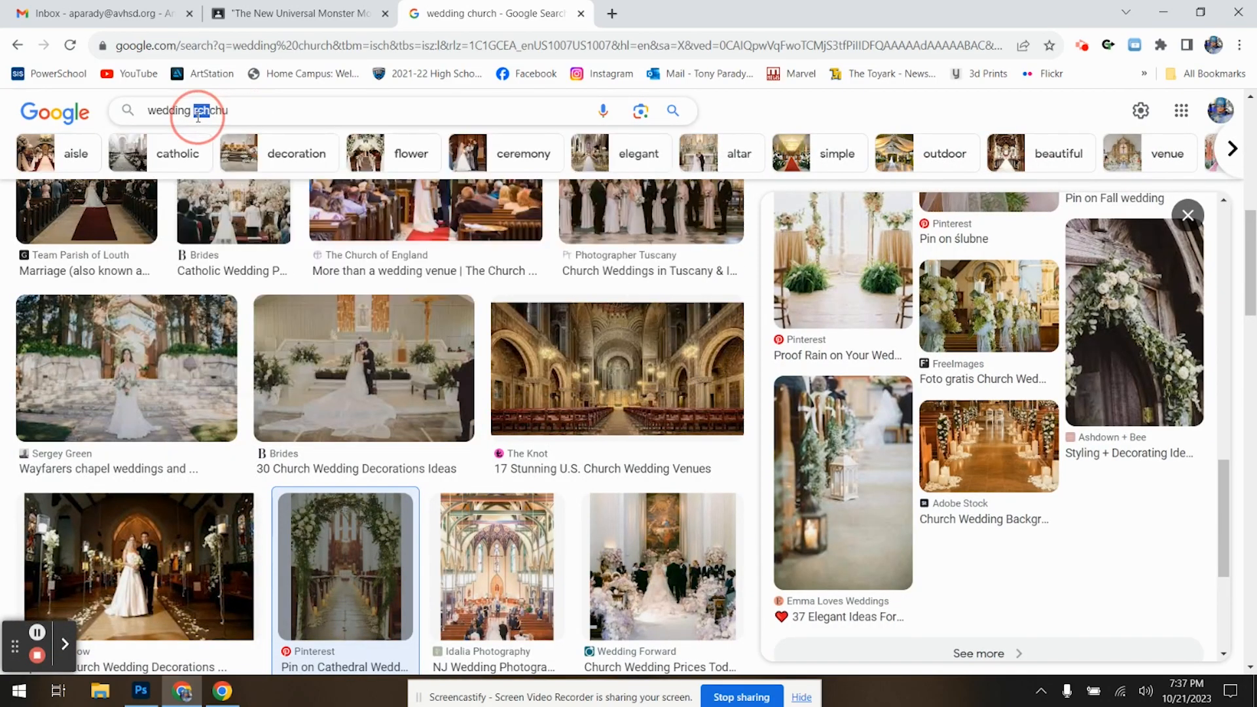
click(240, 110)
key(BackSpace)
key(BackSpace)
key(BackSpace)
key(BackSpace)
key(BackSpace)
key(BackSpace)
key(BackSpace)
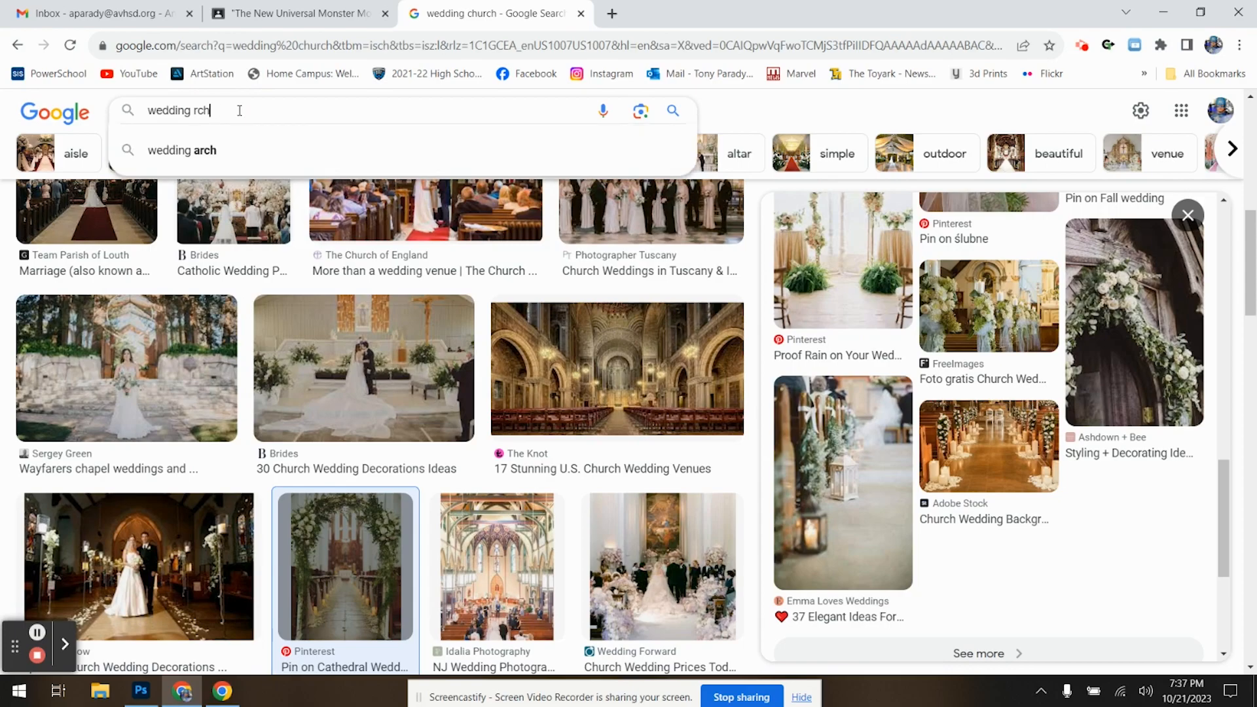
text(chruch)
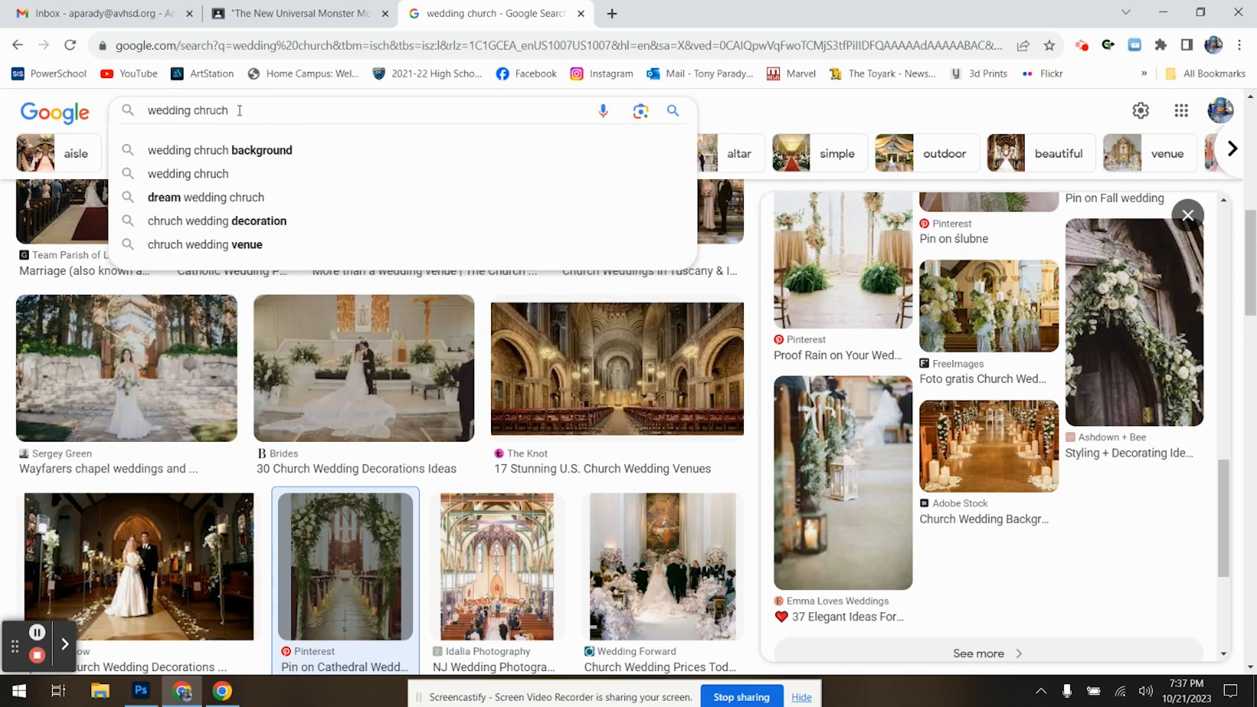
text( dark)
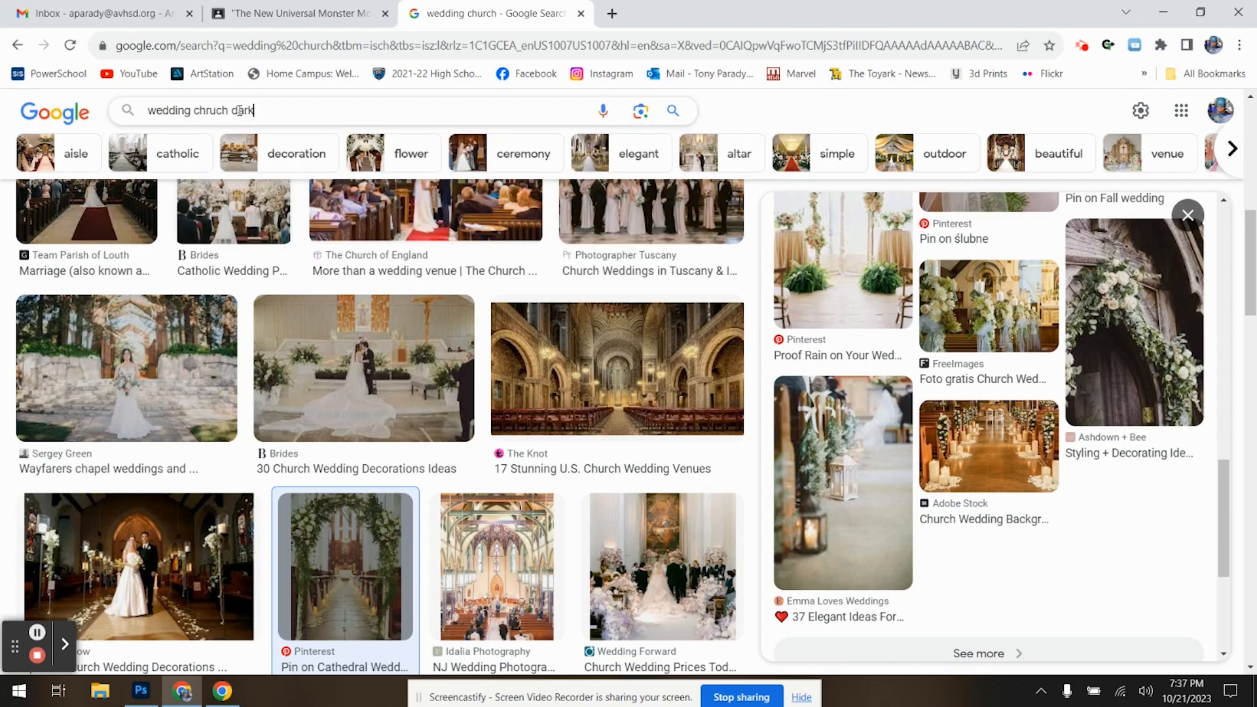
key(BackSpace)
key(BackSpace)
key(BackSpace)
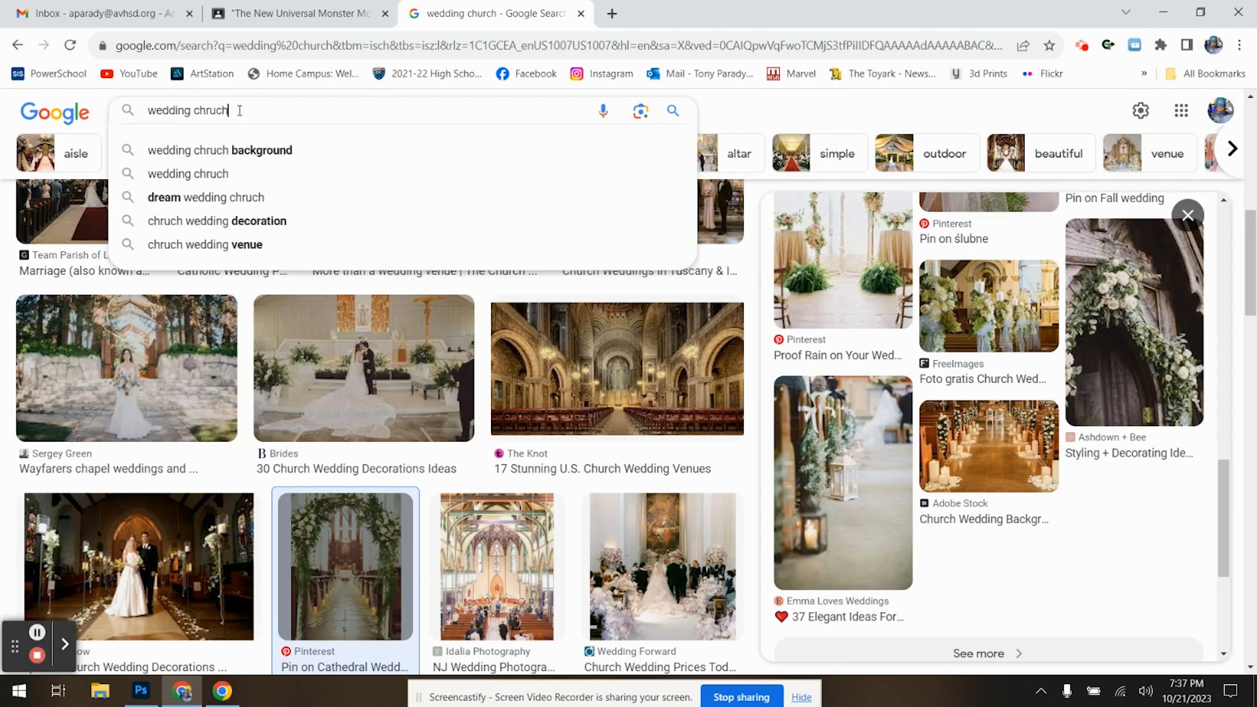
text(dark)
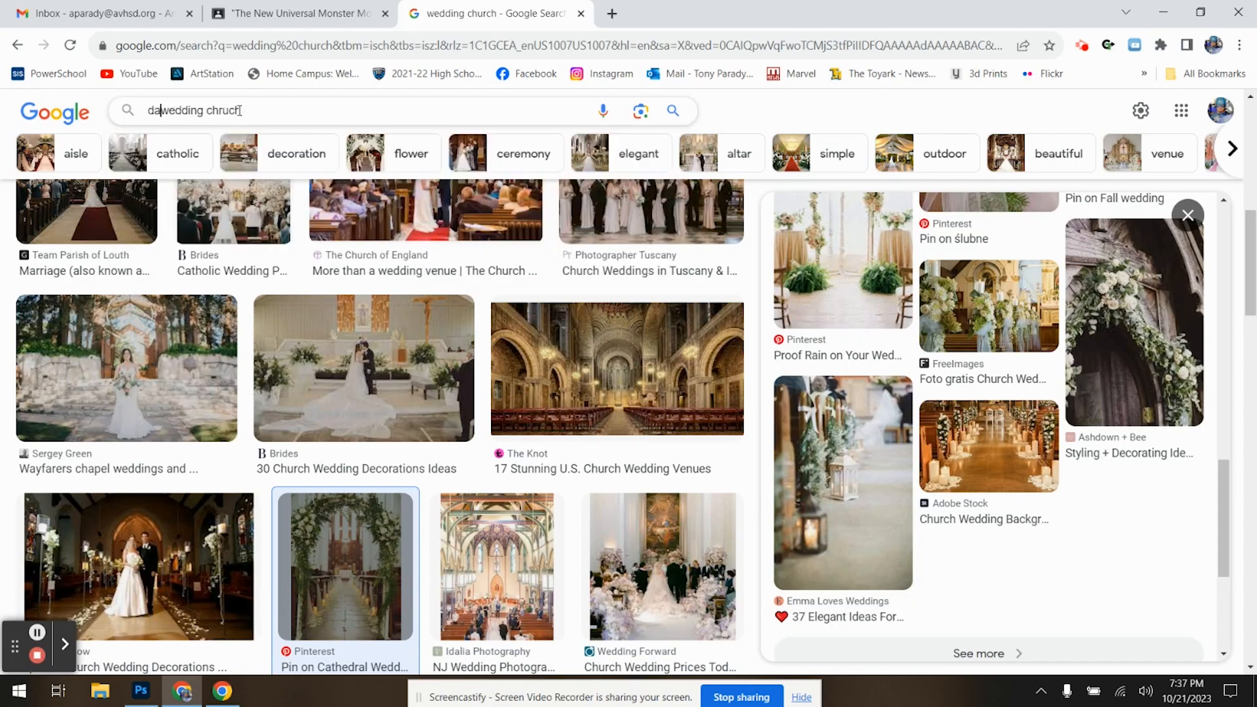
key(Return)
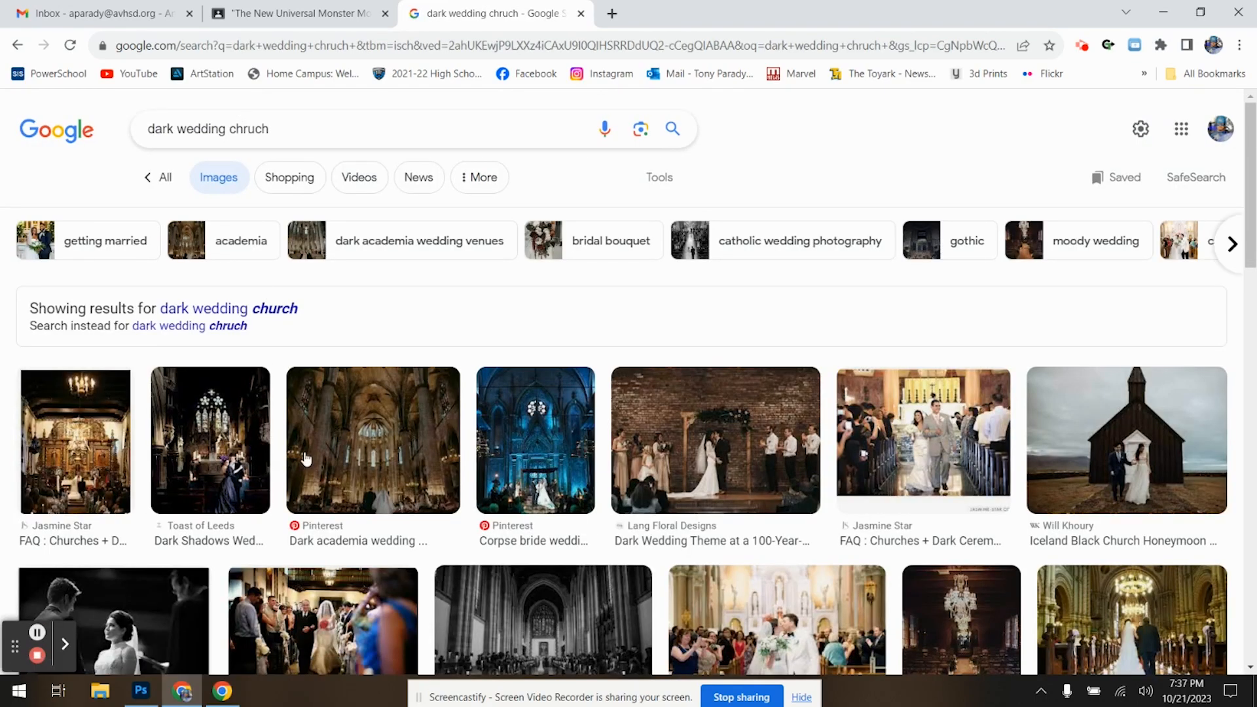
- Filter the dark wedding church images to large size and preview the blue-lit Gothic church from Pinterest
scroll(431, 406, down, 1)
scroll(430, 406, down, 1)
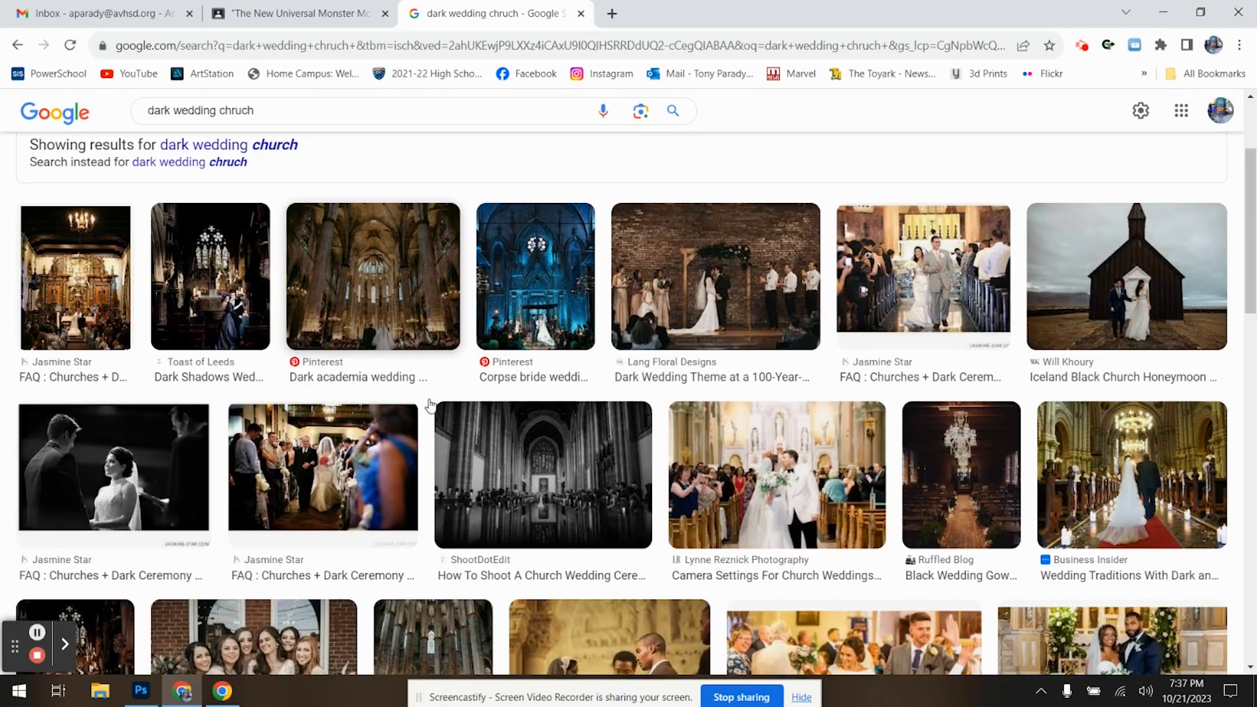
scroll(430, 404, down, 2)
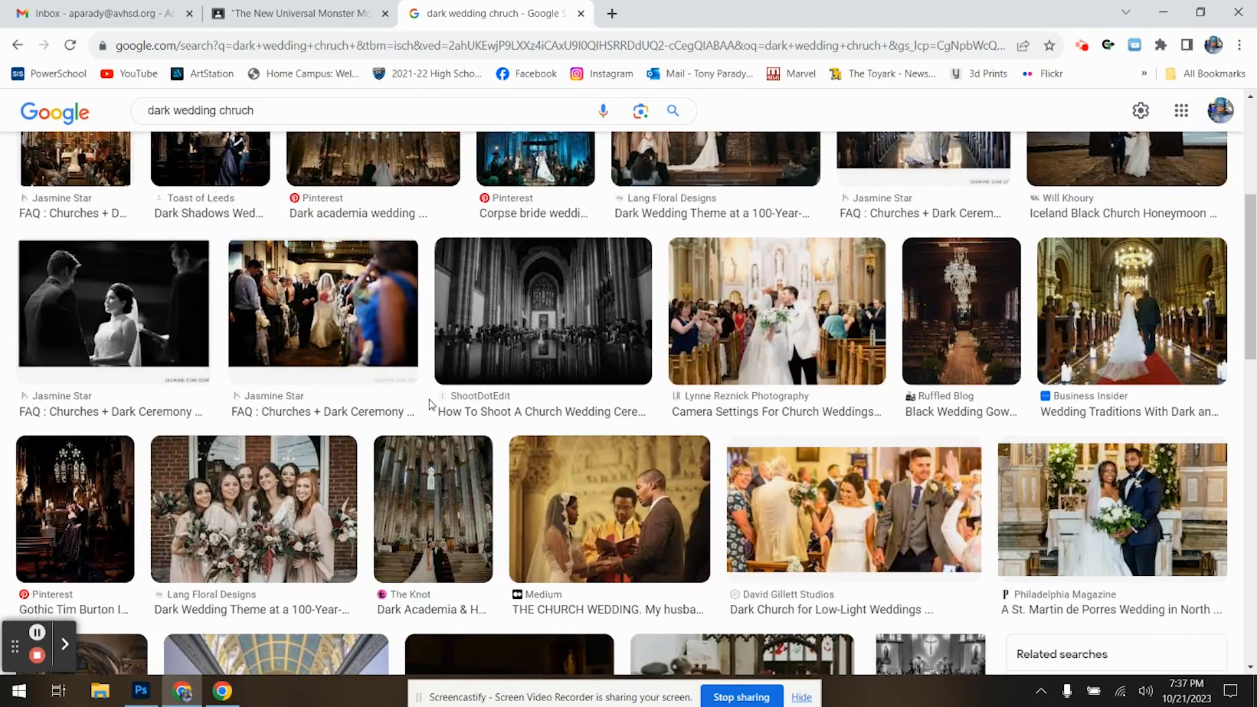
scroll(431, 404, up, 2)
scroll(587, 262, up, 2)
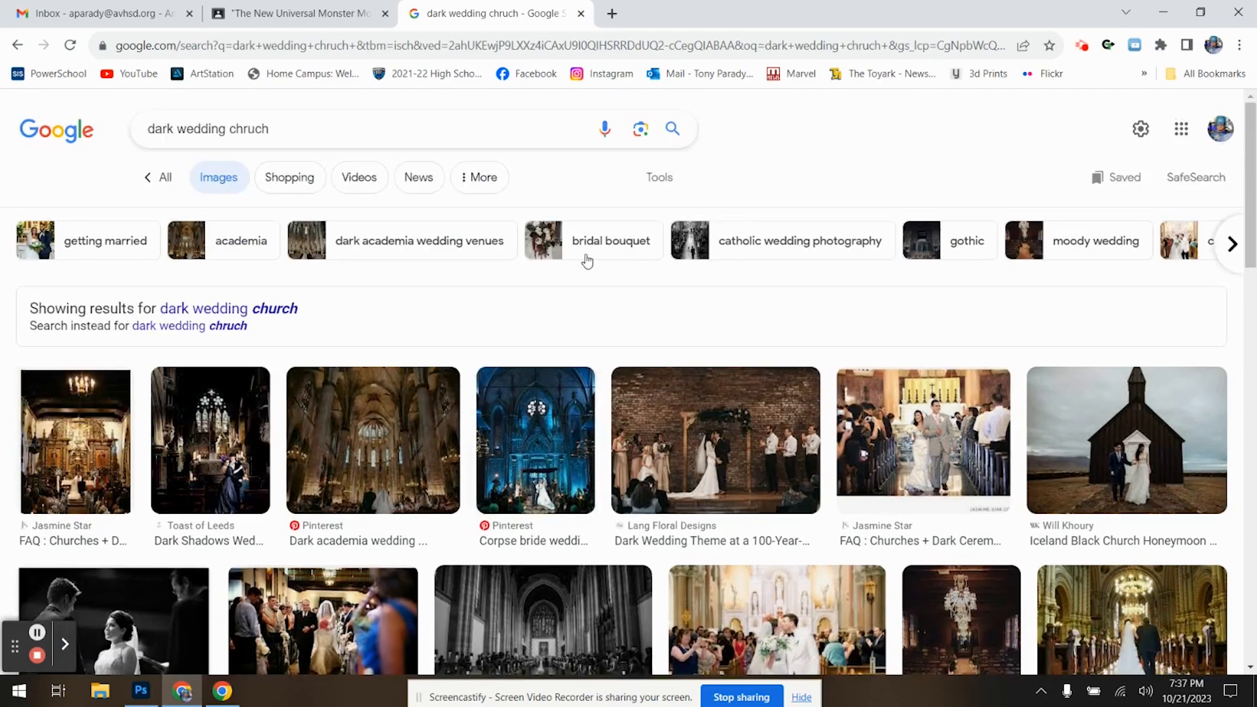
click(662, 172)
click(390, 219)
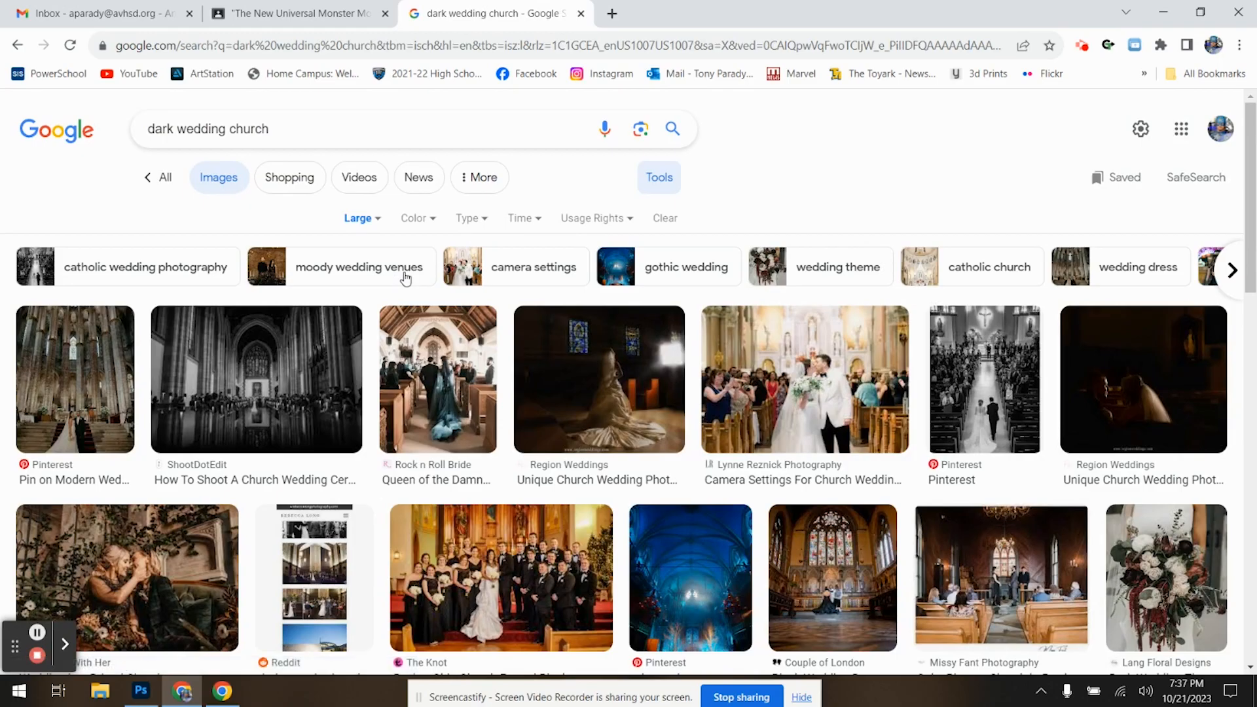
scroll(406, 279, down, 5)
click(735, 409)
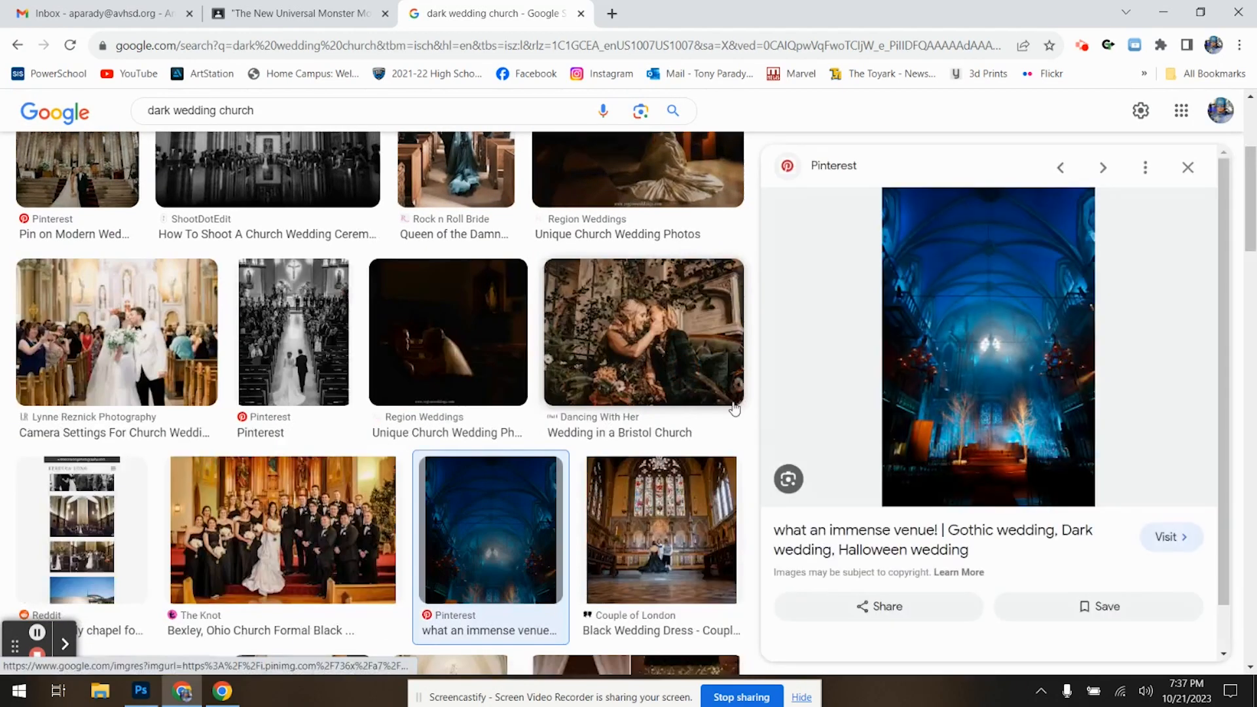
- Save the blue-lit Gothic church image to the Desktop as "perfect"
right_click(967, 408)
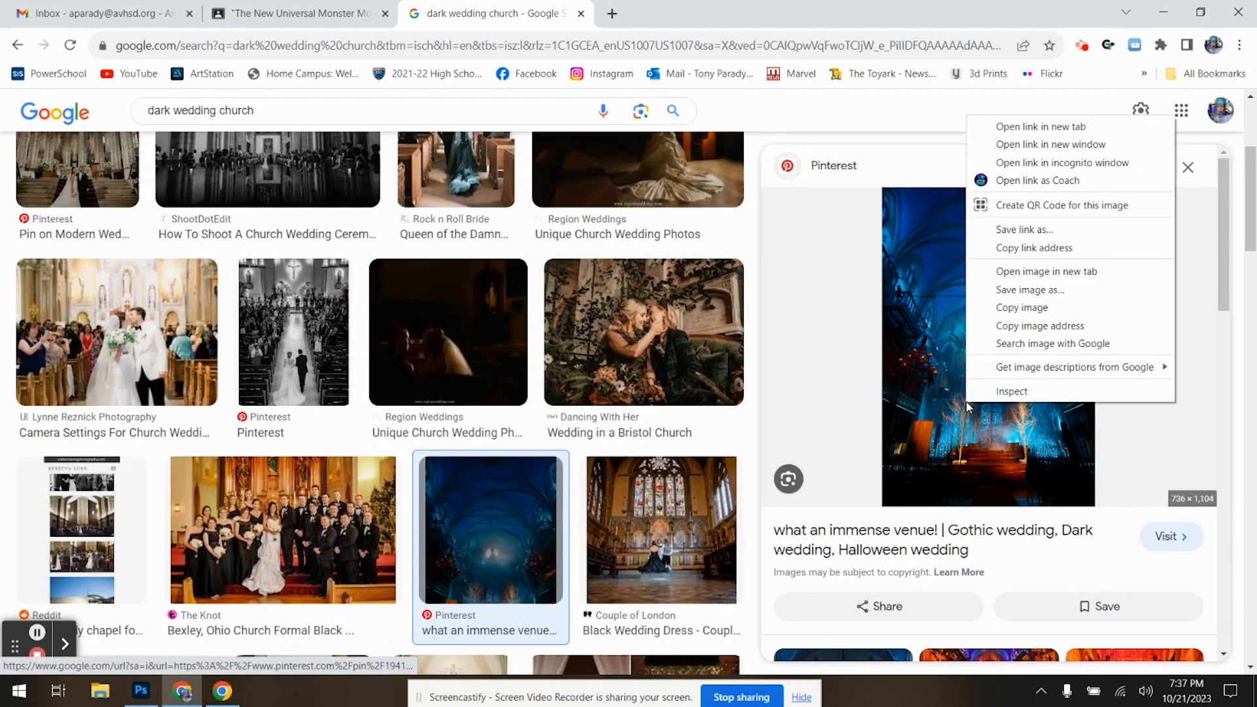
click(1039, 284)
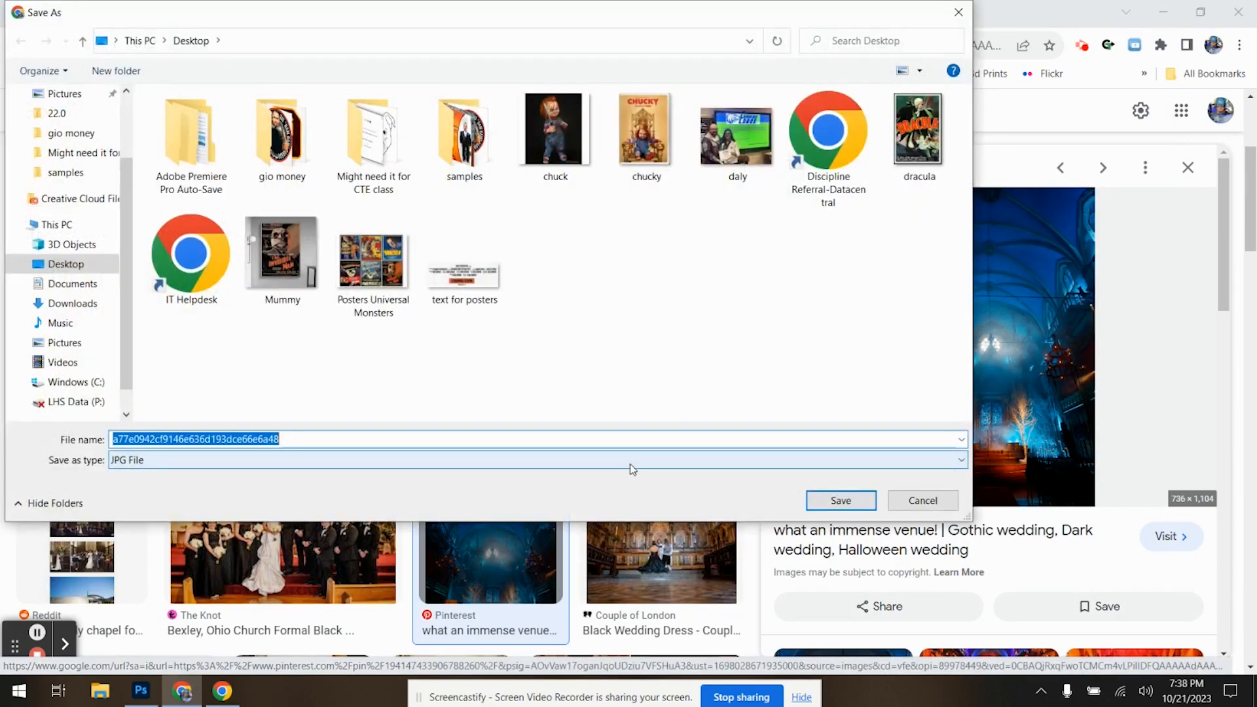
text(perfect)
key(Return)
- Switch to Photoshop and place the "perfect" church image from the Desktop as an embedded object in the poster
click(141, 691)
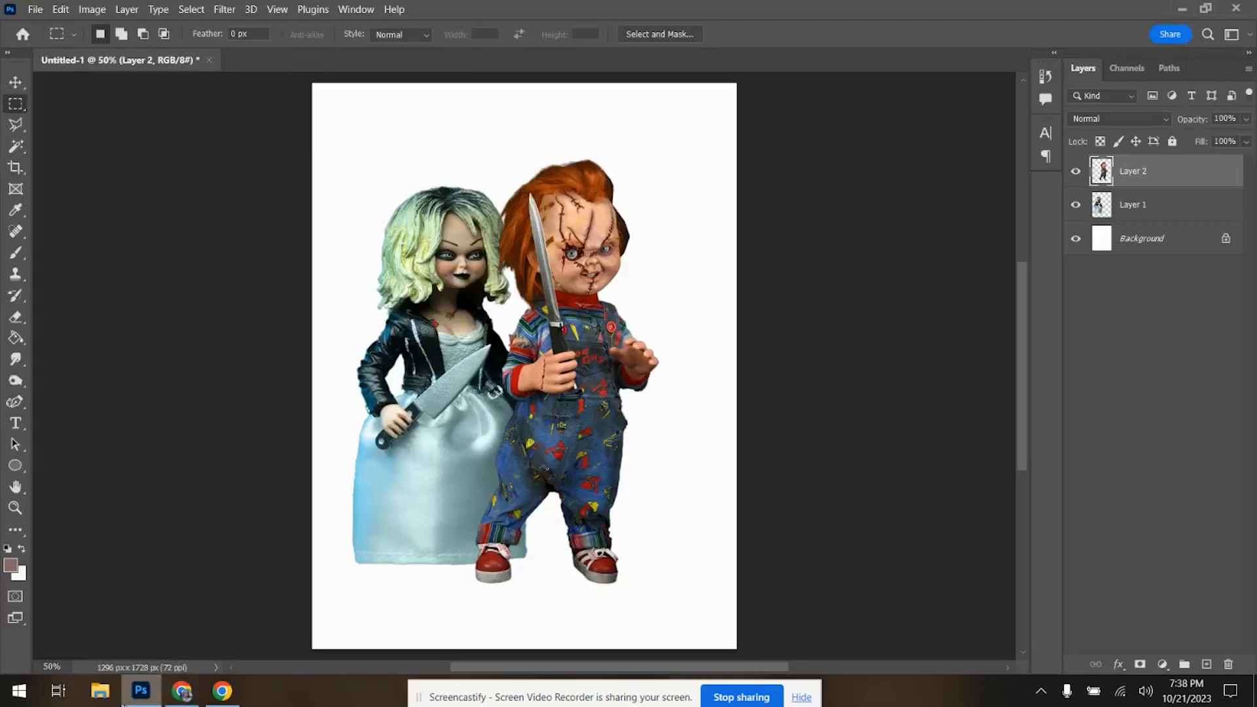
click(35, 9)
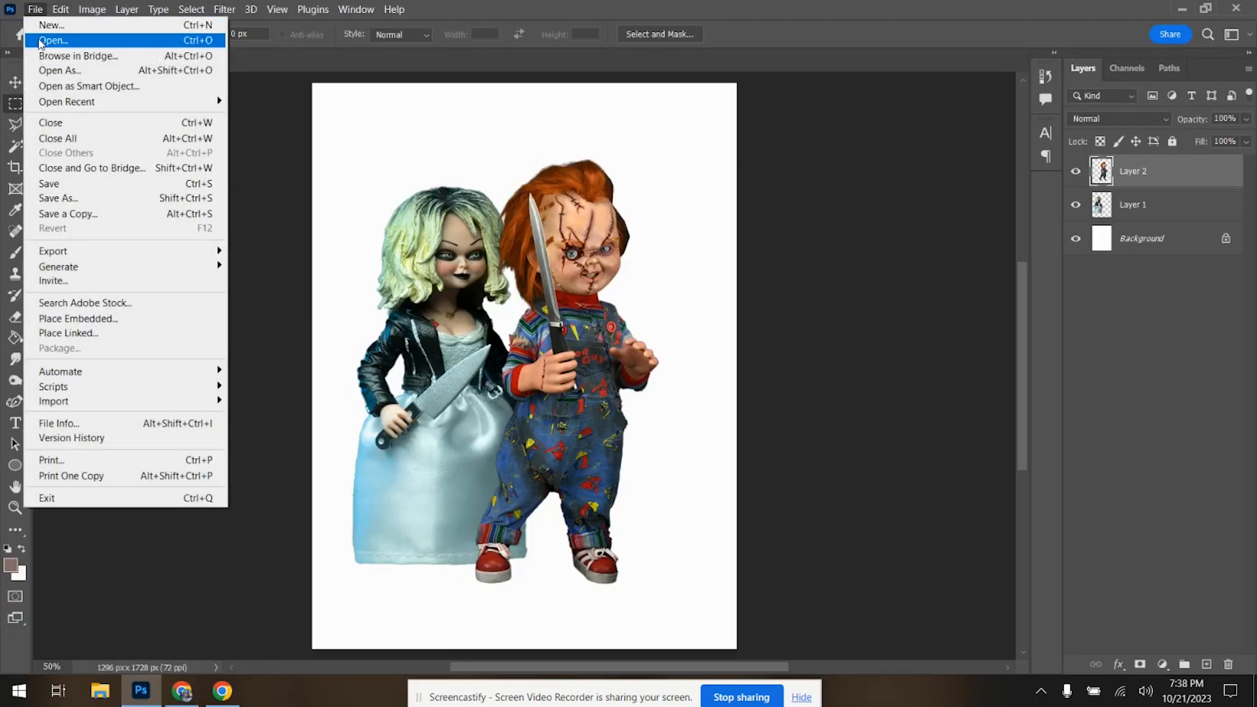
click(76, 318)
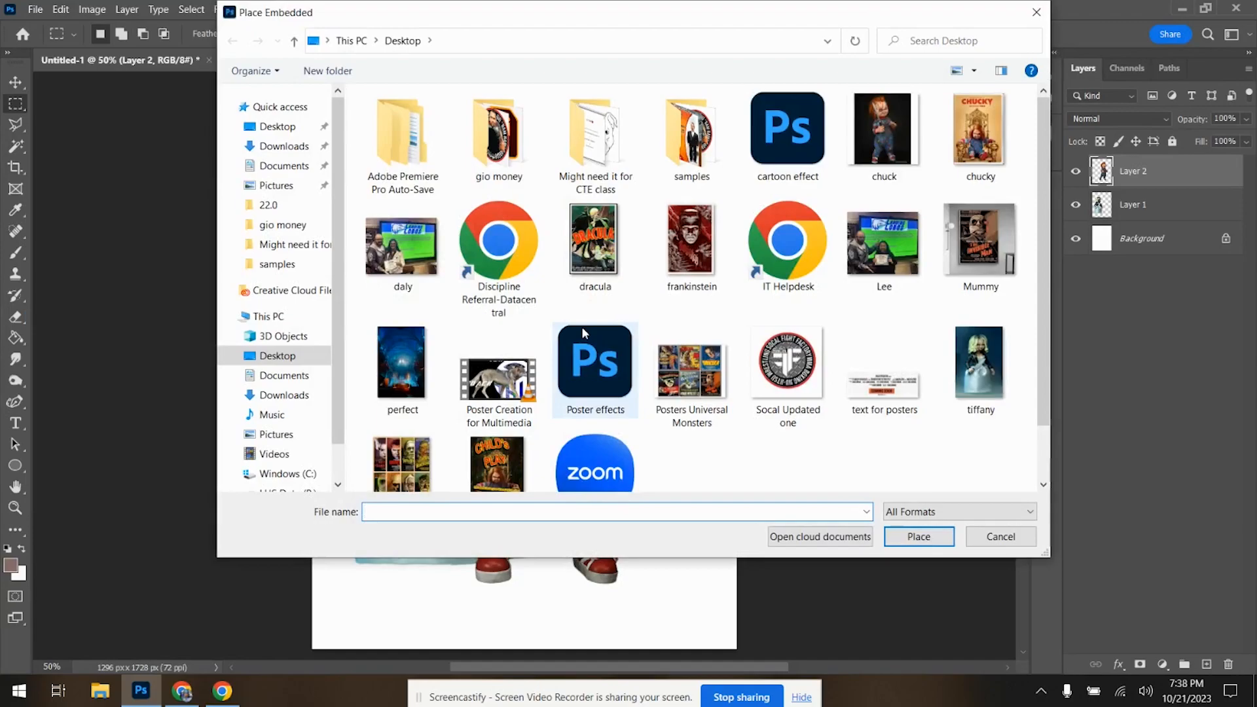
scroll(590, 337, down, 1)
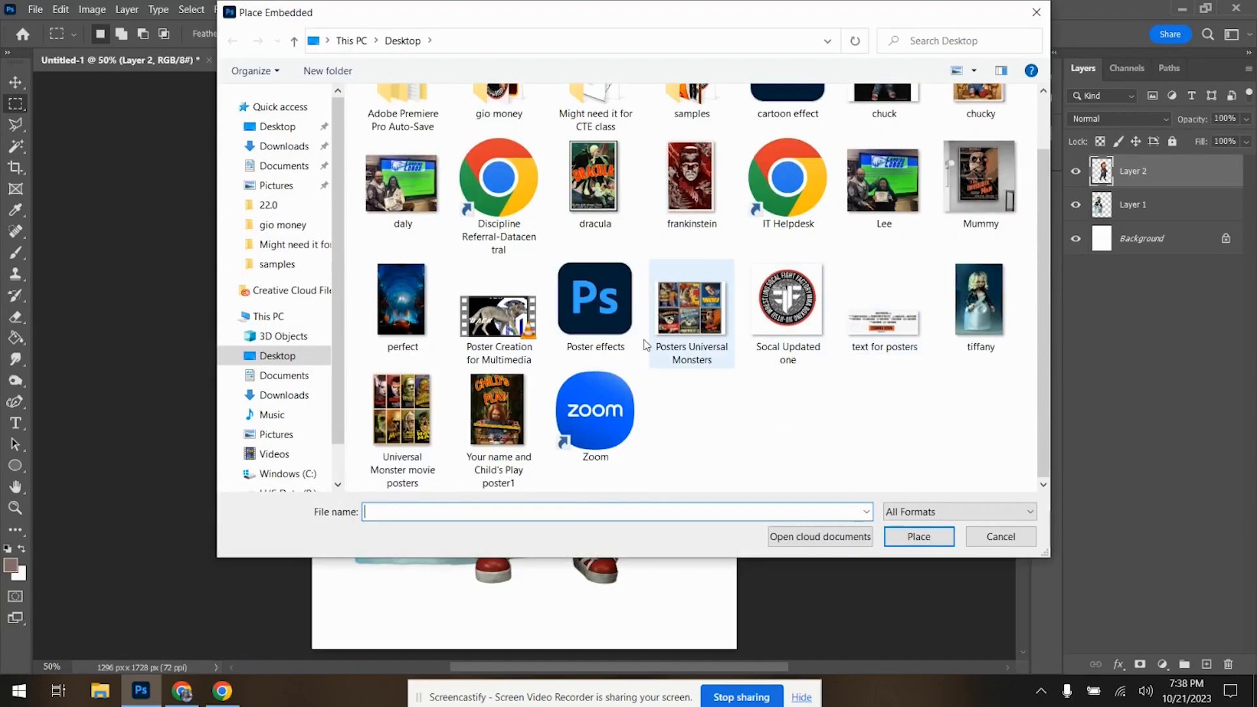
click(396, 295)
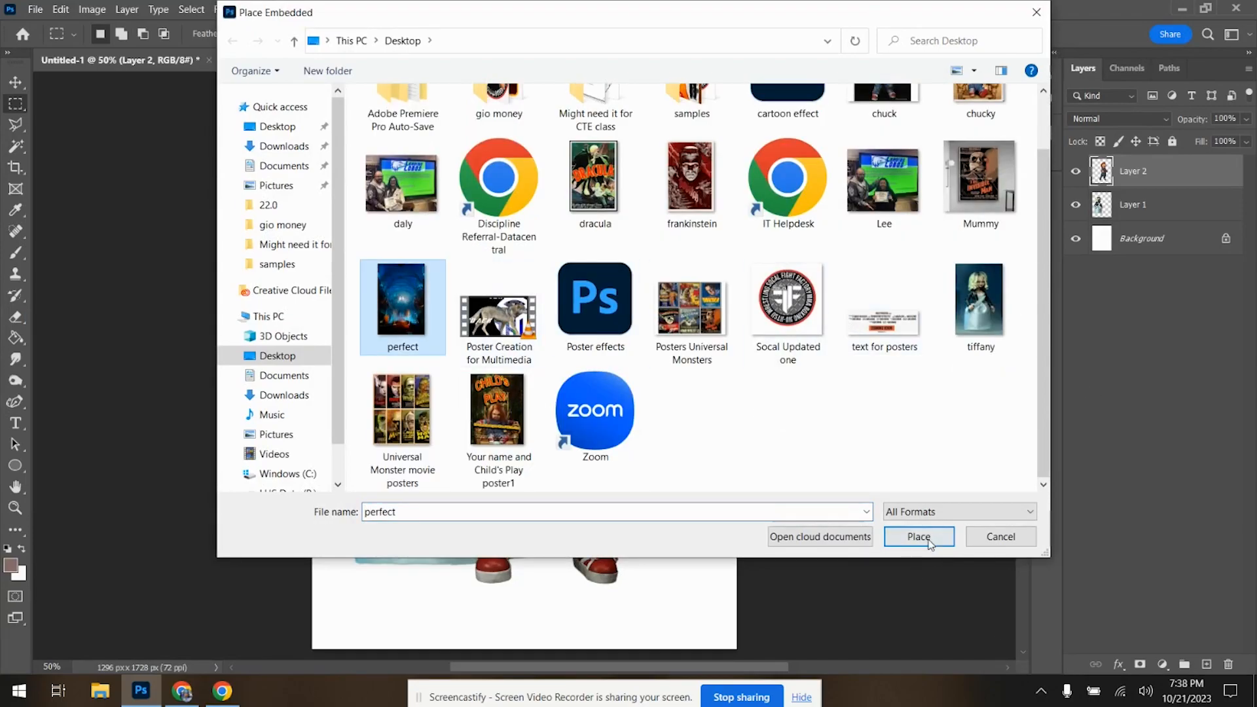
click(919, 537)
- Scale the placed church image proportionally to about 226% so it covers the whole canvas, positioned to show the altar and steps
drag(530, 191, 524, 83)
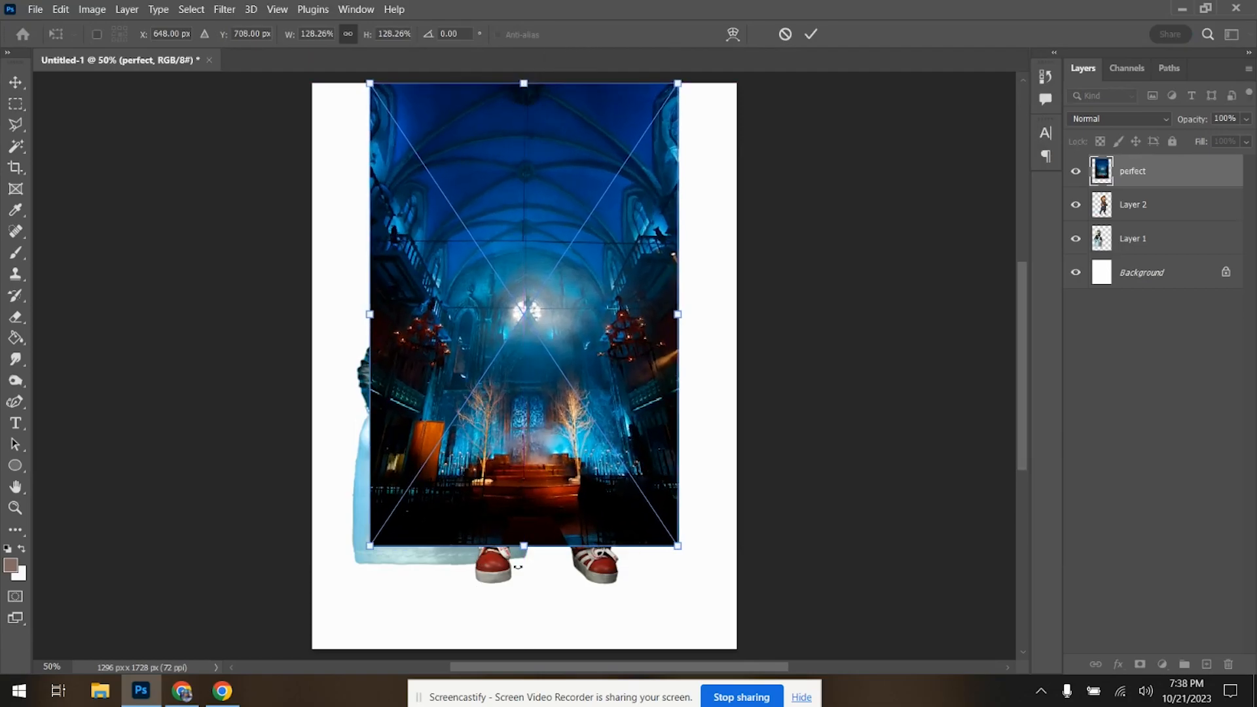
drag(530, 552, 527, 650)
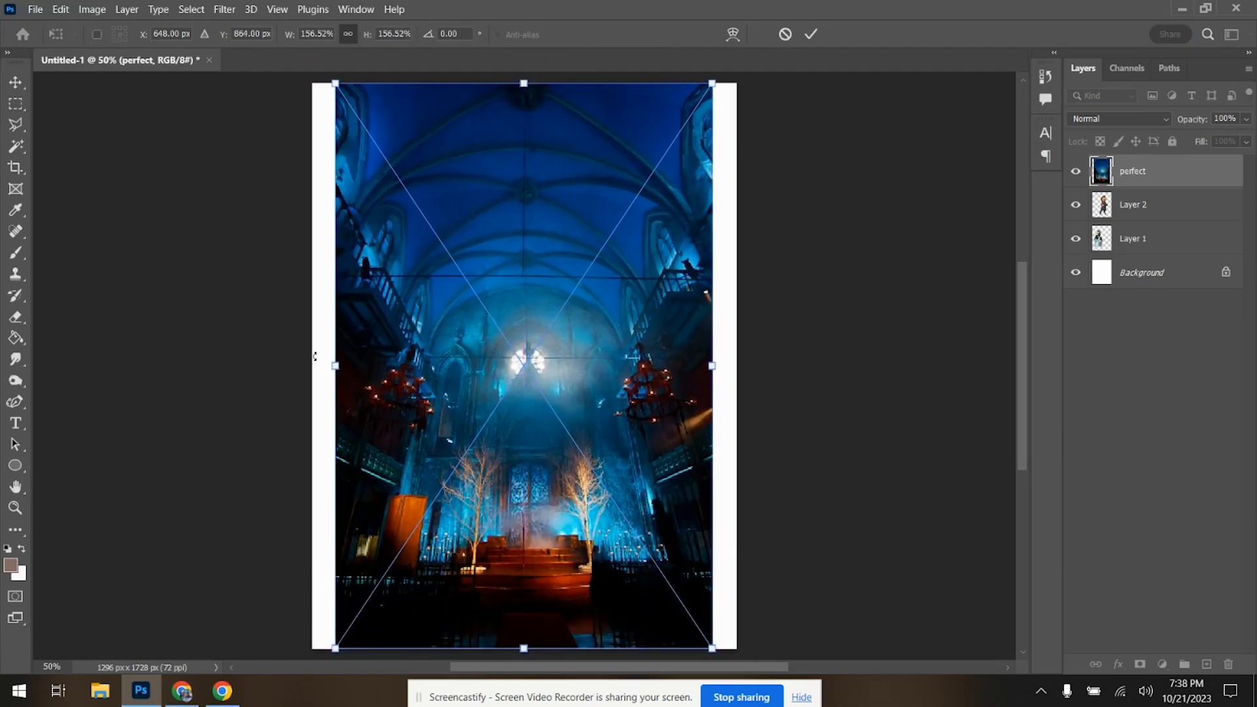
drag(333, 367, 312, 365)
drag(712, 365, 789, 365)
drag(551, 483, 522, 406)
scroll(458, 387, up, 3)
scroll(401, 370, up, 2)
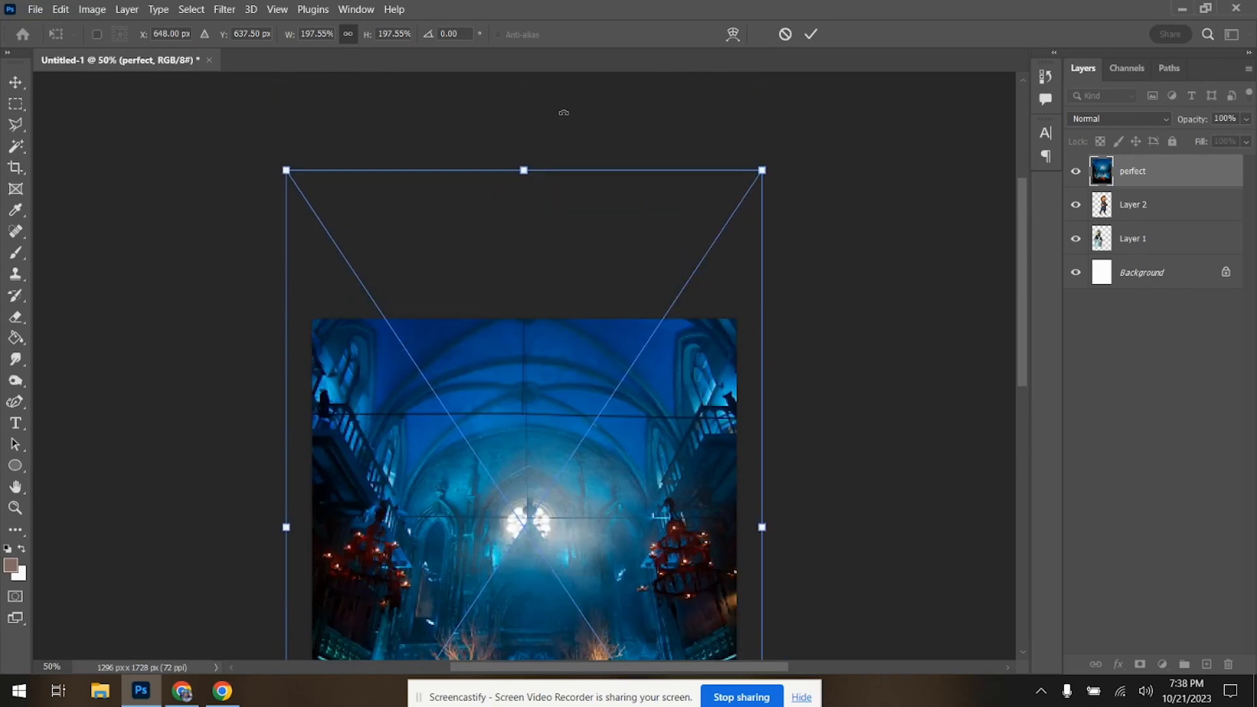
drag(525, 170, 524, 67)
scroll(466, 328, down, 6)
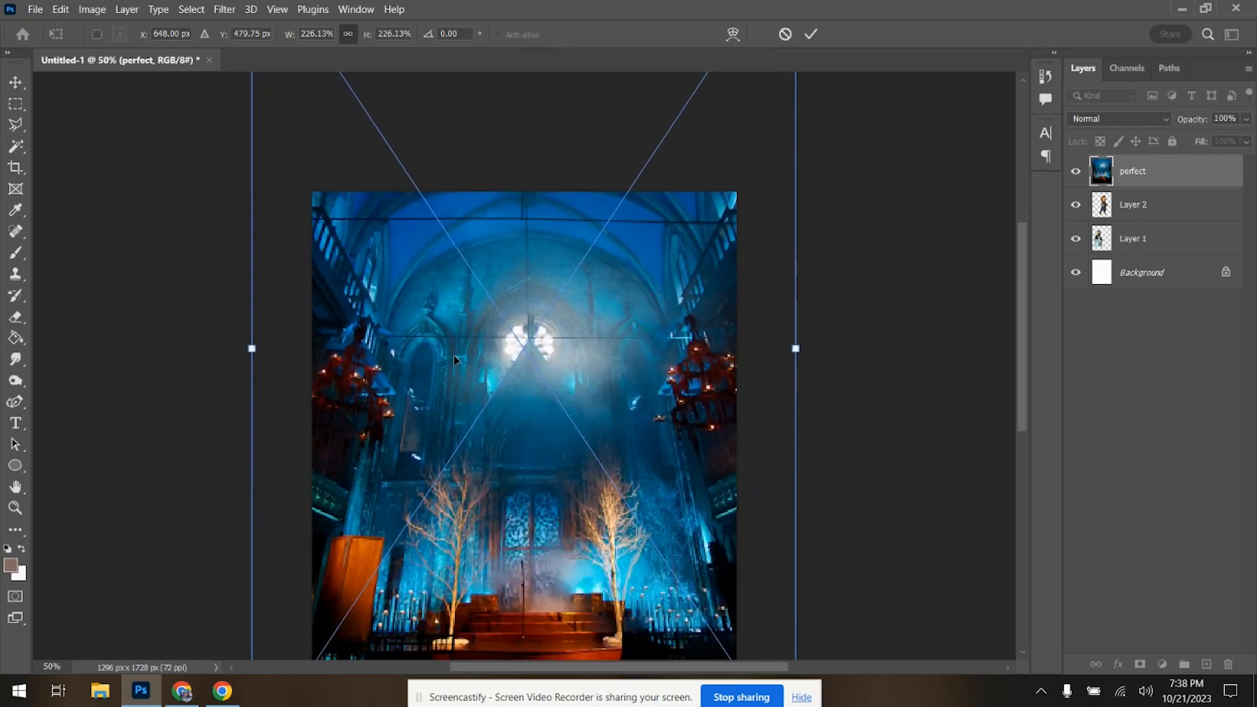
key(Return)
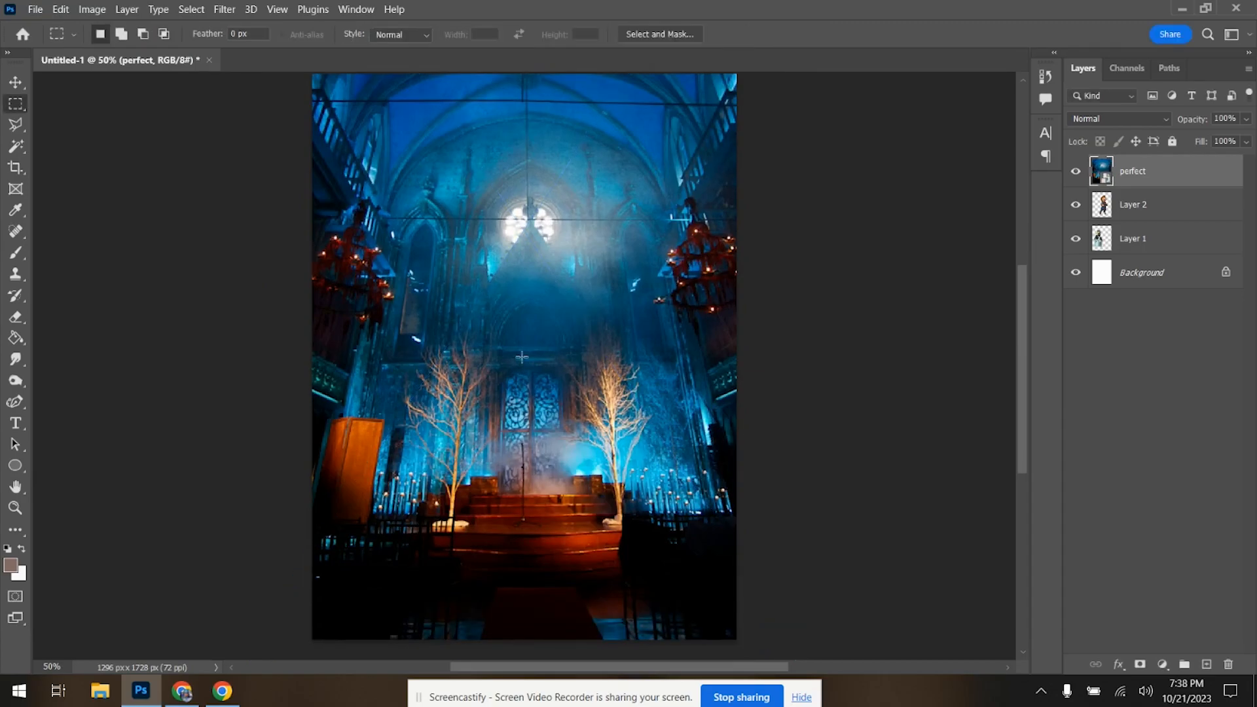
- Reorder the church layer beneath both doll layers and delete the white Background layer
drag(1168, 176, 1124, 241)
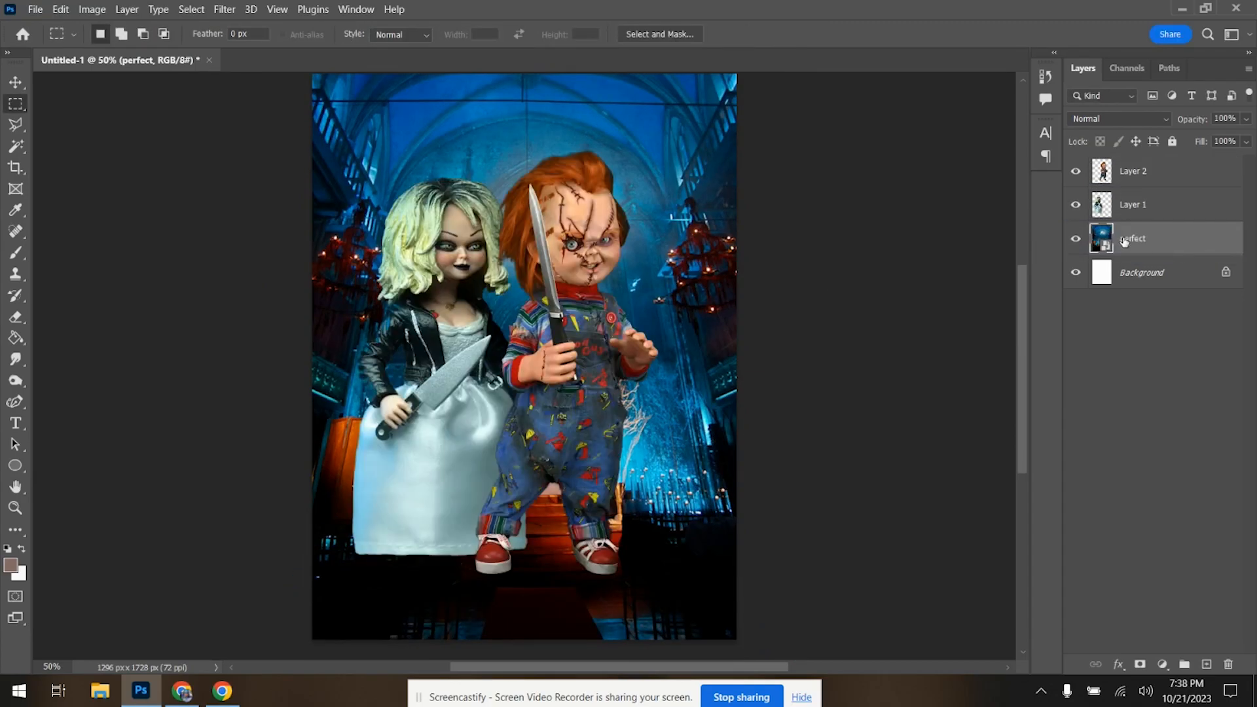
drag(1183, 283, 1231, 663)
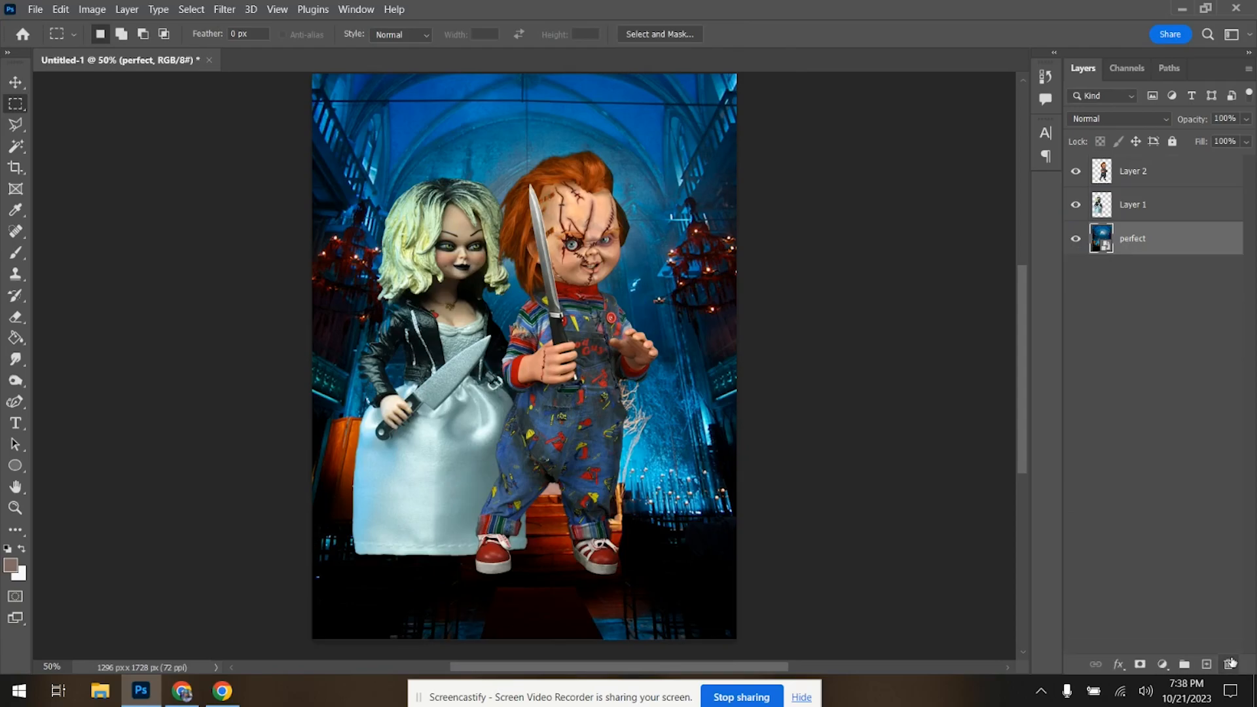
- Merge the Chucky layer with the bride layer below it, and rasterize the church layer
click(1178, 181)
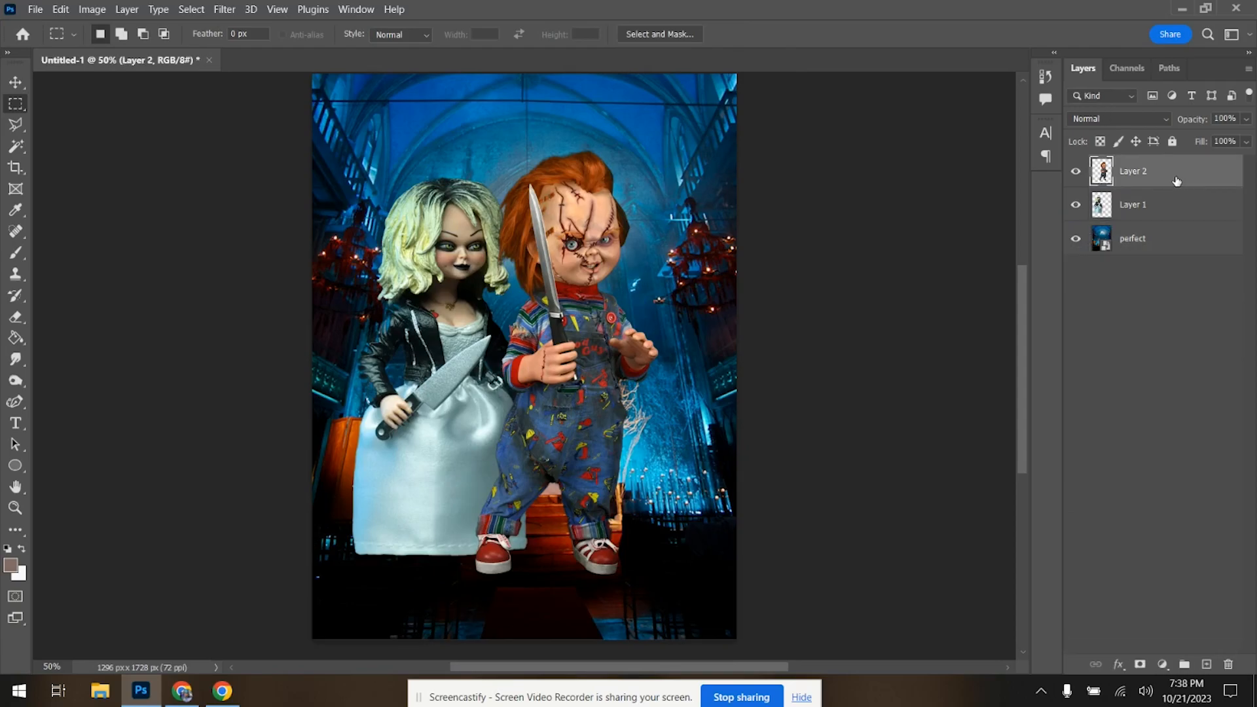
key(ctrl+e)
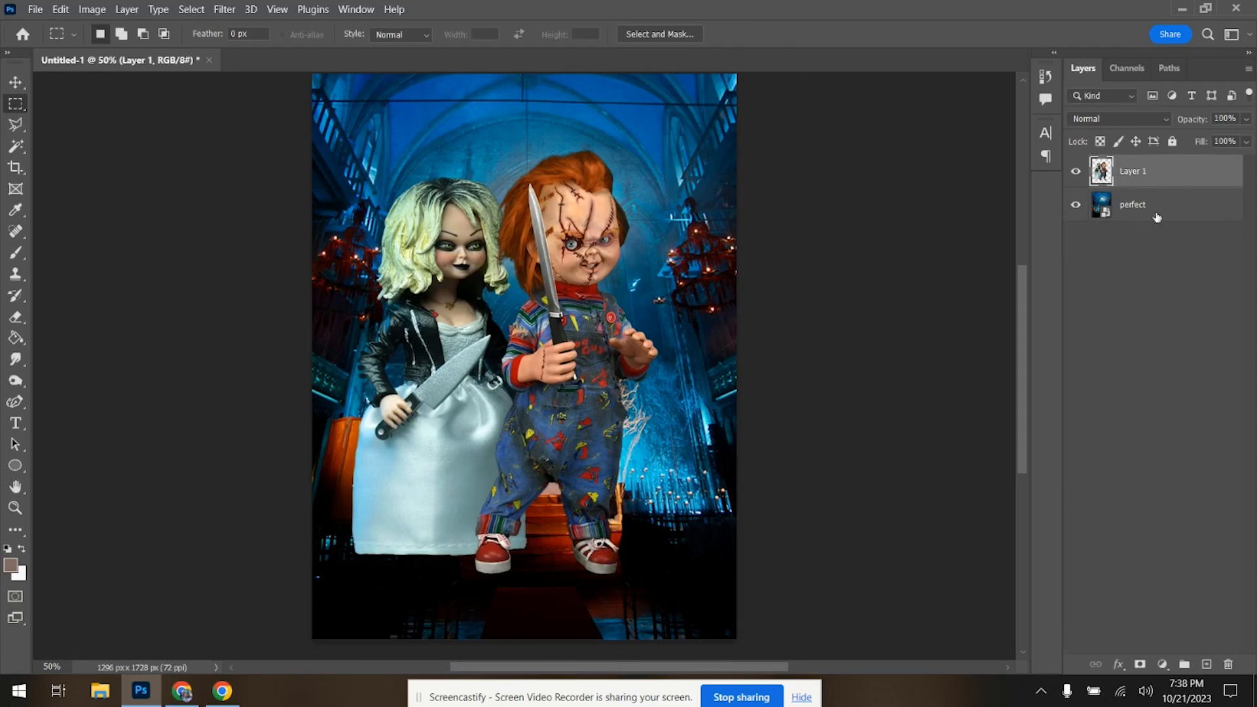
click(1163, 213)
right_click(1162, 213)
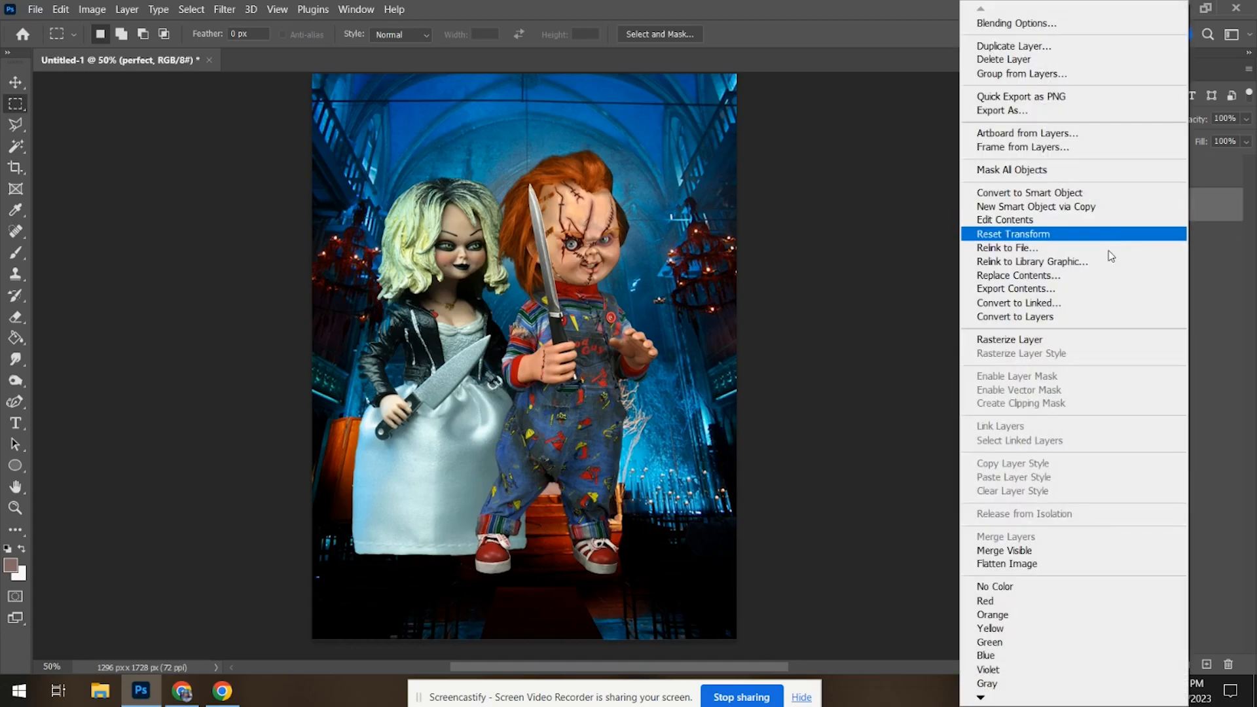
click(1114, 342)
- Move the merged dolls slightly down and to the right in front of the altar, and convert their layer to a smart object
click(1183, 182)
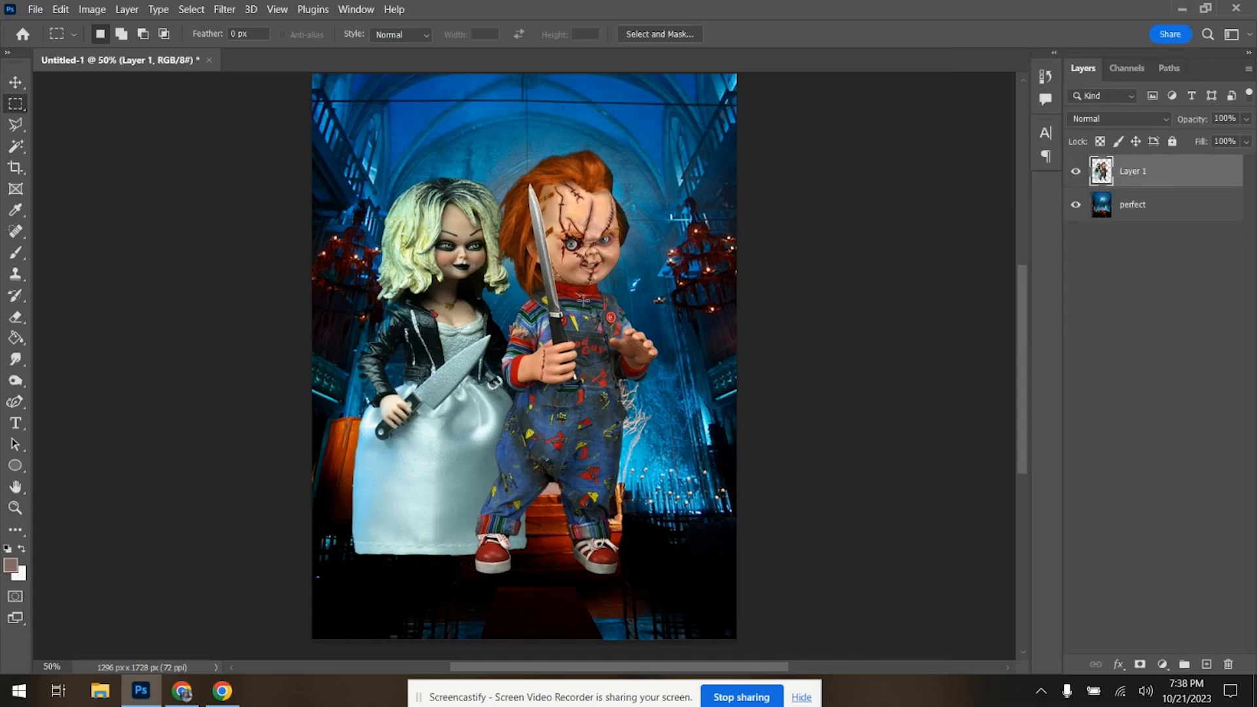
click(15, 83)
drag(429, 436, 463, 468)
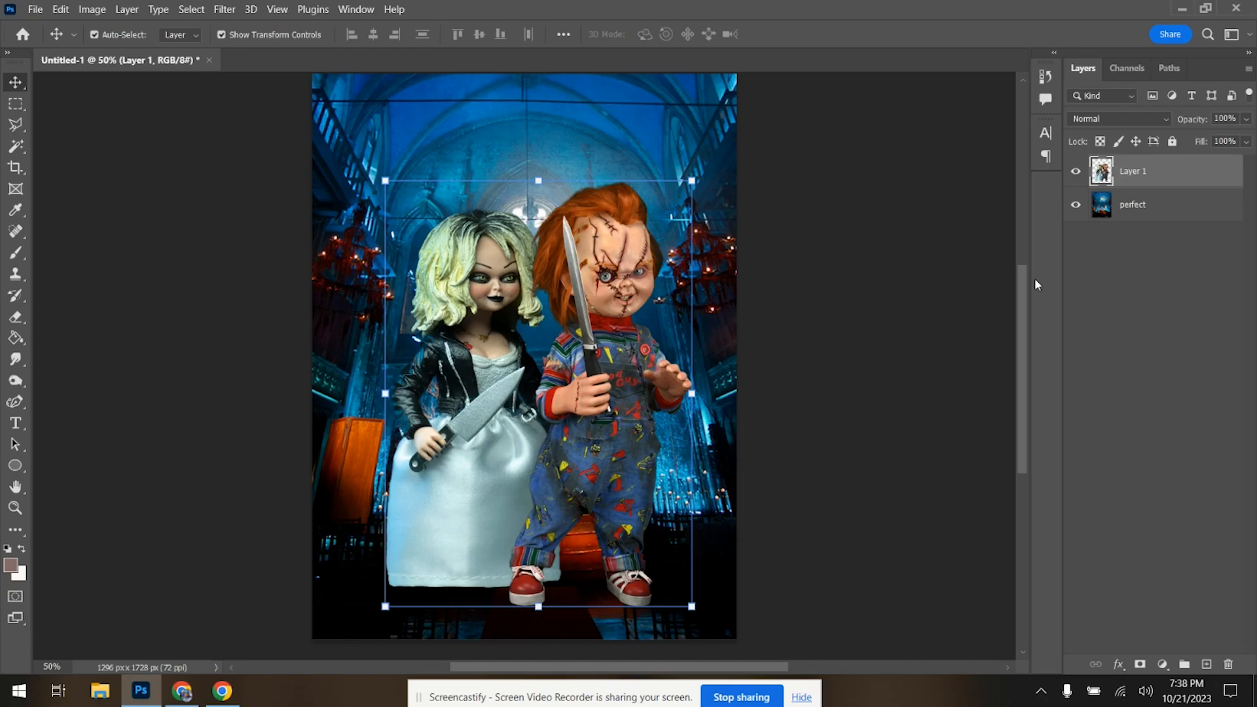
right_click(1163, 170)
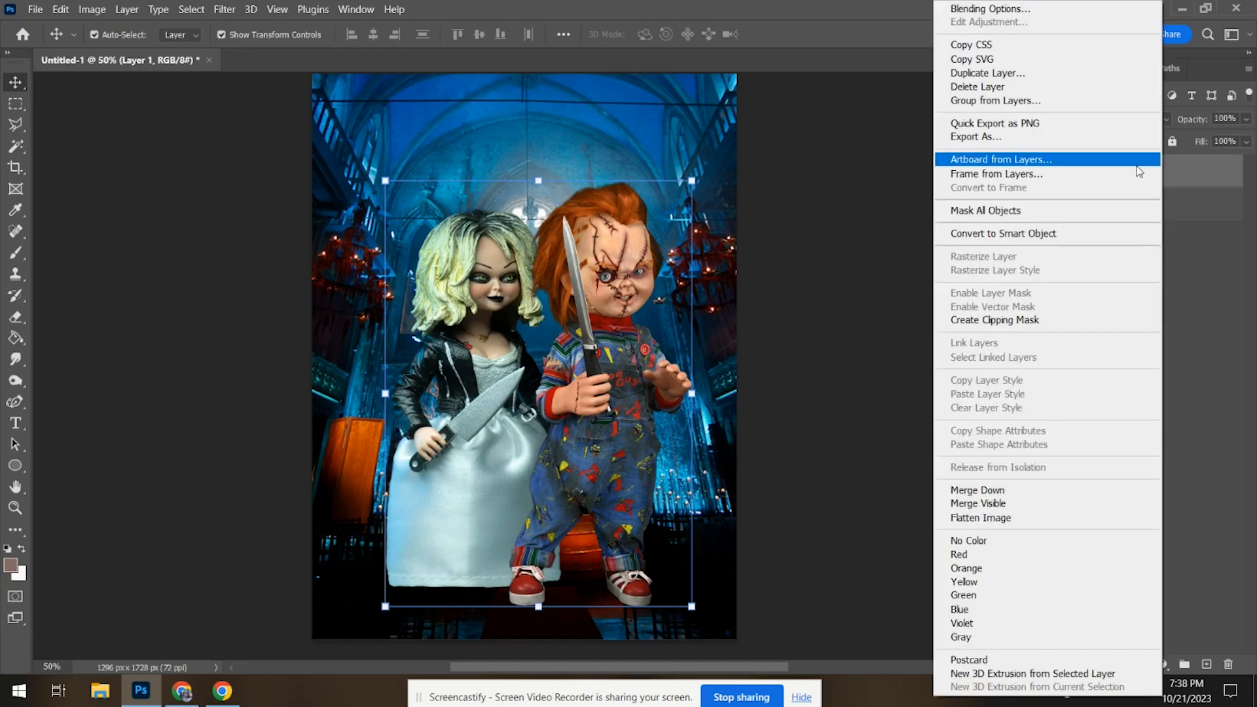
click(1049, 233)
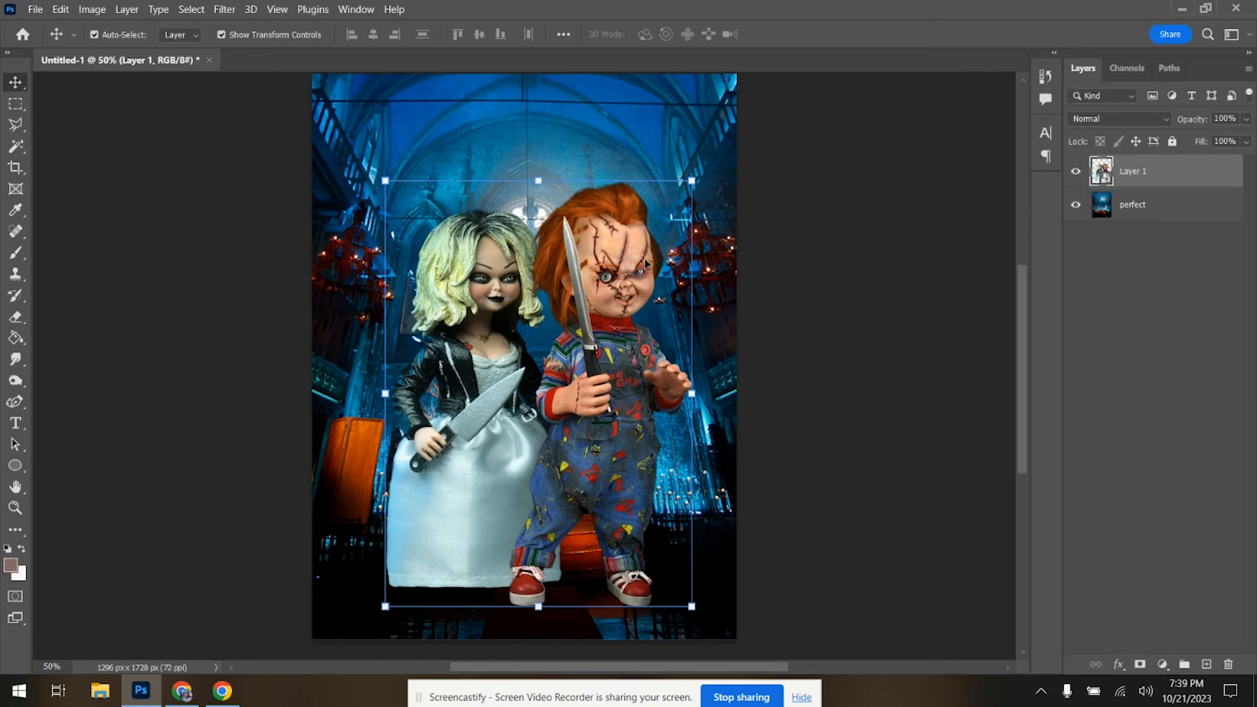
- Sharpen the dolls with an Unsharp Mask filter at 150% amount, 3.1 pixels radius and threshold 0
click(226, 13)
mouse_move(263, 299)
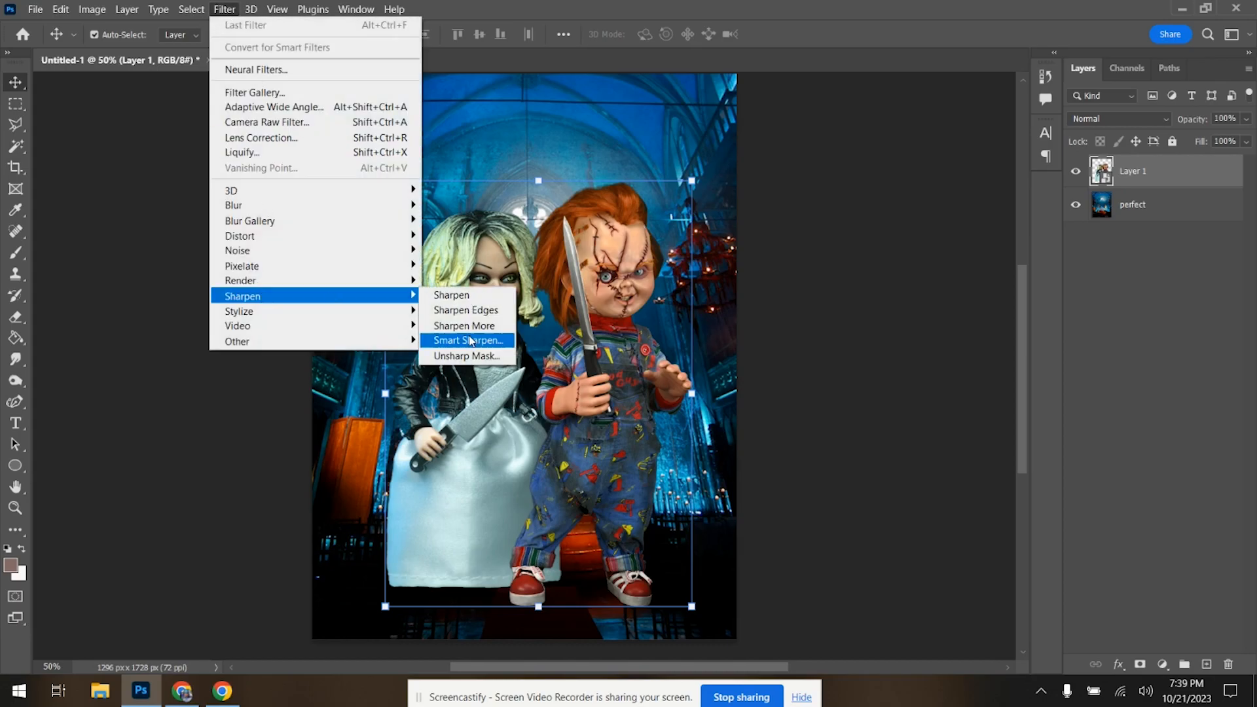
click(474, 356)
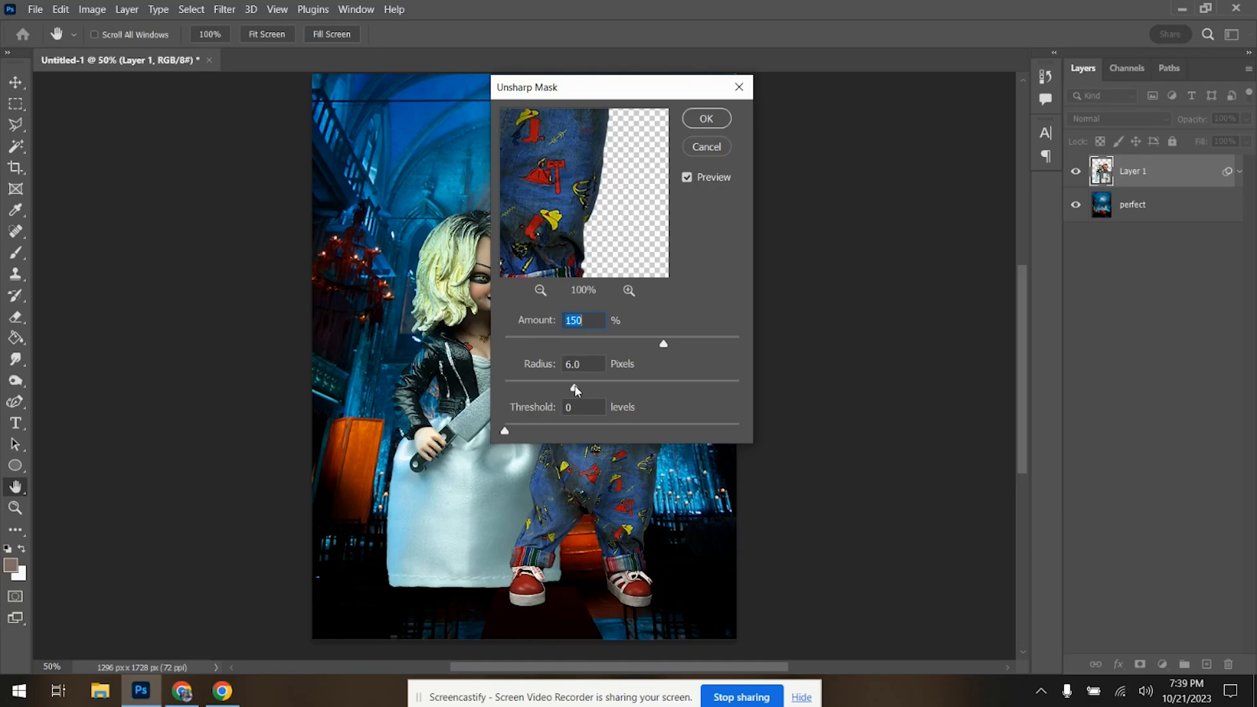
drag(550, 386, 546, 386)
click(545, 386)
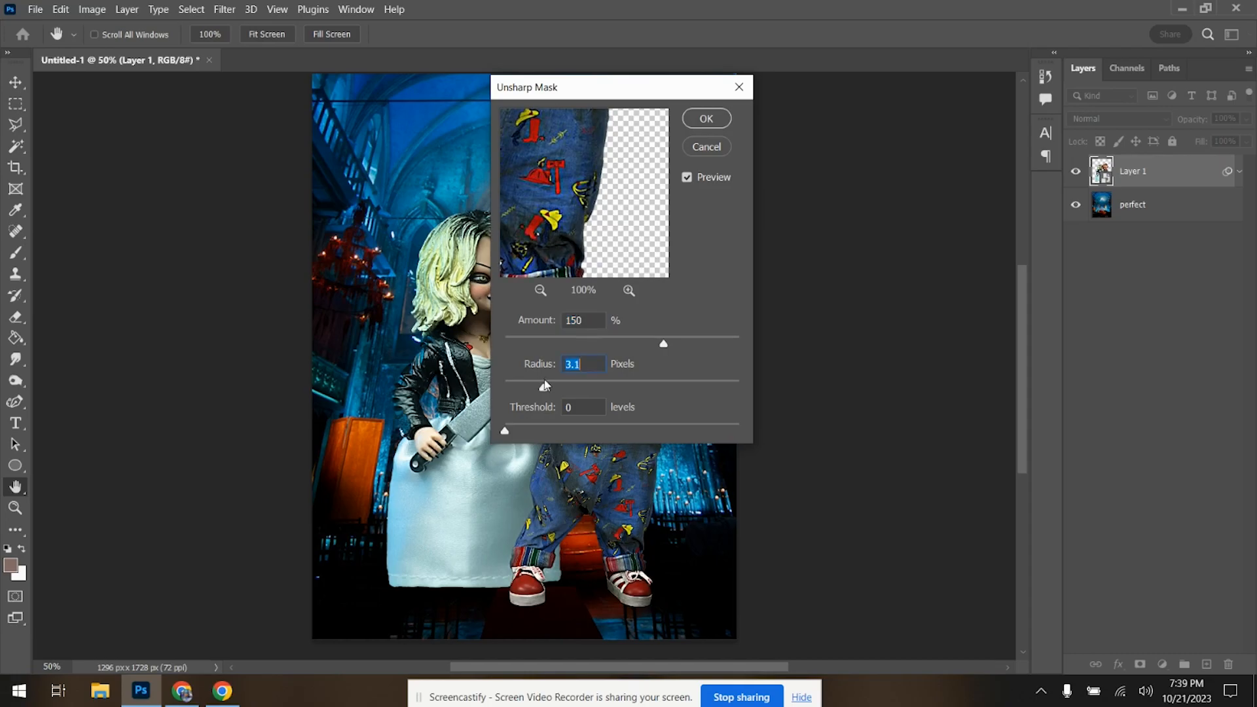
click(723, 120)
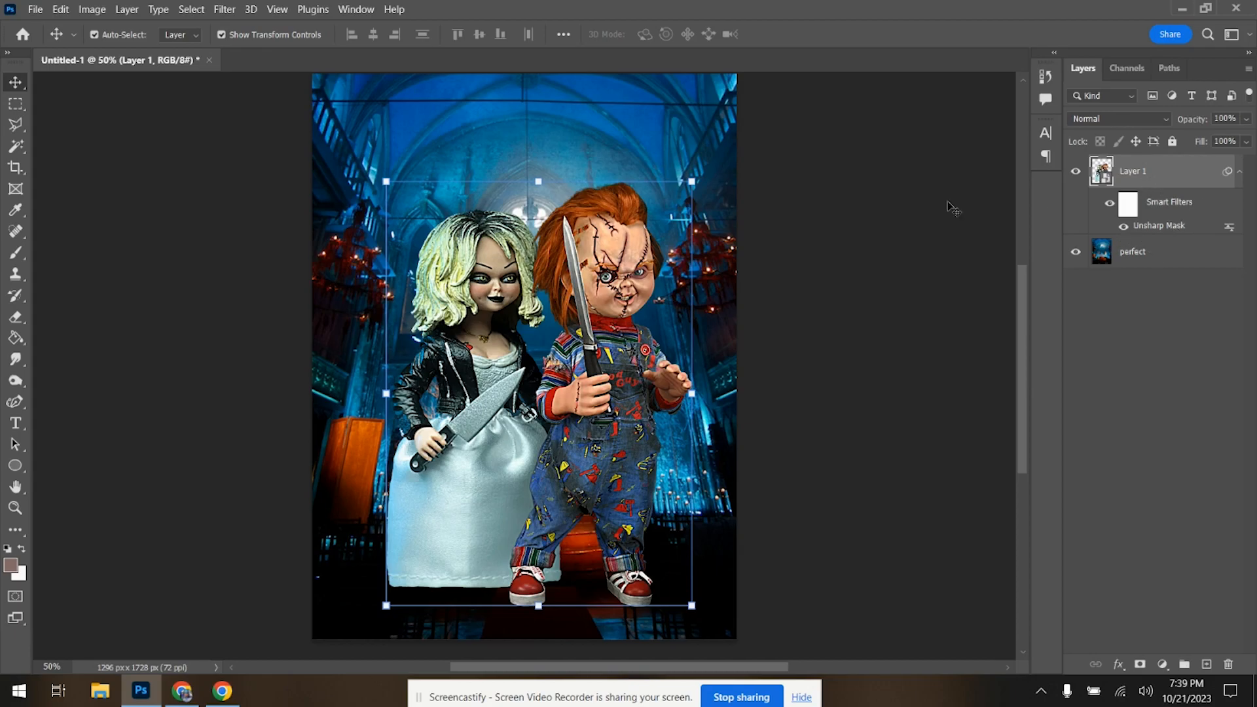
- Apply an Oil Paint filter to the dolls with lighting enabled, a 120° angle and 0.2 shine, checking Chucky's face in the preview
click(230, 8)
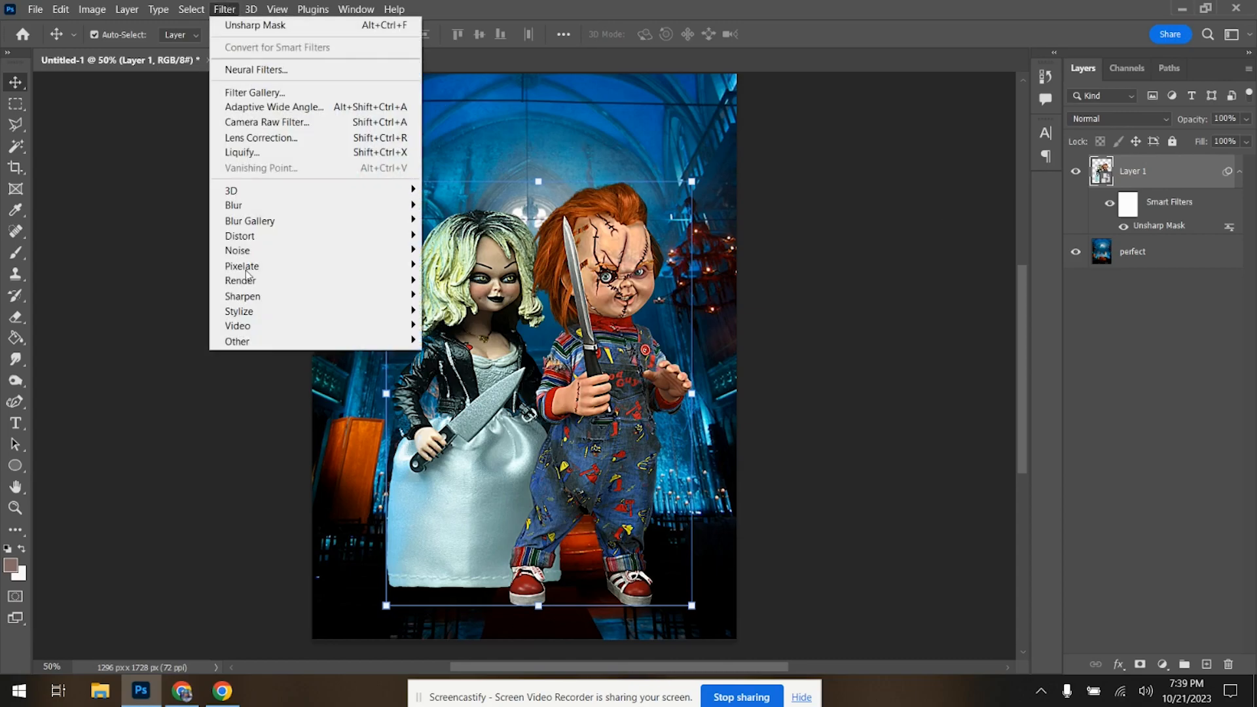
mouse_move(249, 317)
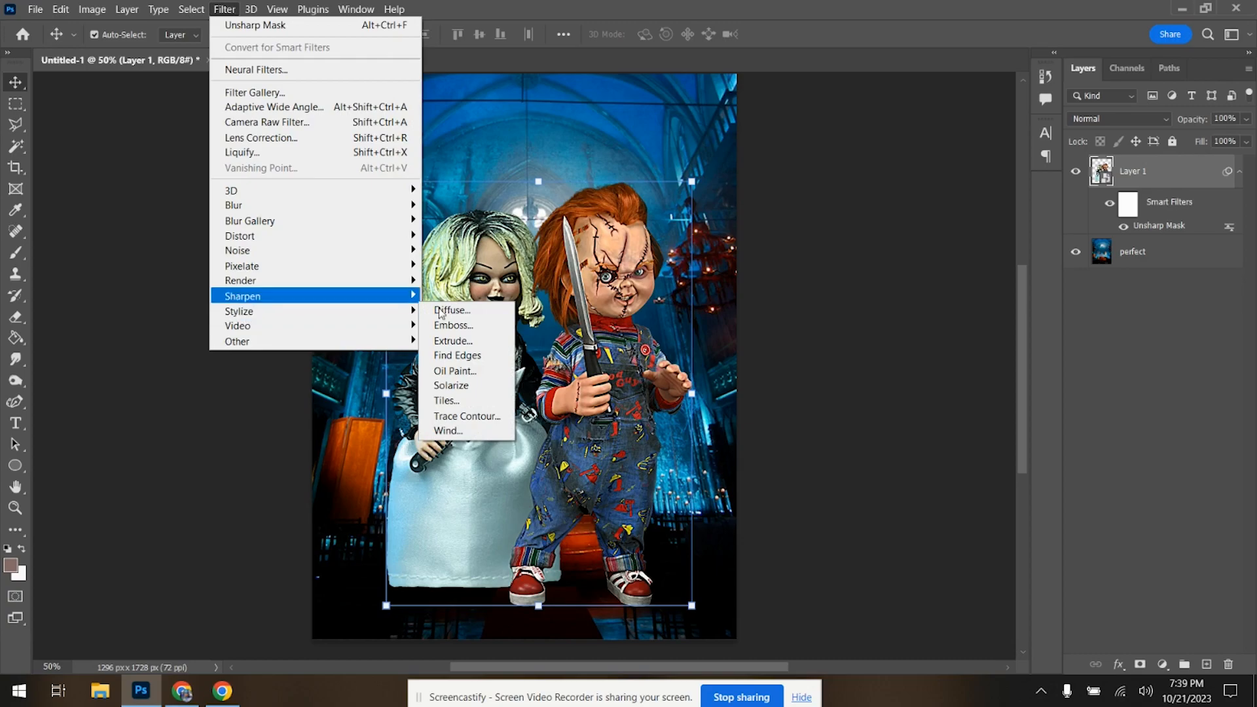
click(456, 371)
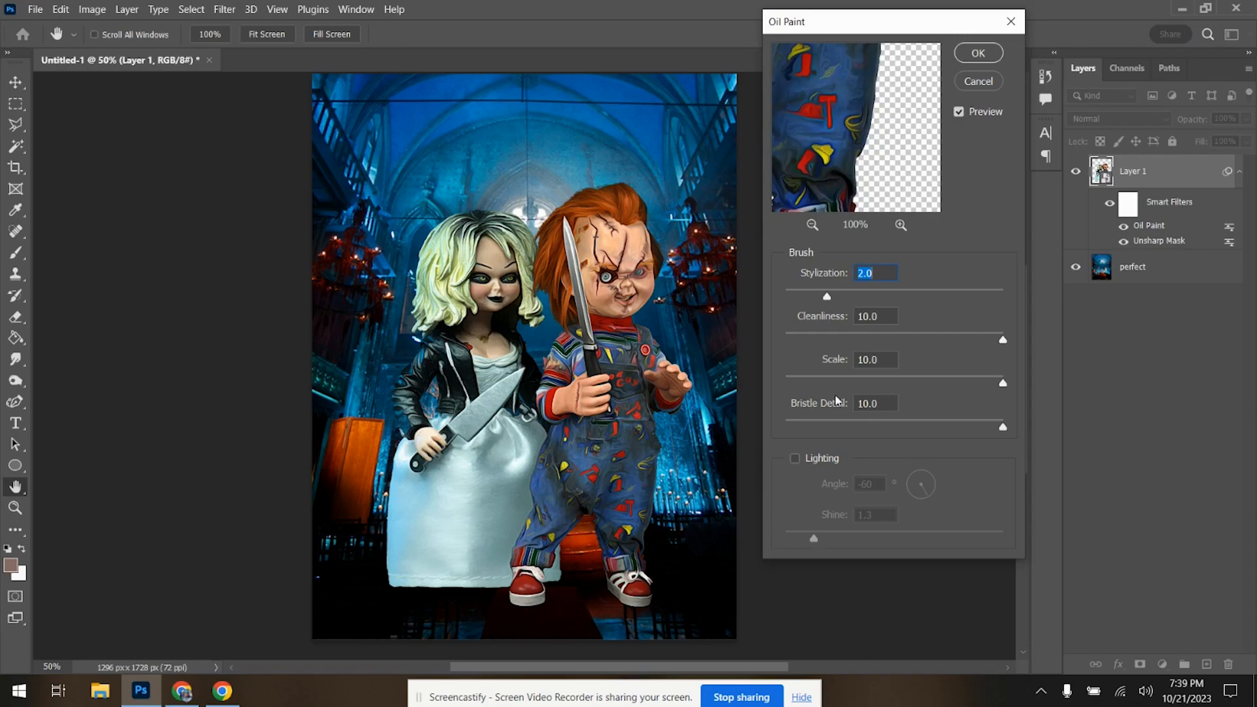
click(795, 458)
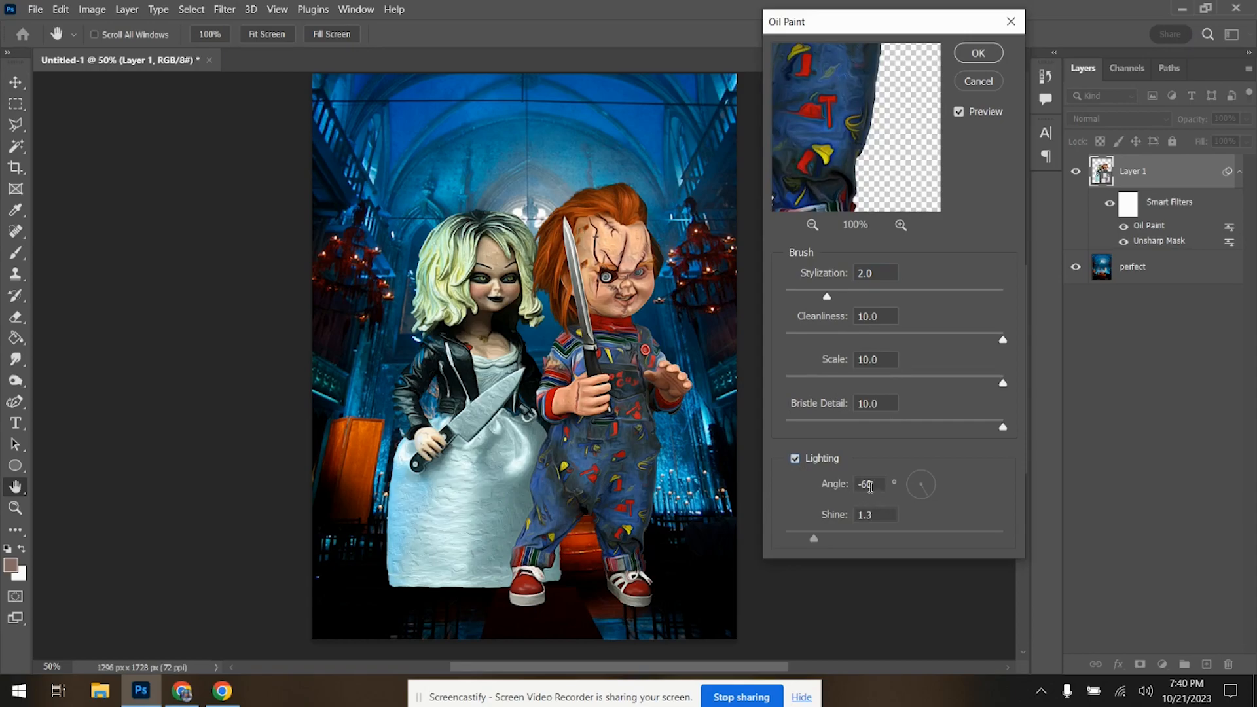
drag(872, 487, 806, 479)
text(2)
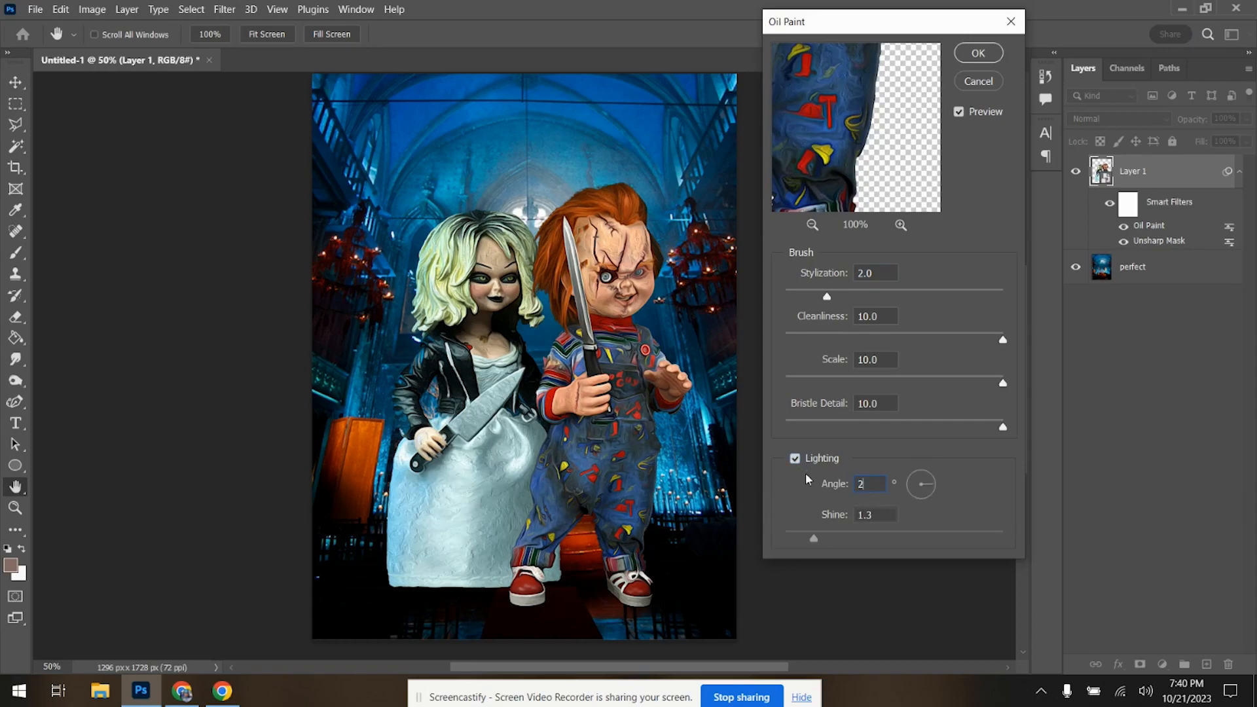
text(120)
drag(875, 517, 819, 511)
text(.2)
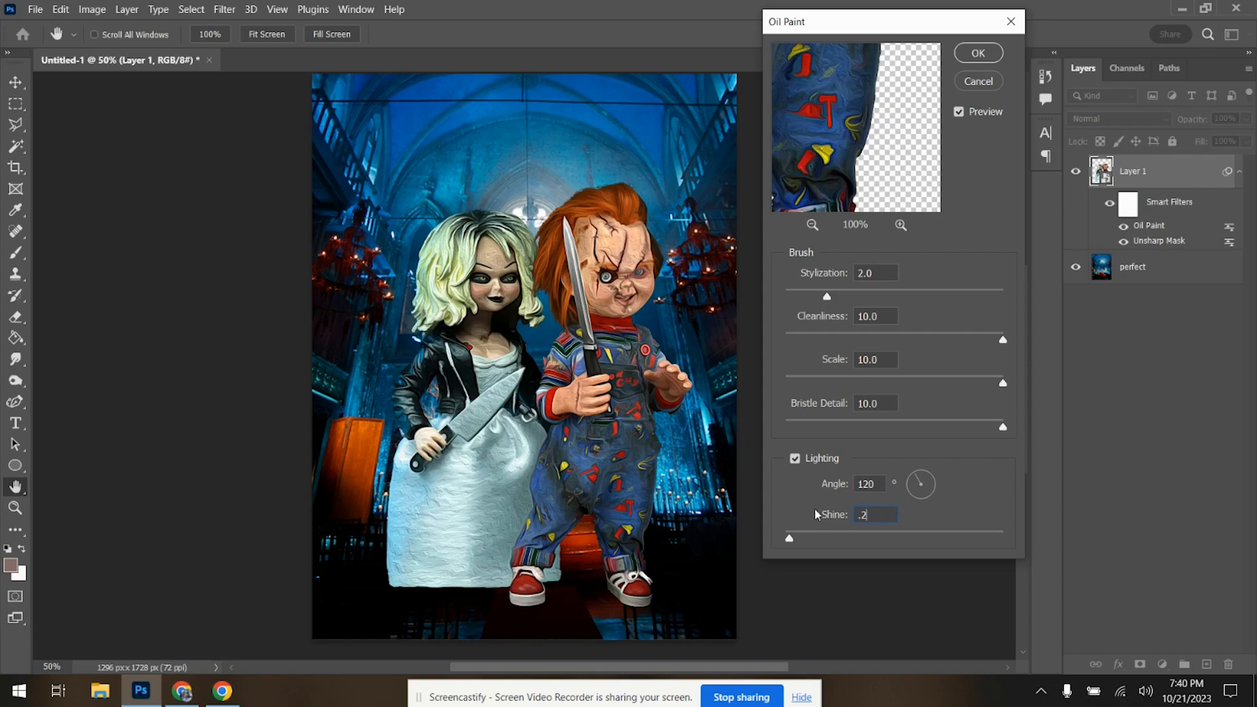
mouse_move(851, 85)
mouse_down()
mouse_move(933, 286)
mouse_move(855, 270)
mouse_move(824, 214)
mouse_up()
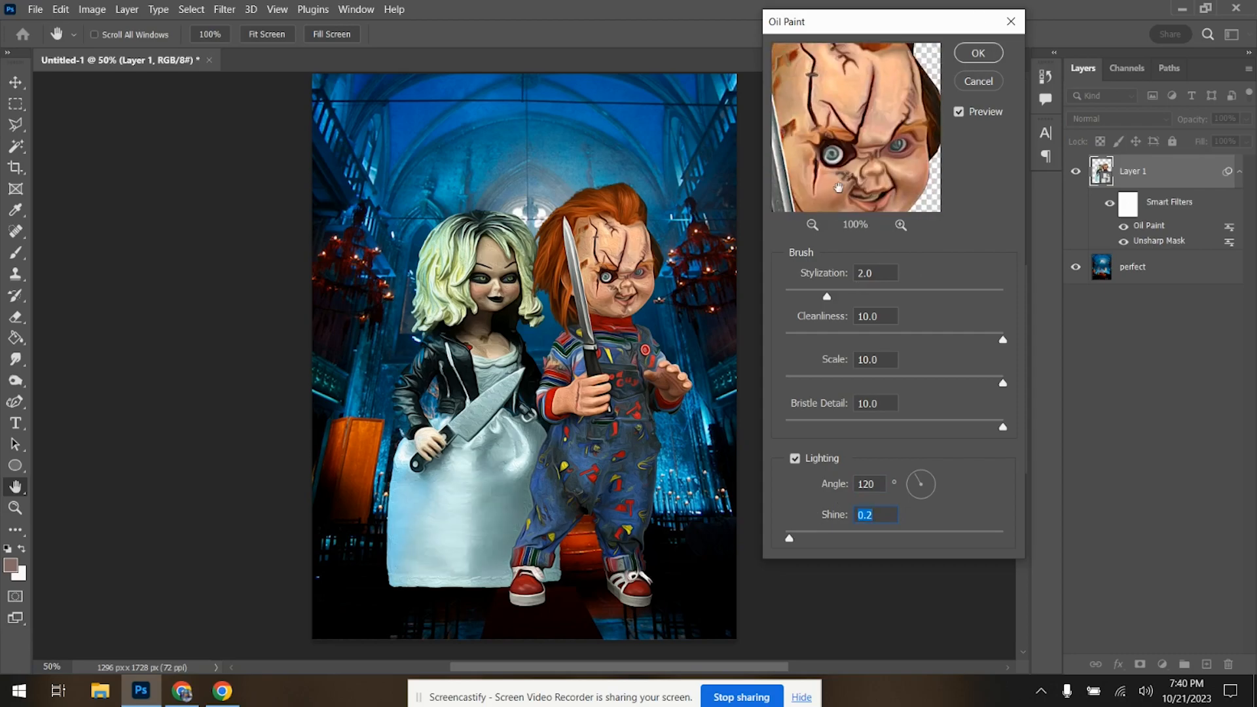
click(972, 51)
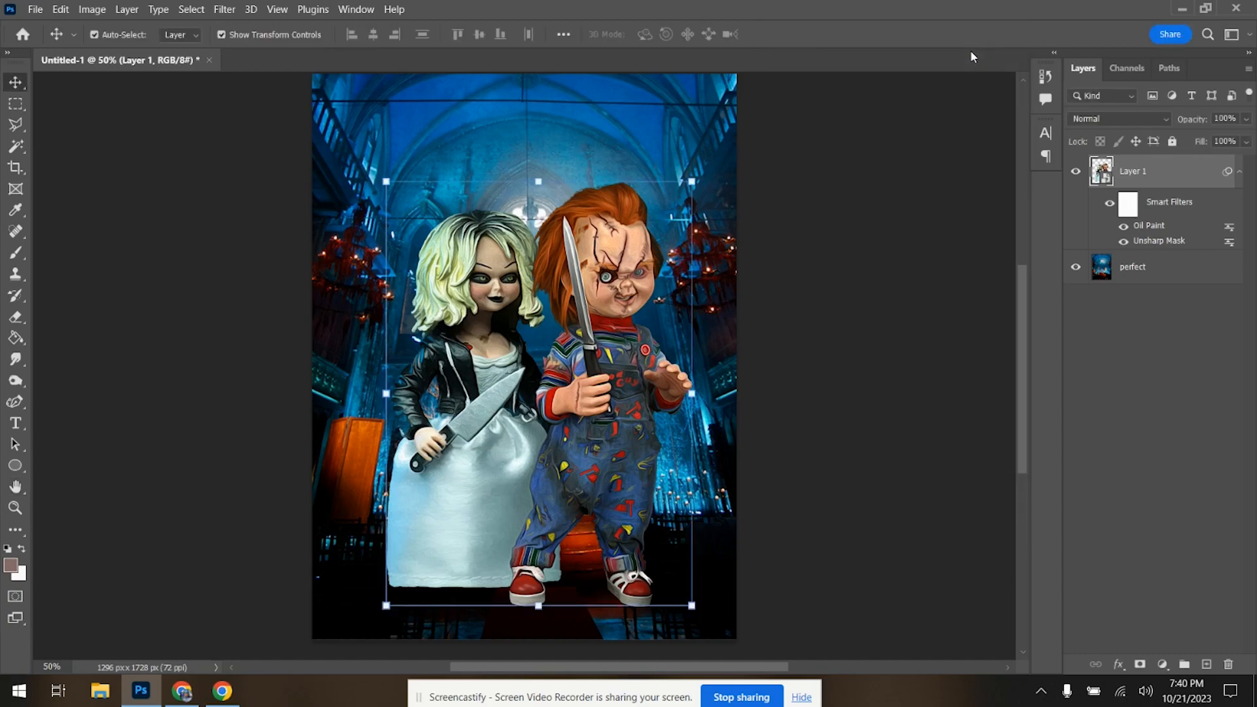
- Toggle the visibility of the dolls' smart filters to compare the image with and without the effects
click(1110, 204)
click(1110, 205)
click(1124, 229)
- Duplicate the filtered doll layer and display the document's color channels
drag(1165, 176, 1210, 661)
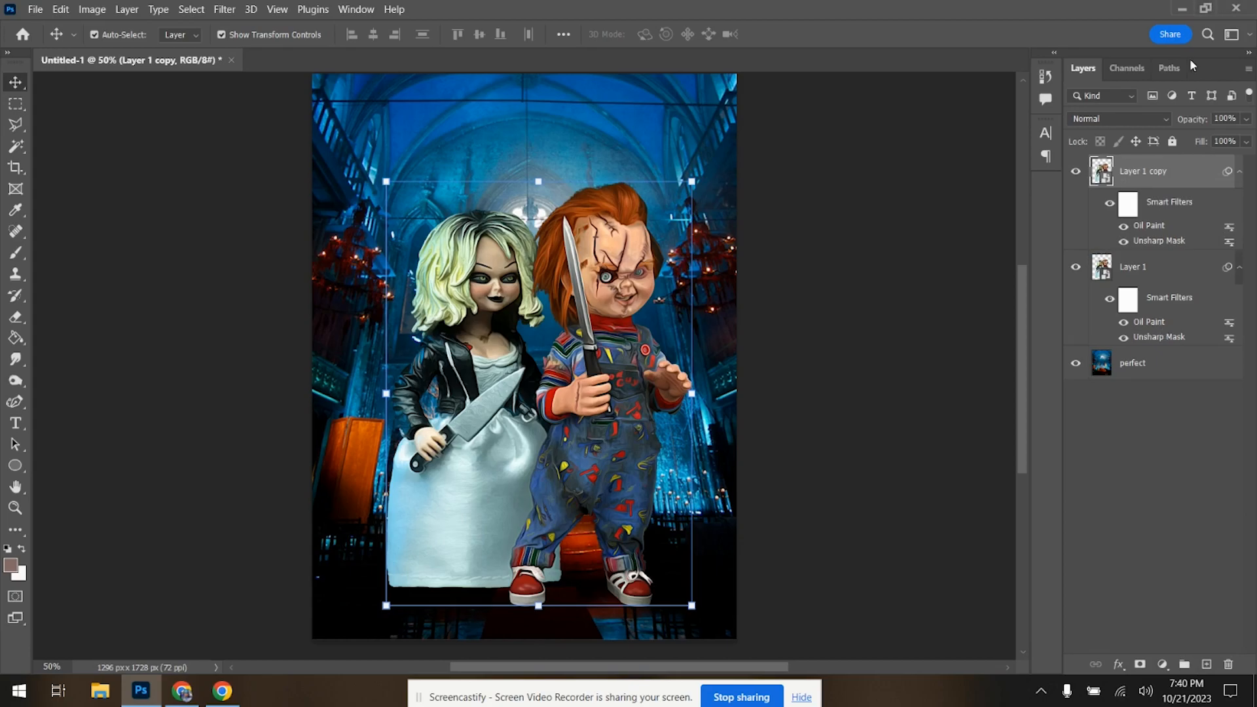
click(1137, 69)
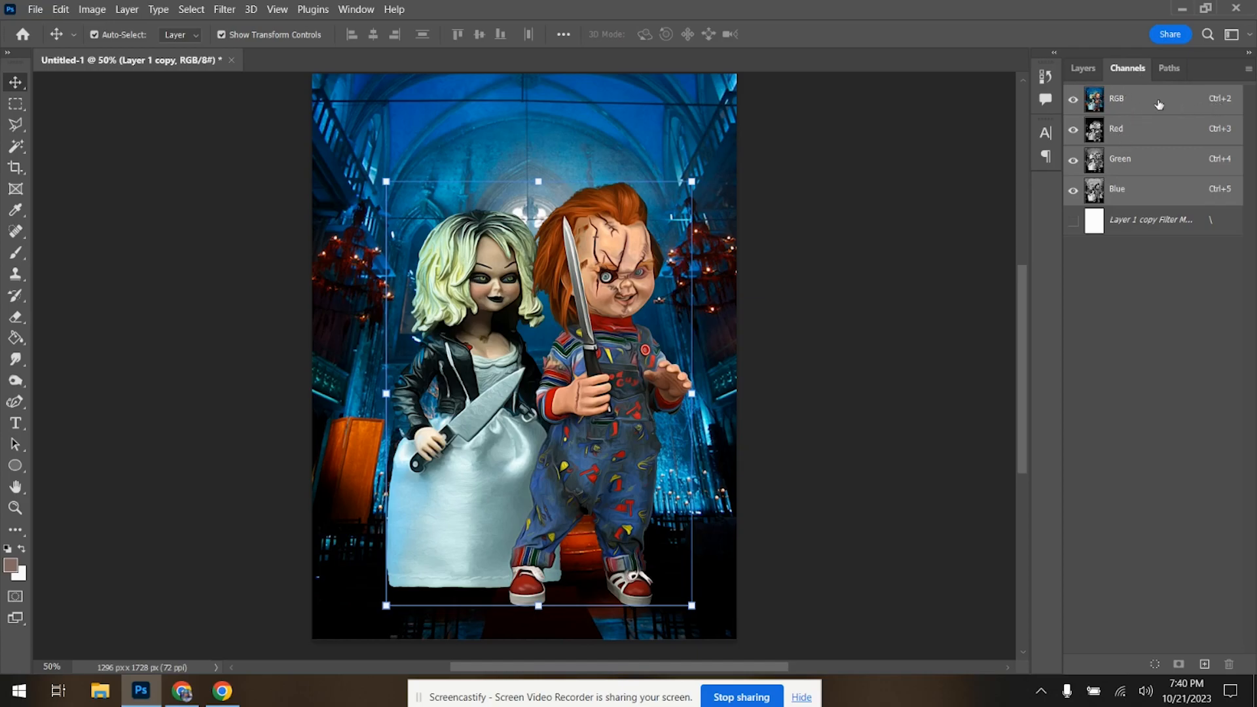
key(ctrl)
right_click(1097, 104)
click(1099, 101)
click(1083, 74)
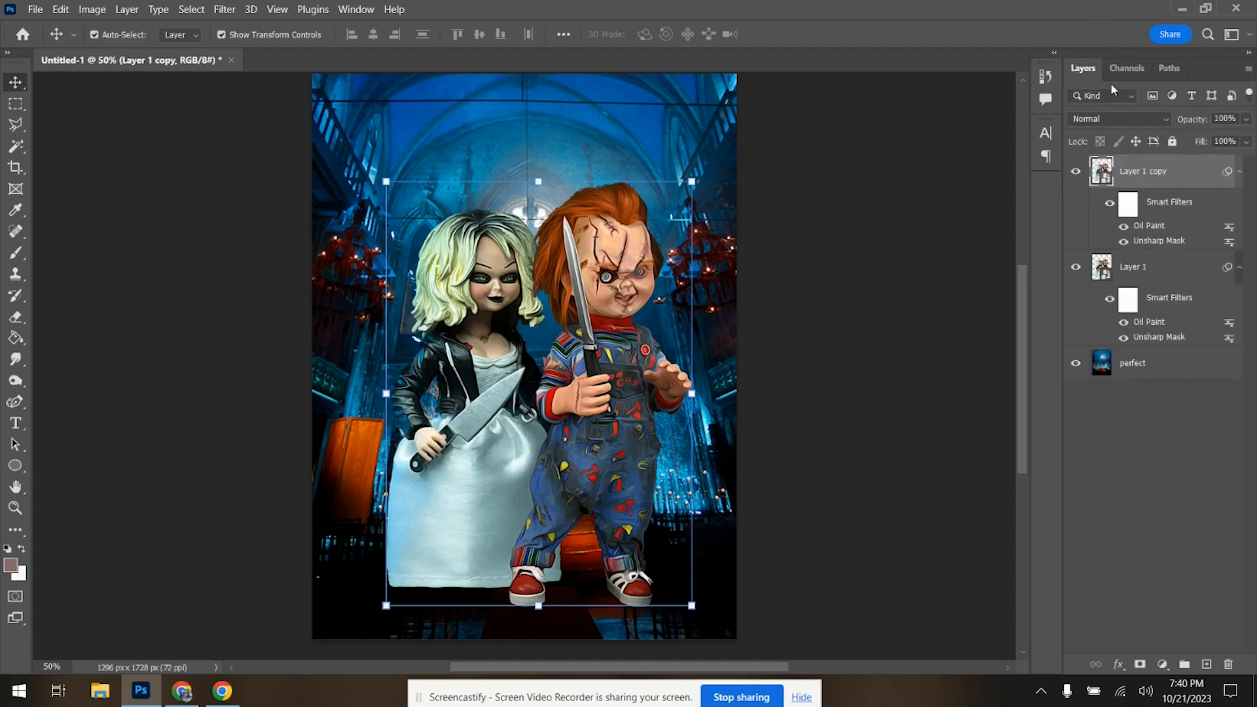
- Apply a Poster Edges filter to the duplicated doll layer with edge thickness 10, edge intensity 0 and posterization 6, and compare it with the original
click(224, 9)
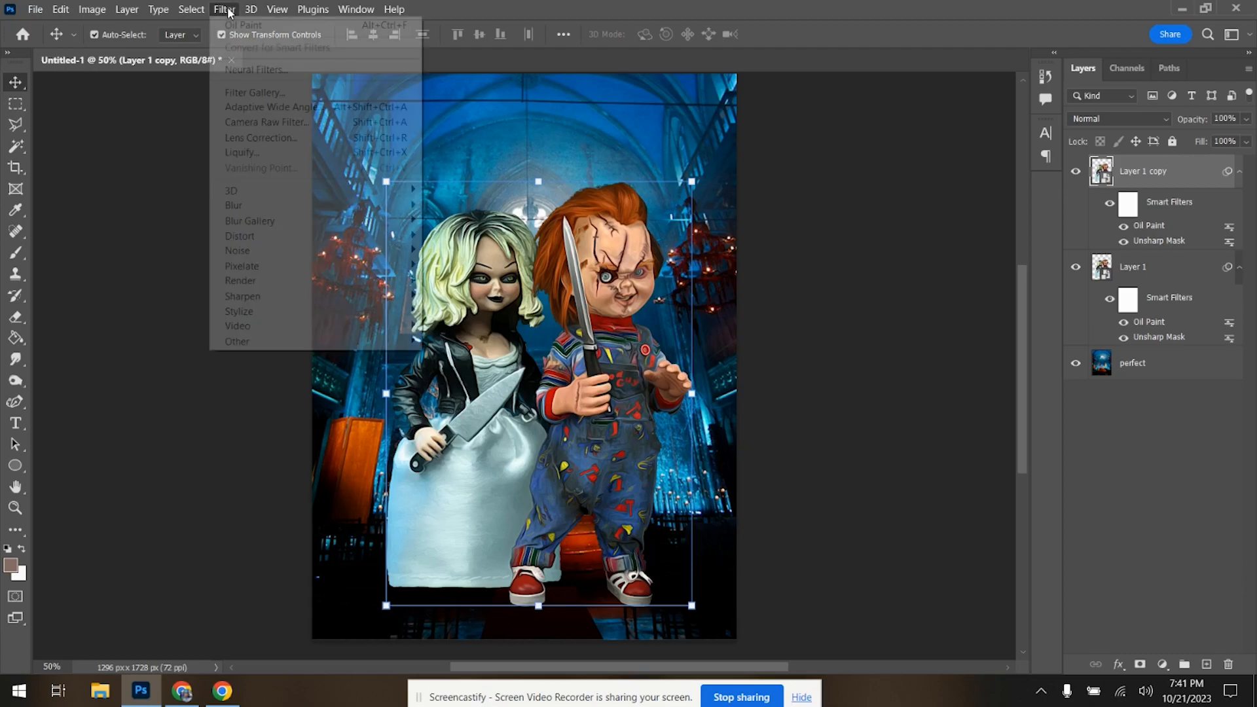
click(250, 91)
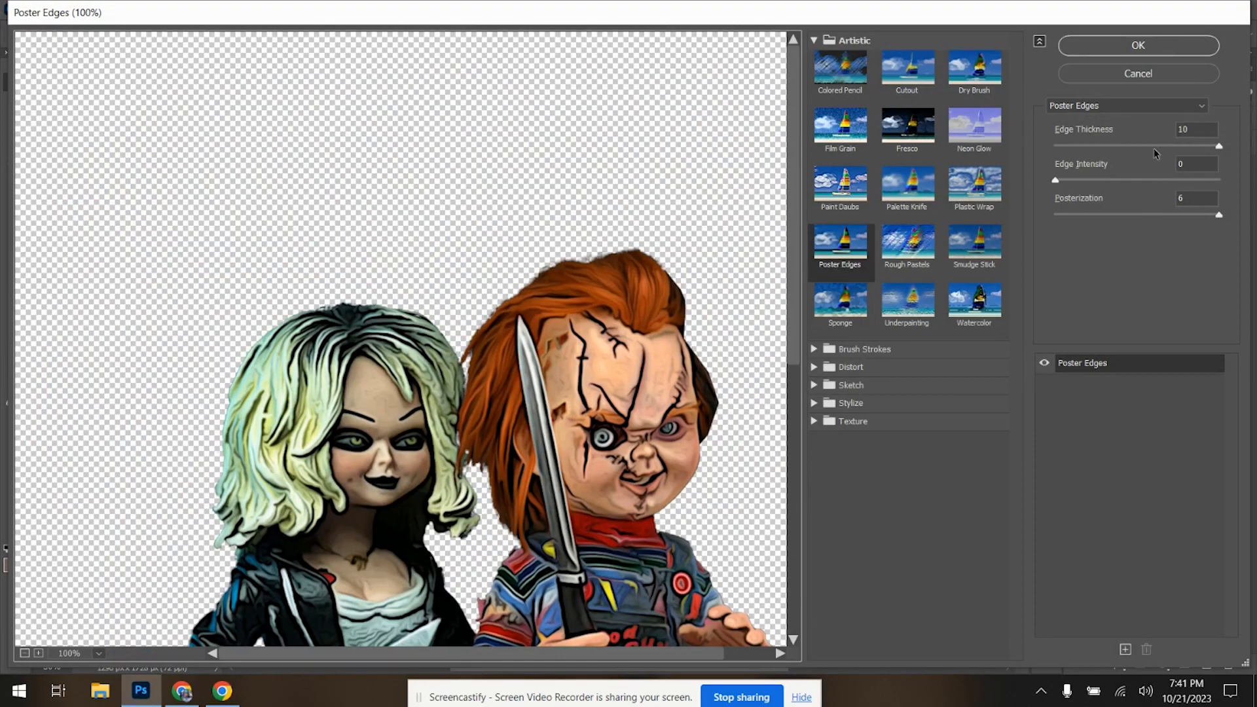
click(1139, 45)
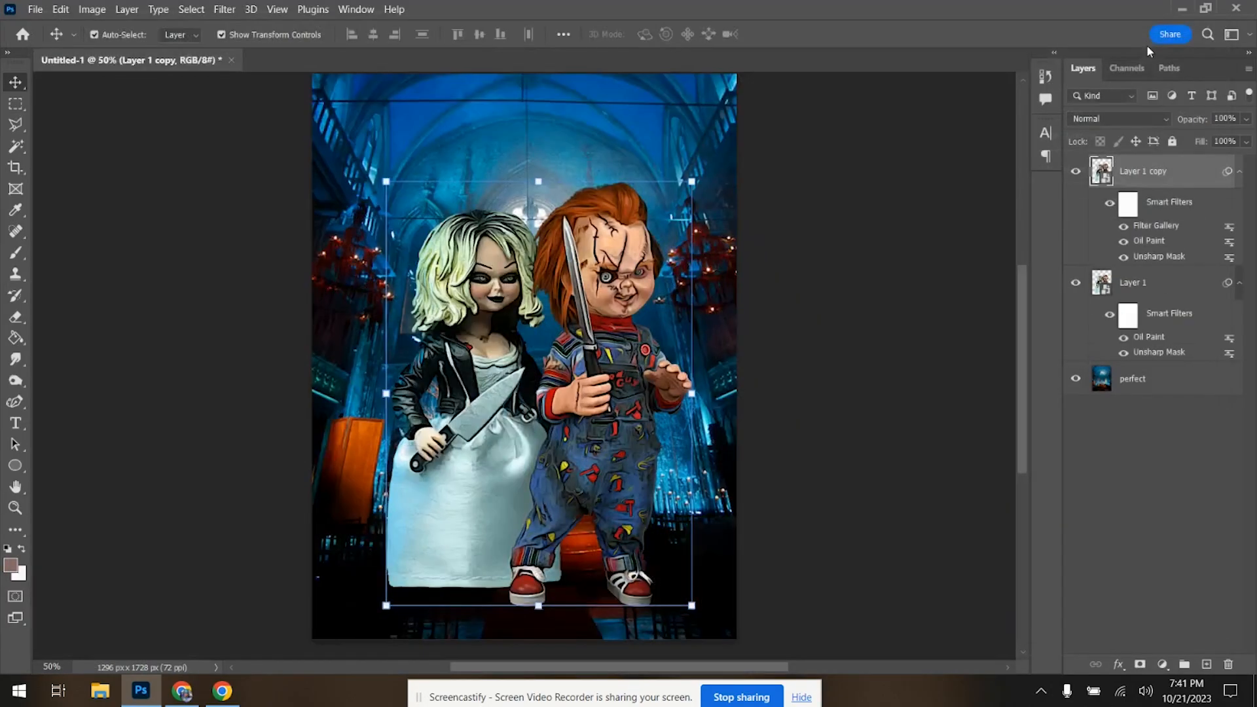
click(1075, 175)
click(1076, 175)
click(1075, 174)
click(1075, 174)
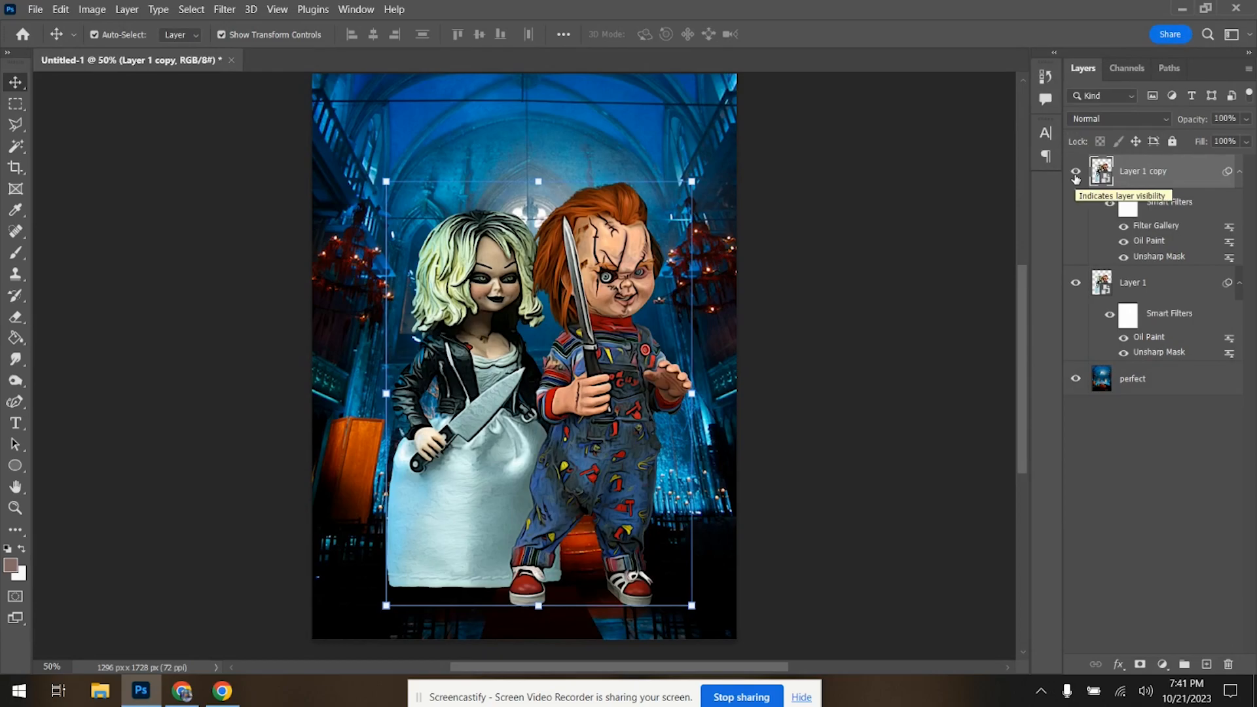
- Add a new layer above the dolls and fill it with 50% Gray in Normal mode at 100% opacity
click(1207, 664)
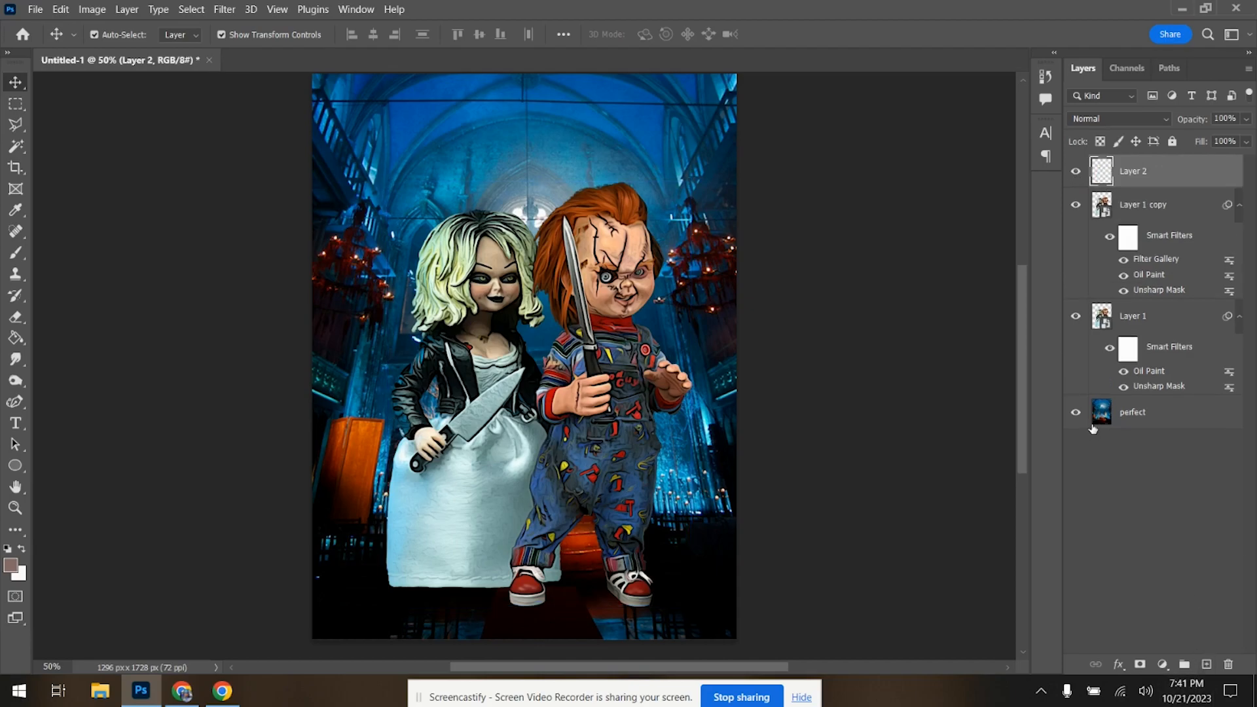
click(61, 10)
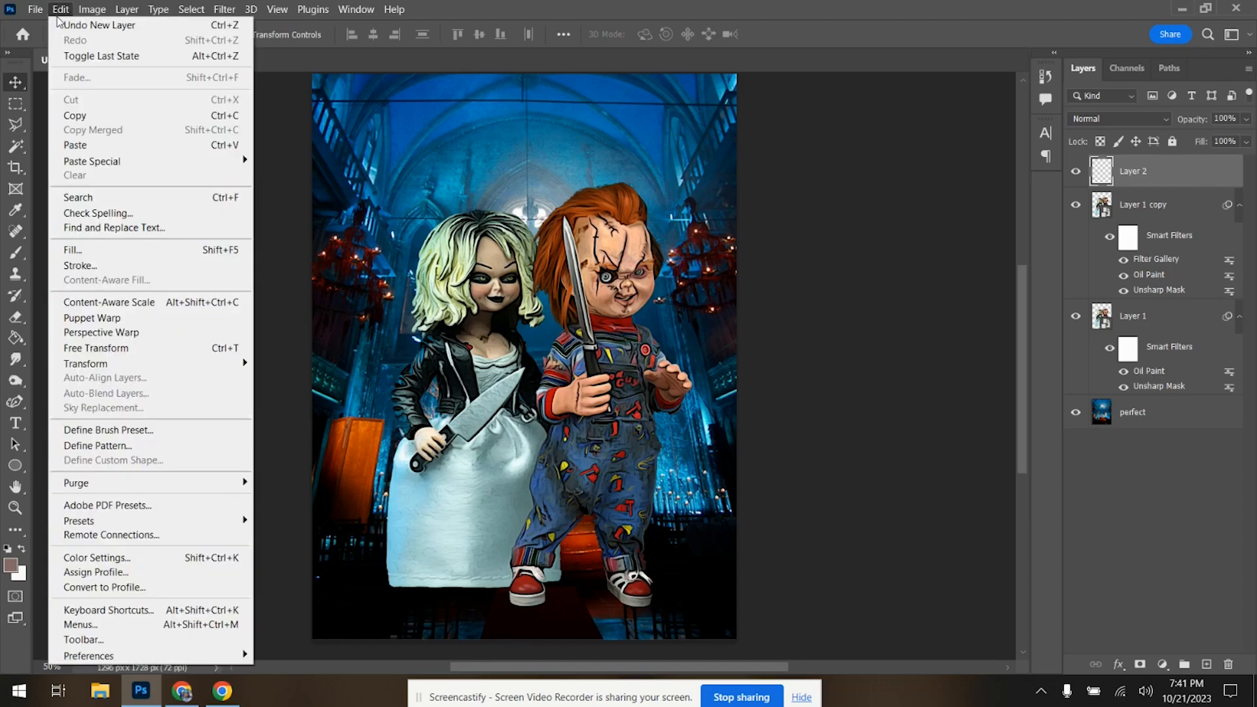
click(106, 251)
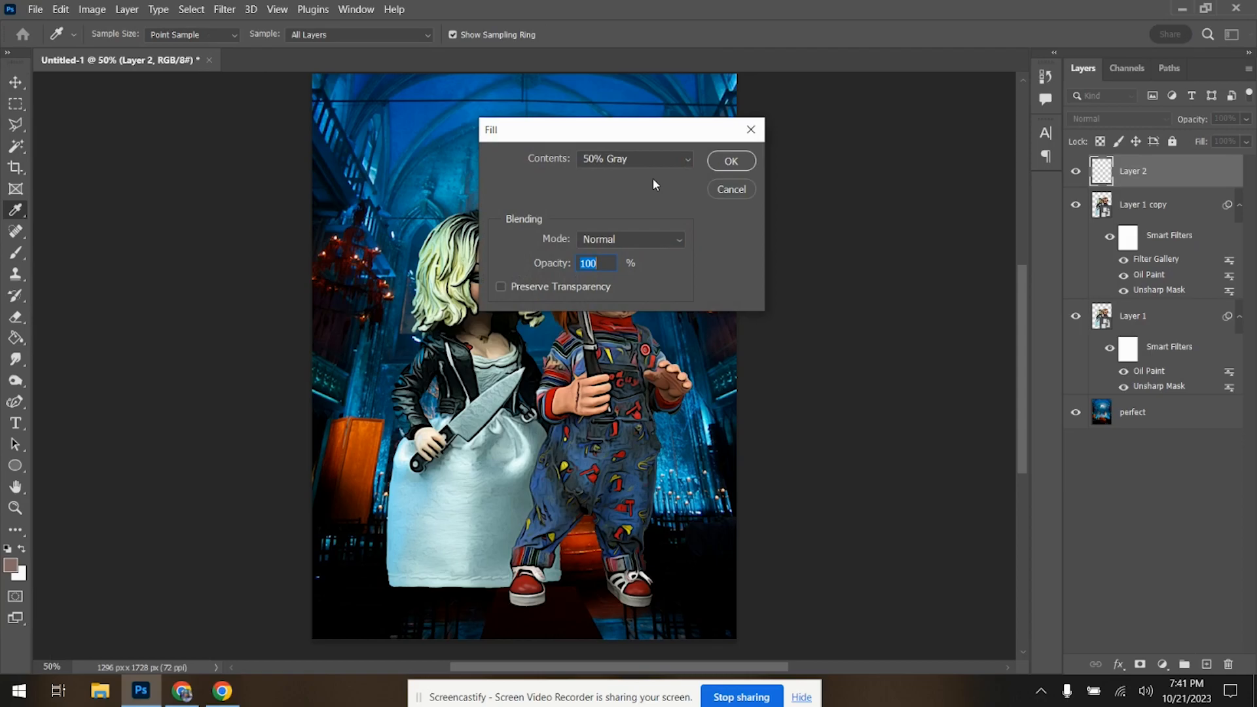
click(733, 162)
key(v)
- Add monochromatic noise to the gray layer at 50% with Gaussian distribution
click(229, 9)
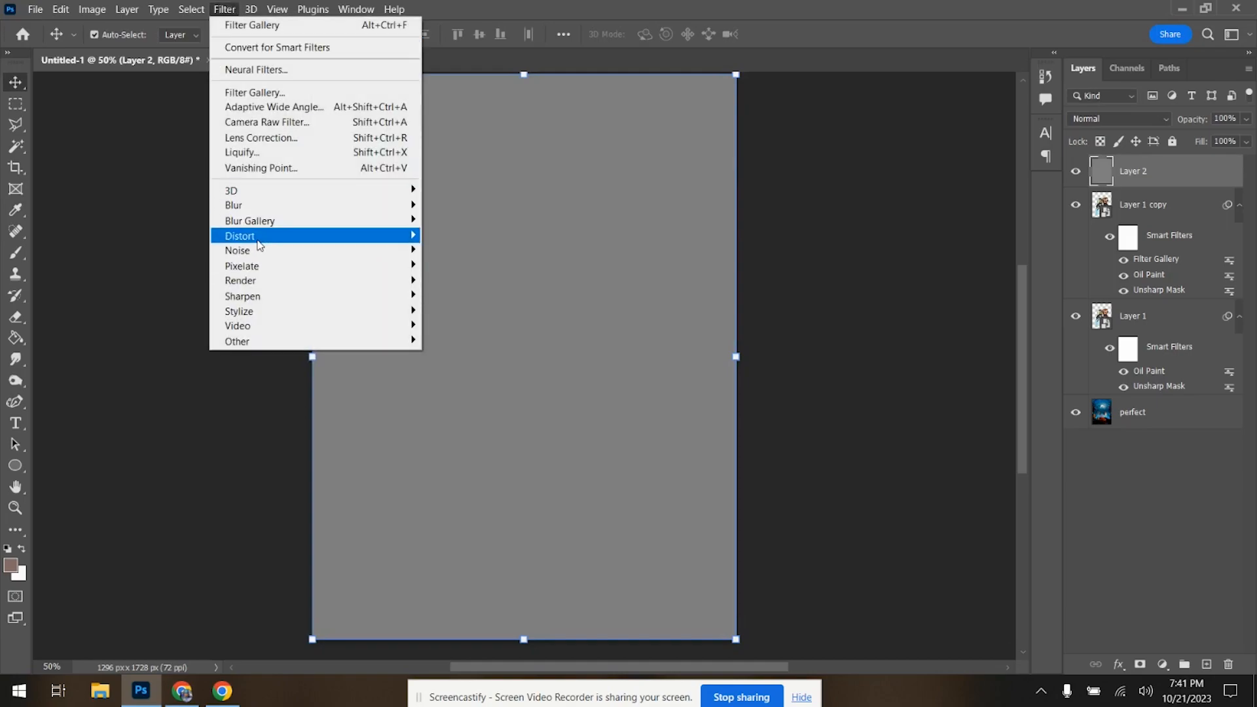
mouse_move(259, 255)
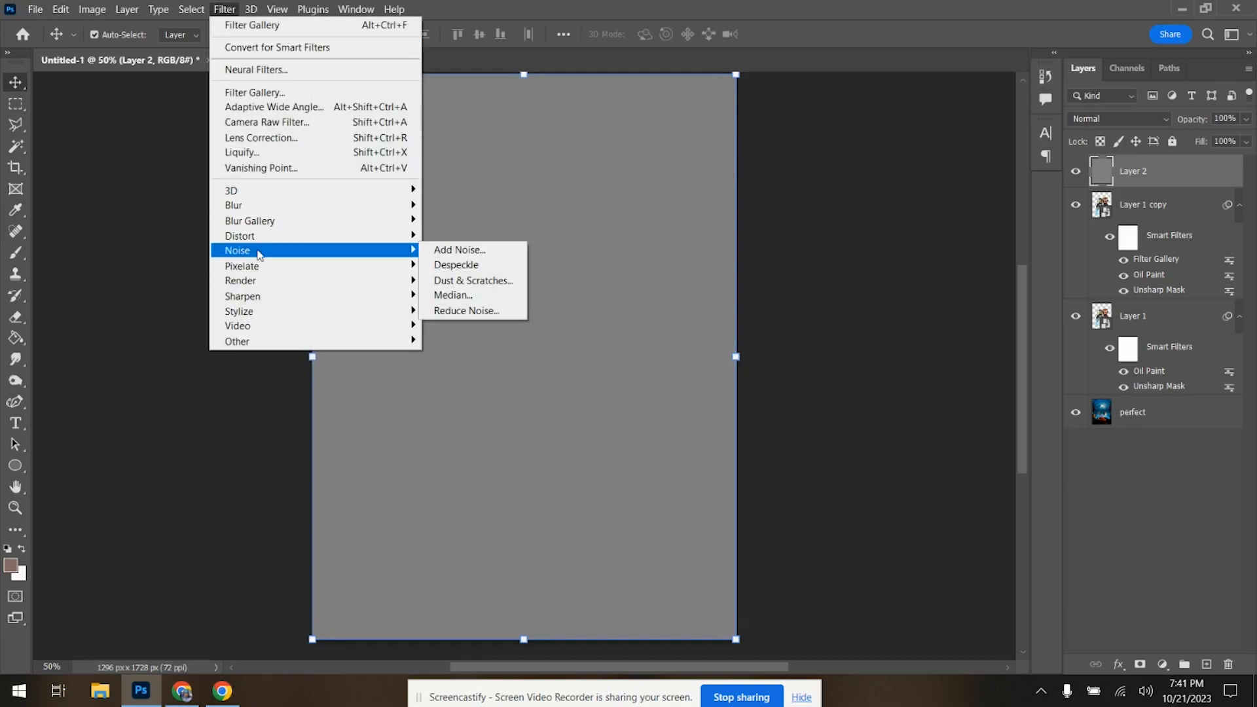
click(458, 249)
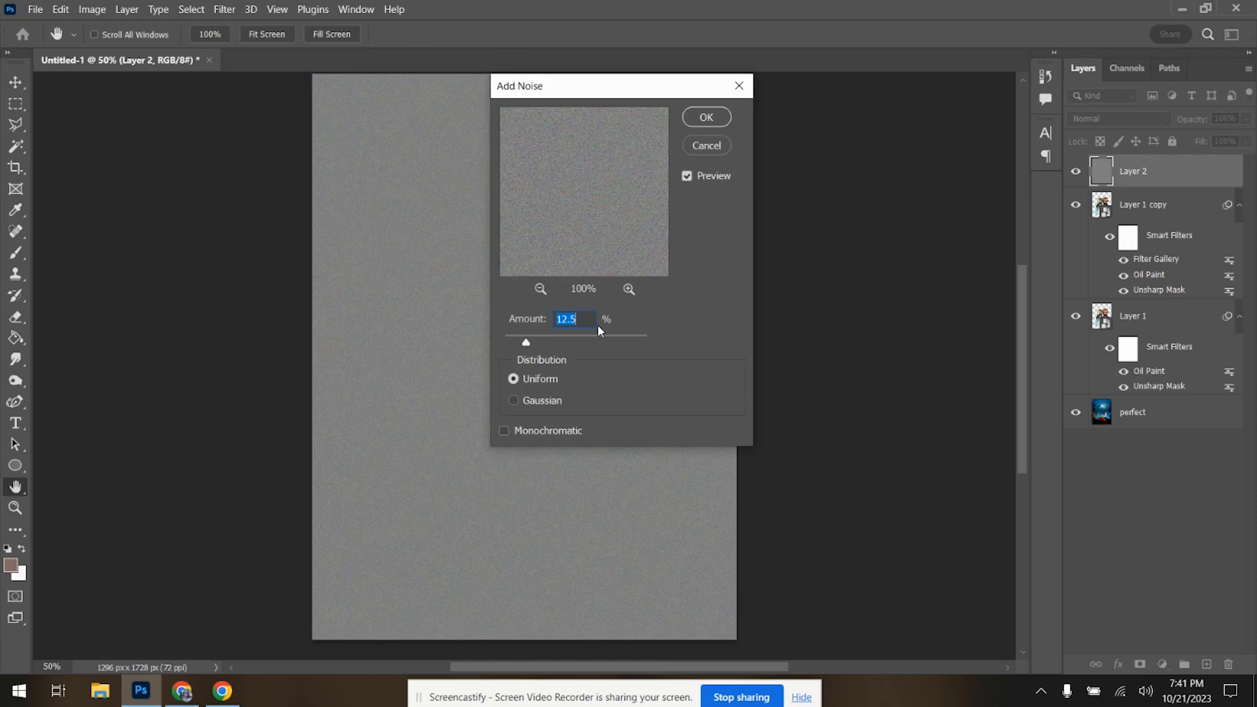
drag(526, 344, 561, 345)
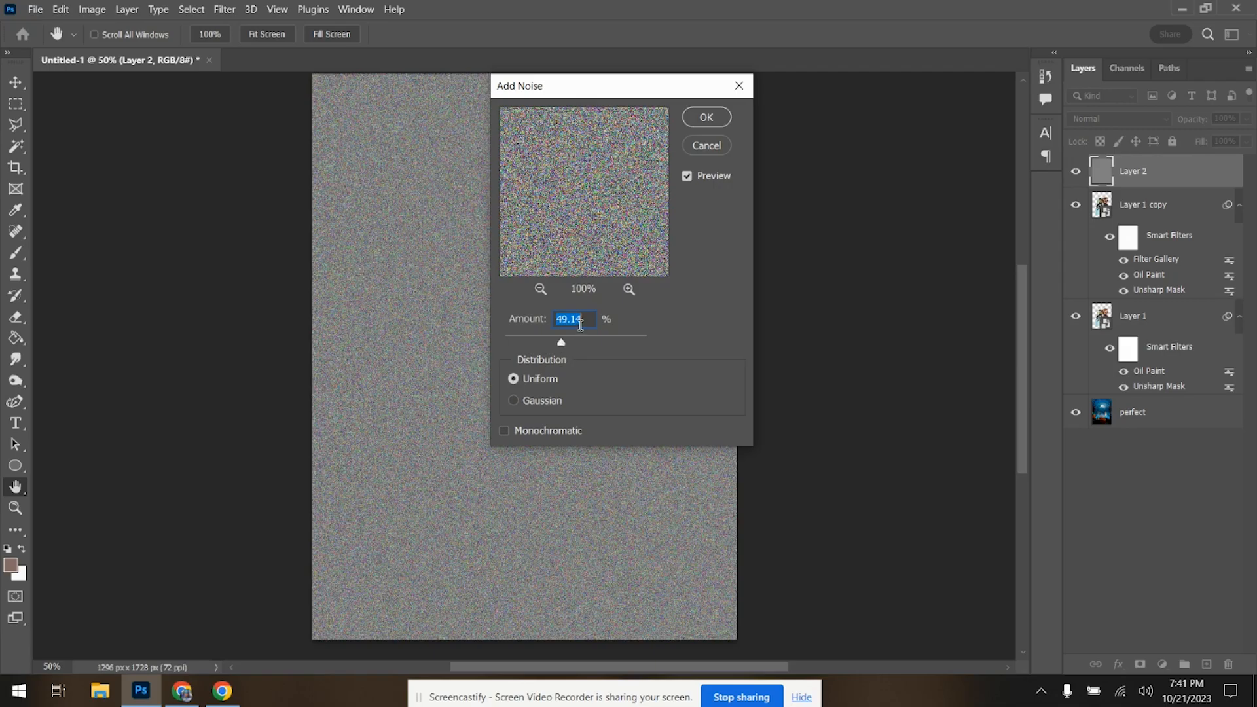
text(50)
click(514, 401)
click(505, 432)
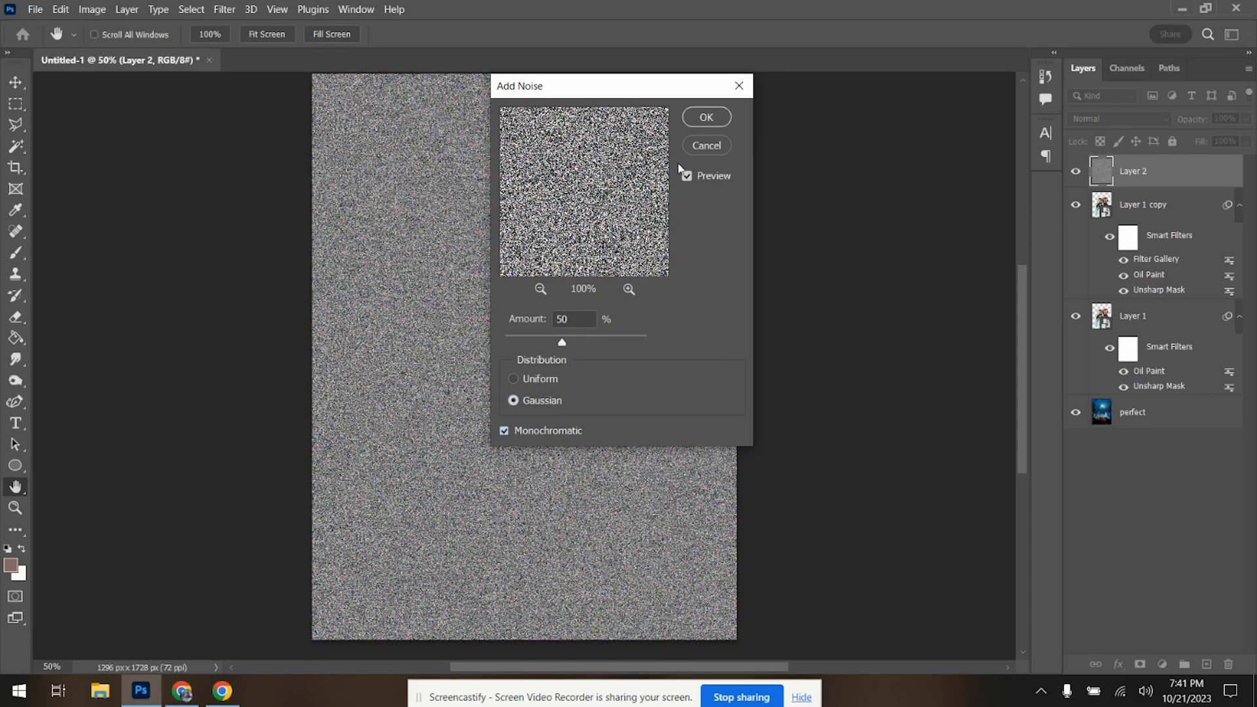
click(701, 121)
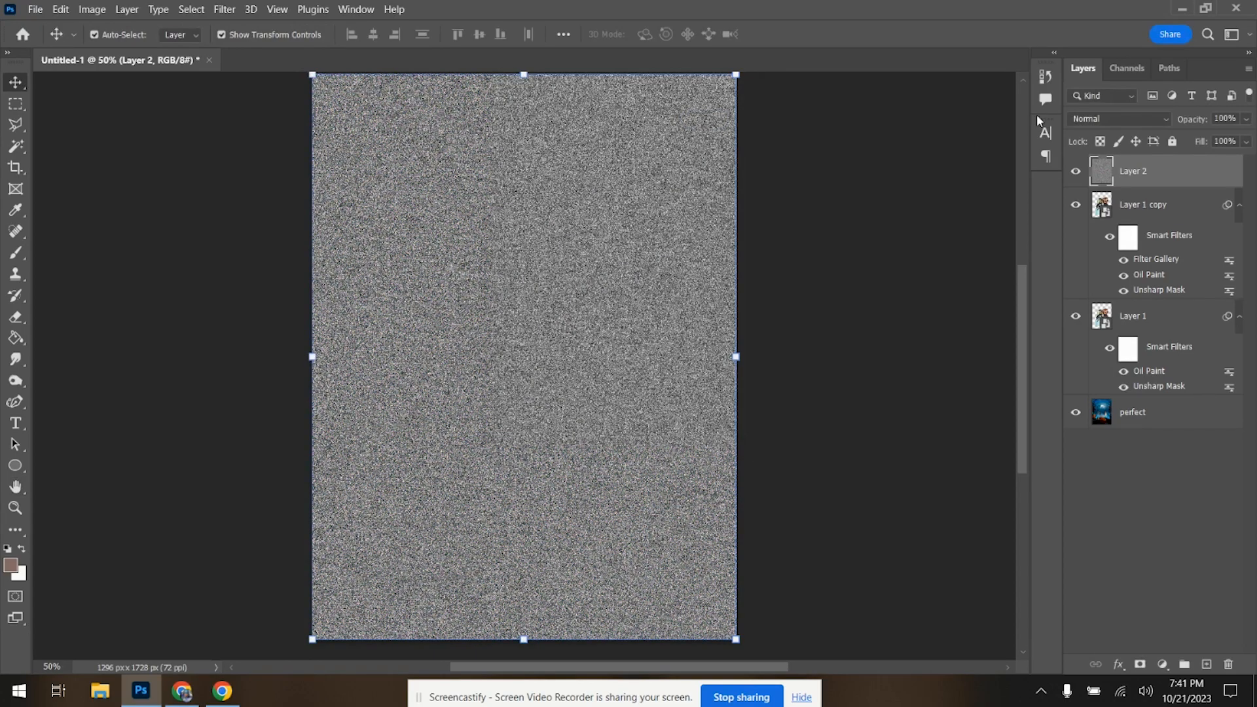
- Blend the noise layer in Overlay mode, compare the image with and without it, and reduce its fill to 29%
click(1117, 119)
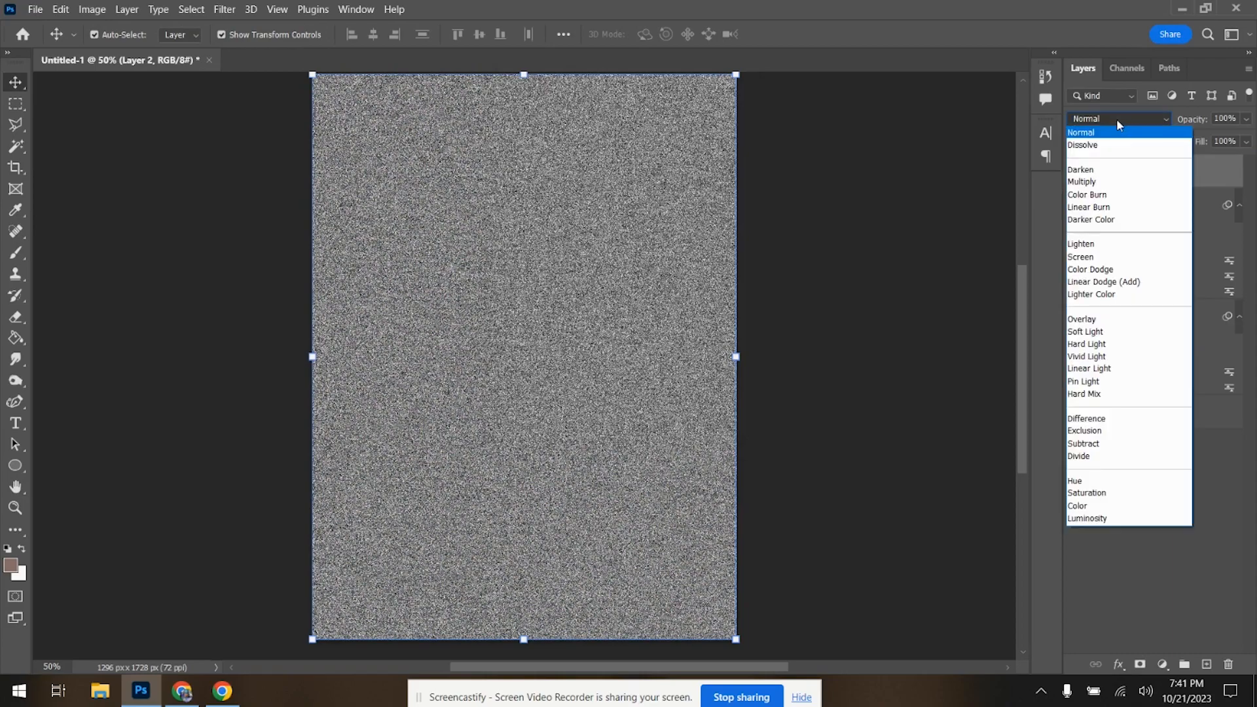
click(1121, 326)
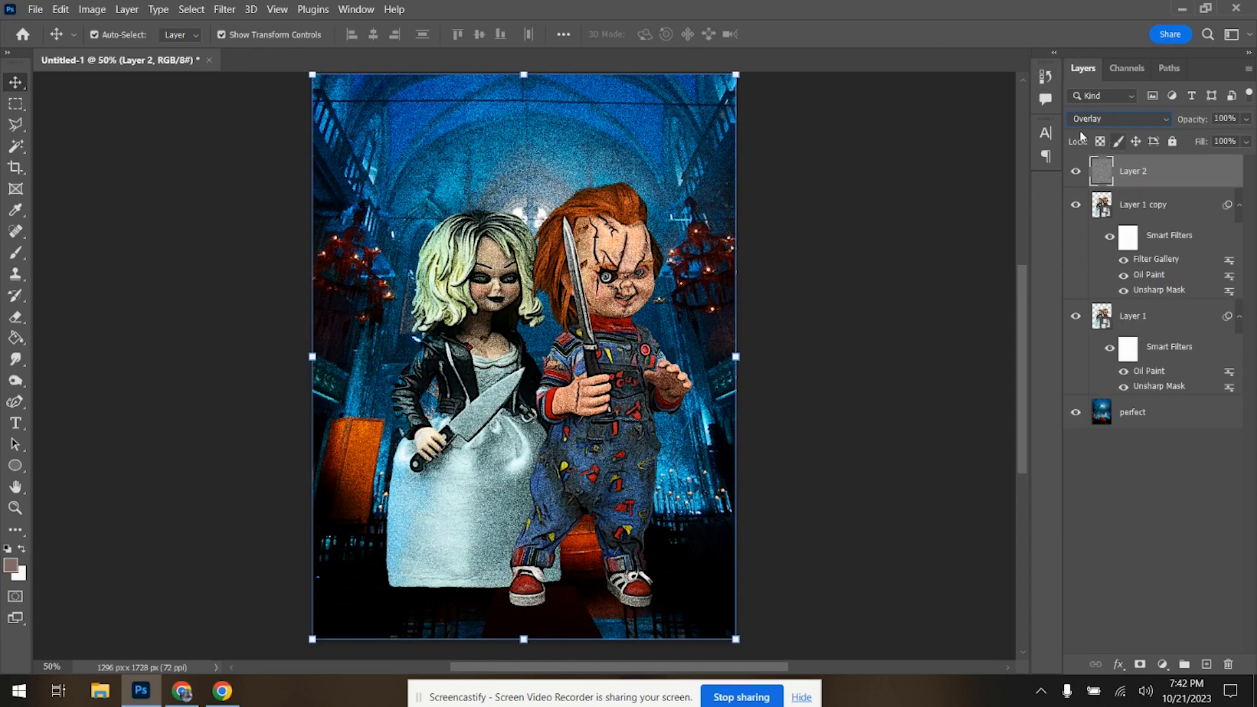
click(1076, 172)
click(1076, 172)
click(1074, 173)
click(1074, 172)
click(1074, 172)
click(1247, 142)
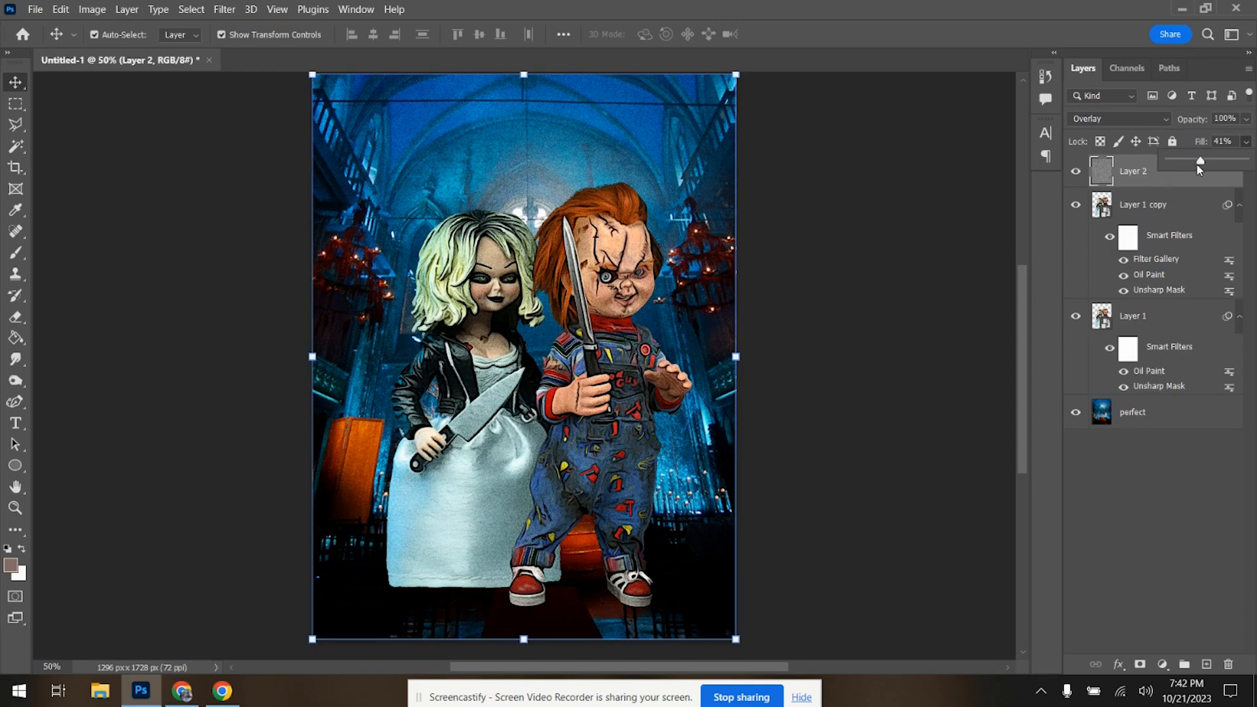
drag(1191, 164, 1191, 162)
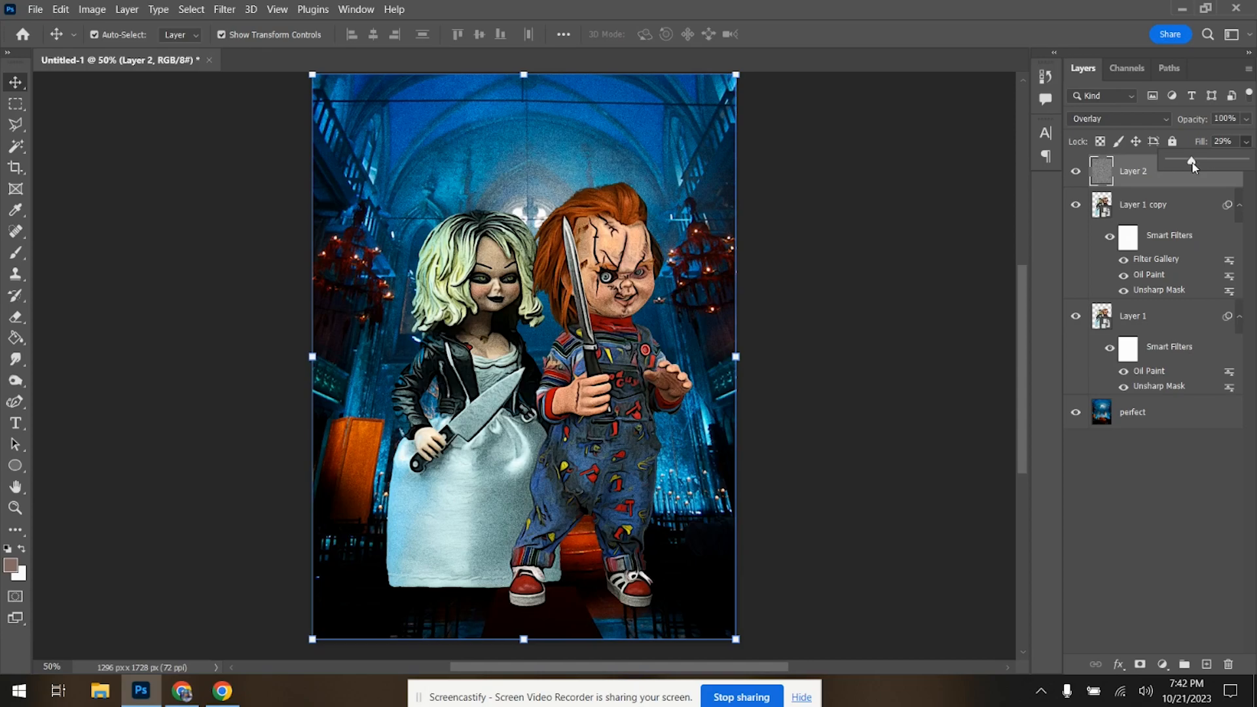
- Apply a Cutout filter to the church background layer with 5 levels and an edge fidelity of 2
click(1172, 416)
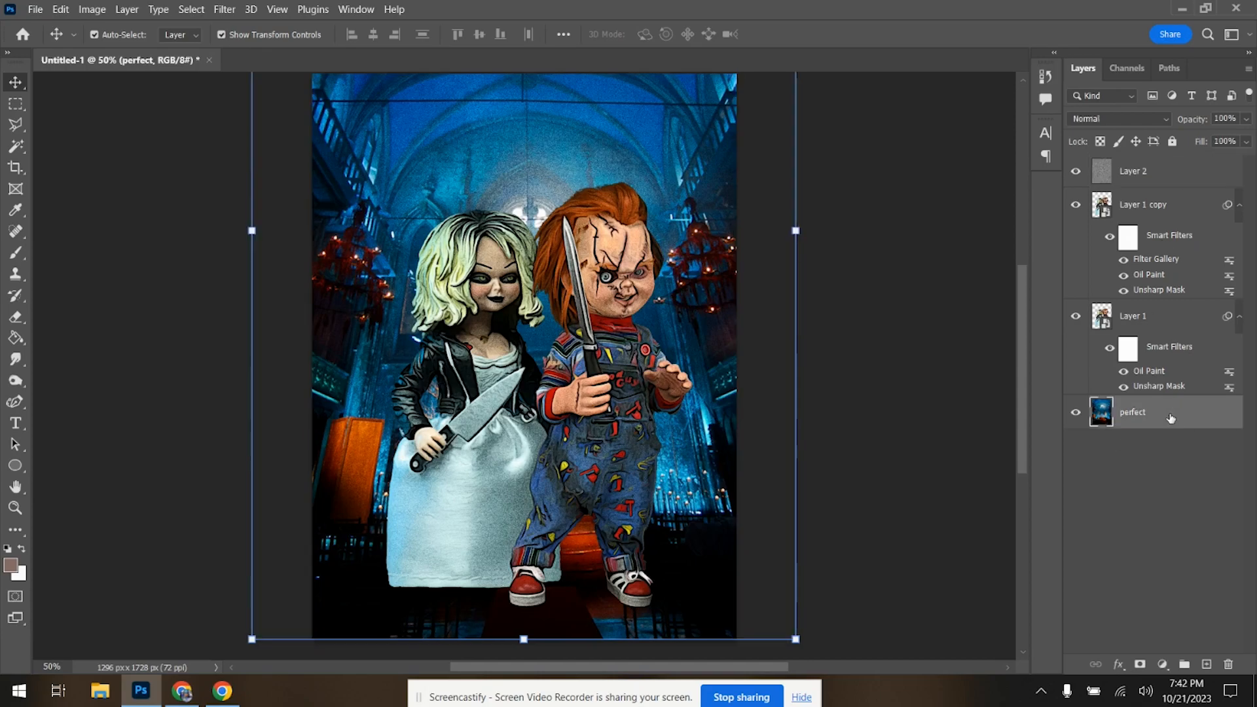
click(225, 9)
click(241, 93)
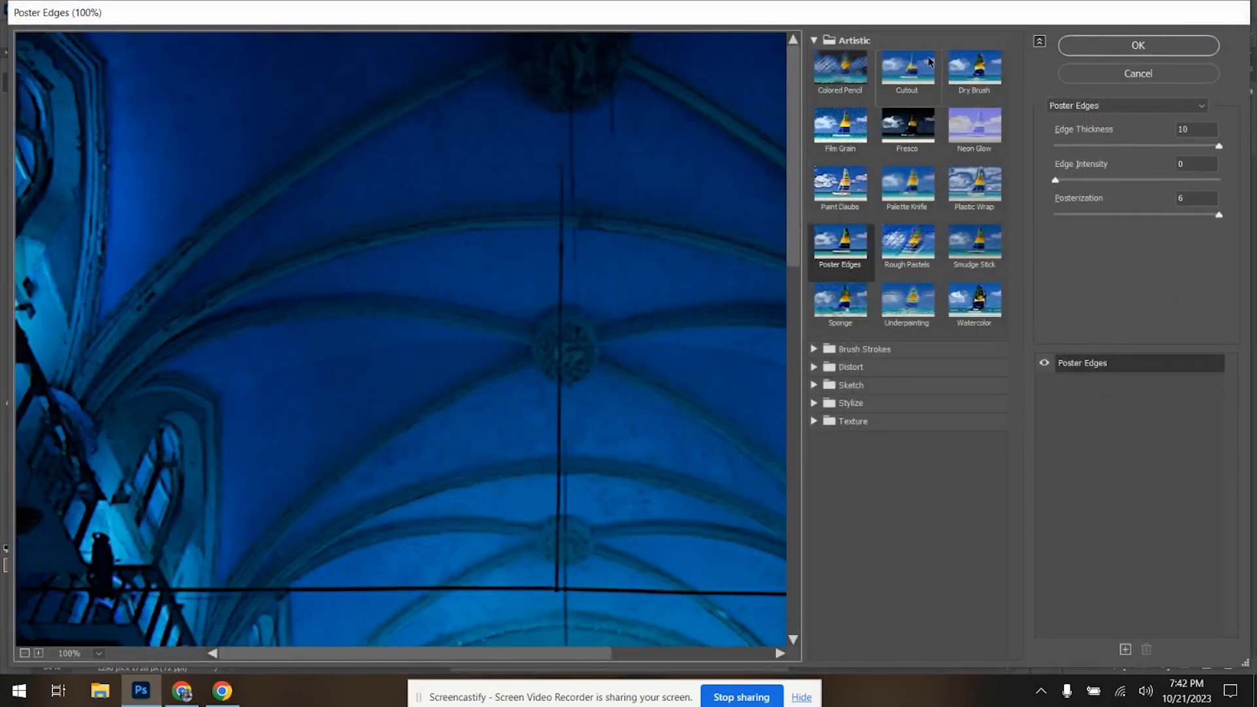
click(929, 62)
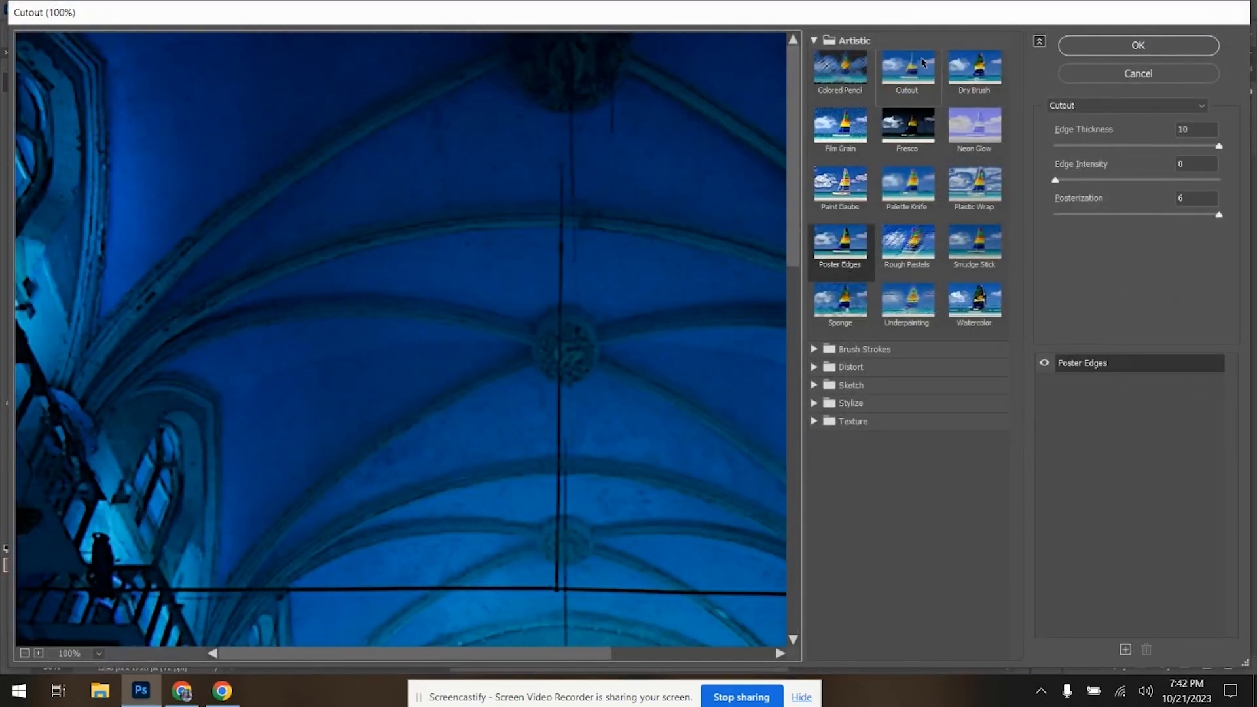
scroll(414, 341, down, 4)
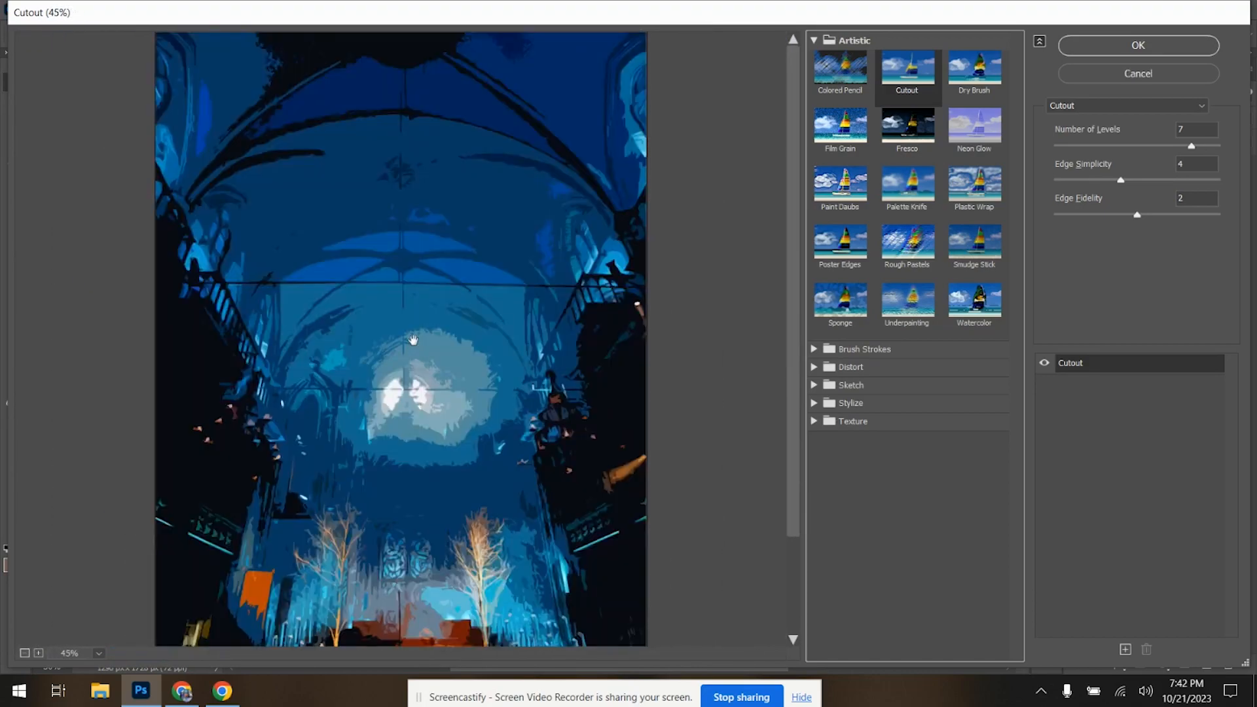
scroll(414, 341, down, 1)
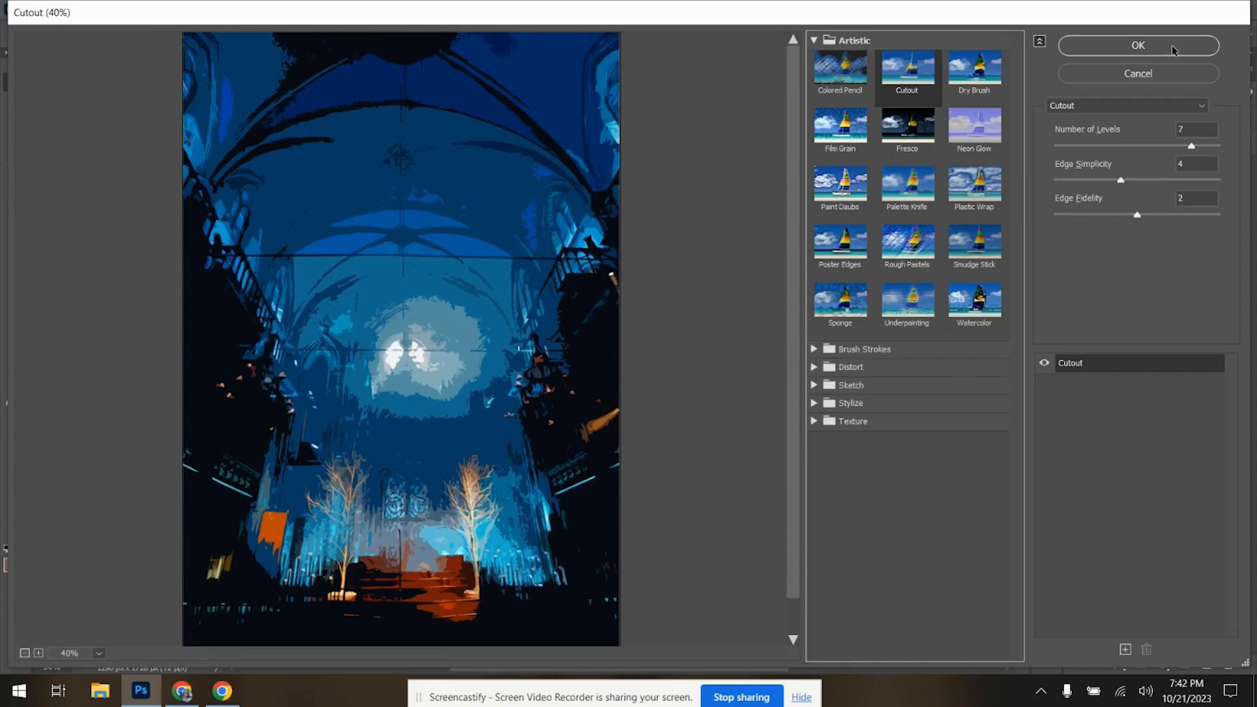
click(1139, 145)
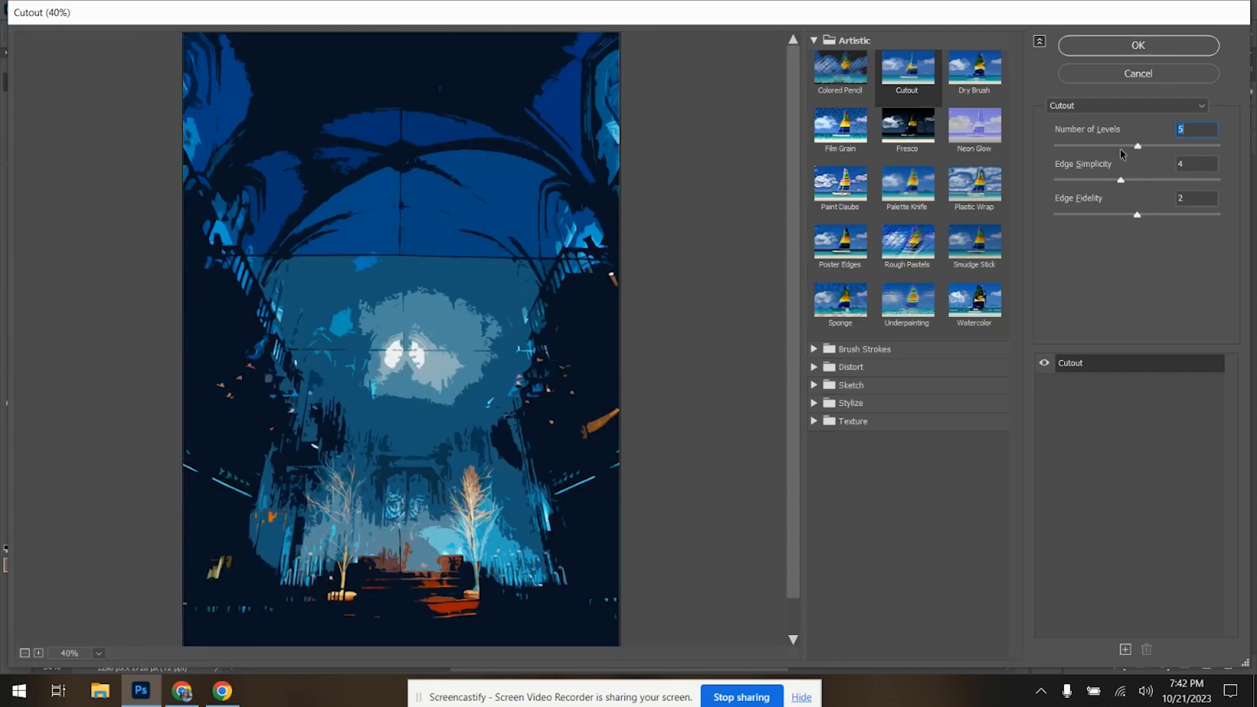
drag(1128, 180, 1118, 181)
click(1118, 51)
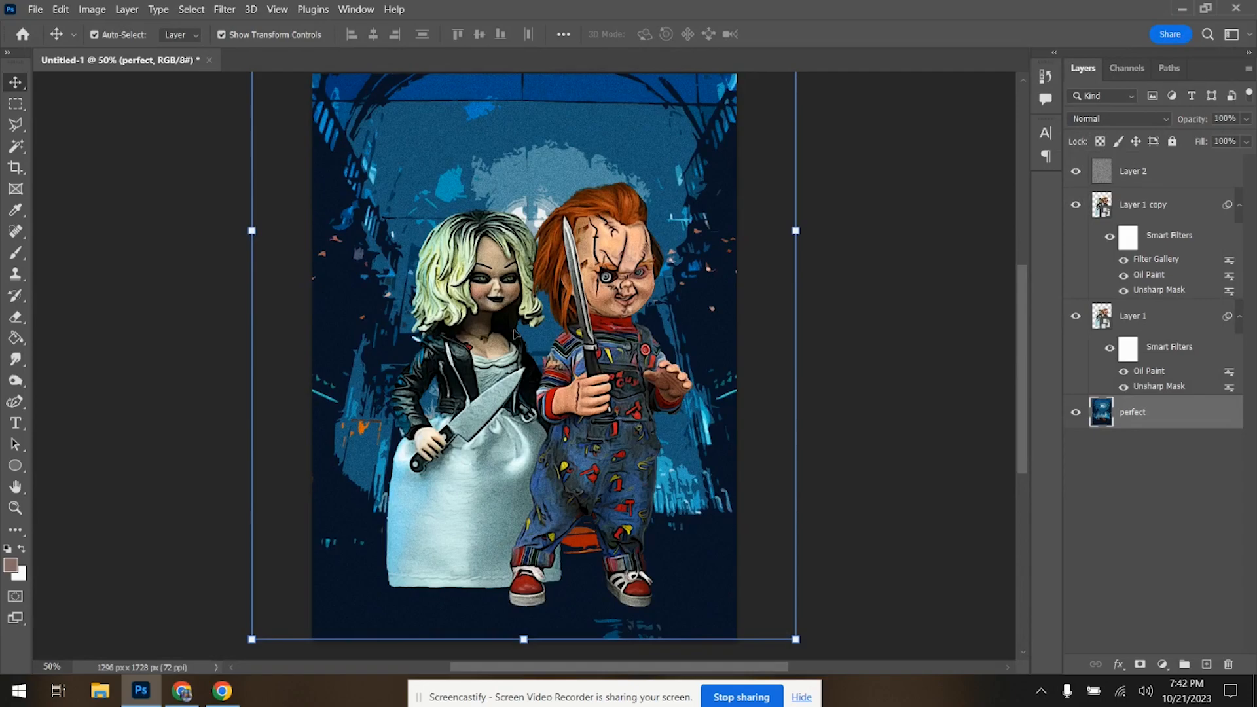
- Check the lower doll layer by toggling its visibility, and combine the two filtered doll layers into a single smart object
scroll(394, 237, down, 2)
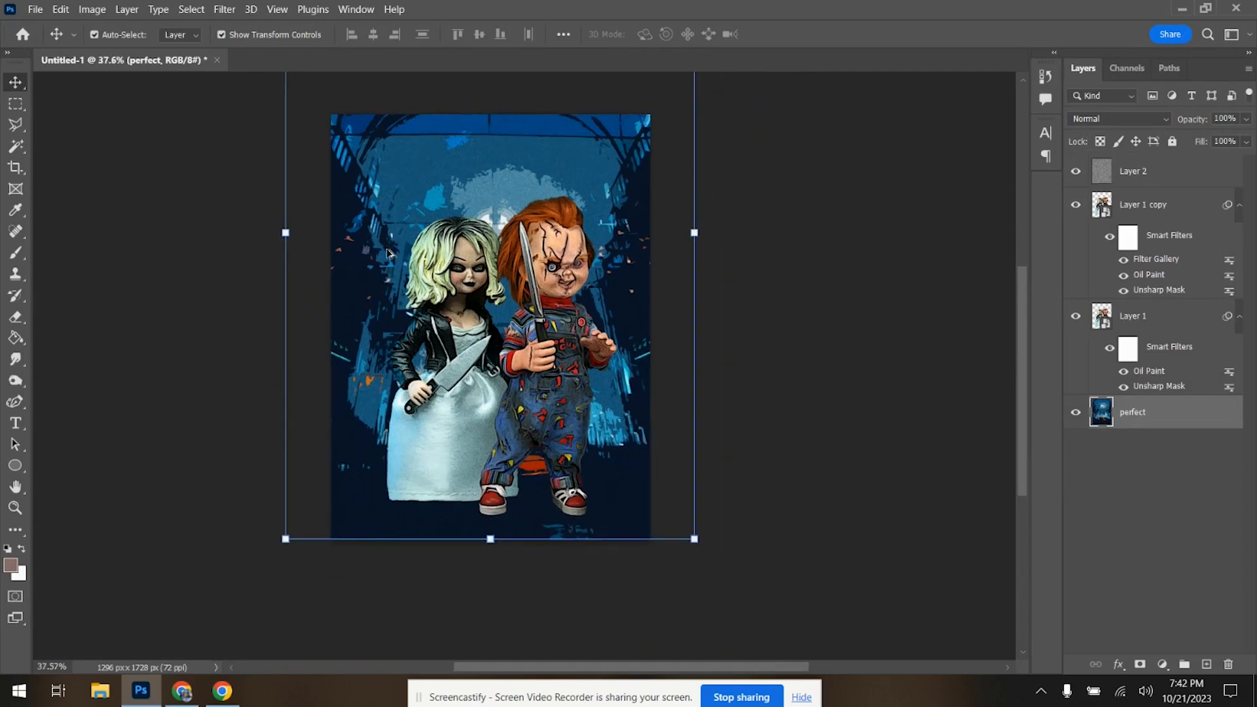
scroll(387, 252, up, 3)
scroll(386, 250, up, 1)
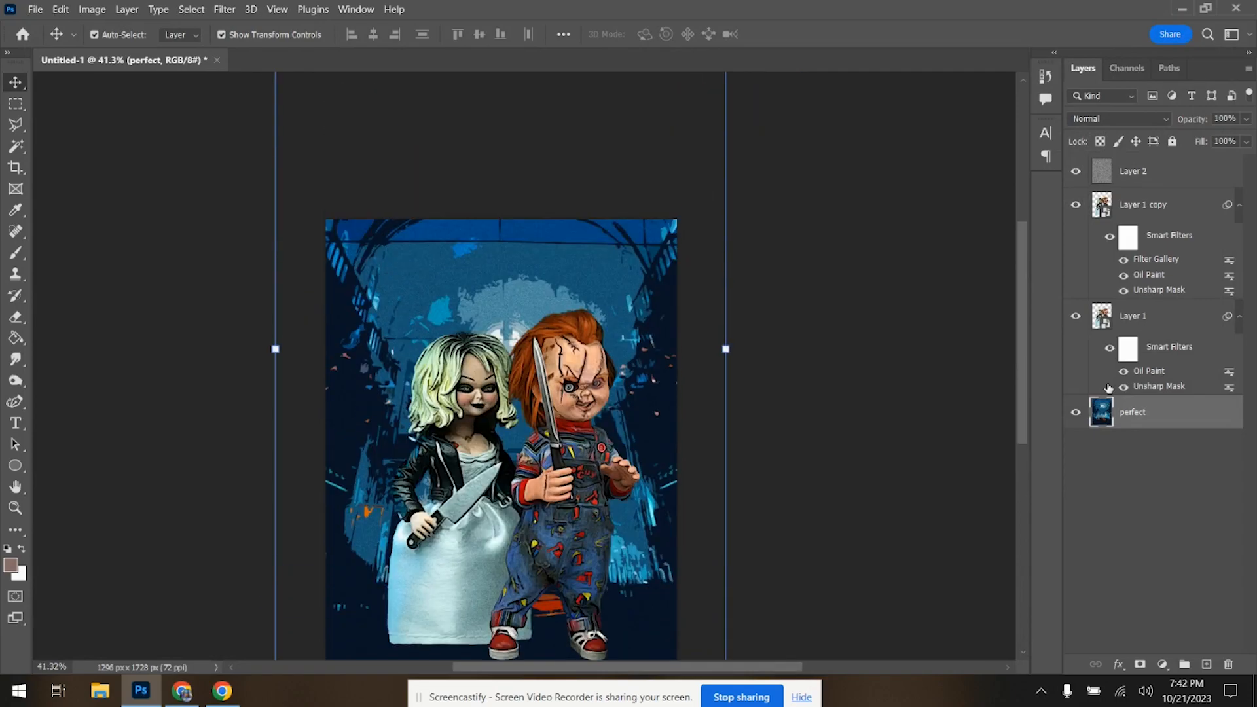
click(1076, 319)
click(1075, 320)
click(1075, 321)
click(1184, 328)
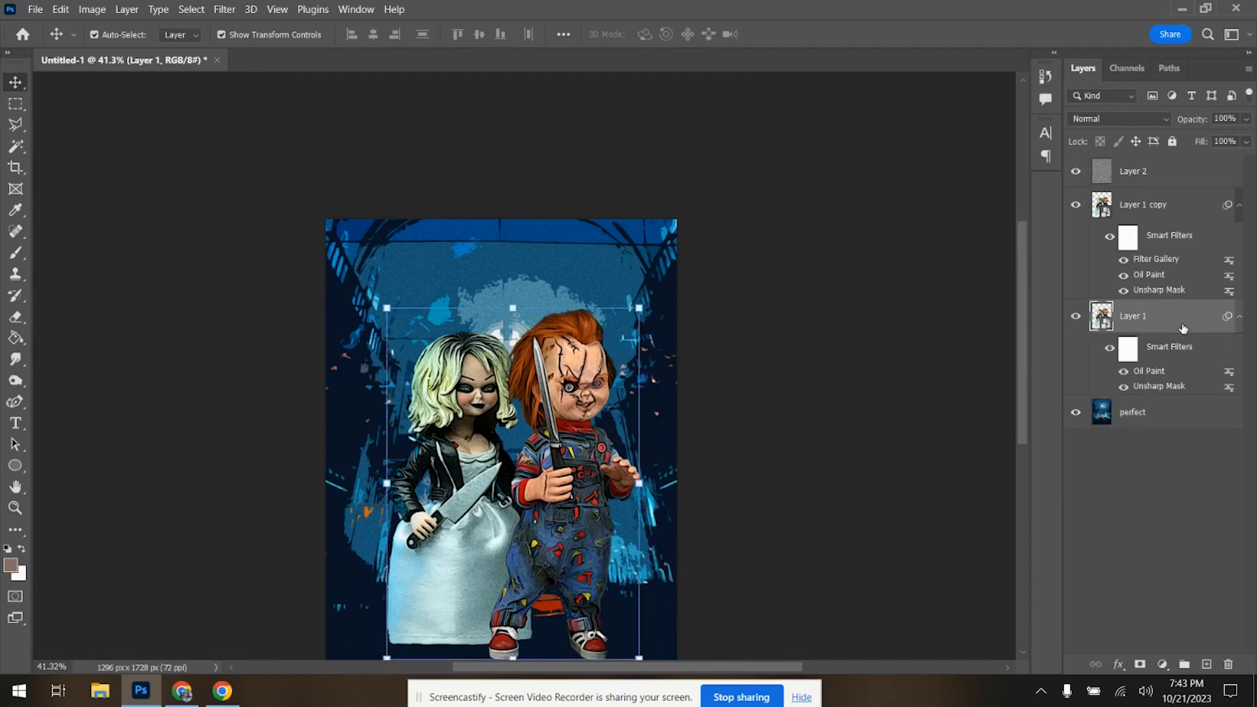
shift+click(1179, 209)
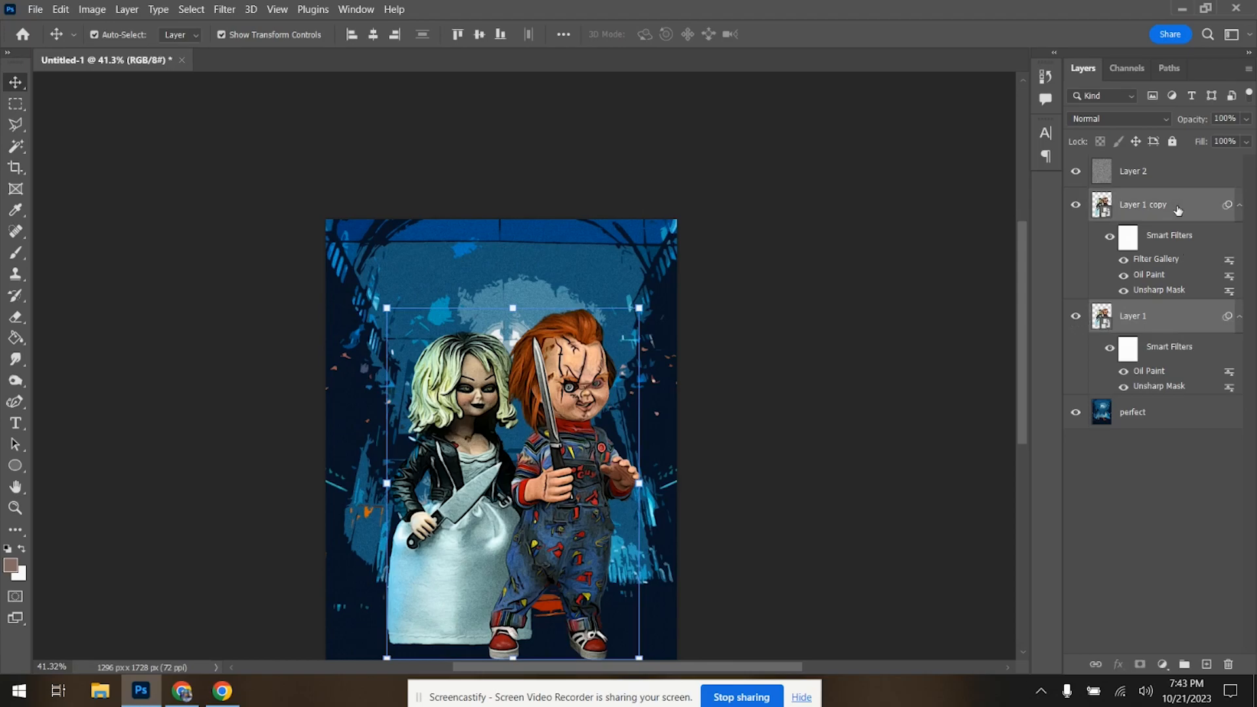
right_click(1179, 210)
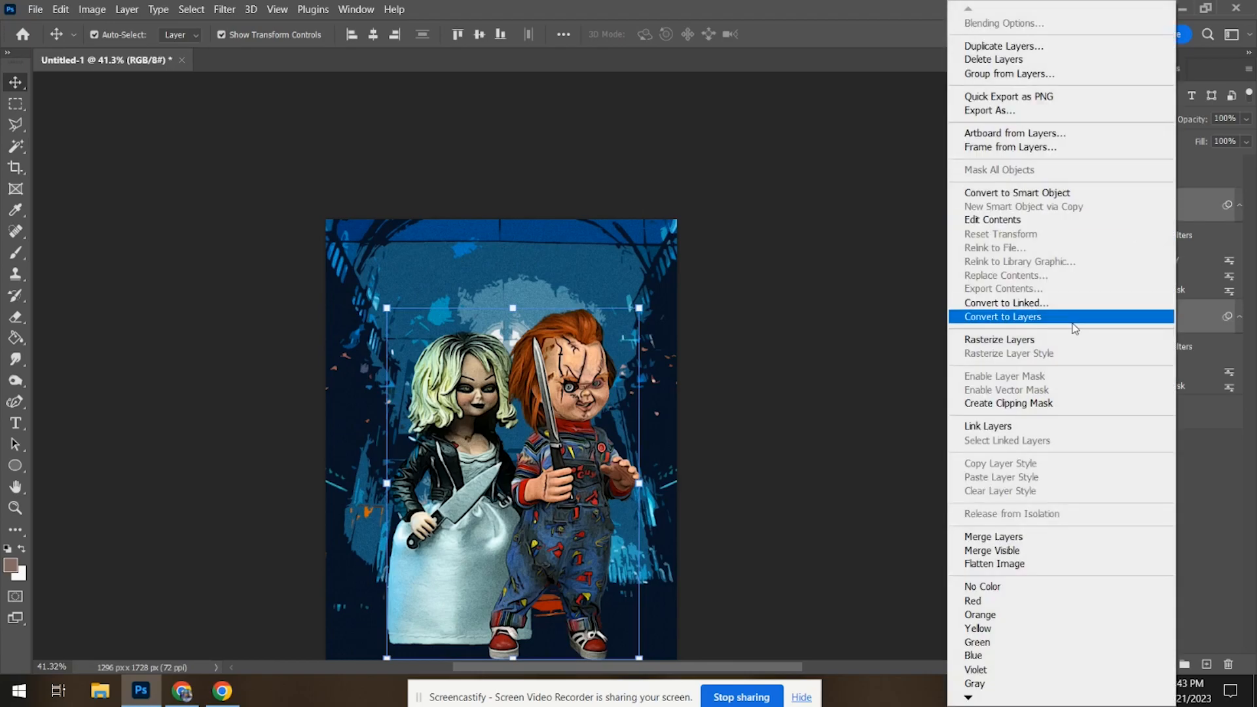
click(1078, 194)
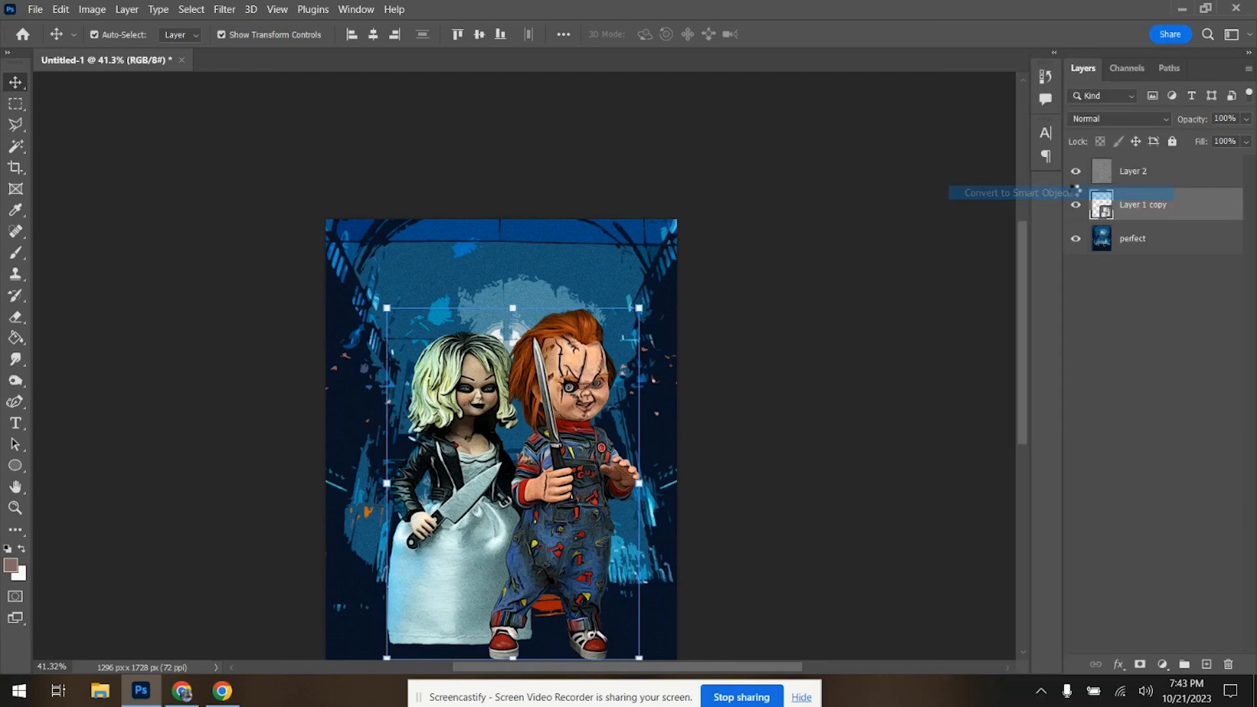
- Toggle the combined doll layer's visibility and open its smart object contents to inspect the original layers, closing them without changes
click(1076, 205)
click(1076, 205)
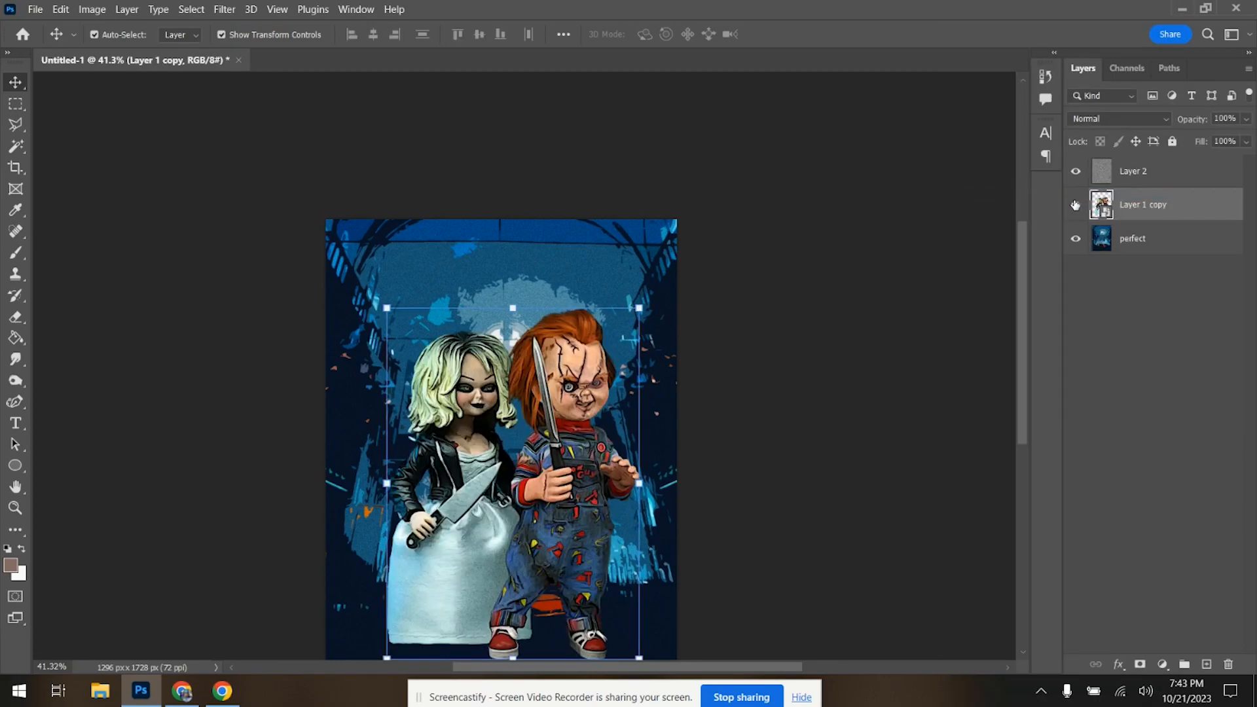
scroll(668, 481, down, 3)
scroll(668, 481, up, 1)
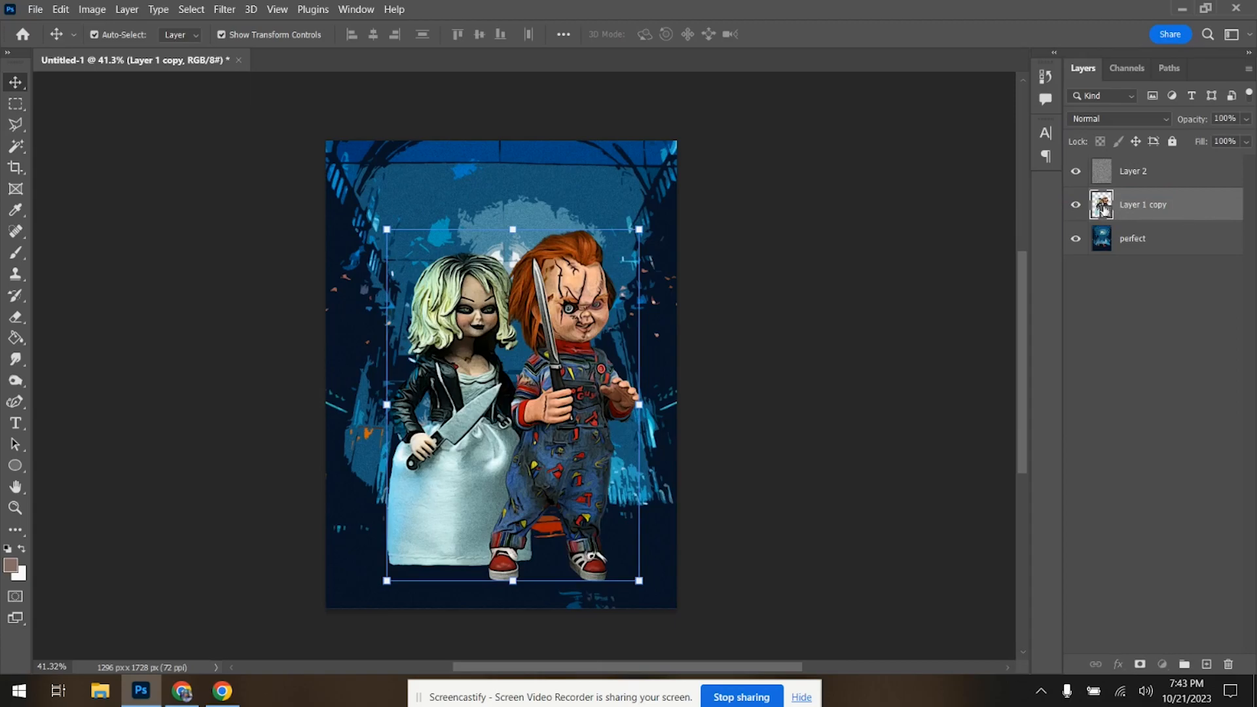
double_click(1104, 208)
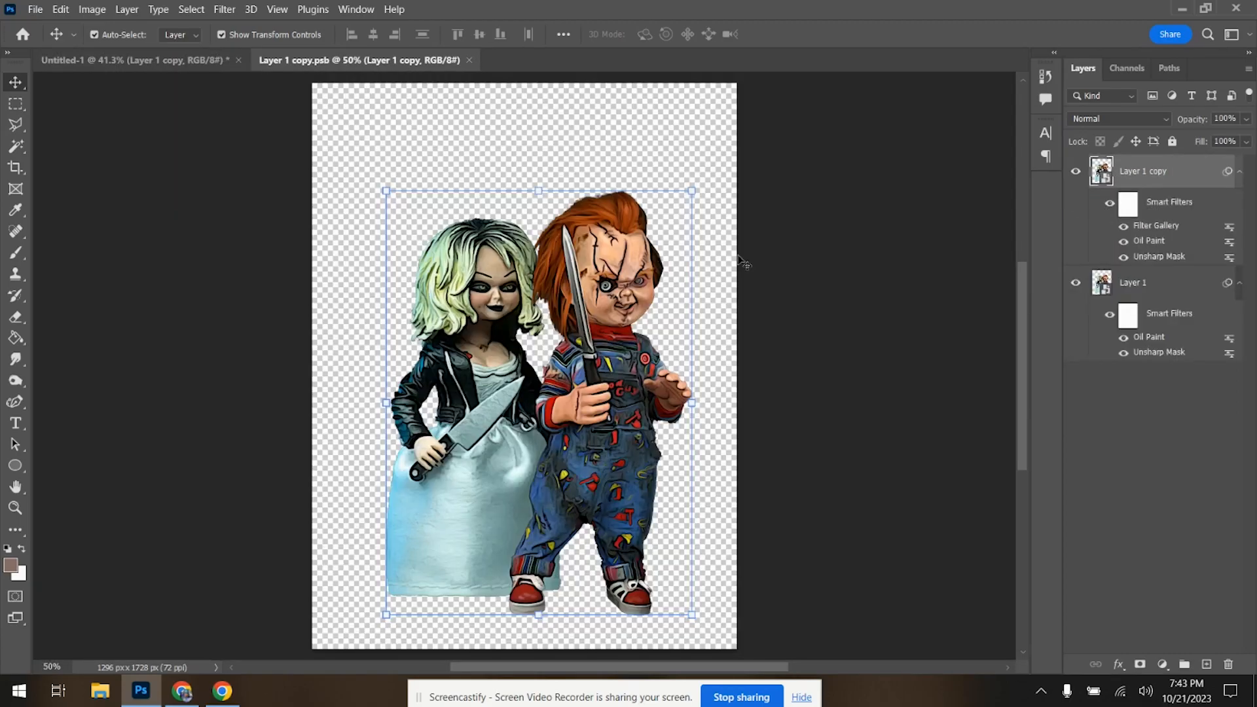
click(469, 60)
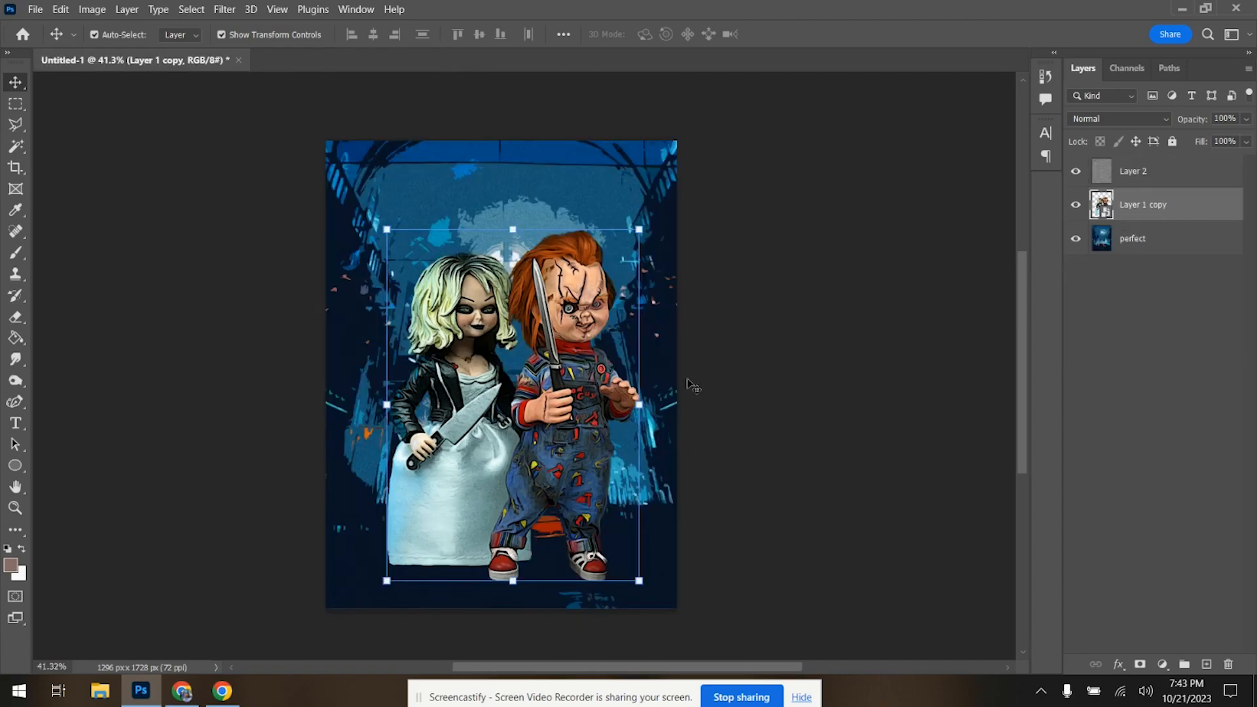
- Select the top noise layer, switch to Chrome and open the Film texture category on Texturelabs.org
click(1138, 180)
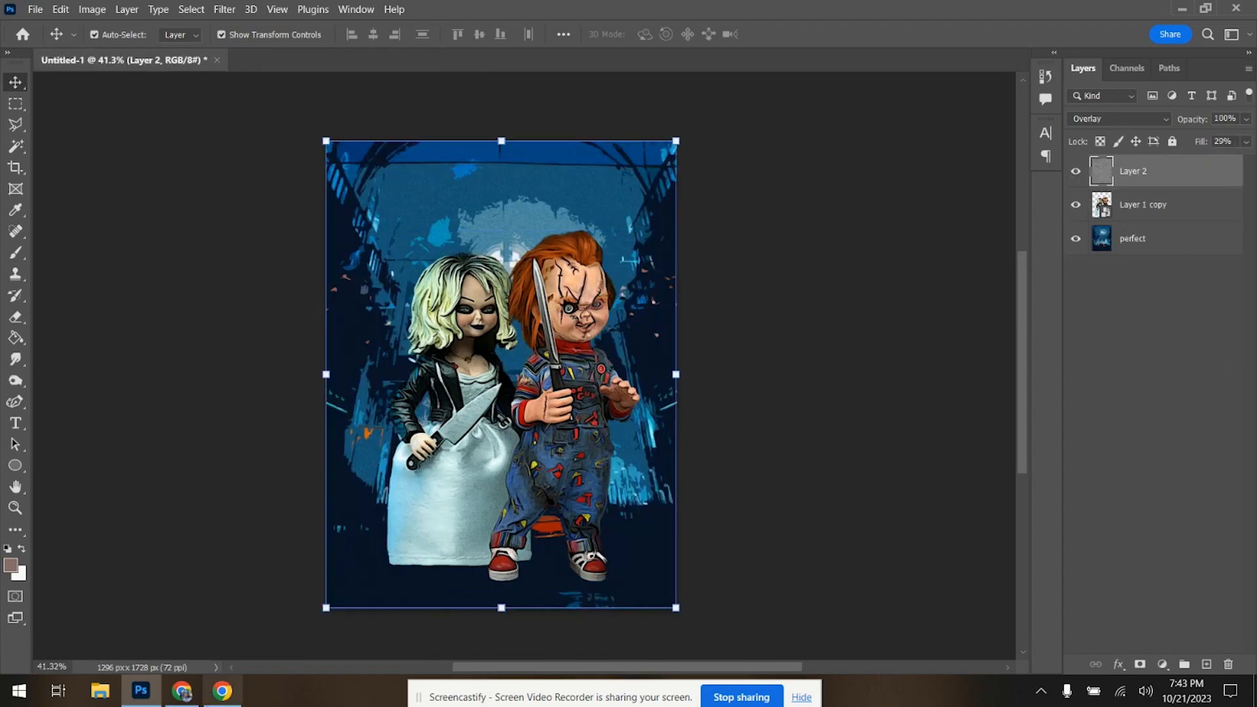
click(182, 691)
click(260, 9)
scroll(364, 492, down, 10)
click(524, 225)
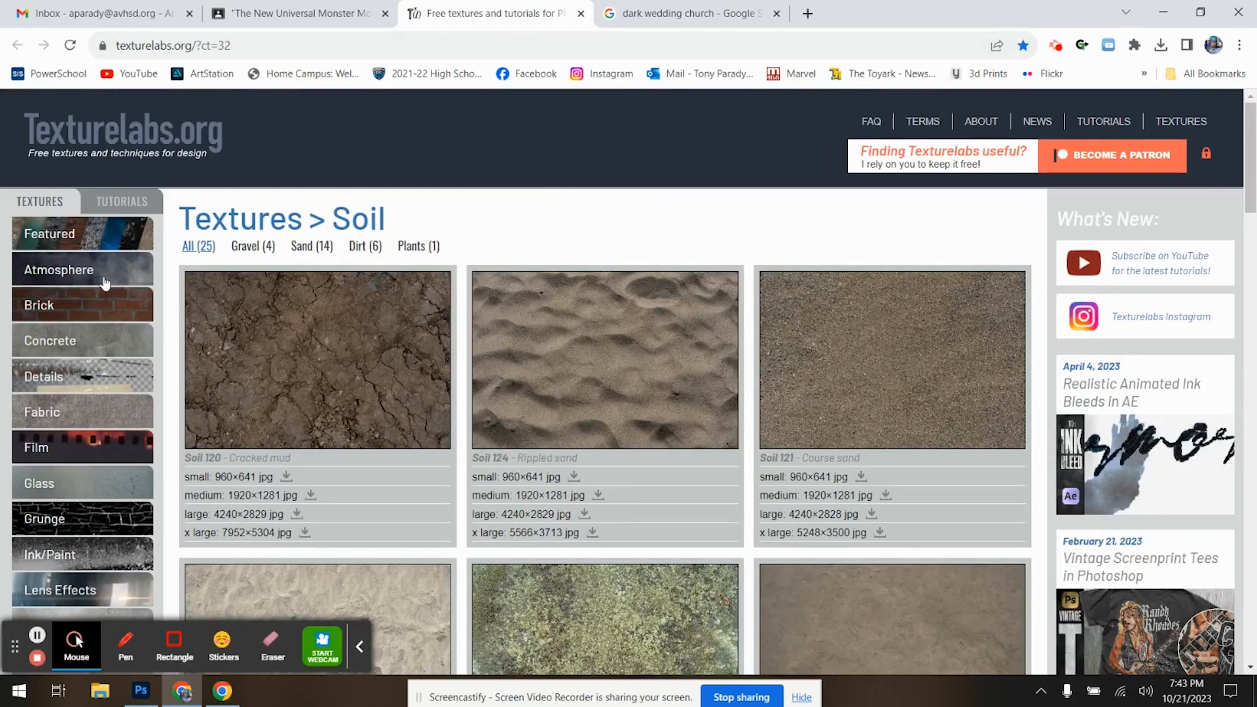
scroll(108, 344, down, 3)
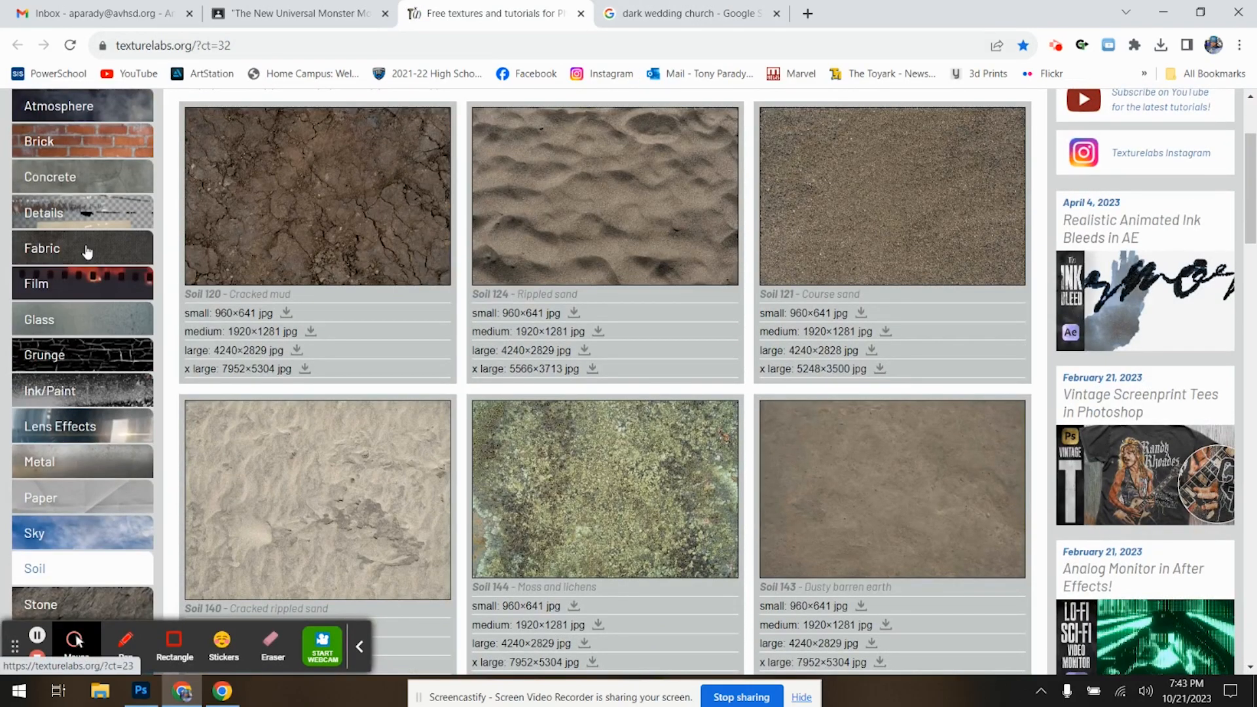
click(85, 285)
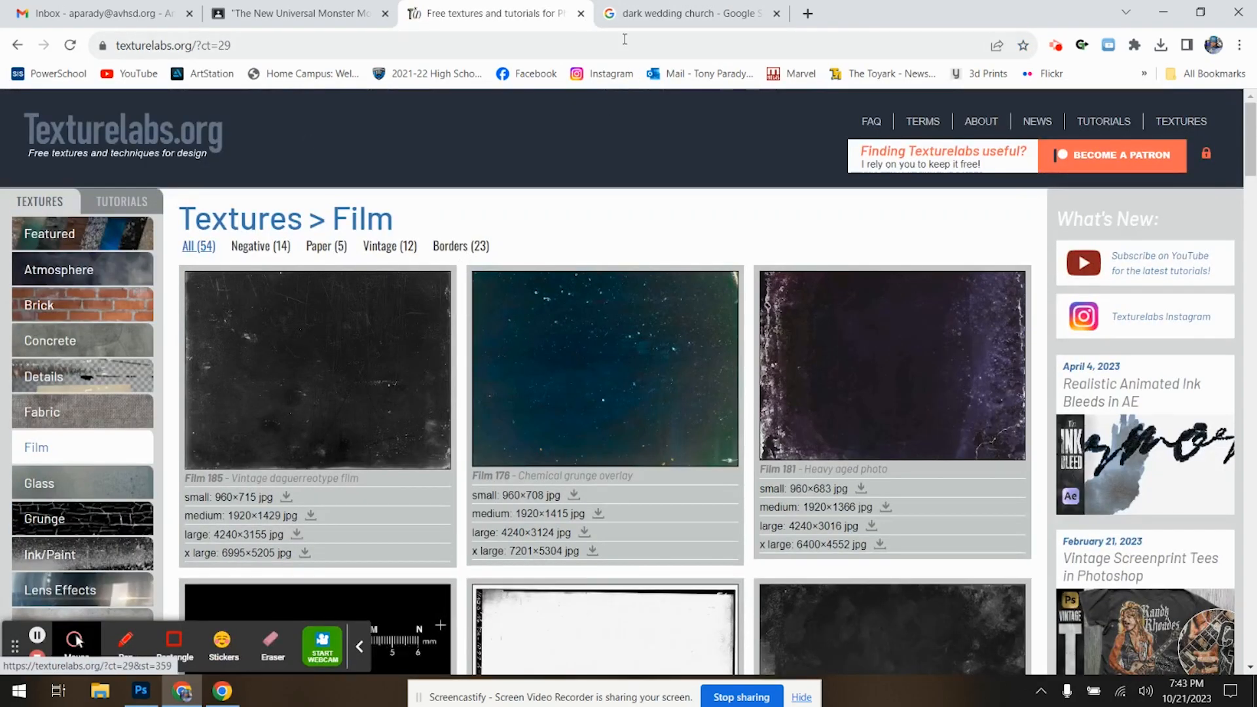
- Close the dark wedding church search page and download the medium 1920×1335 version of the Film 132 vintage photo paper texture
click(684, 13)
click(777, 13)
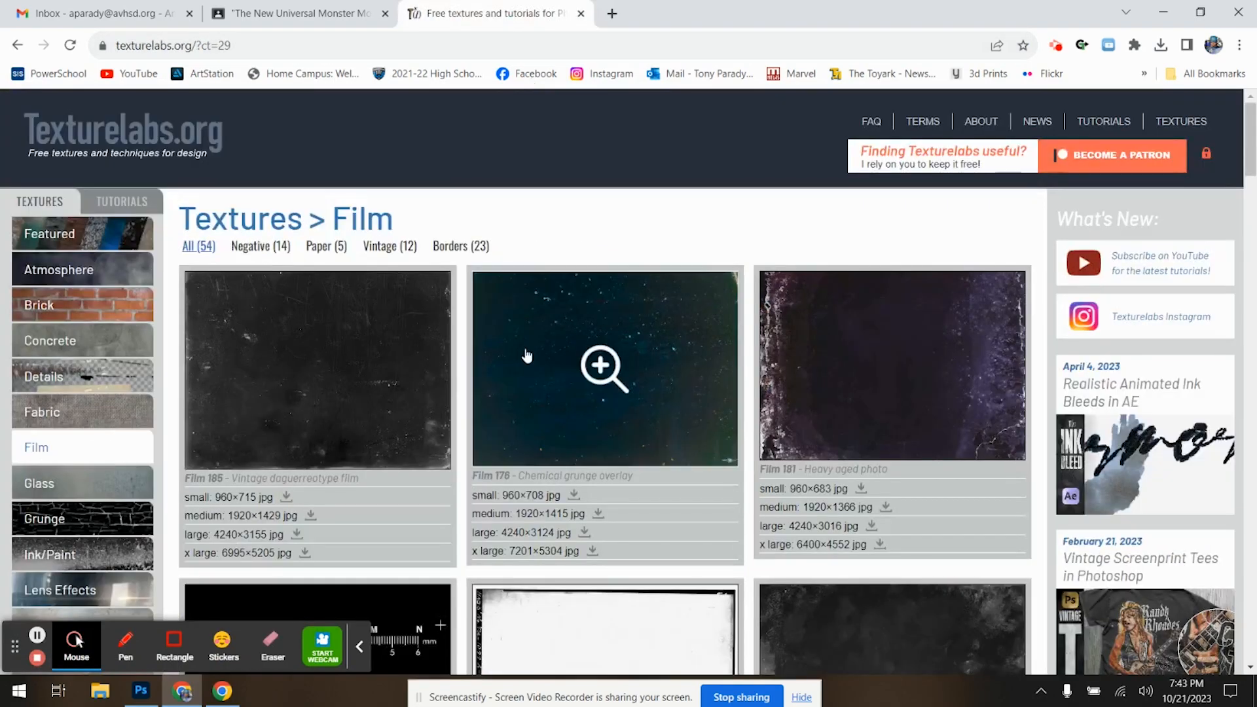
scroll(509, 416, down, 10)
scroll(509, 416, down, 10)
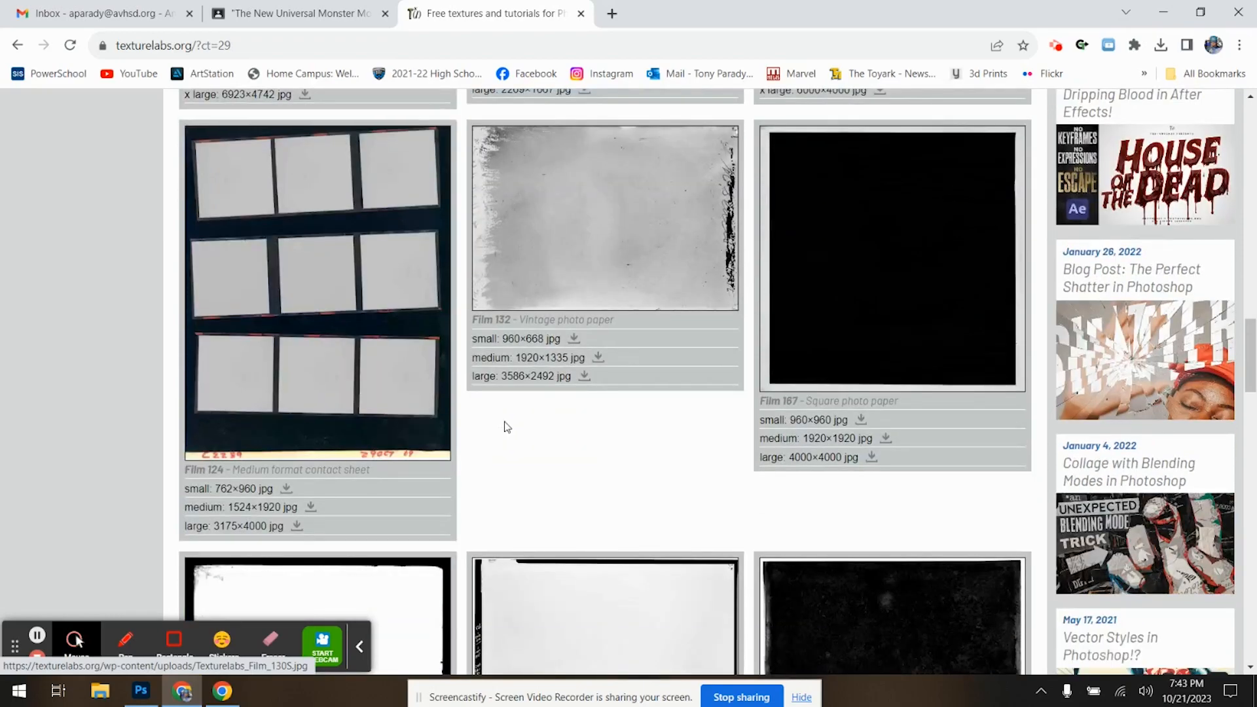
click(598, 360)
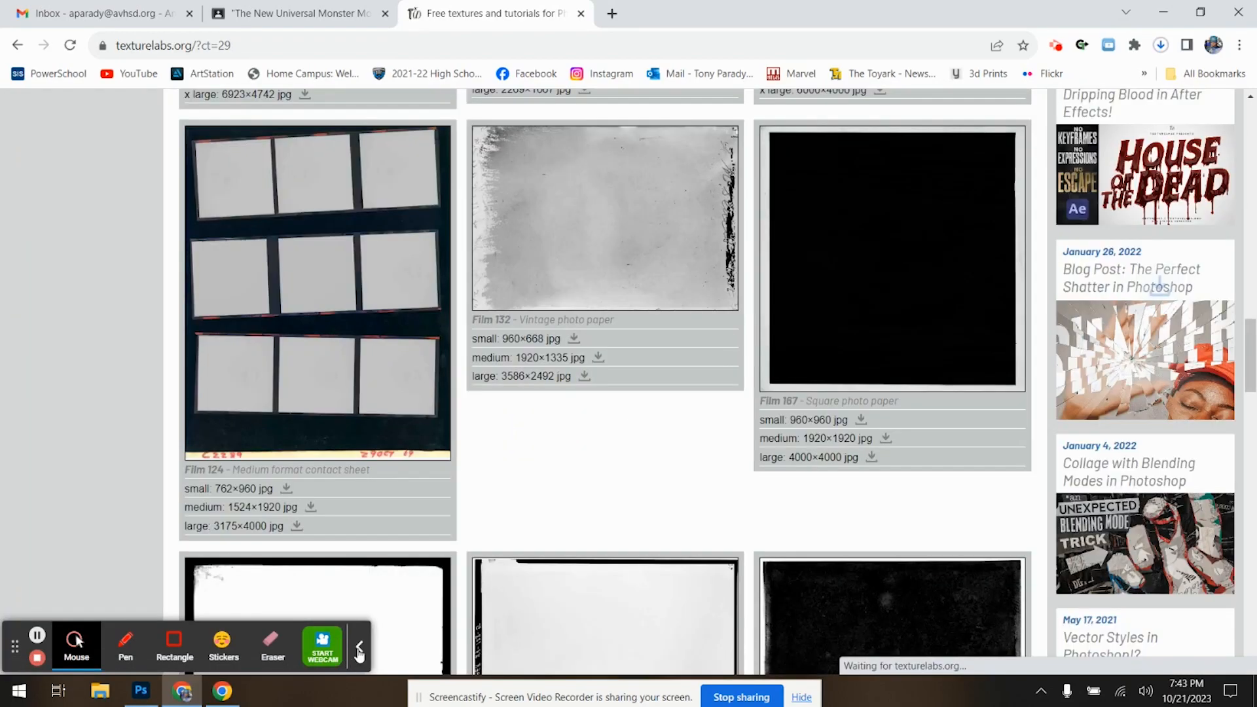
- Look through the remaining film textures on both pages of the Film category
click(359, 650)
scroll(517, 393, down, 10)
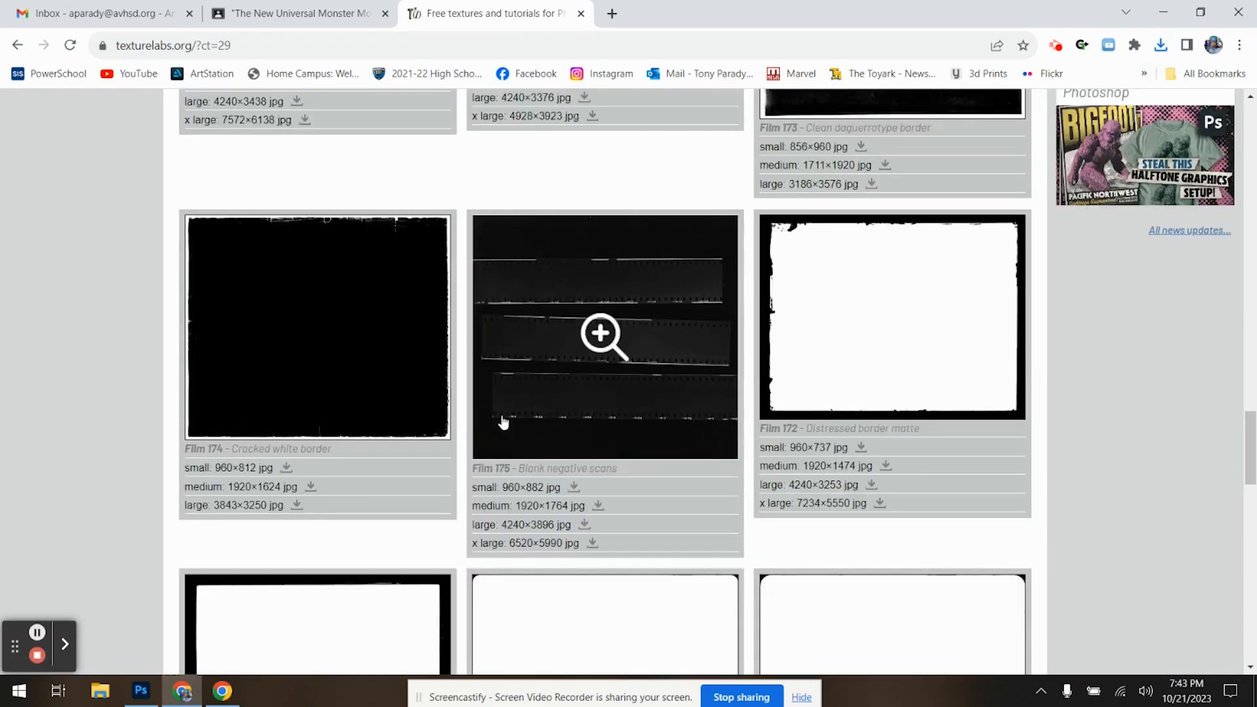
scroll(503, 423, down, 20)
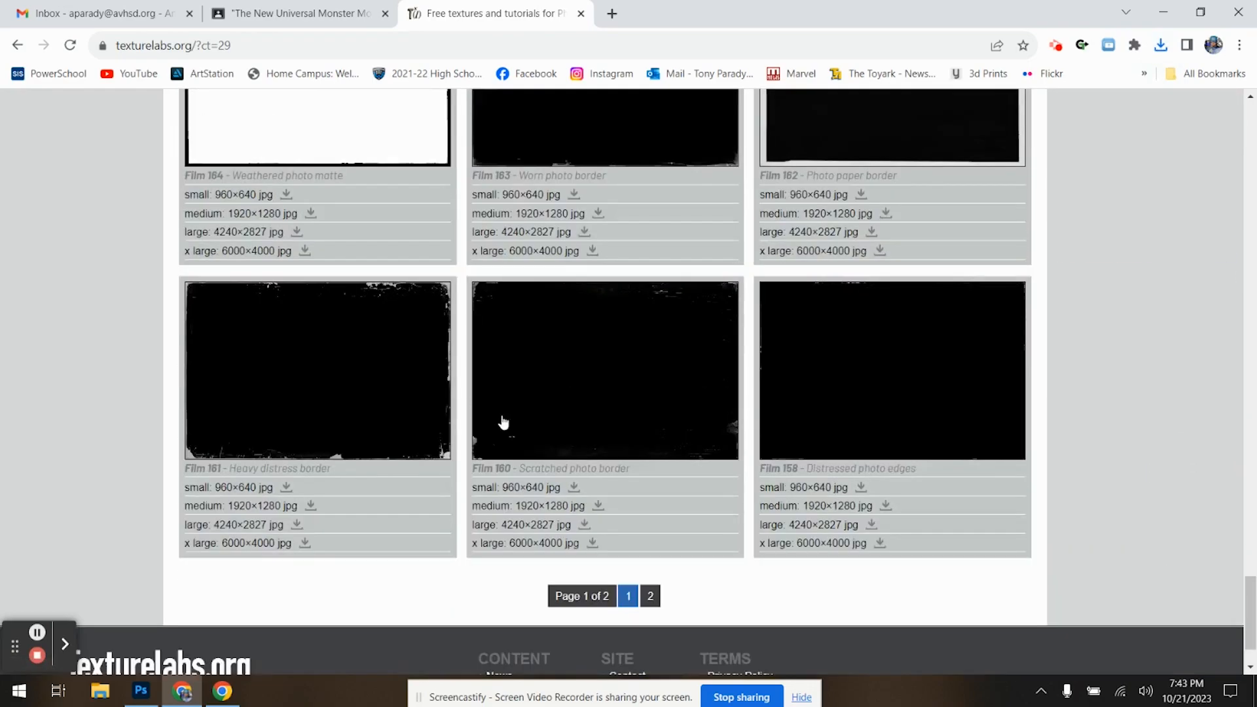
click(650, 596)
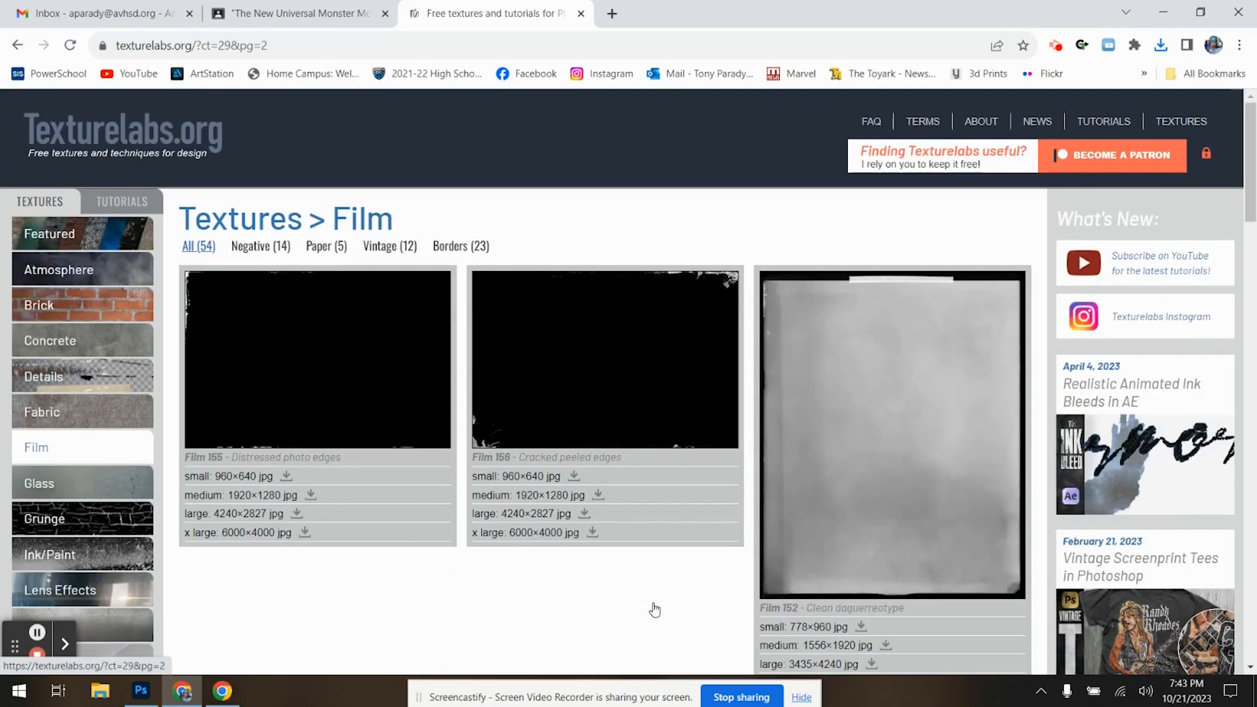
scroll(602, 534, down, 7)
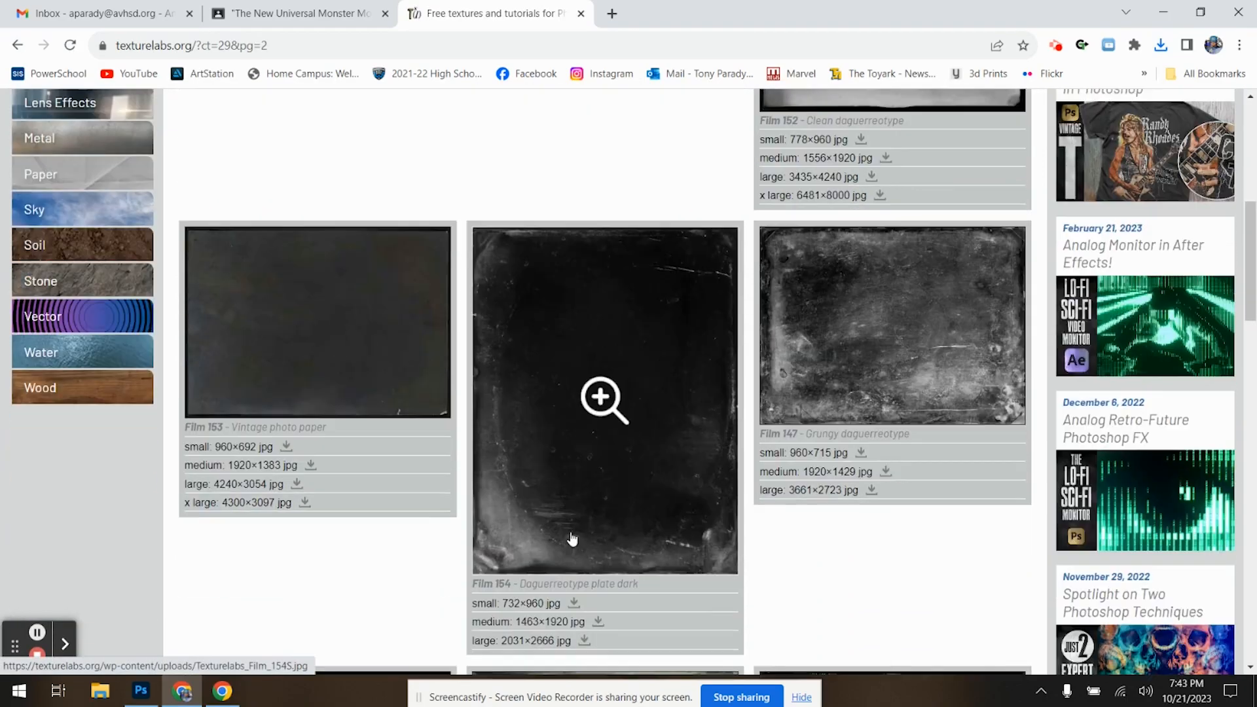
scroll(570, 545, down, 10)
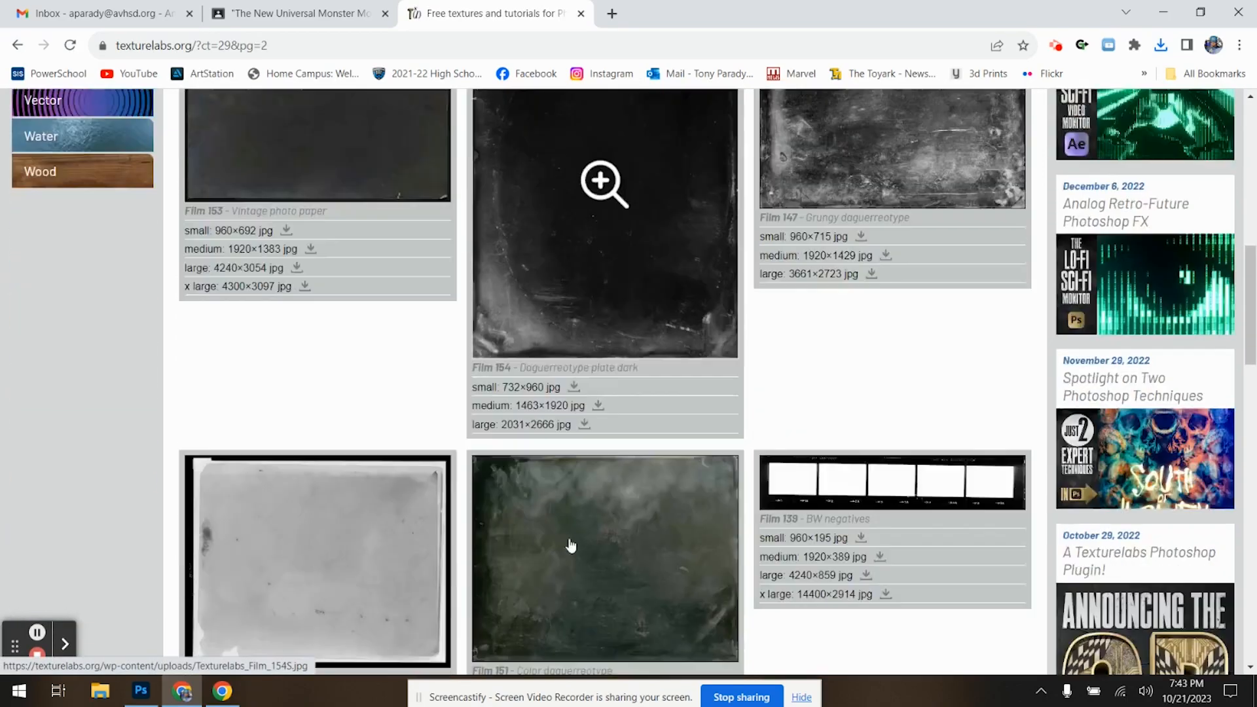
scroll(570, 546, down, 10)
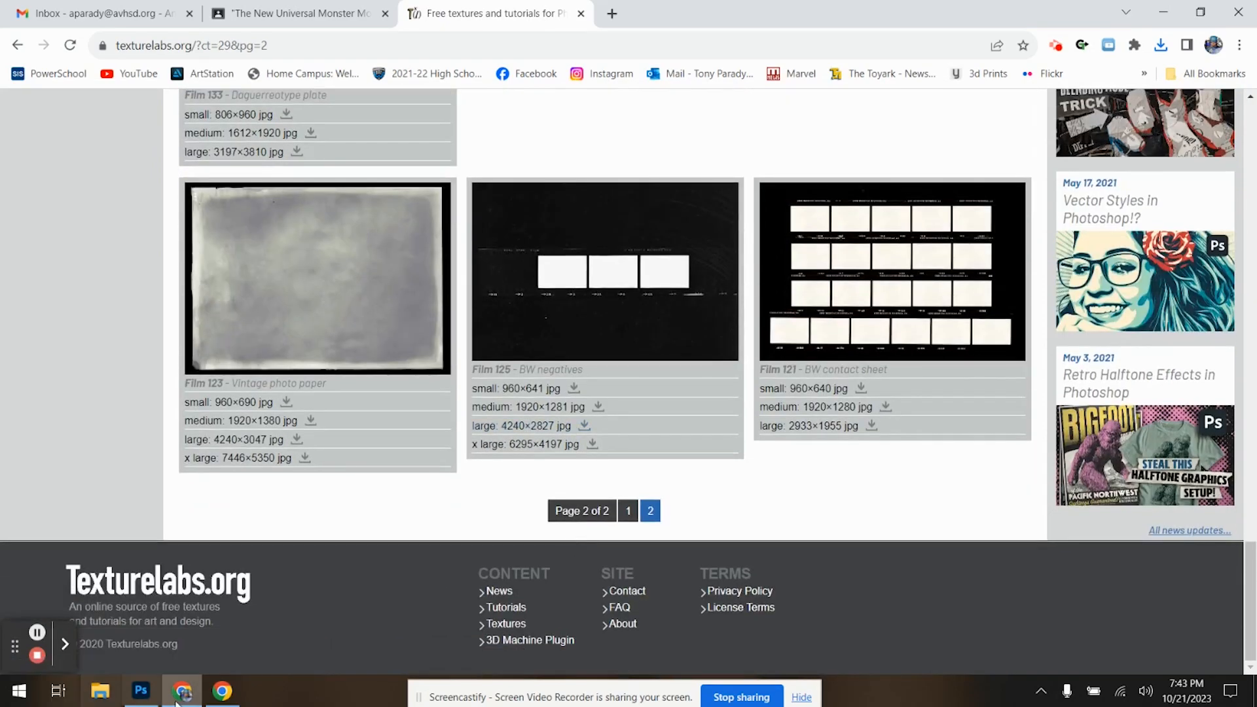
- Switch to Photoshop and place the downloaded Texturelabs_Film_132M image as an embedded layer above the noise layer
click(141, 691)
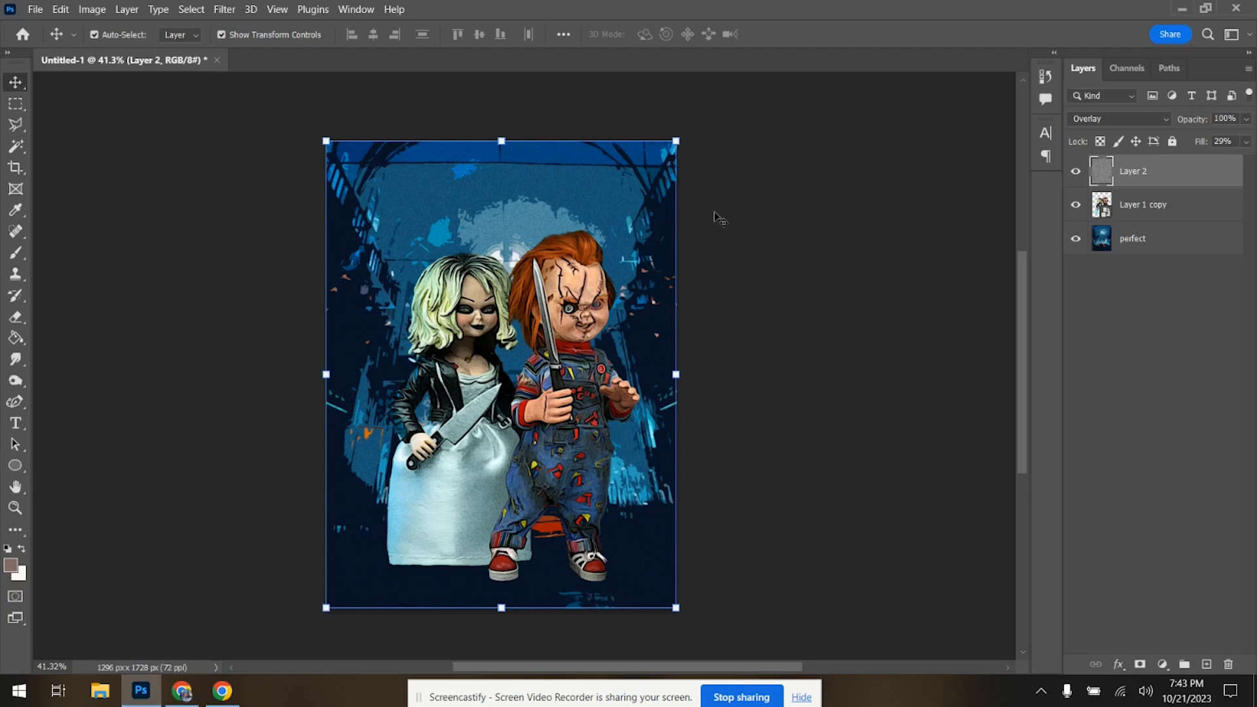
click(34, 10)
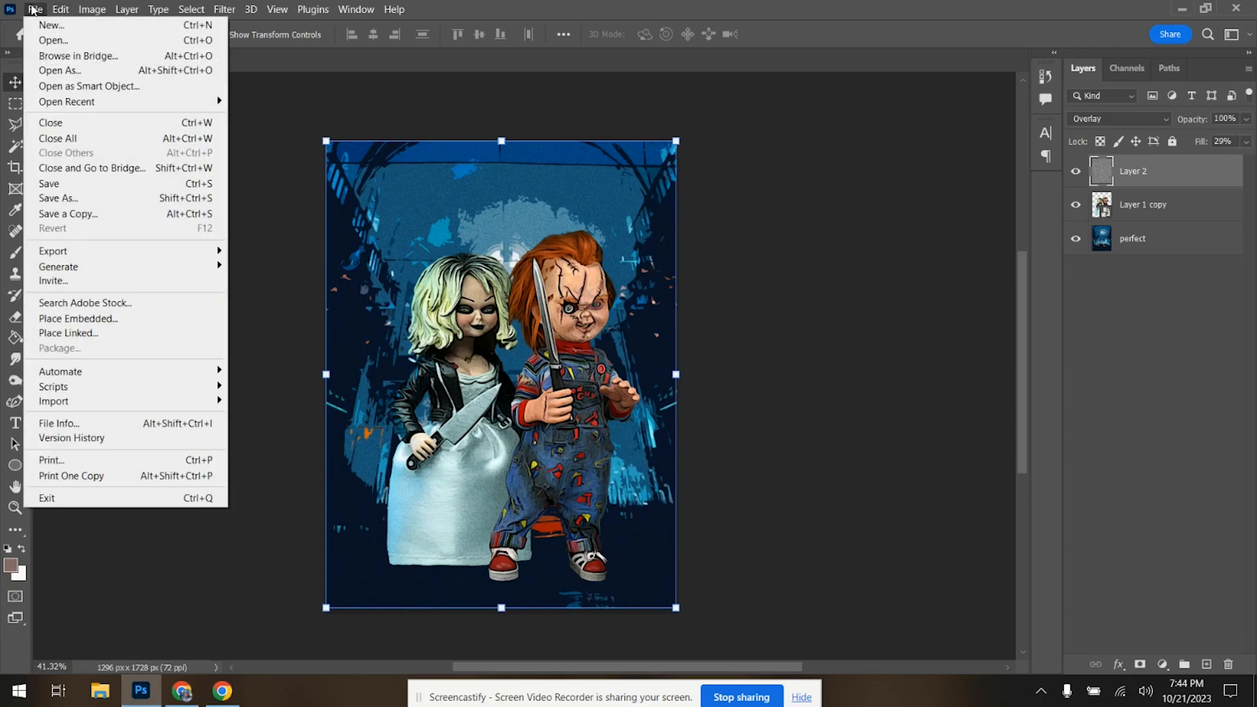
click(67, 320)
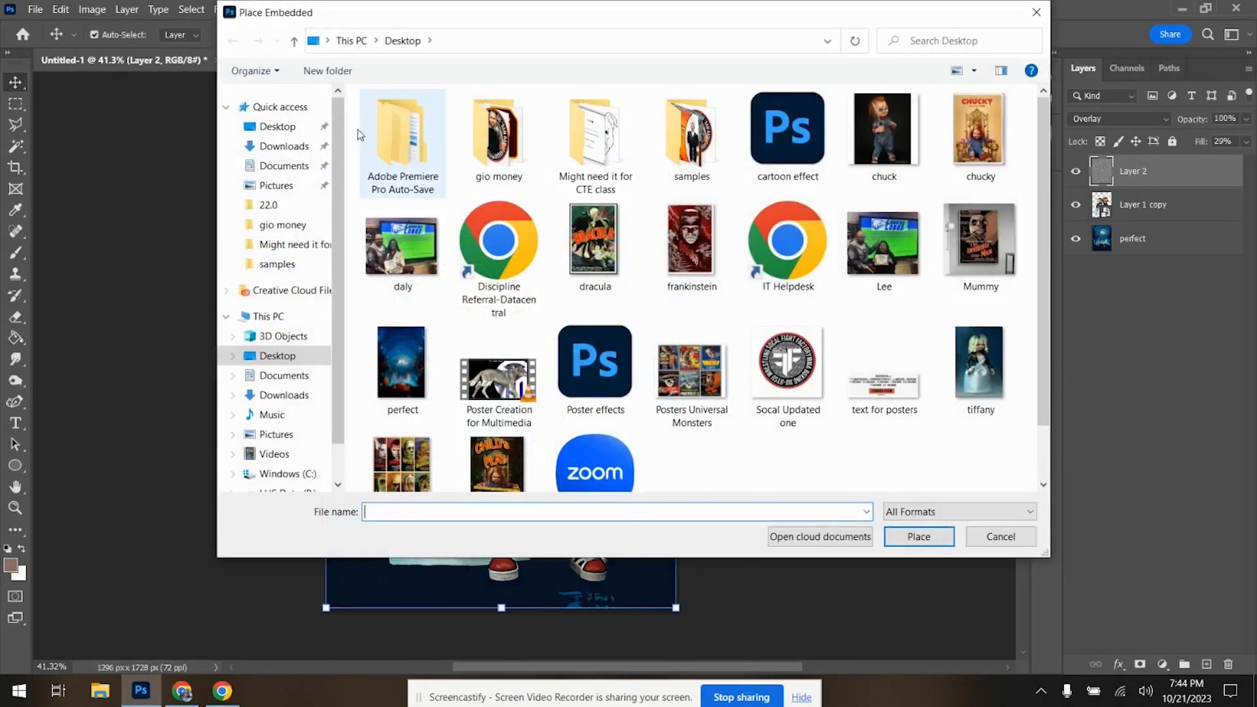
click(284, 146)
click(405, 164)
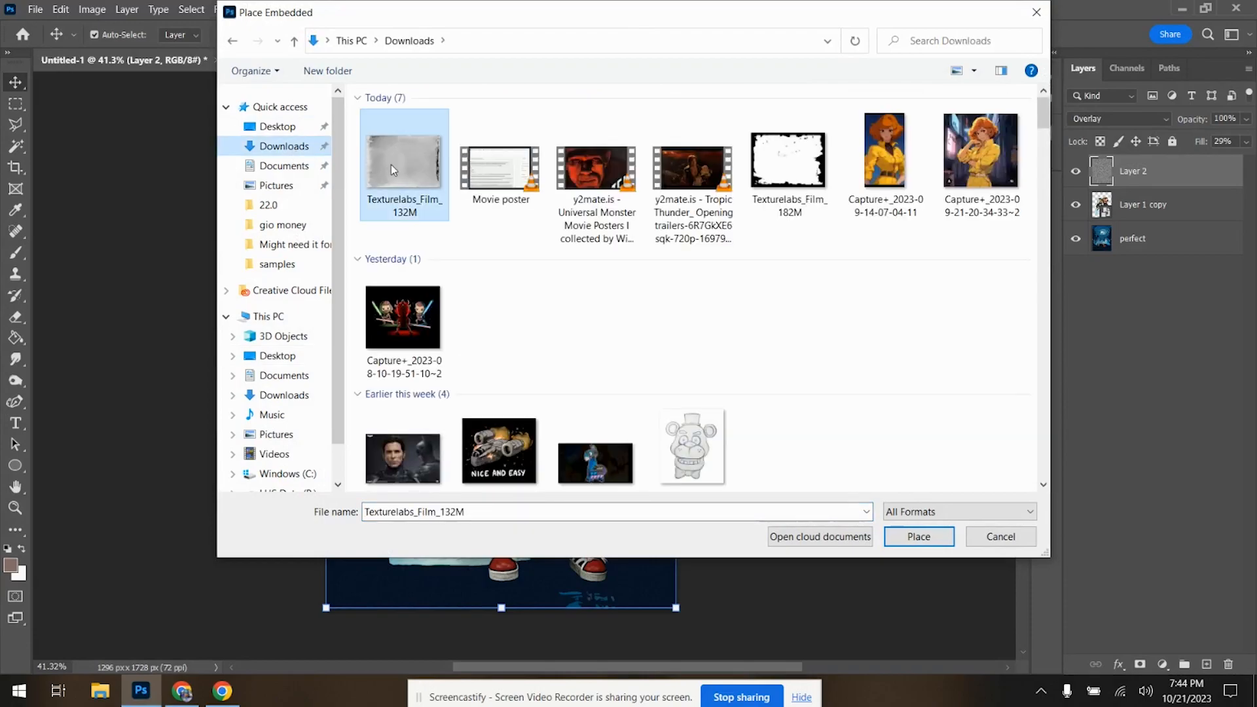
click(909, 535)
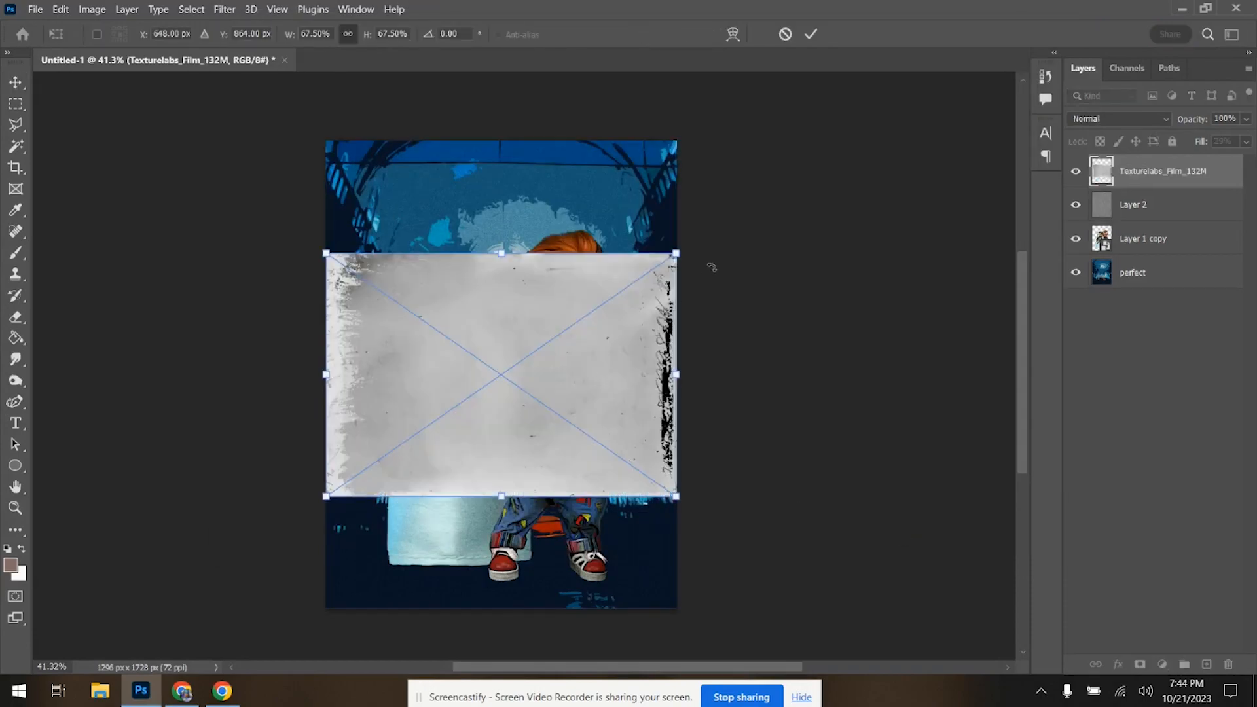
- Rotate the film texture about 90° counterclockwise and stretch it to cover the whole poster
drag(698, 247, 418, 248)
drag(378, 201, 323, 168)
drag(404, 269, 421, 249)
right_click(489, 355)
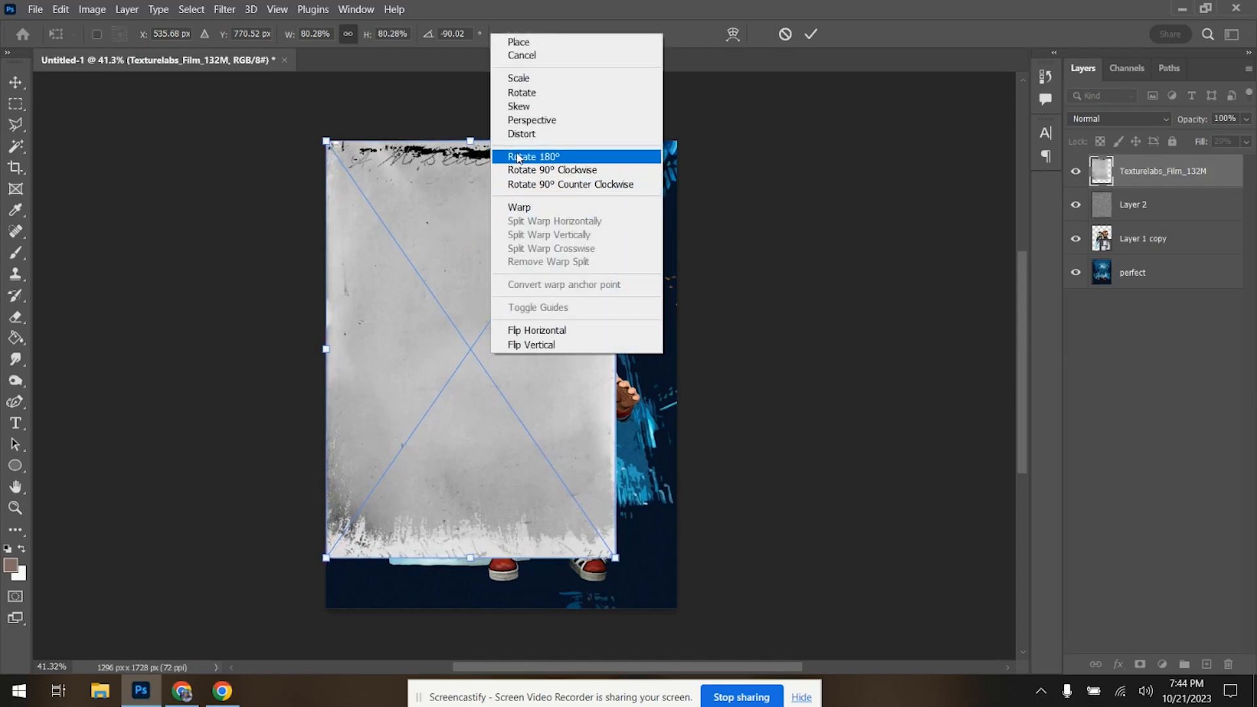
click(518, 138)
drag(617, 349, 680, 355)
drag(501, 558, 502, 608)
key(Return)
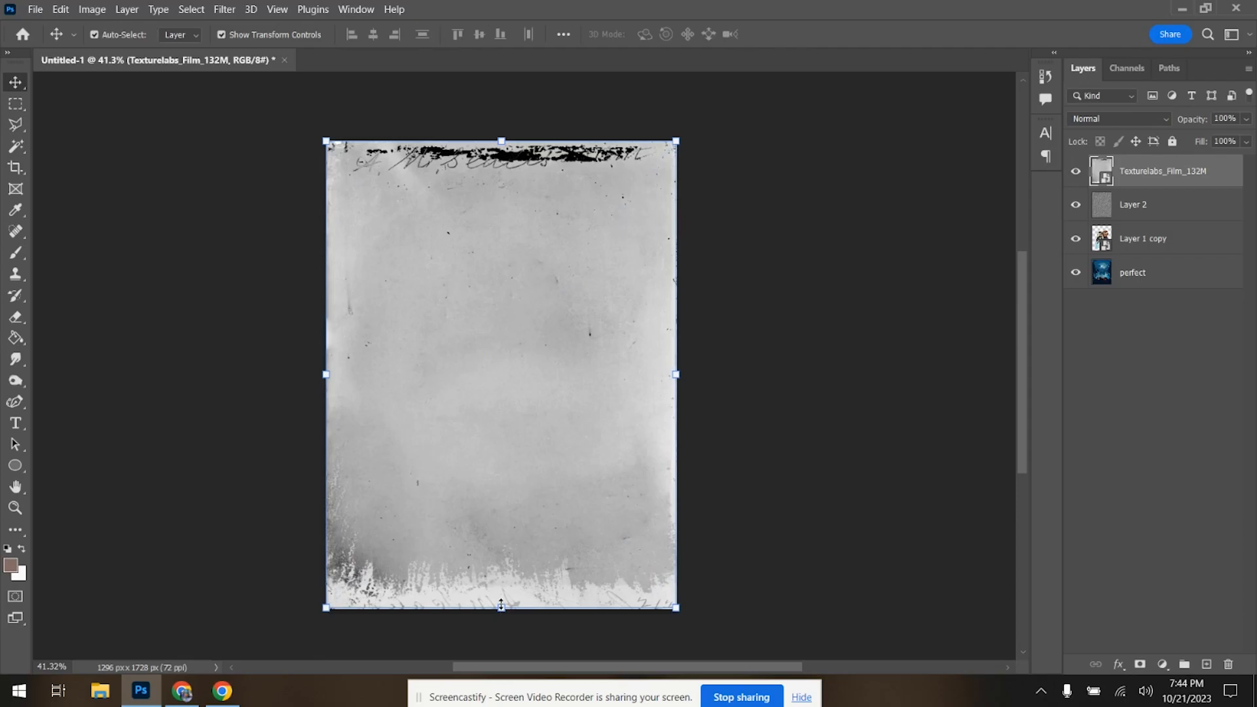
- Rasterize the film texture layer and set its blend mode to Vivid Light
right_click(1219, 177)
click(1161, 339)
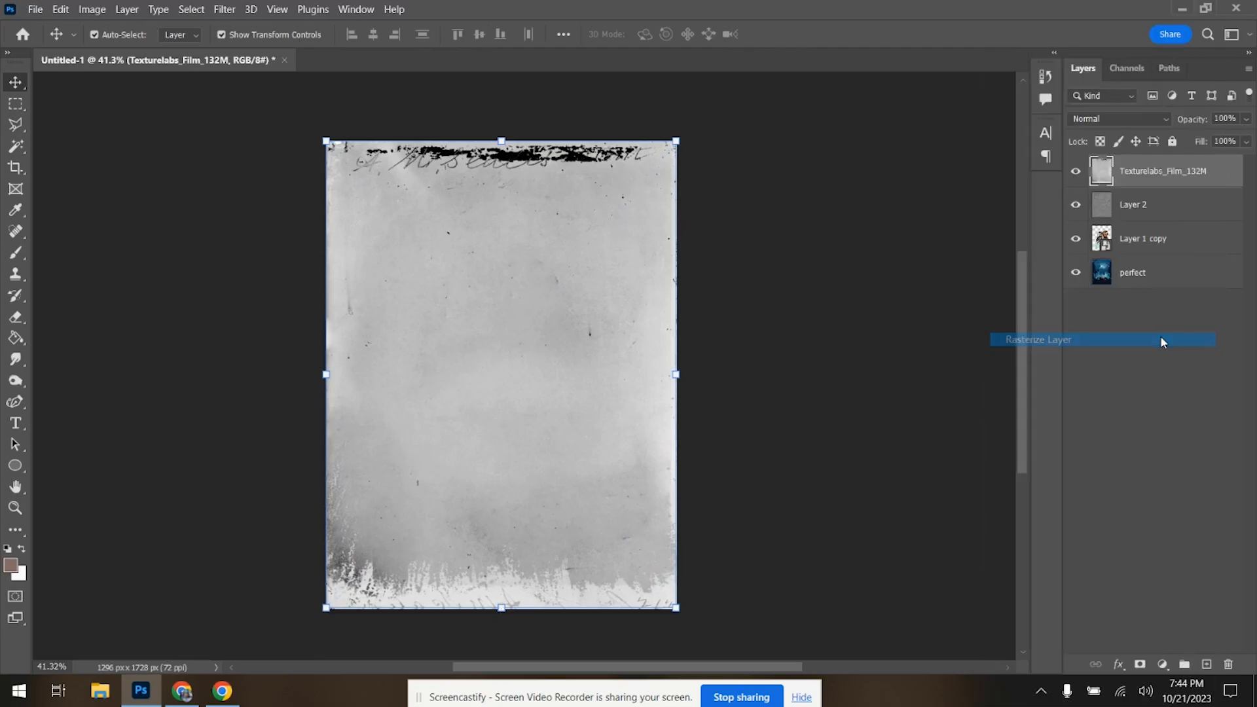
click(1138, 119)
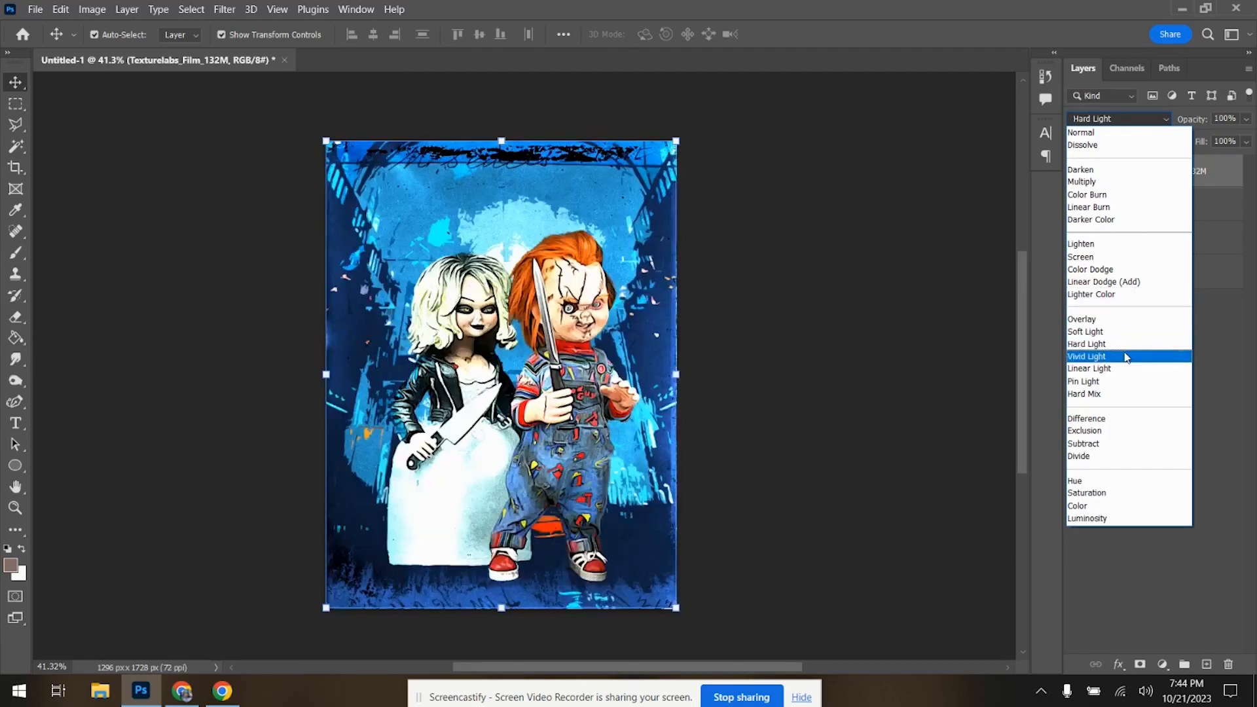
click(1125, 361)
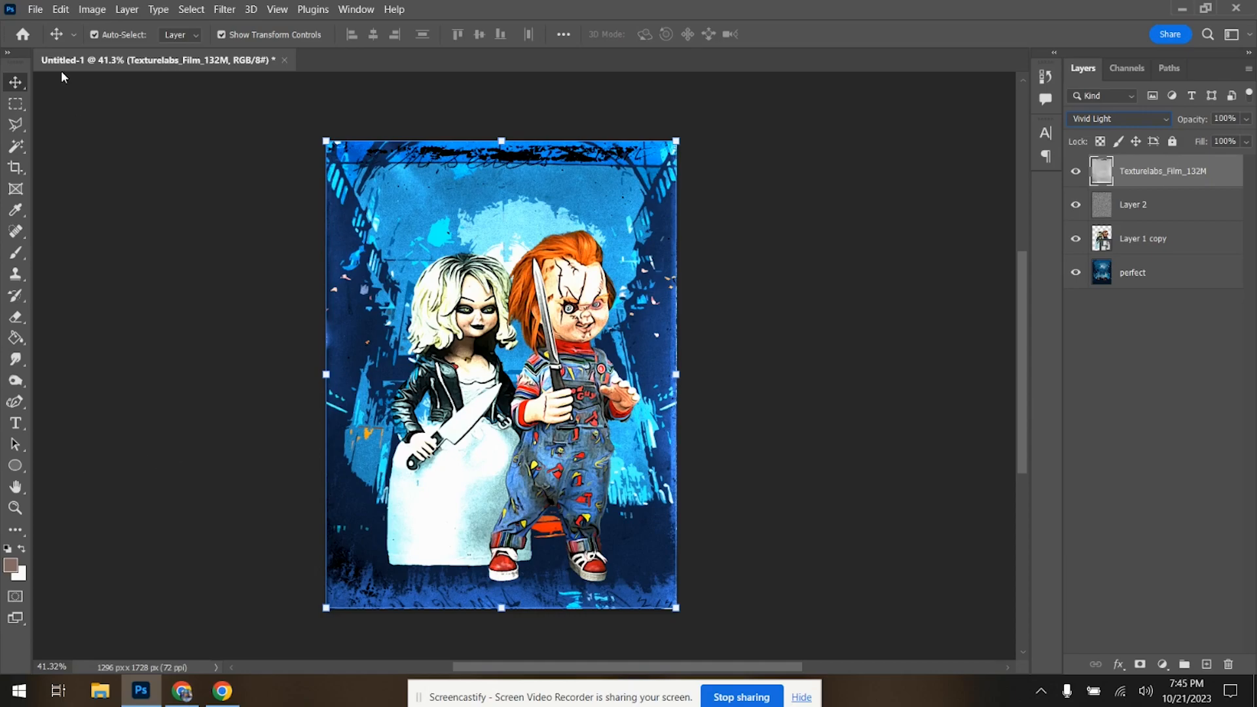
- Place the "text for posters" image from the Desktop folder as an embedded layer on the poster
click(34, 9)
click(78, 318)
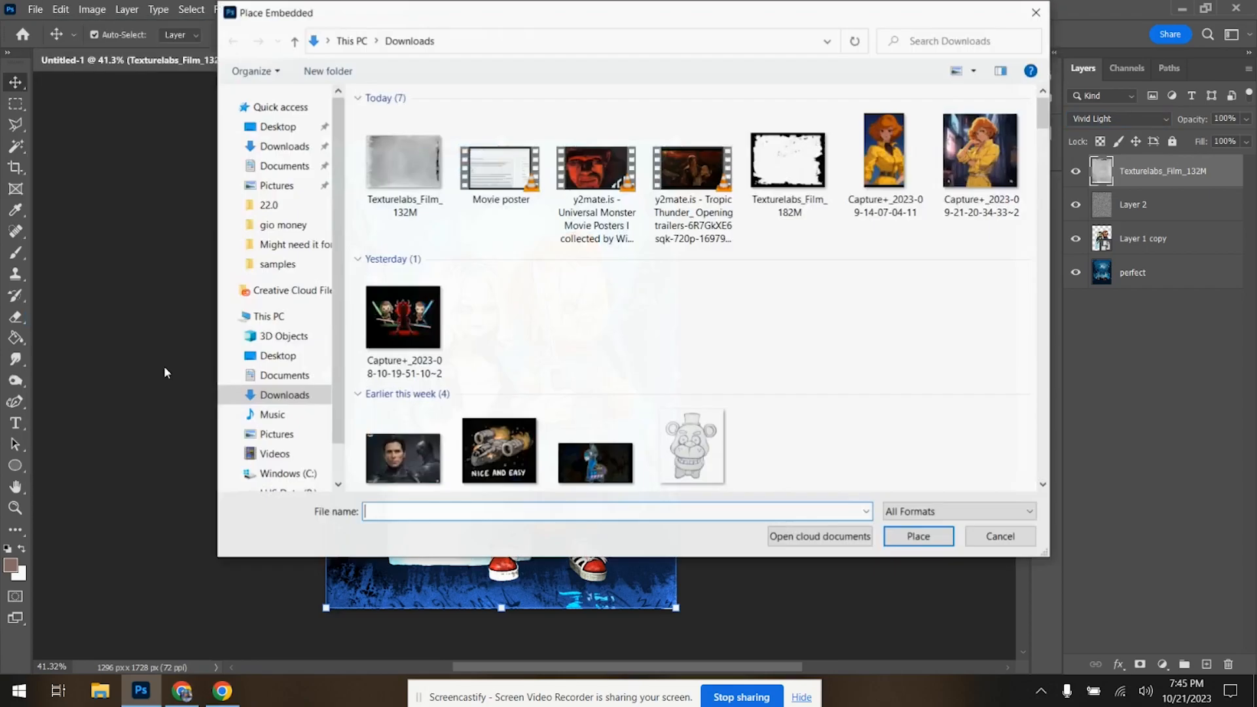
click(278, 127)
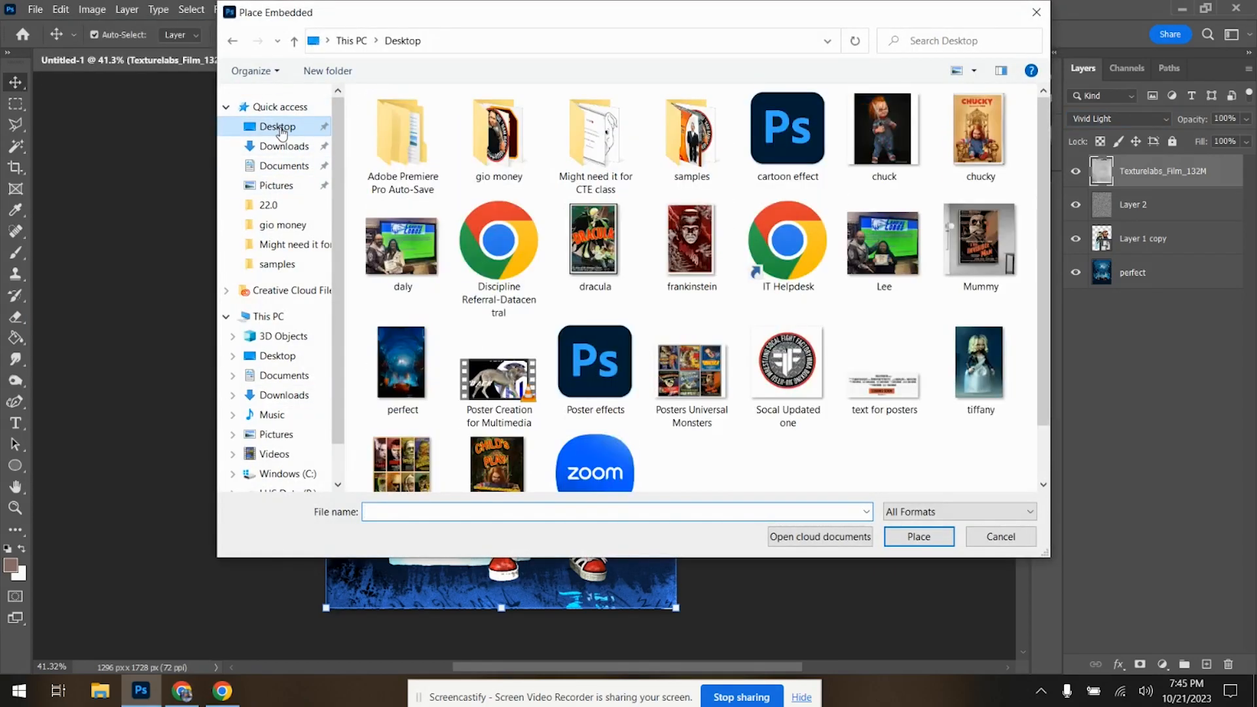
click(863, 419)
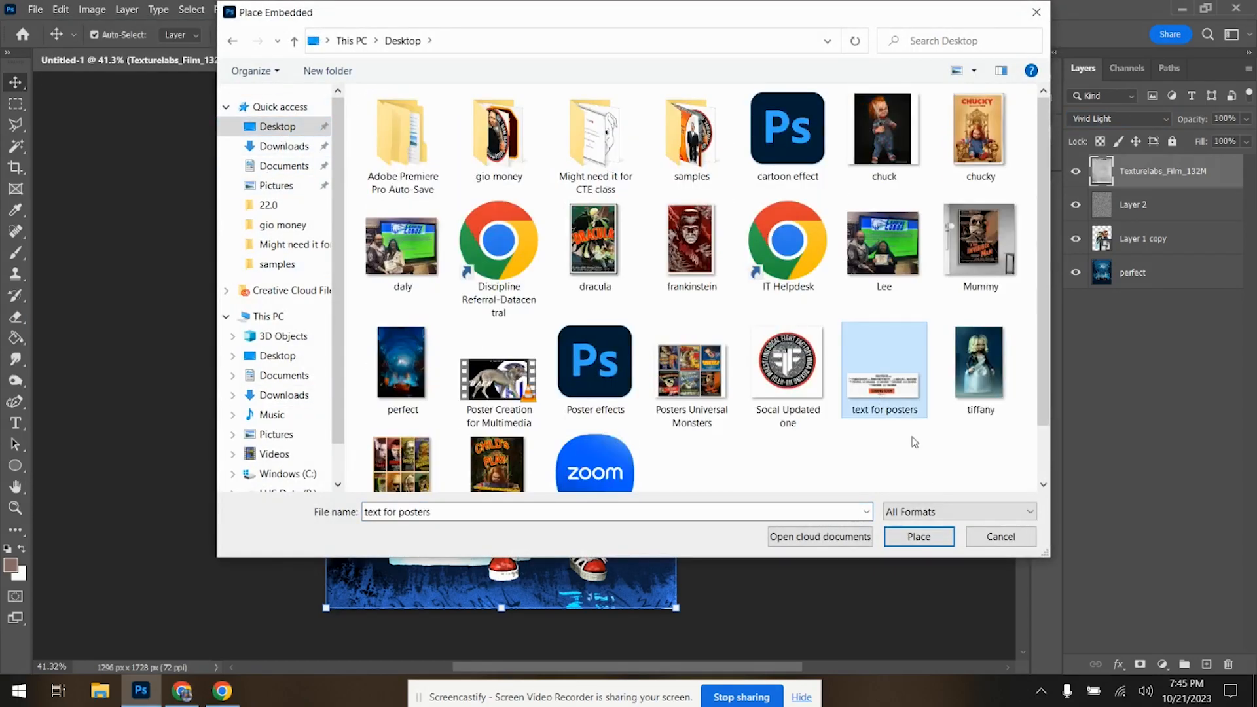
click(918, 535)
- Enlarge the credits image to about 128% at the poster's lower edge and set its blend mode to Divide
drag(621, 416, 680, 466)
drag(596, 398, 568, 569)
key(Up)
key(Up)
key(Up)
key(Up)
key(Up)
key(Up)
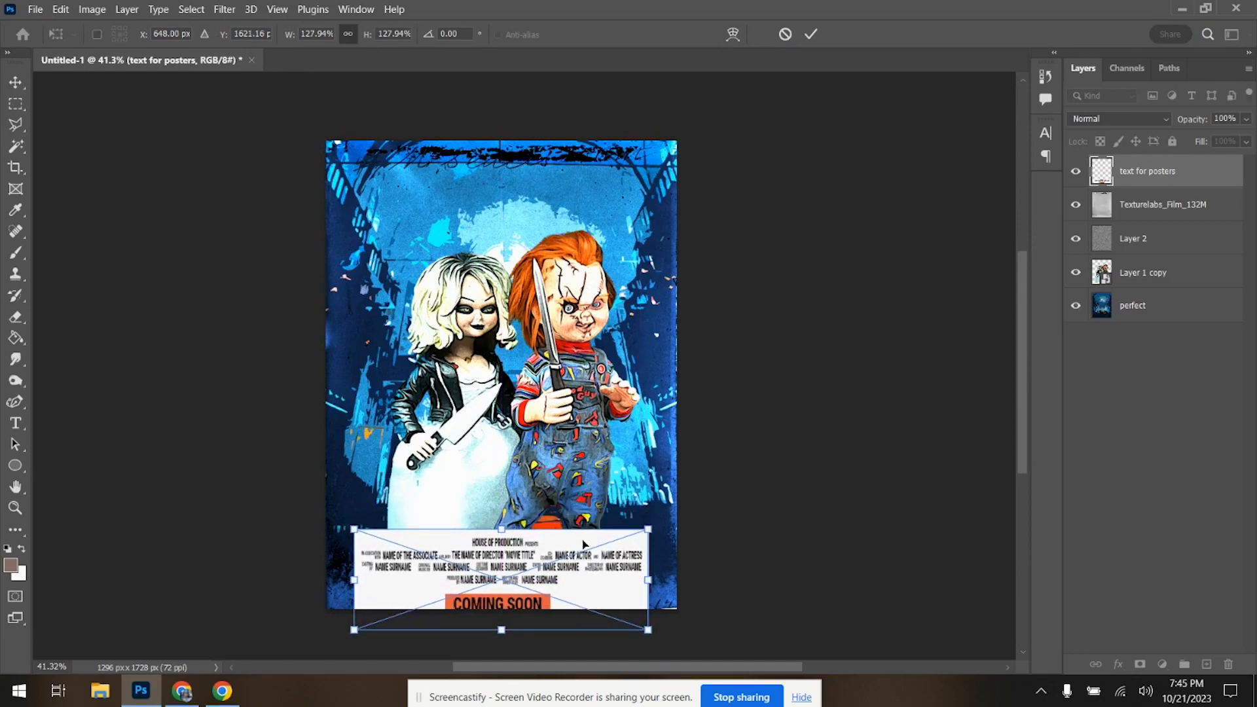
key(Return)
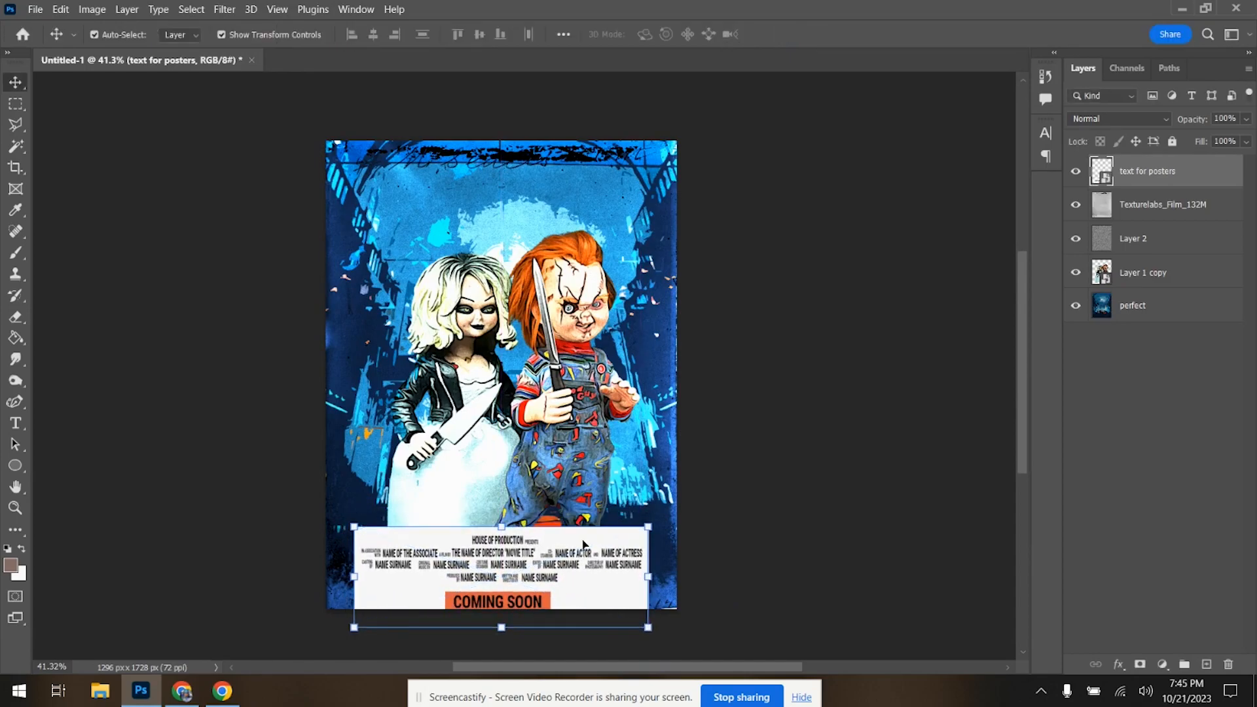
click(1131, 122)
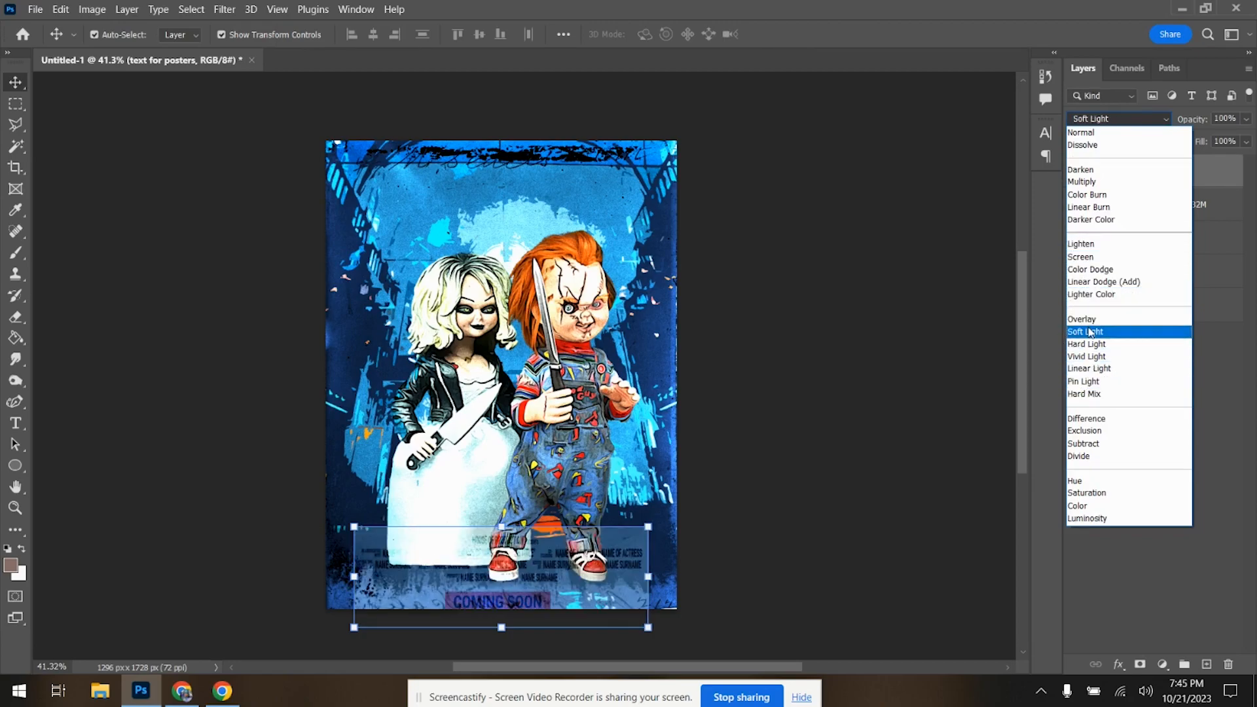
click(1085, 458)
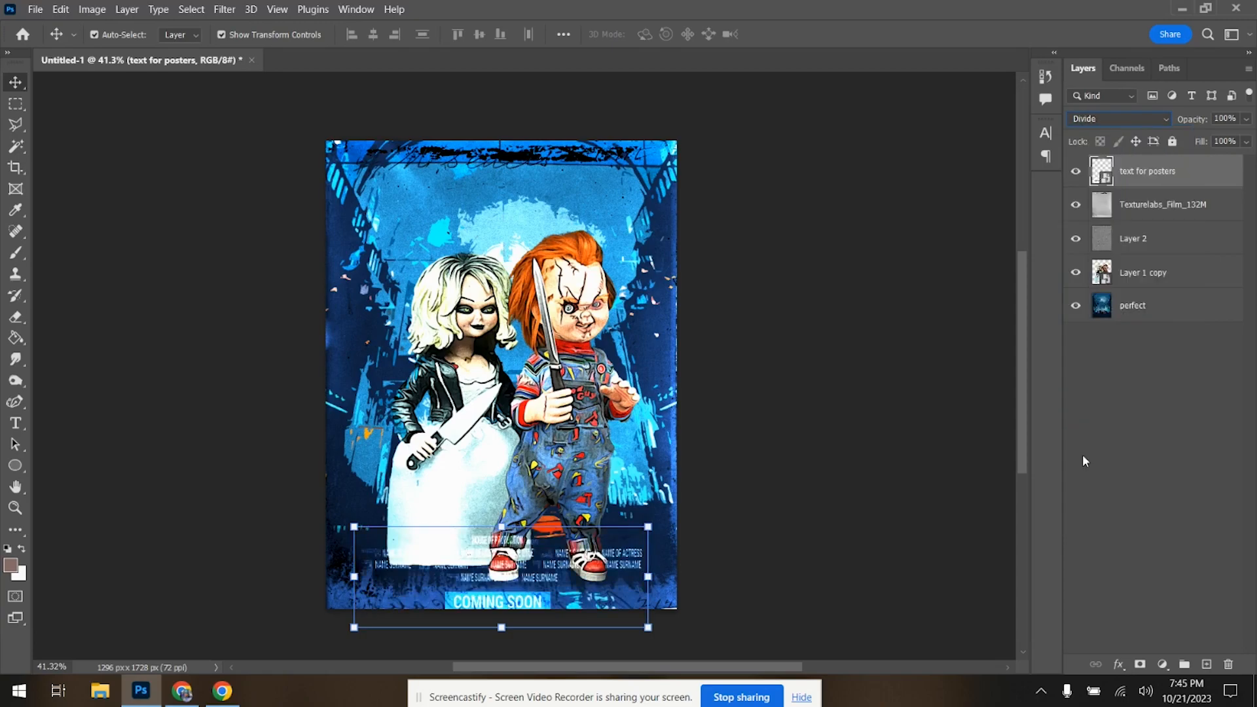
- Add the horizontal text "Bride" above the bride doll and scale it up to about 612%
click(16, 104)
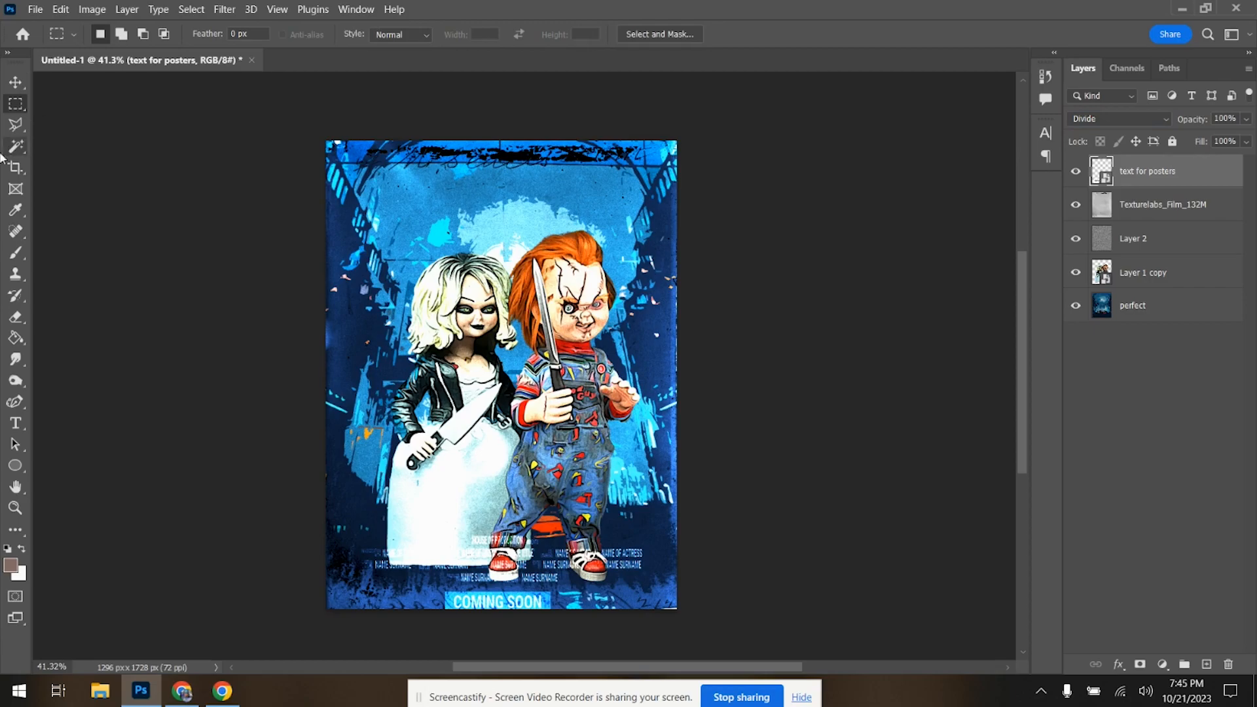
click(16, 425)
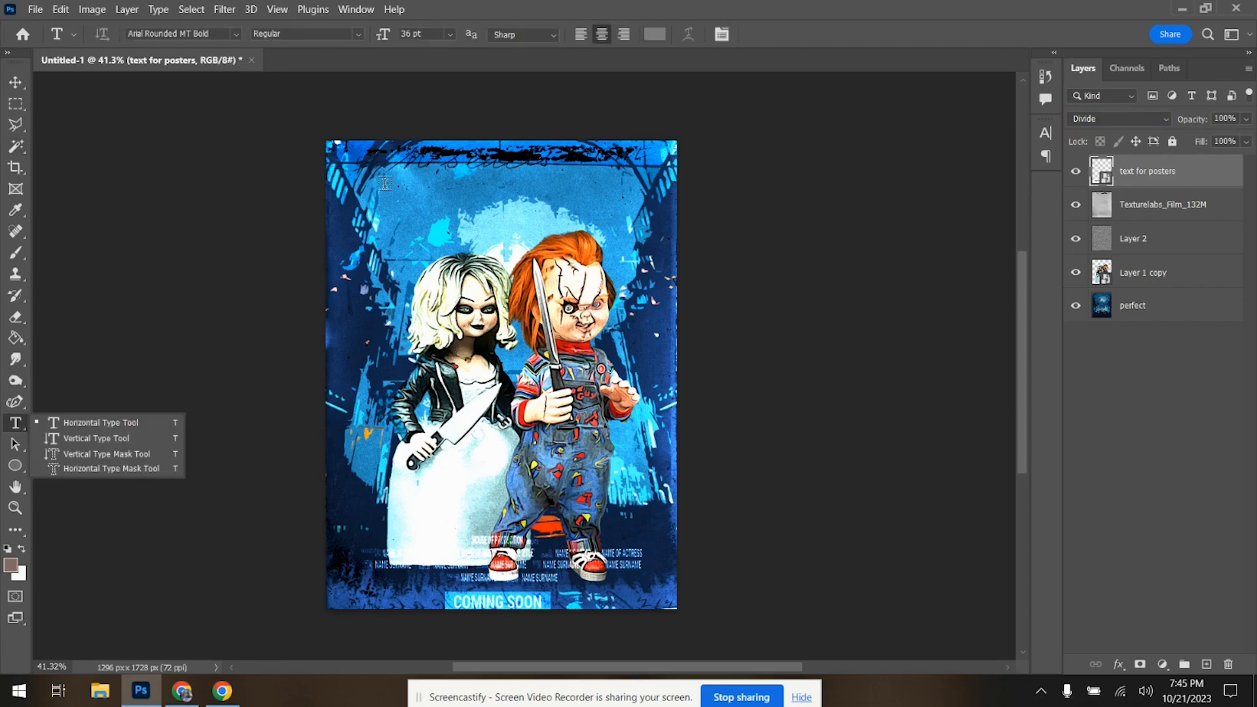
click(385, 187)
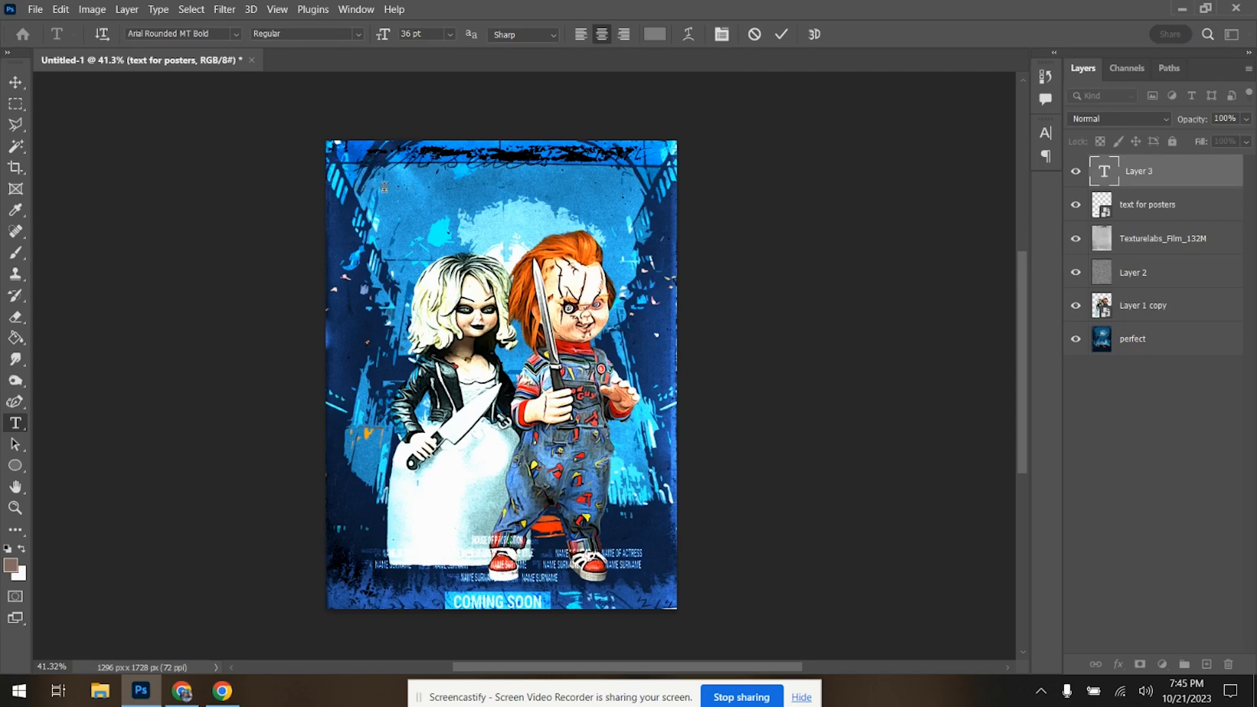
text(Bride)
click(15, 82)
drag(397, 191, 462, 210)
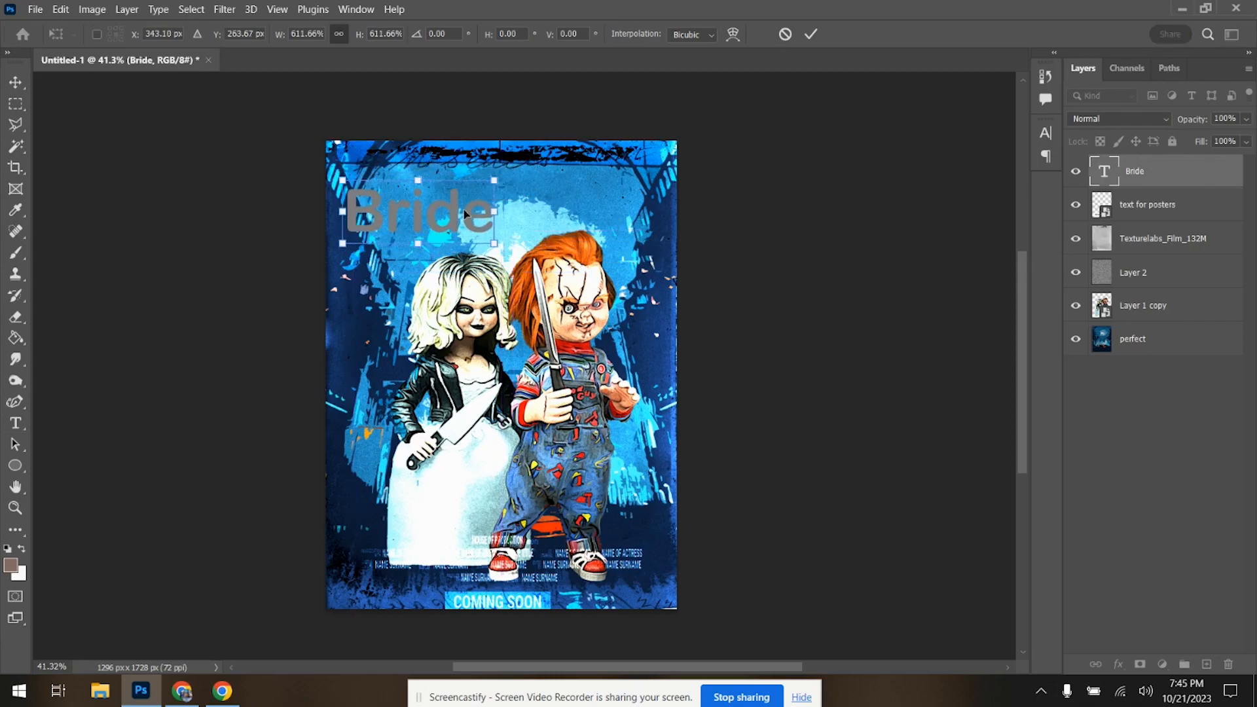
key(Return)
- Add a yellow stroke and a red color overlay to the Bride text layer's style
double_click(1172, 168)
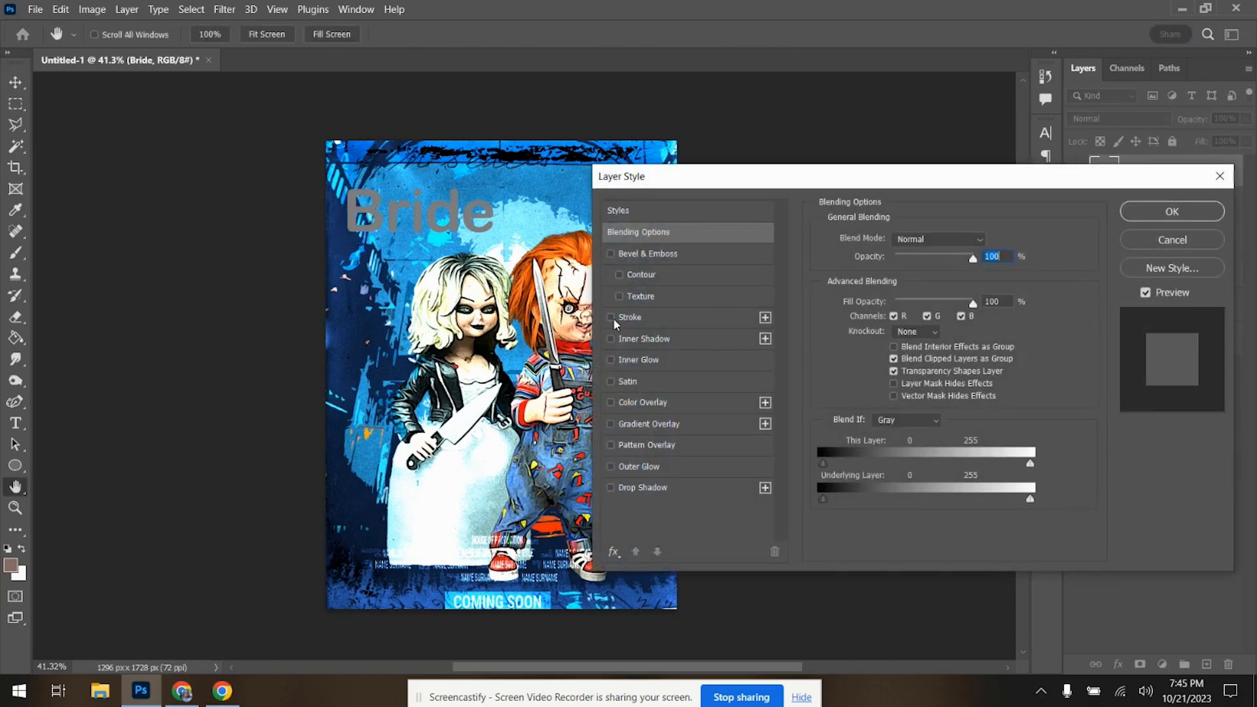
click(611, 317)
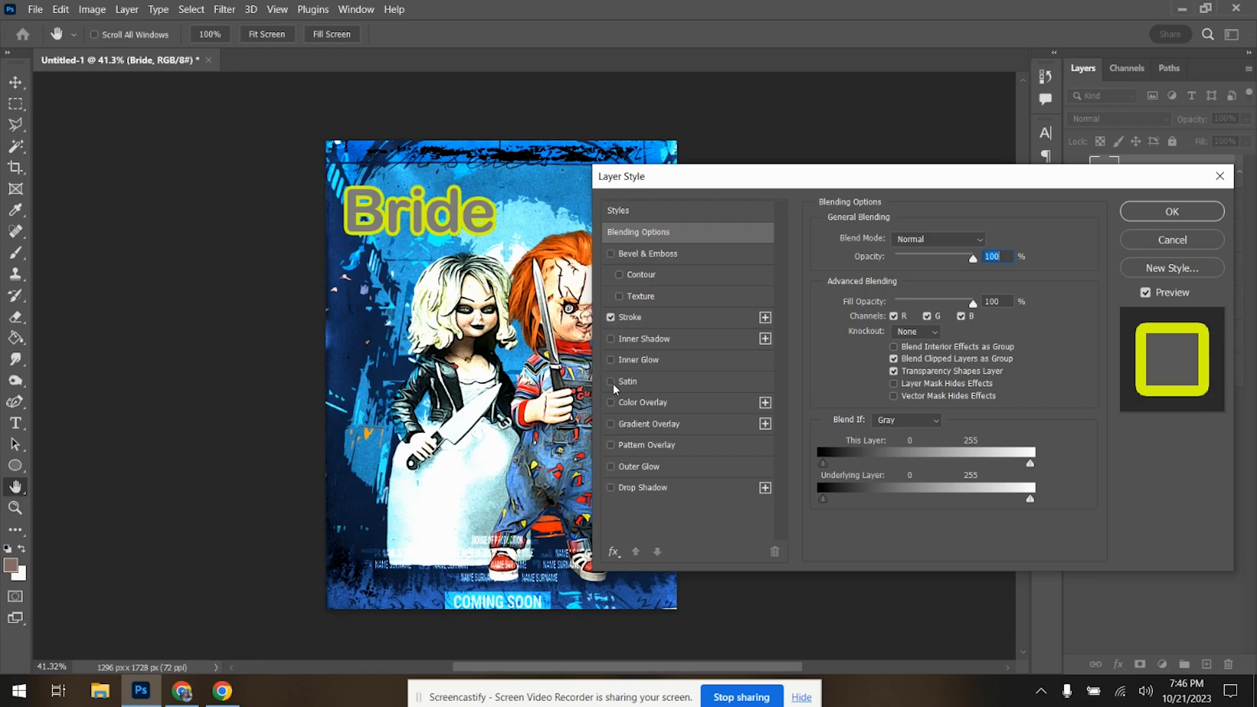
click(611, 402)
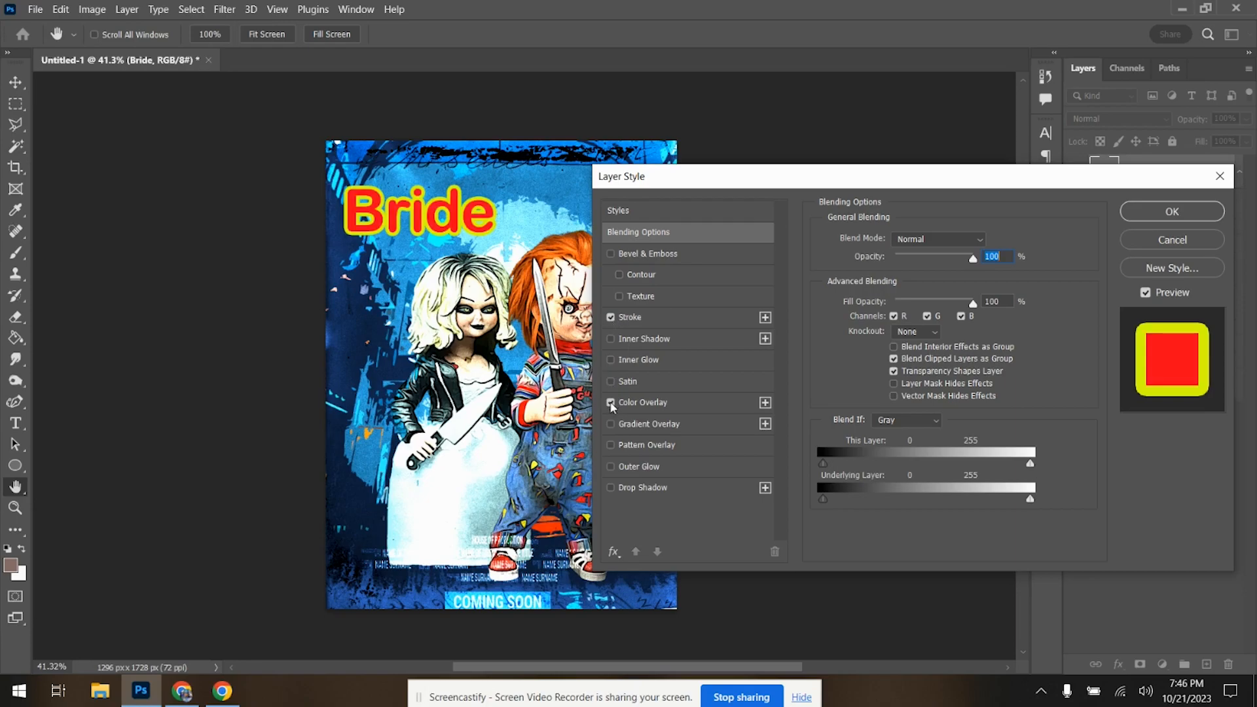
click(685, 411)
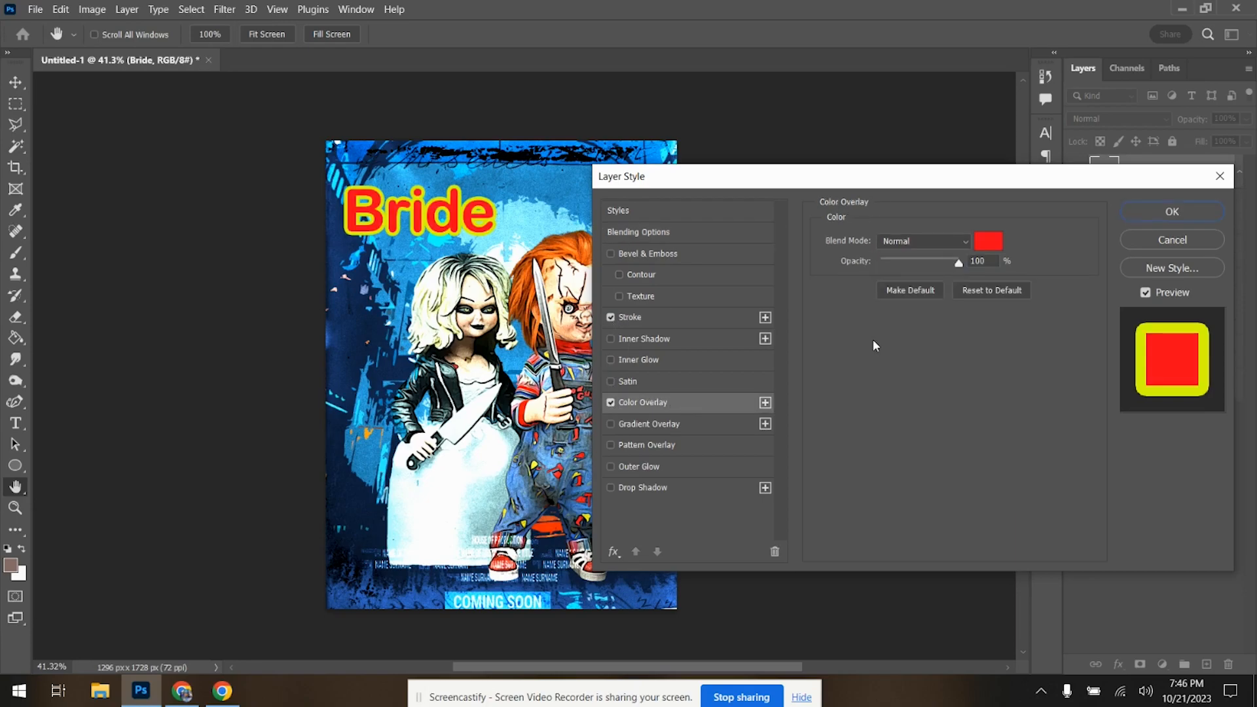
- Add Bevel & Emboss with Contour and an Inner Glow to the Bride text, keep Inner Shadow off, and apply the style
click(611, 254)
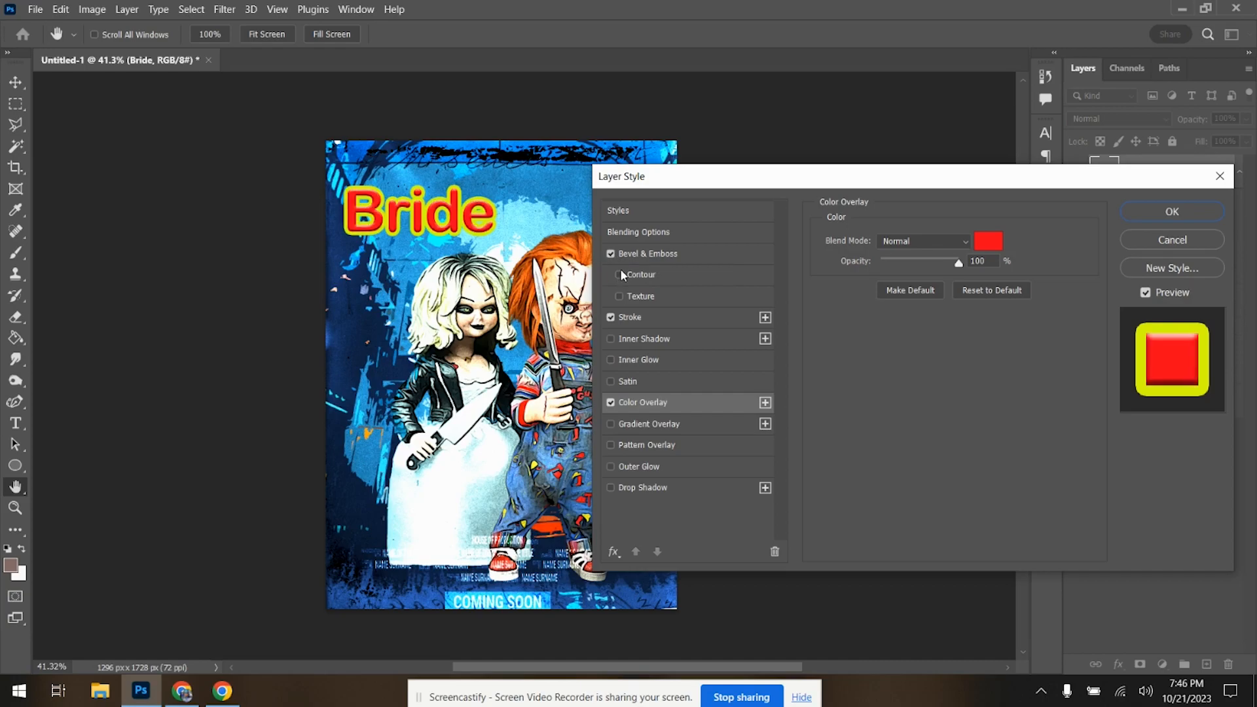
click(611, 339)
click(609, 340)
click(609, 340)
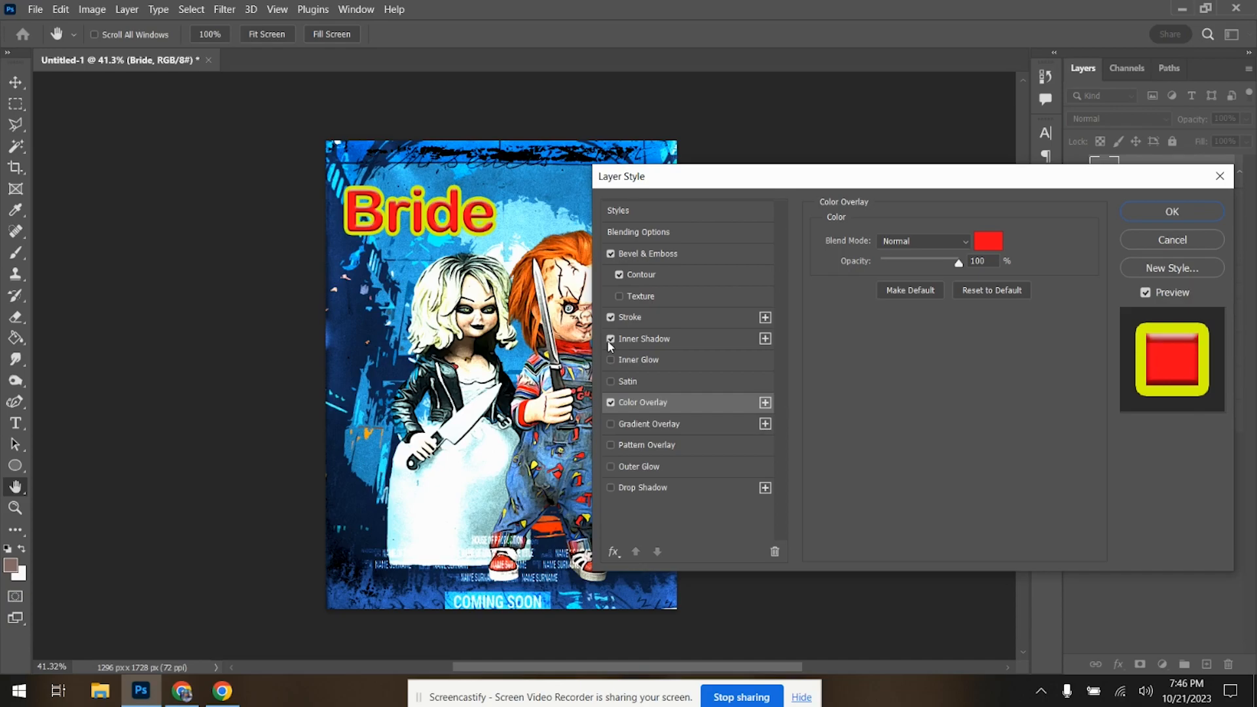
click(610, 339)
click(611, 360)
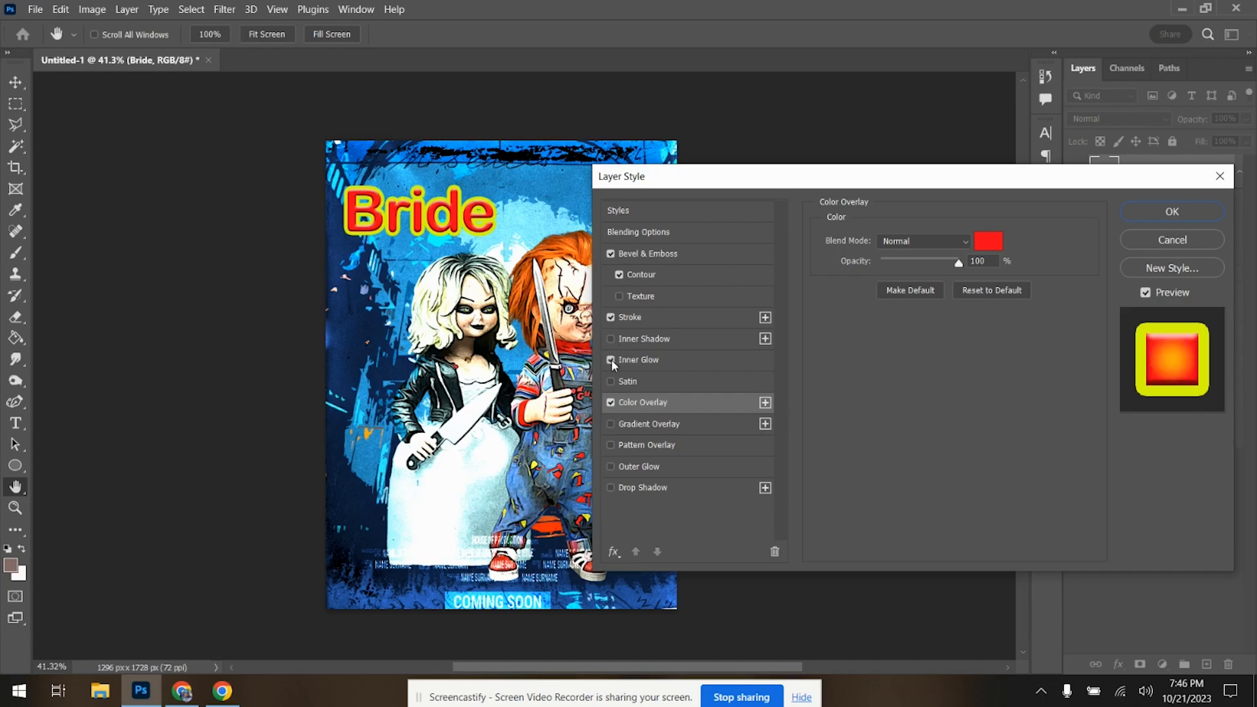
click(1172, 212)
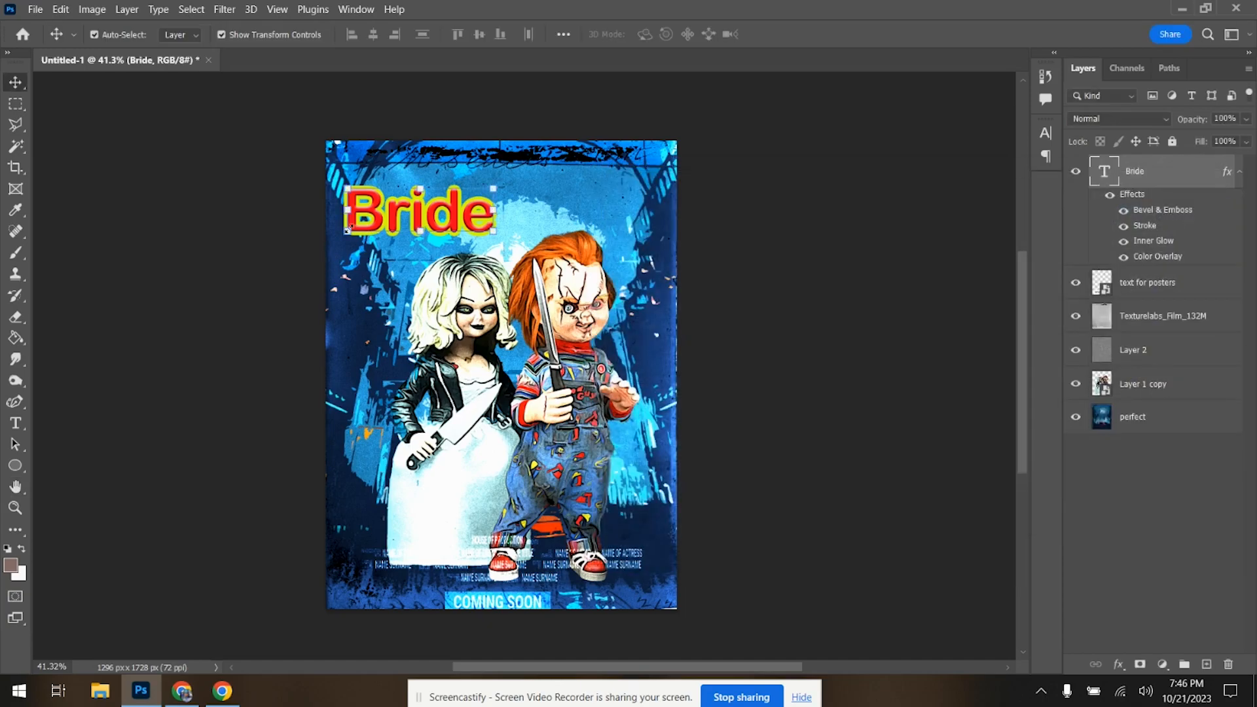
- Set the font of the Bride text to Blackadder ITC
click(15, 424)
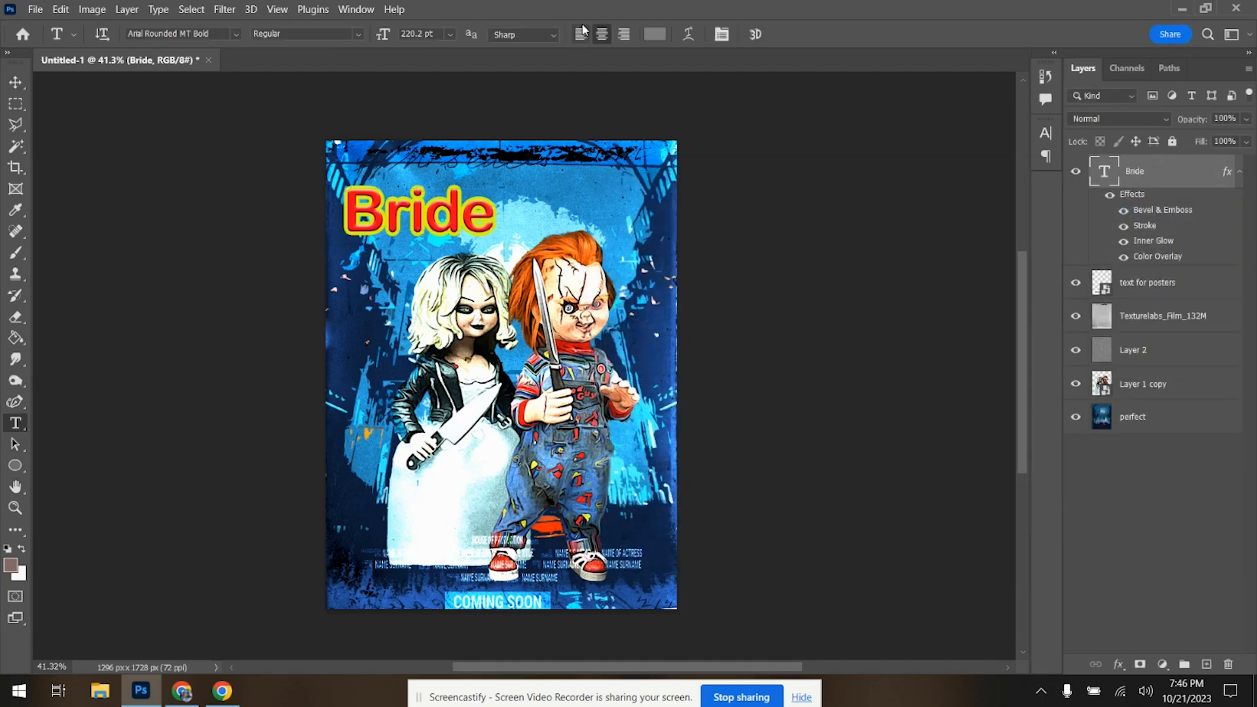
drag(493, 210, 319, 203)
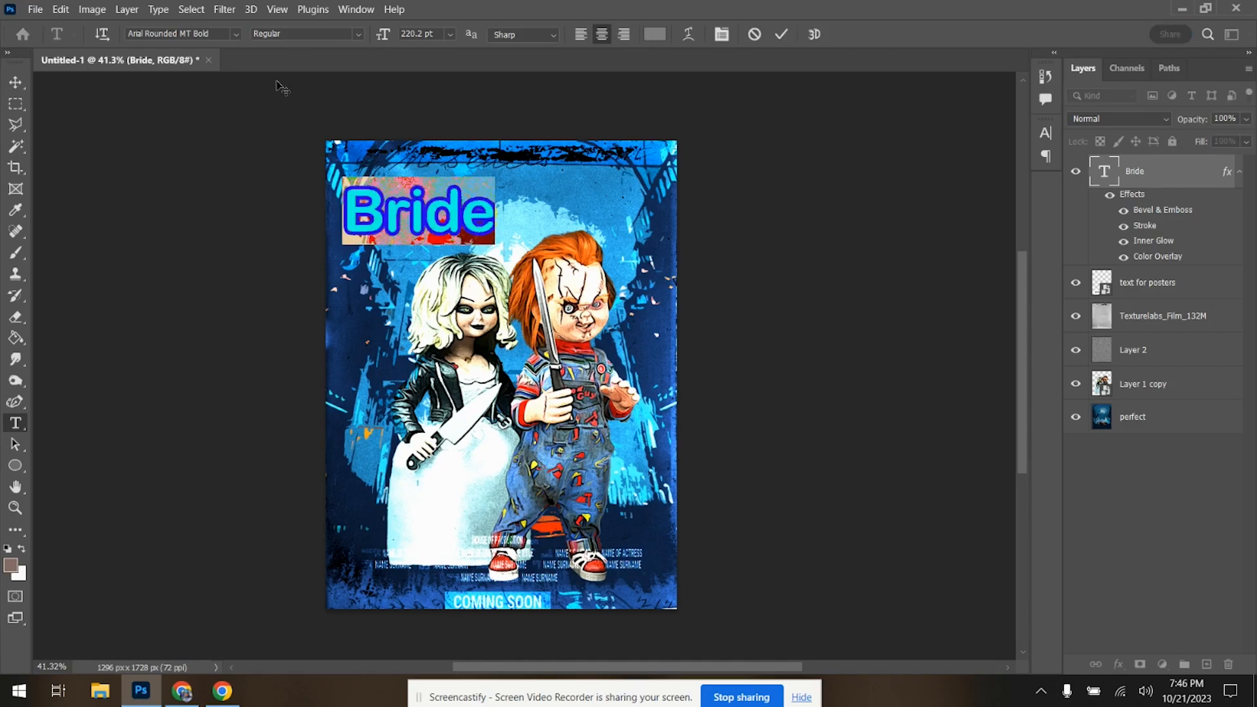
click(237, 35)
scroll(301, 434, down, 1)
scroll(303, 443, down, 4)
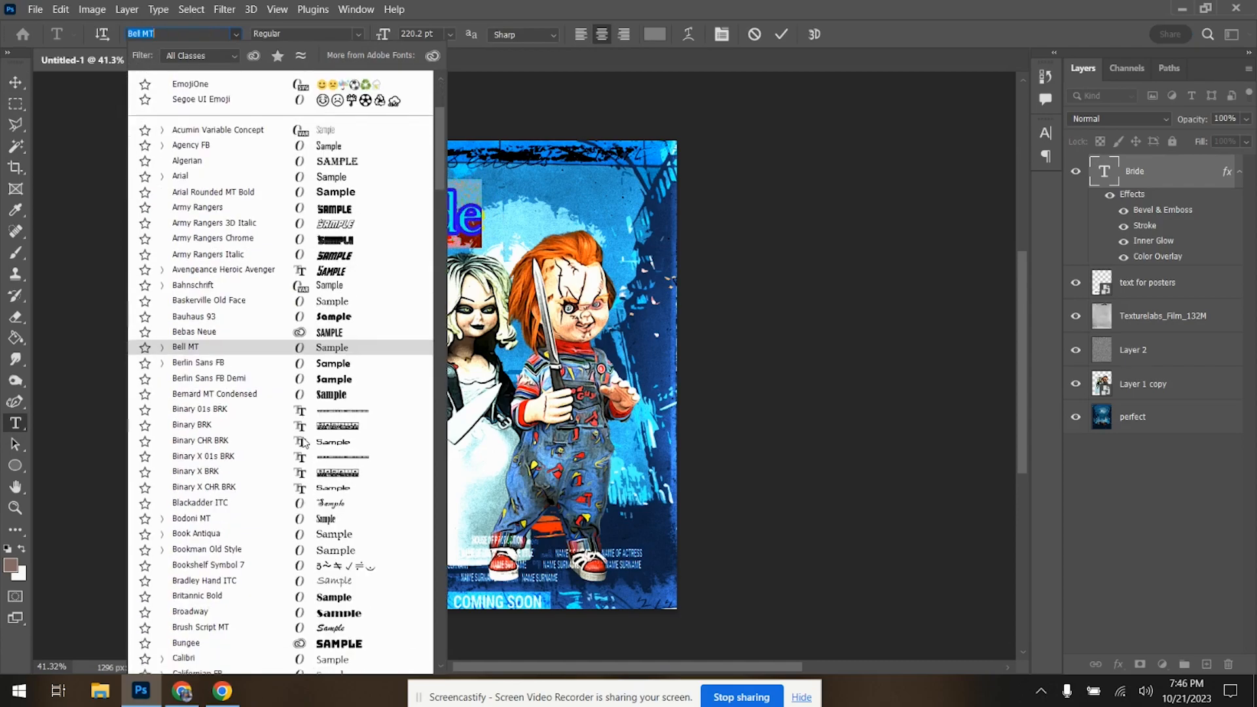
click(332, 440)
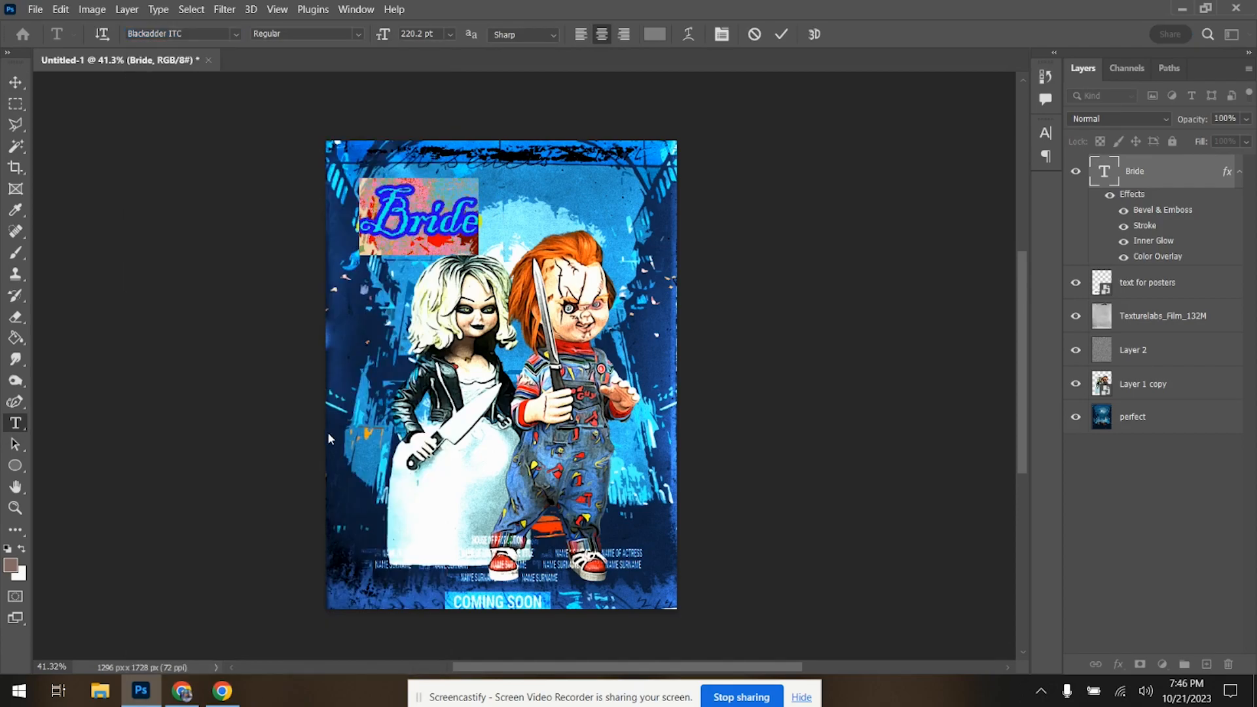
click(15, 82)
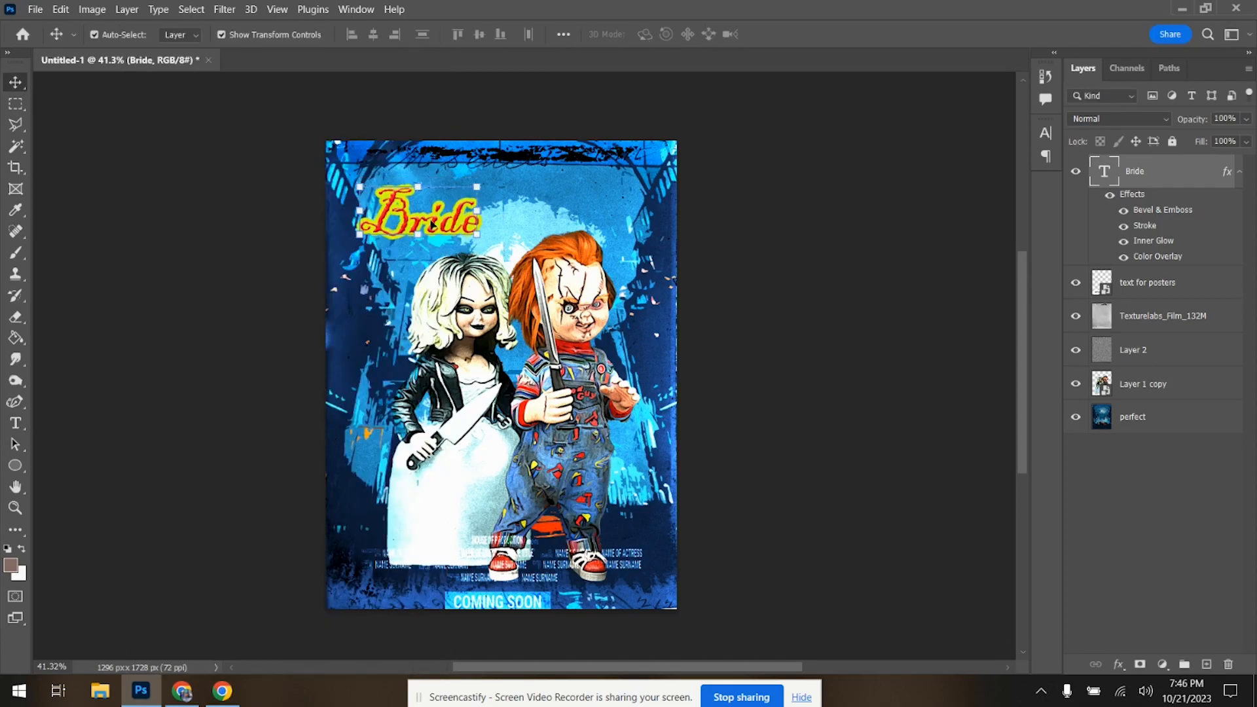
- Set the stroke color of the Bride text to bright green
double_click(1158, 176)
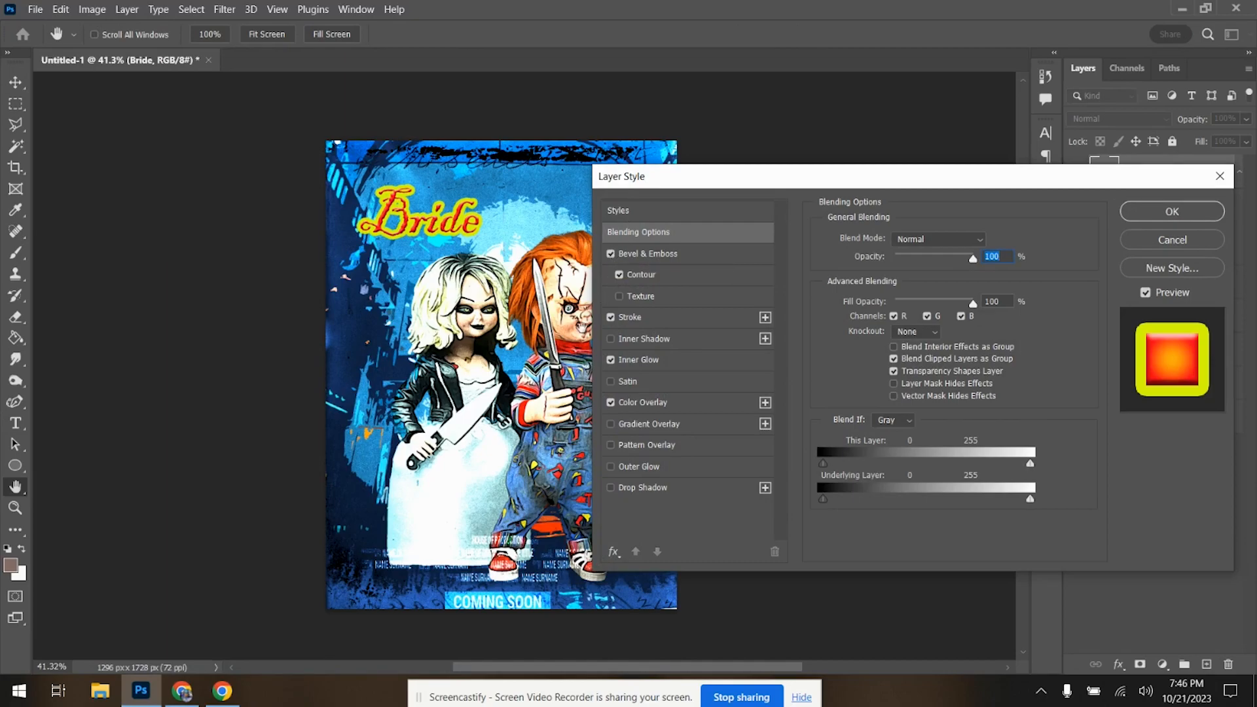
click(661, 317)
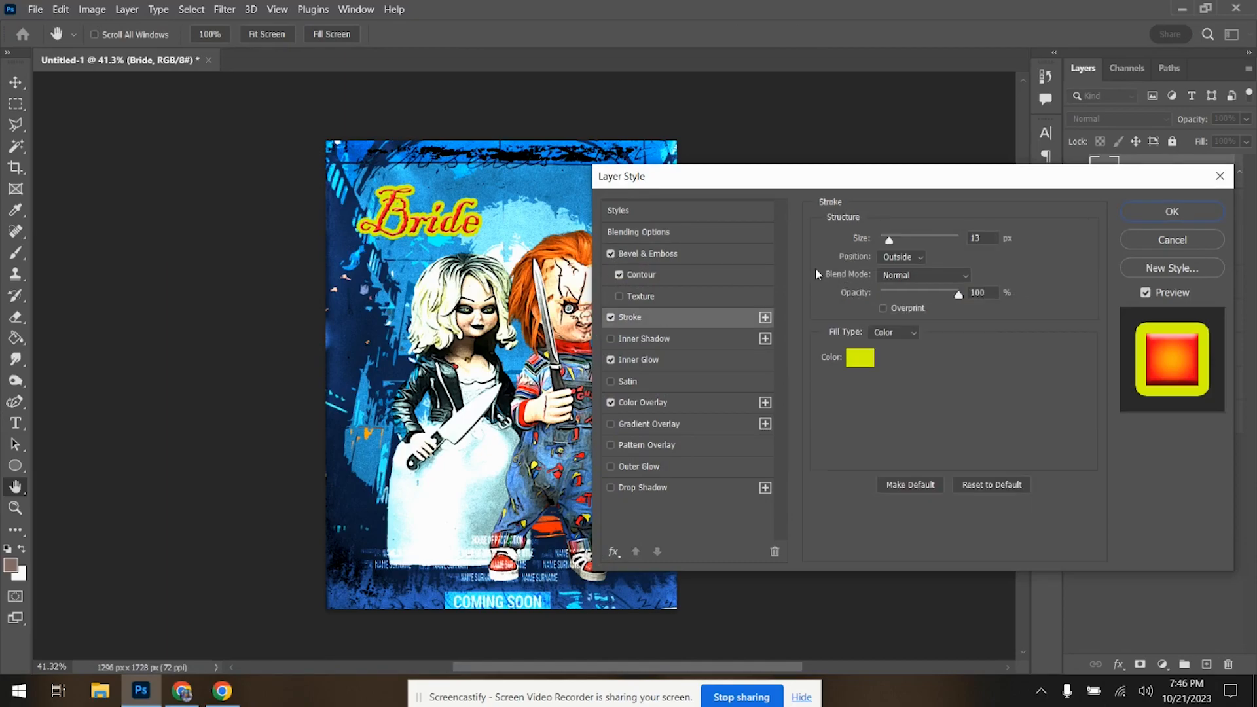
click(863, 362)
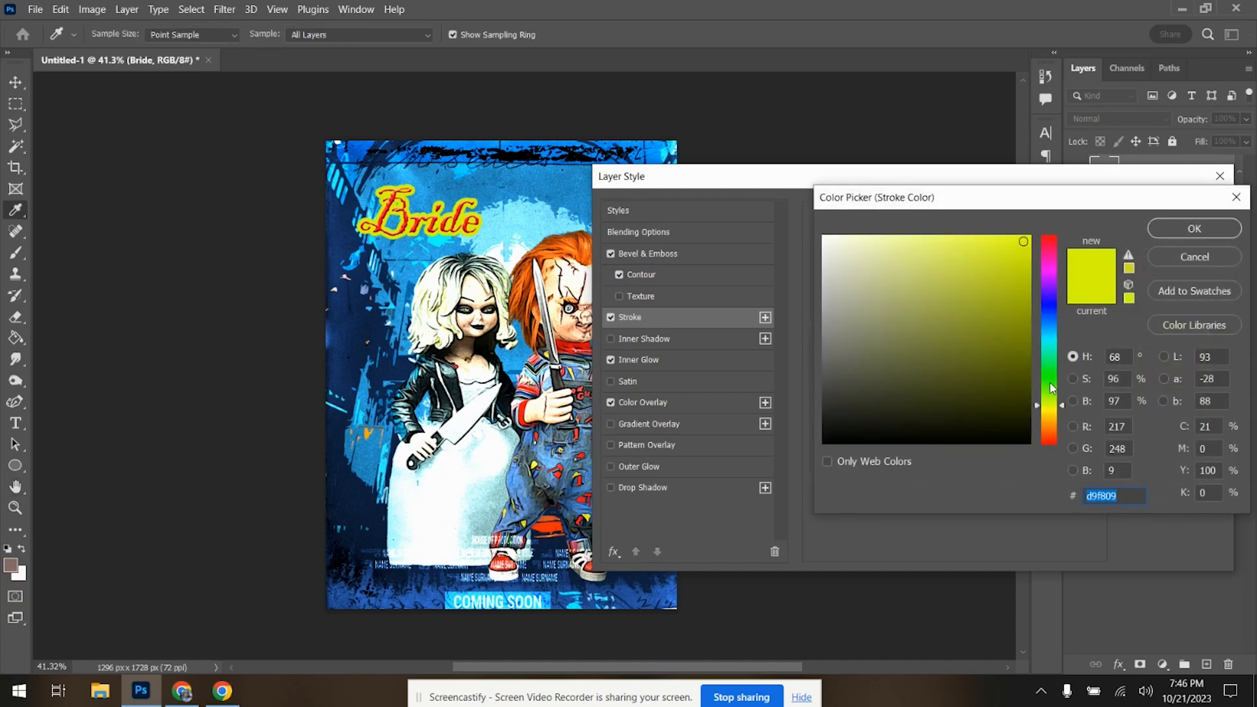
click(1050, 383)
click(1193, 229)
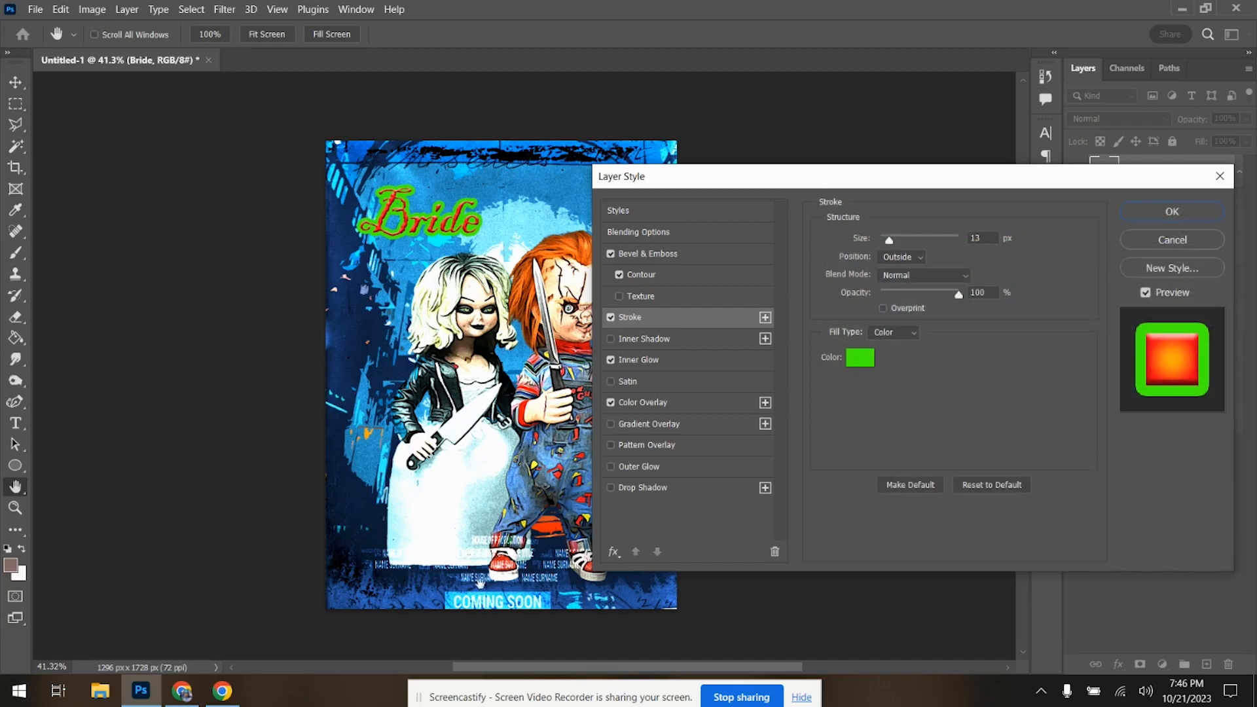
- Set the color overlay of the Bride text to magenta pink and apply the layer style
click(681, 406)
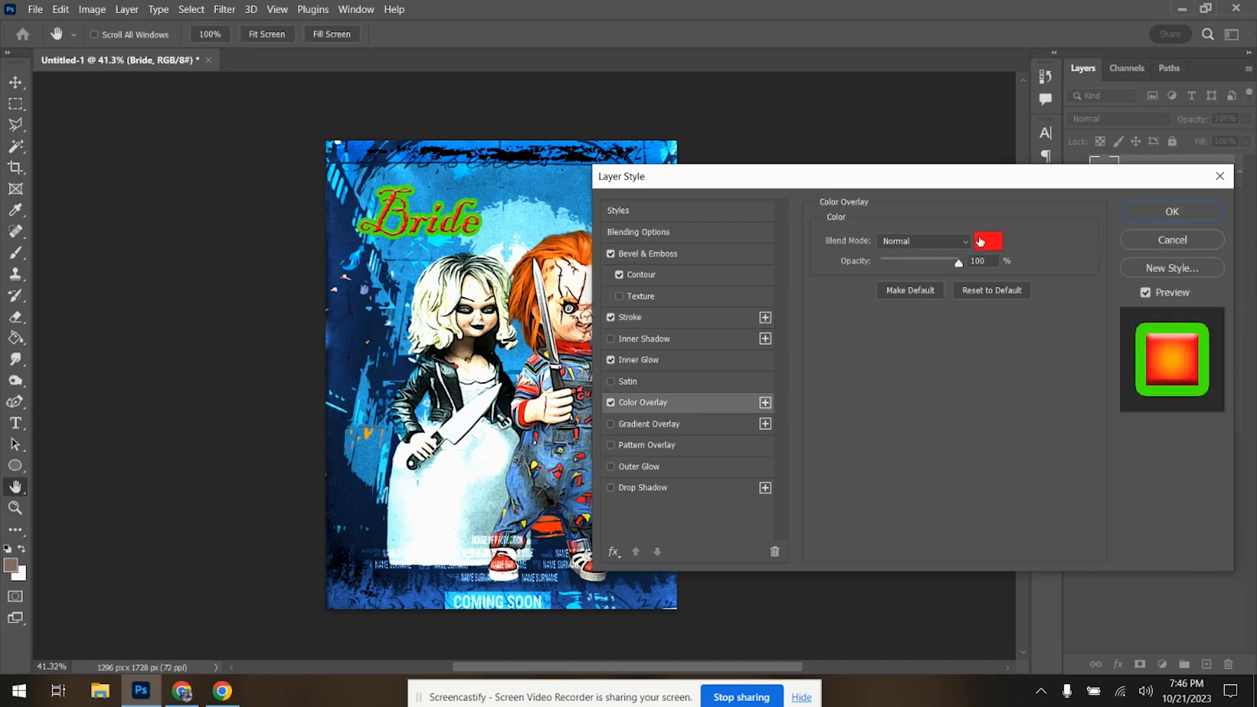
click(978, 247)
click(1055, 270)
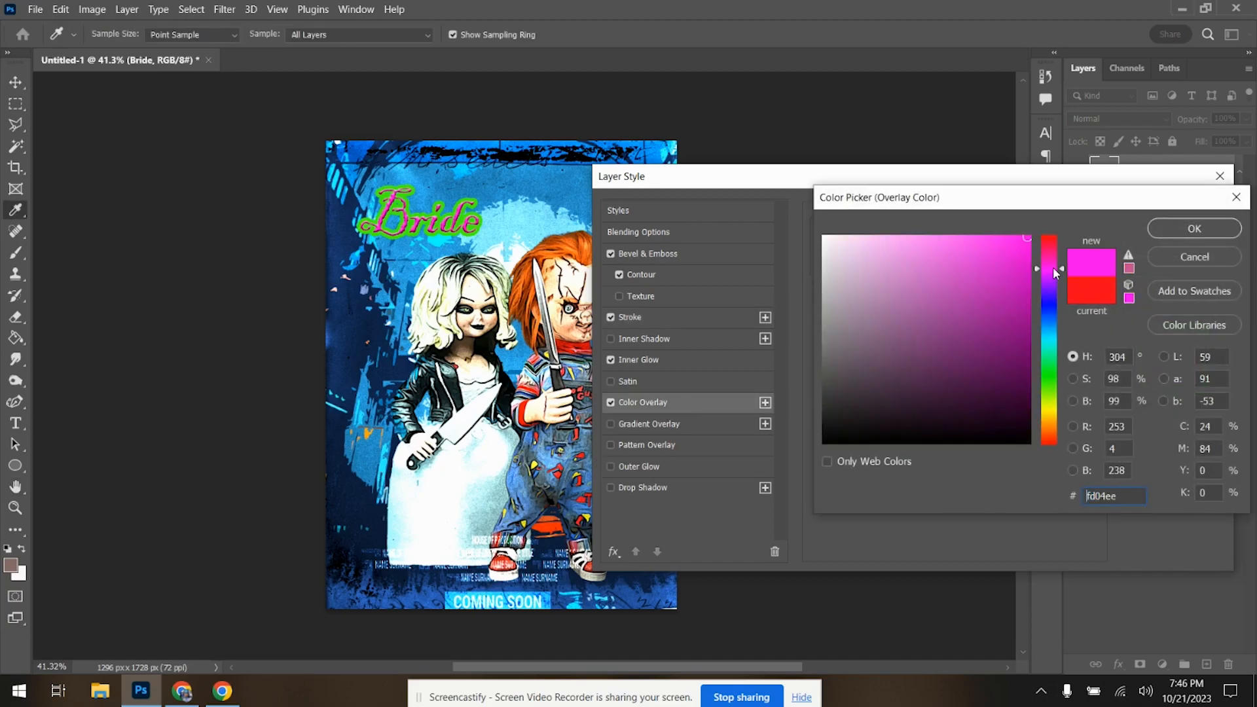
drag(1052, 269, 1053, 264)
click(1167, 229)
click(1193, 216)
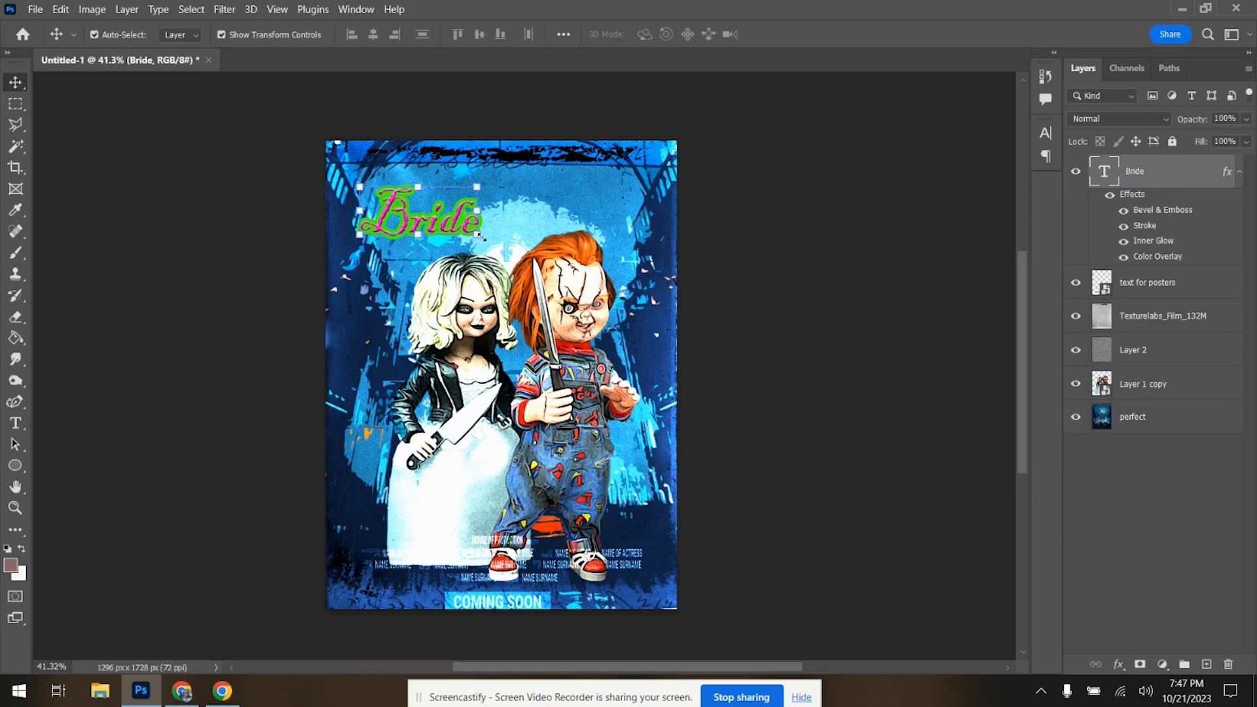
- Stretch the Bride text to about 126% height and skew it horizontally by about 18 degrees
drag(480, 237, 493, 249)
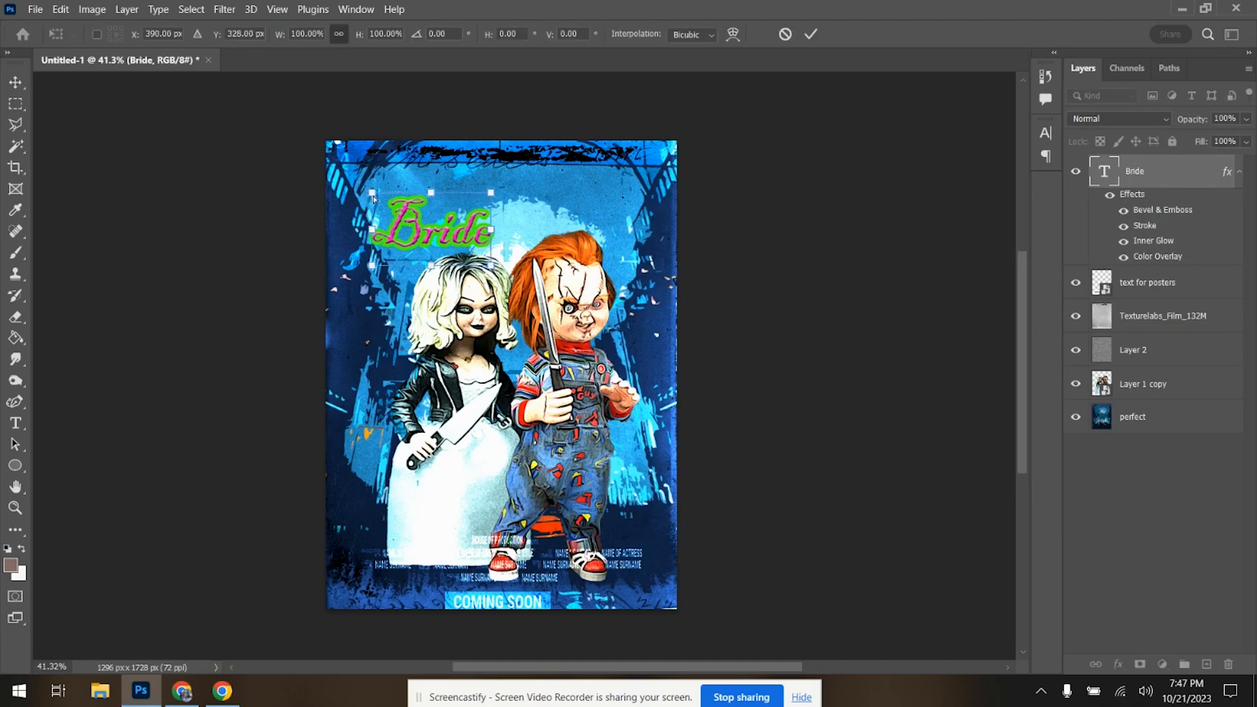
drag(372, 194, 342, 173)
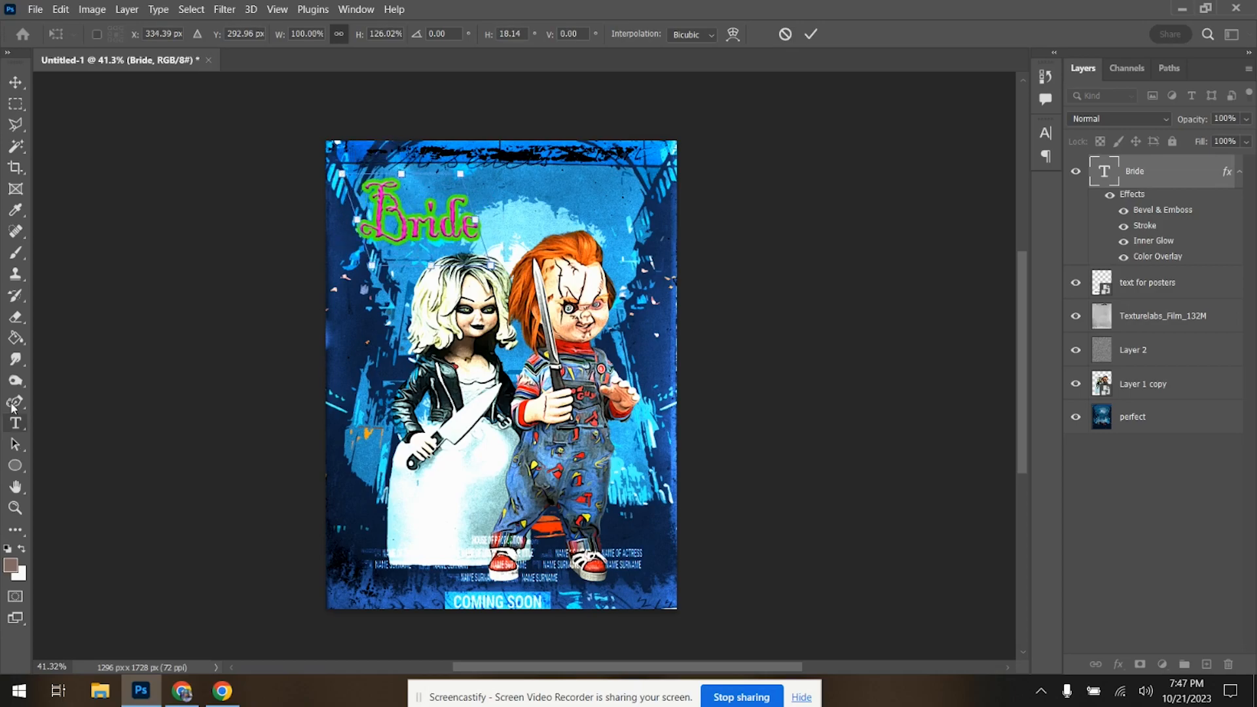
- Add the two-line text "Of CHucky" beside the Bride title and scale it up to about 396%
click(17, 424)
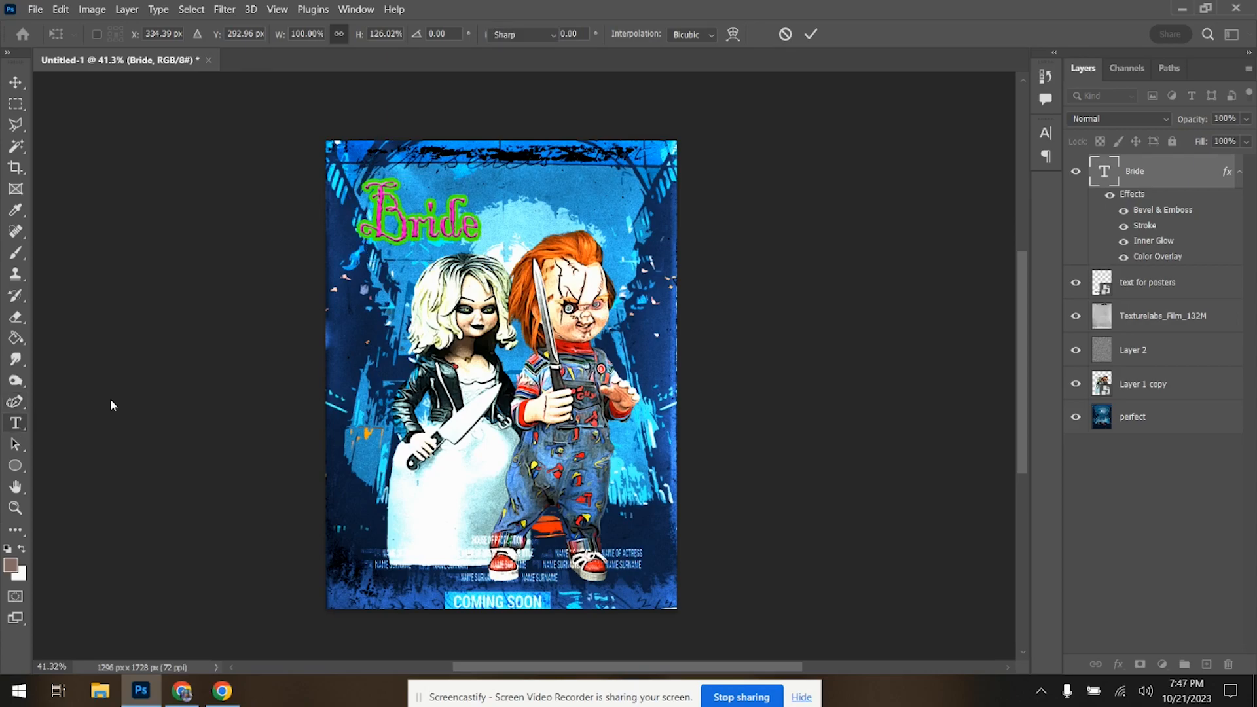
click(520, 206)
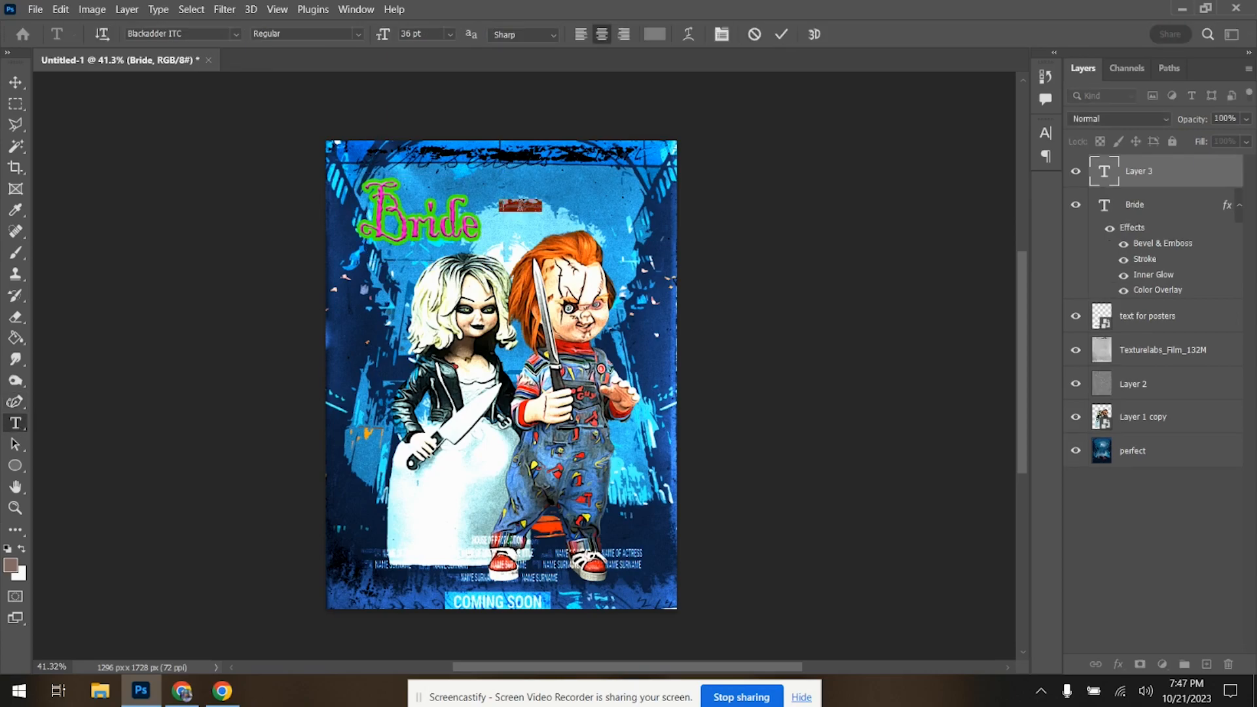
key(BackSpace)
click(16, 82)
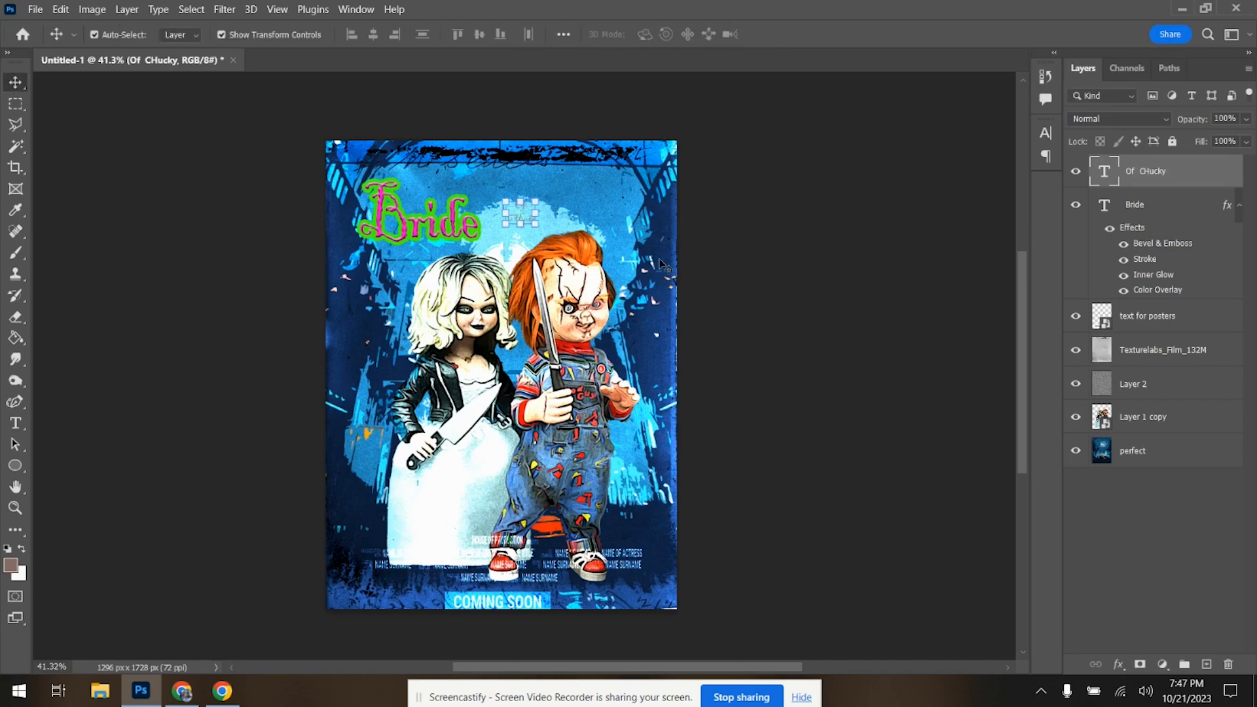
drag(541, 225, 627, 298)
- Set the font of the "Of CHucky" text to Arial Rounded MT Bold
click(15, 423)
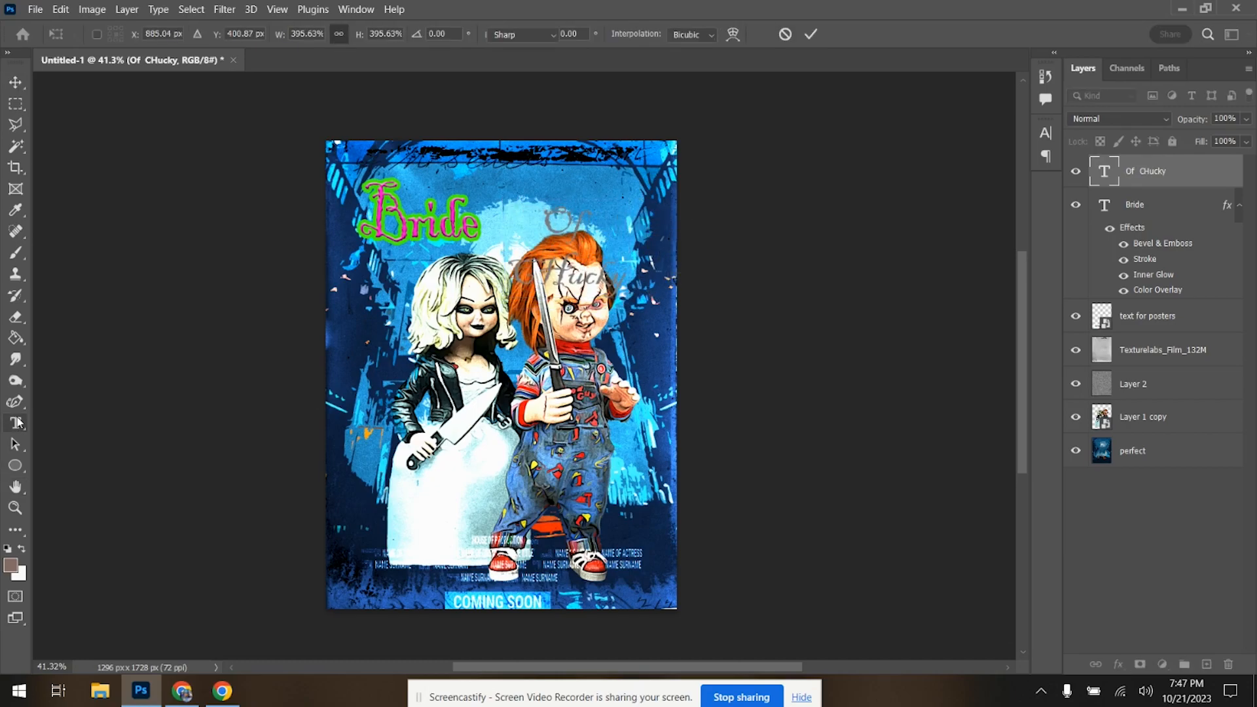
click(625, 276)
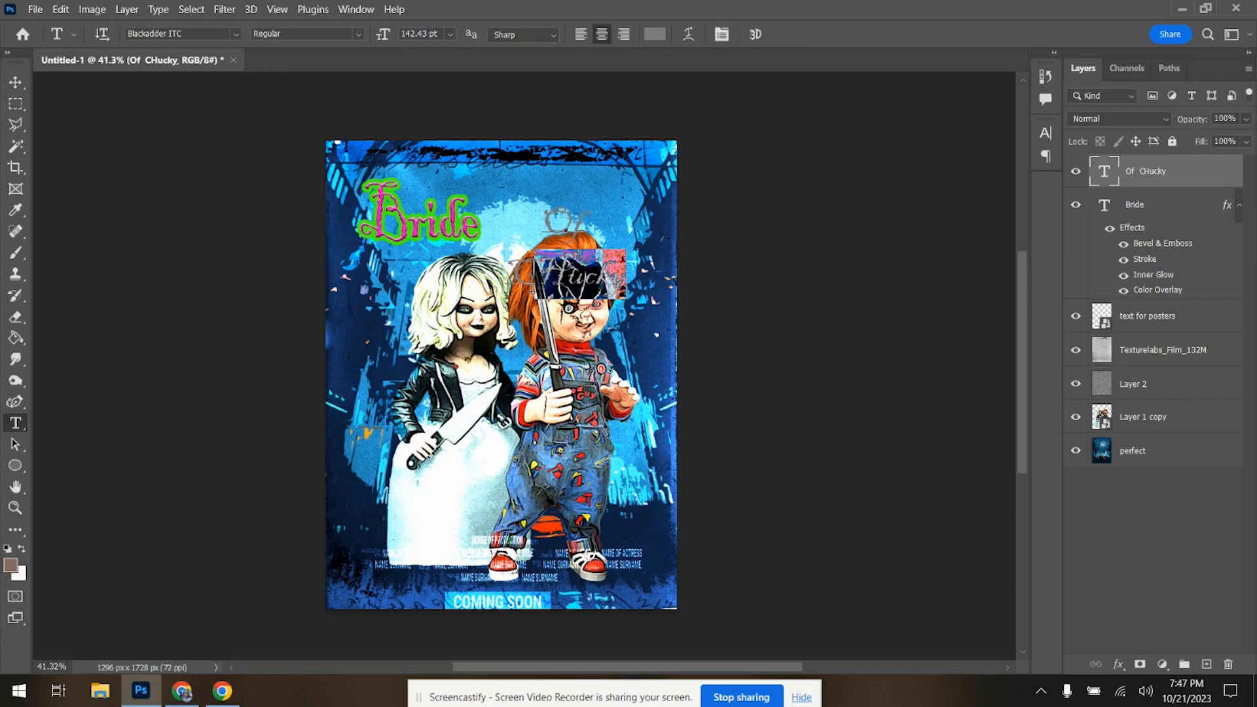
click(235, 36)
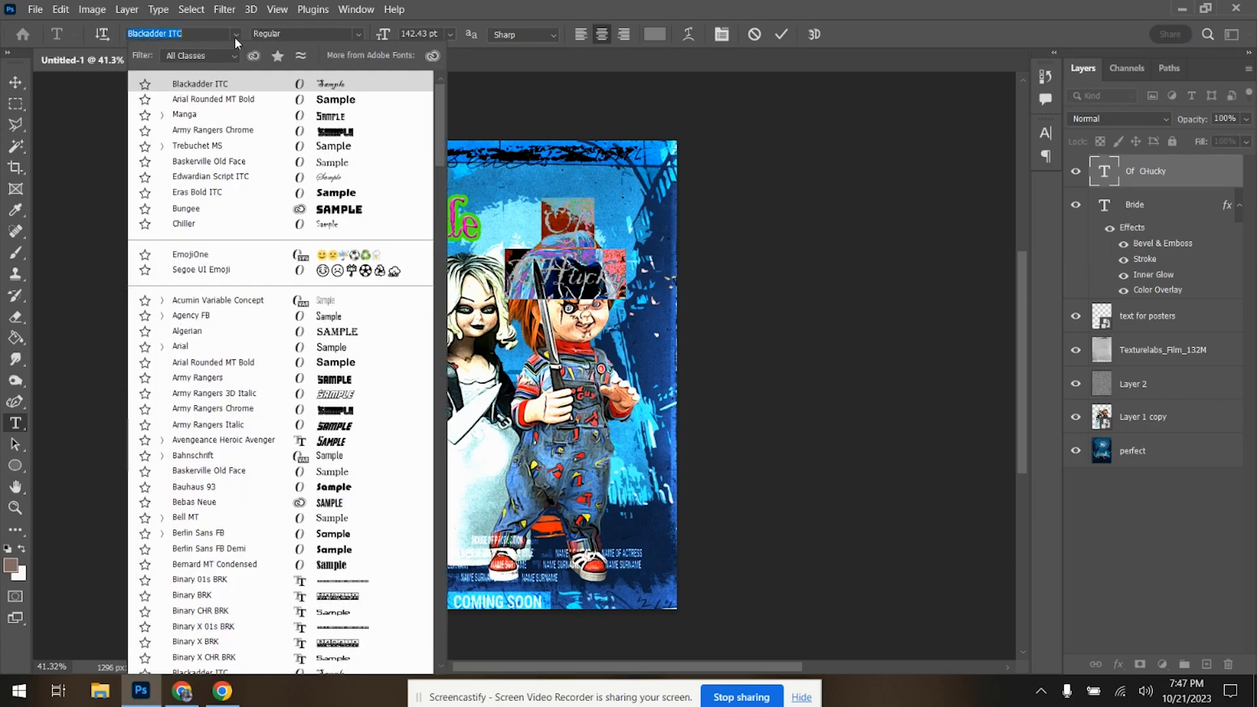
click(270, 108)
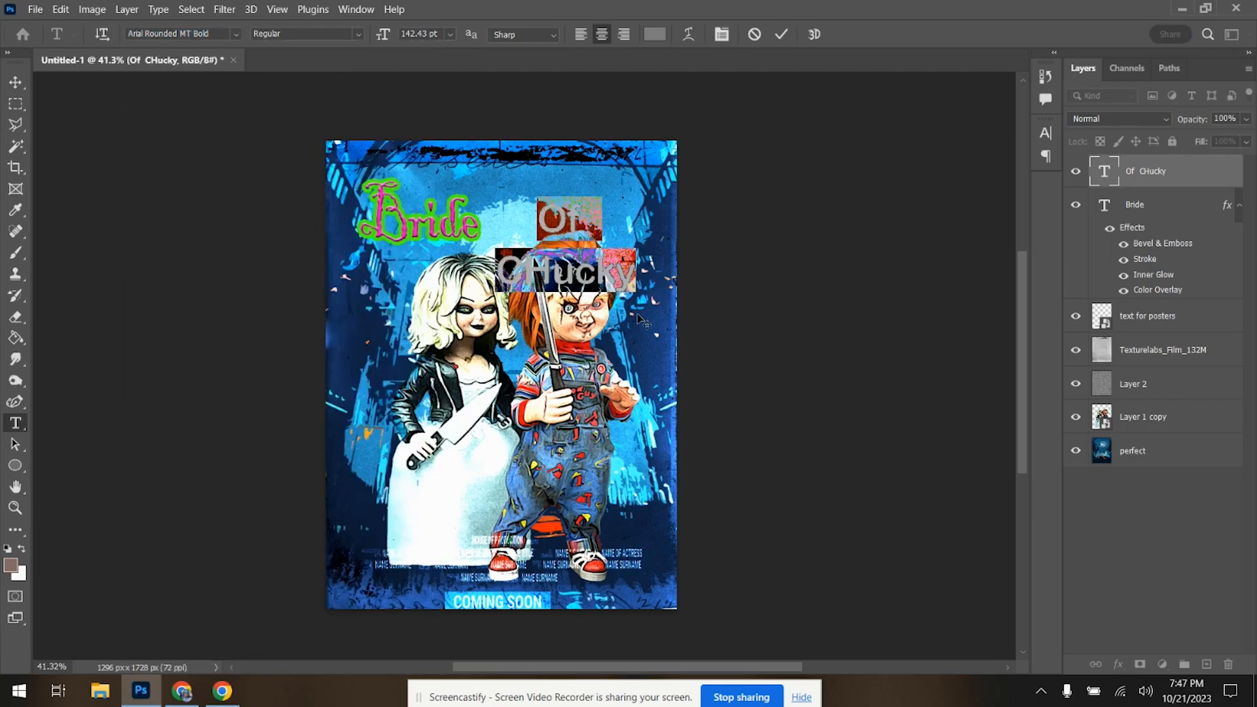
click(16, 82)
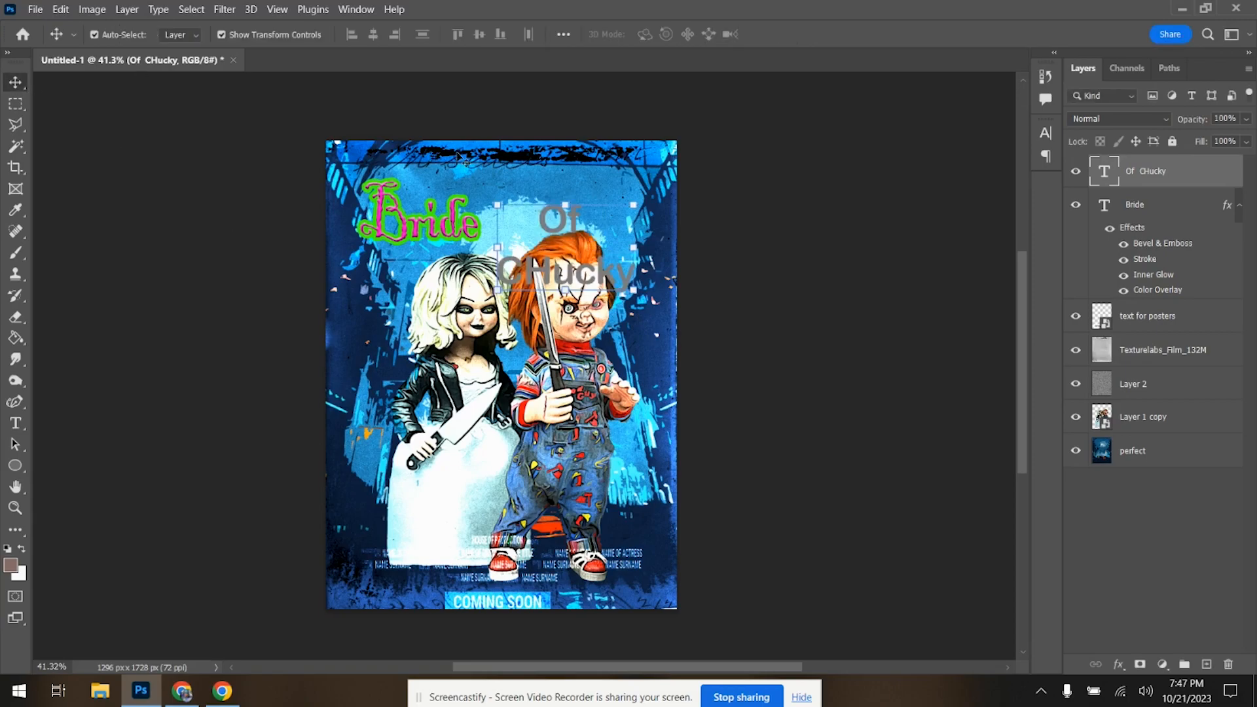
- Move the "Of CHucky" text up so CHucky lines up with the Bride title, and delete the word "Of"
drag(568, 233, 563, 178)
click(15, 424)
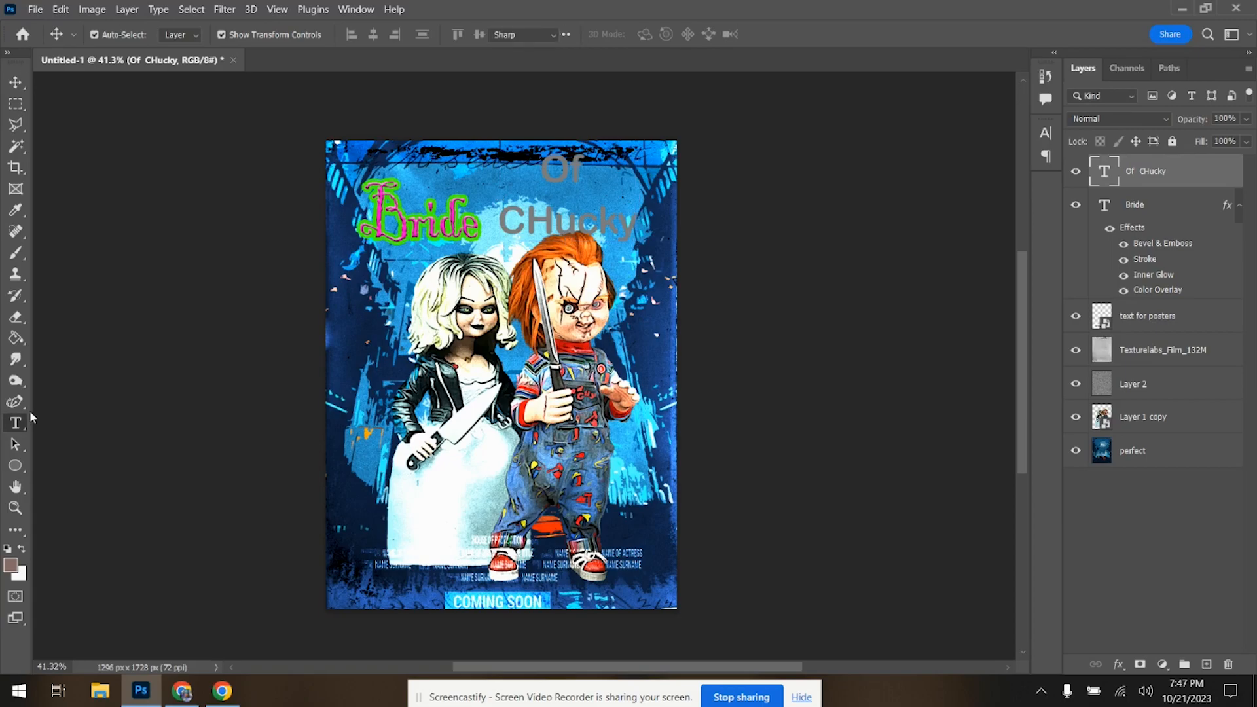
double_click(576, 169)
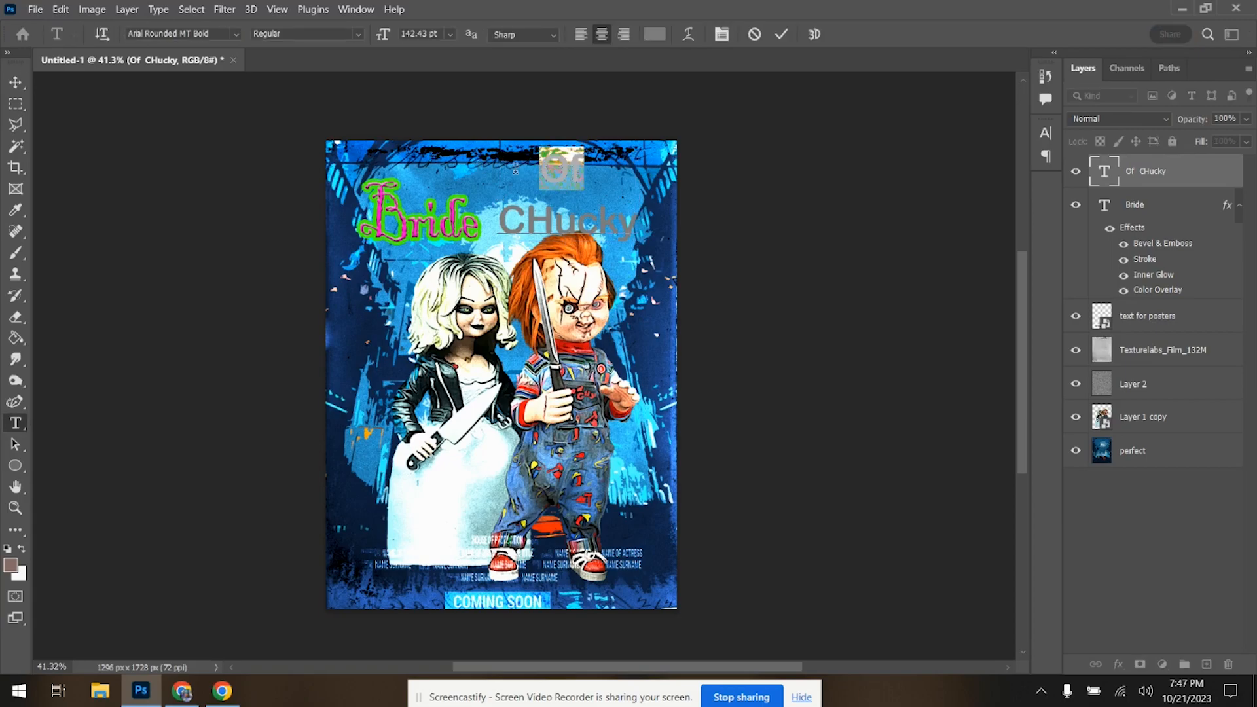
key(BackSpace)
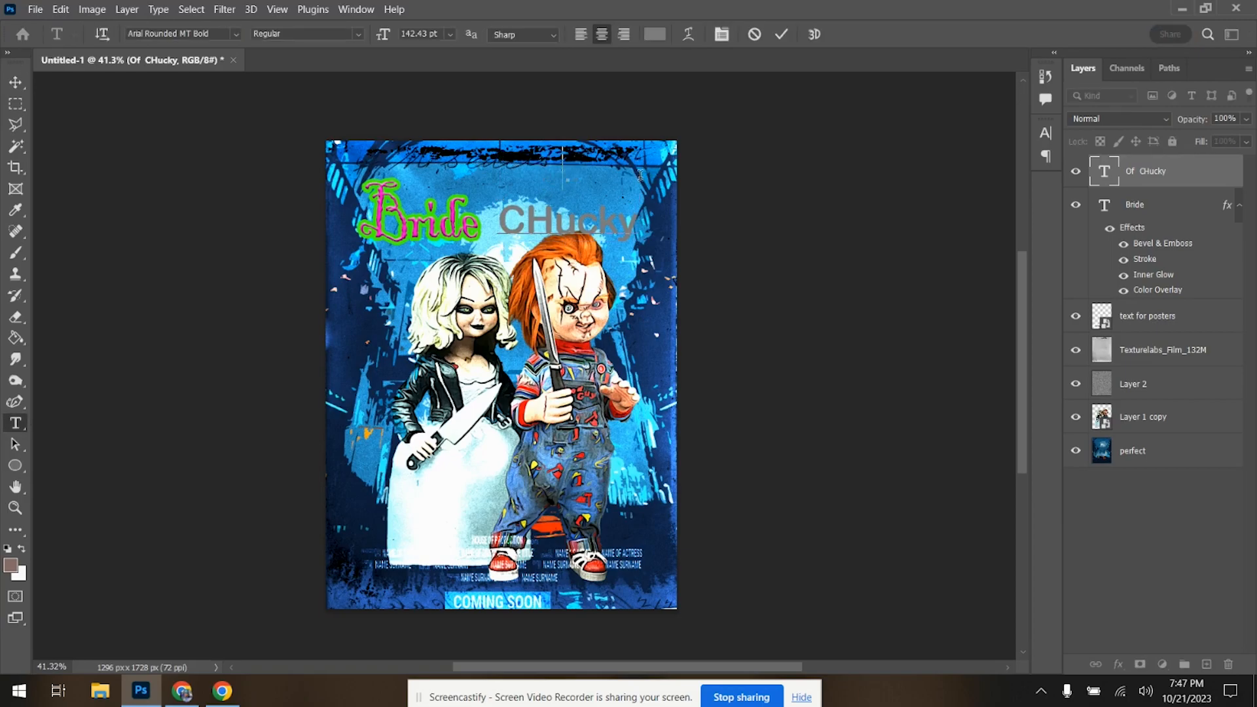
scroll(618, 178, up, 3)
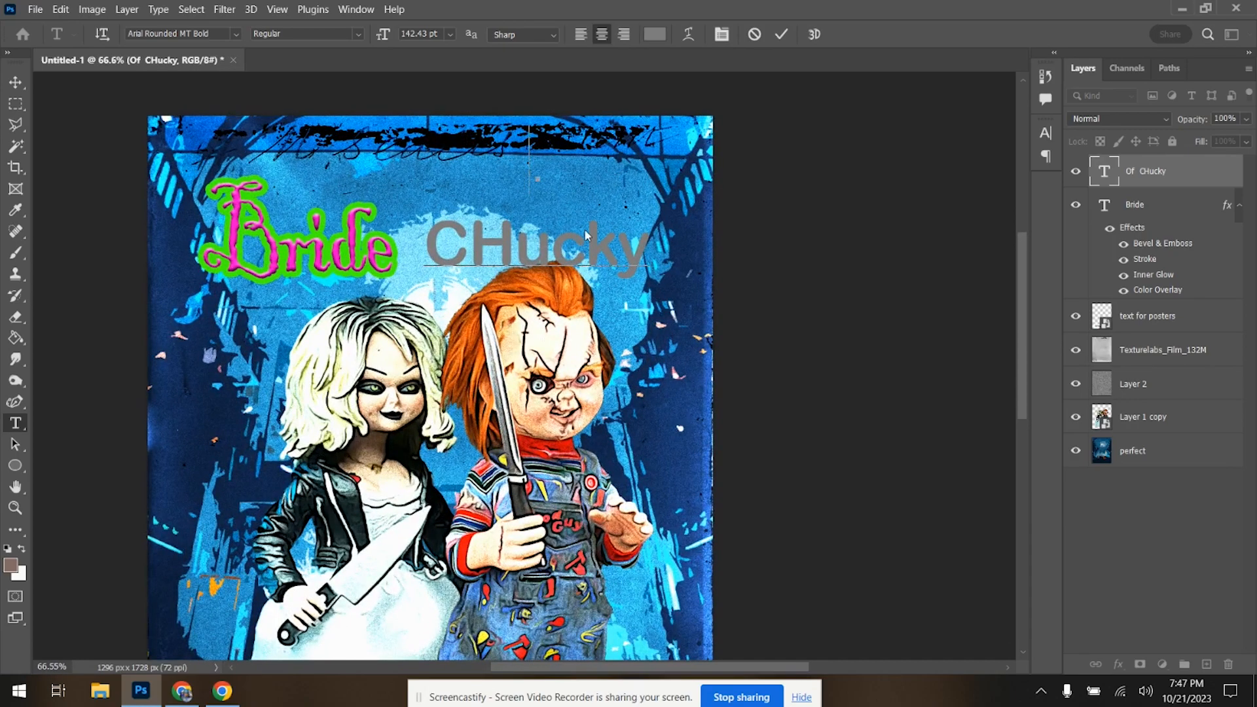
click(15, 83)
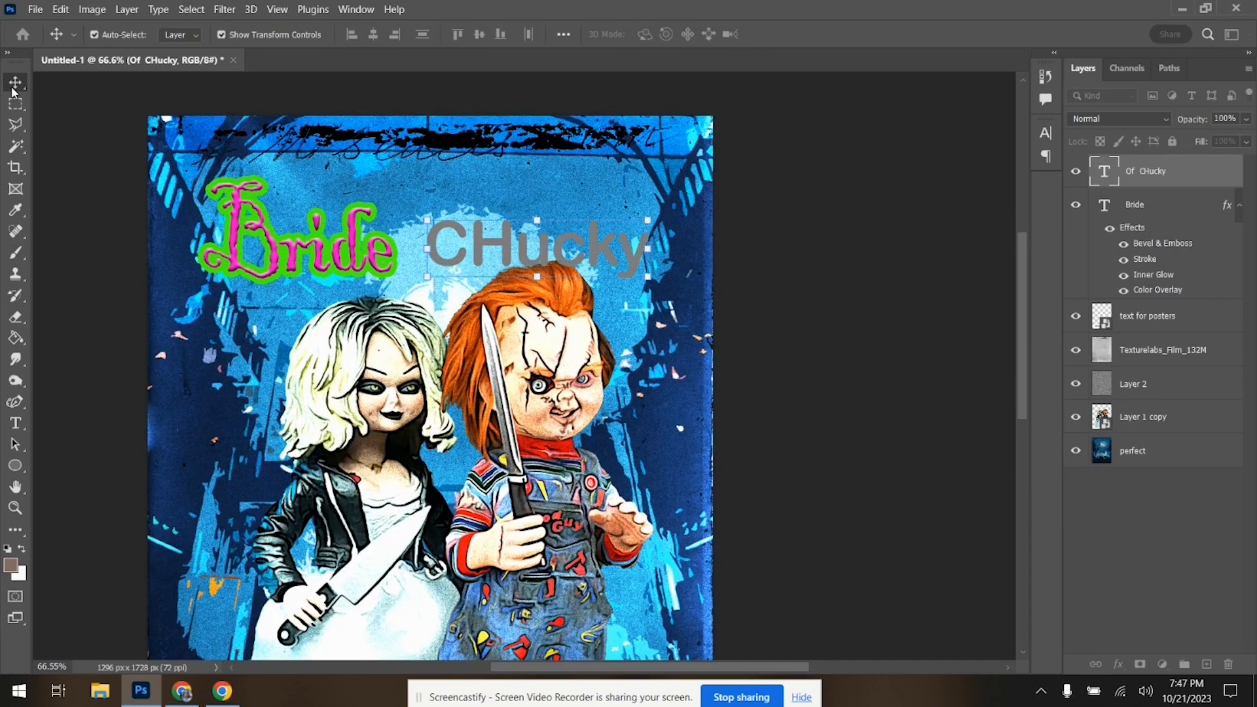
- Add a stroke and a color overlay to the CHucky text, with the overlay color set to red fd041b
double_click(1165, 172)
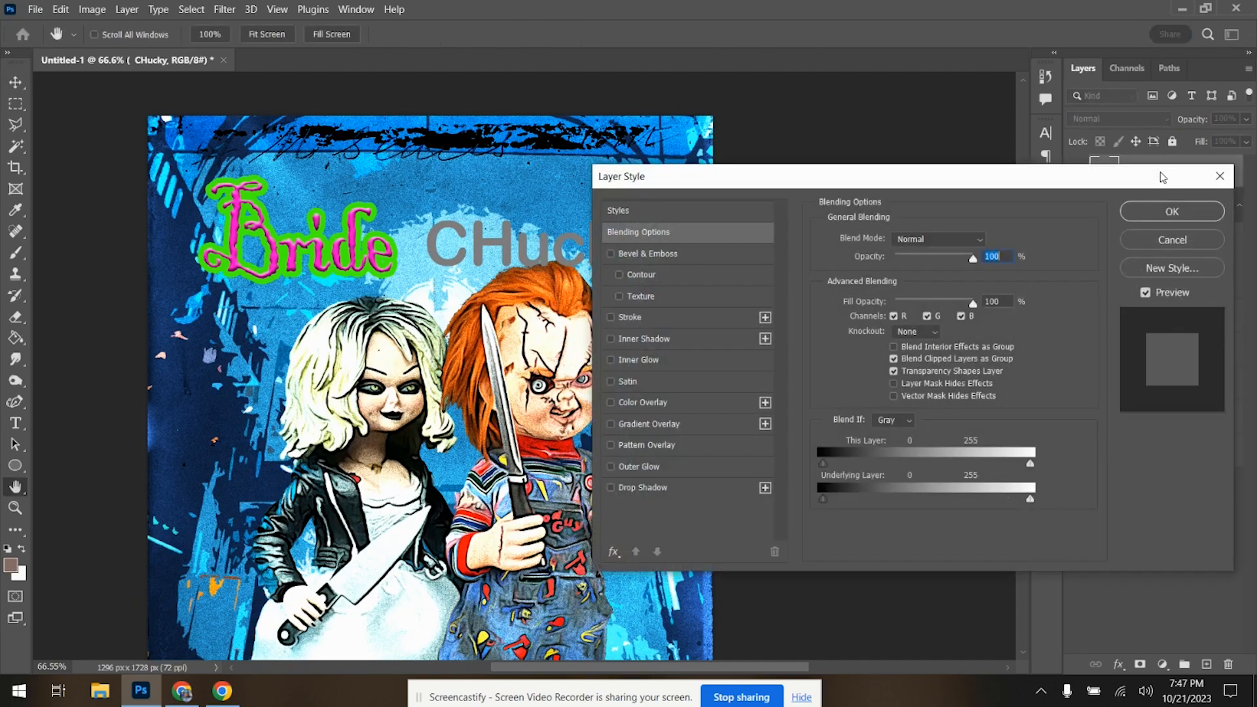
click(611, 316)
click(610, 402)
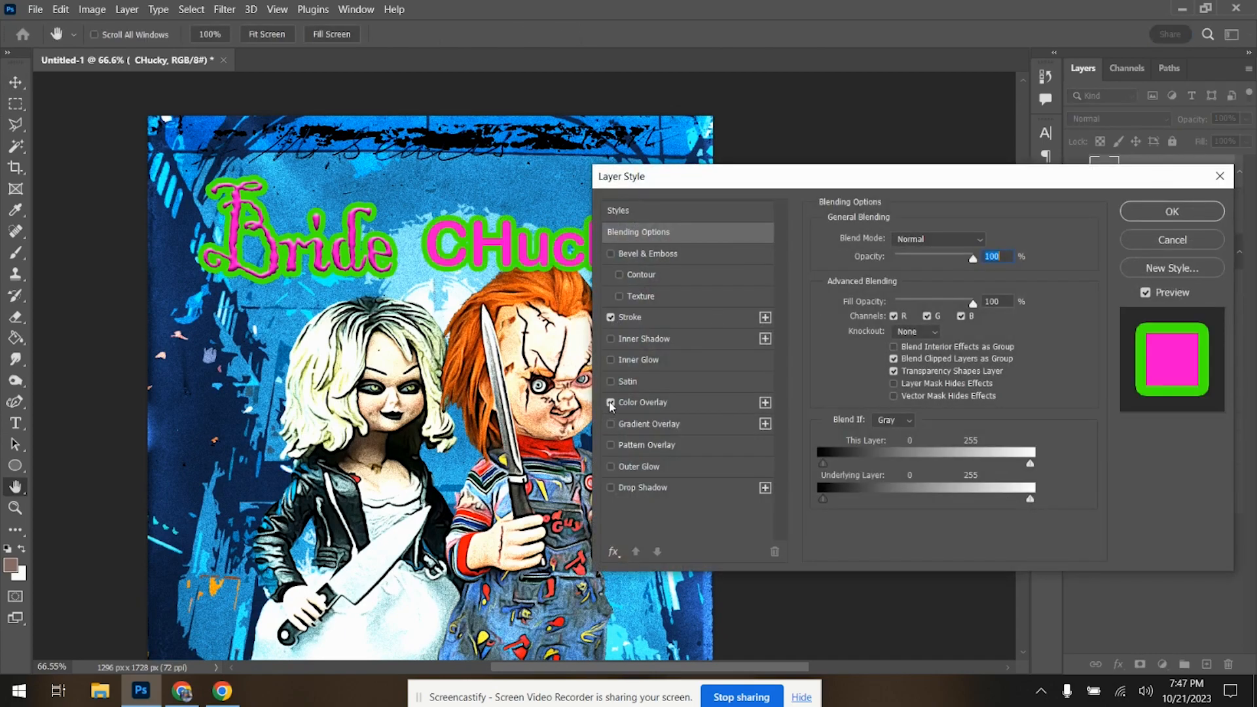
click(681, 404)
click(989, 241)
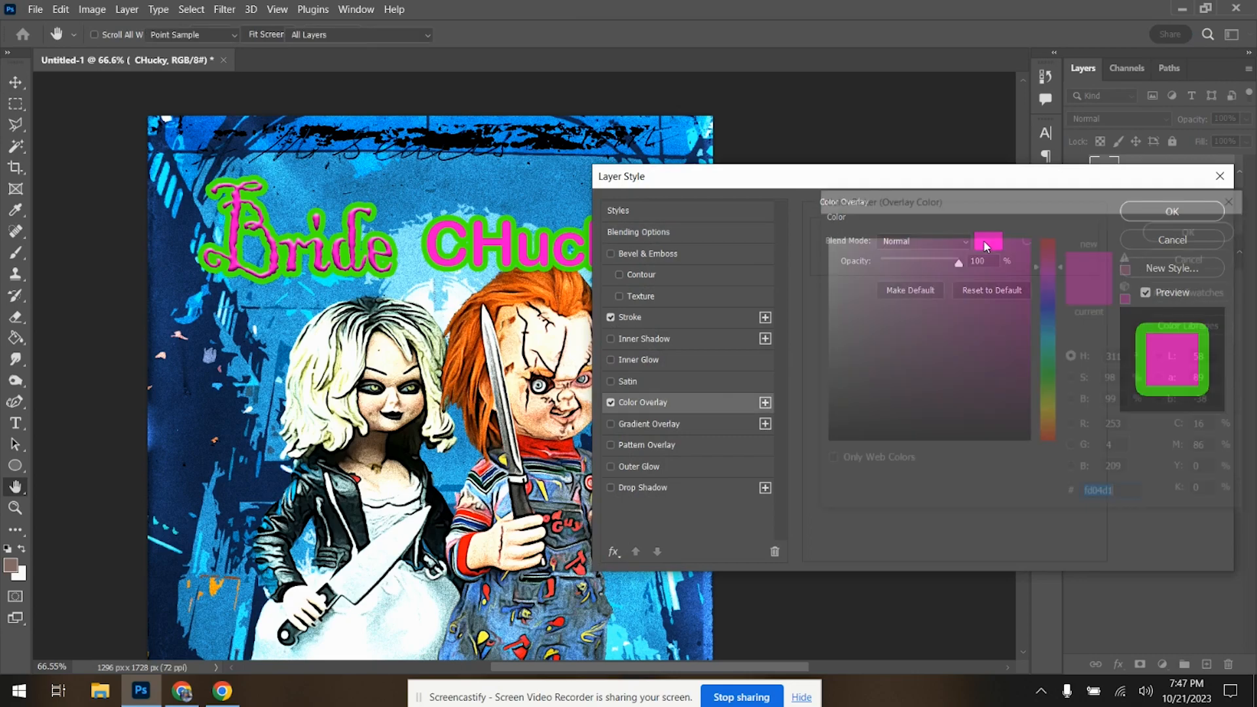
drag(1052, 244, 1064, 238)
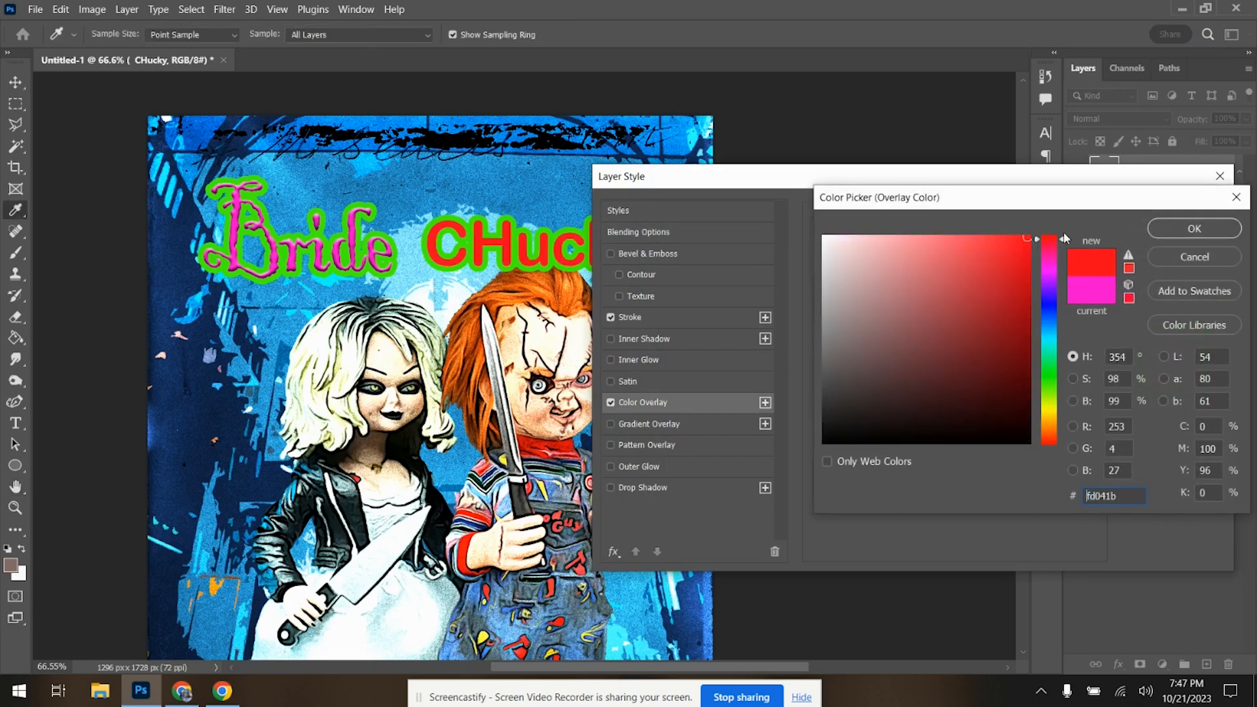
click(1194, 229)
- Change the color of the CHucky text's stroke to yellow
click(696, 318)
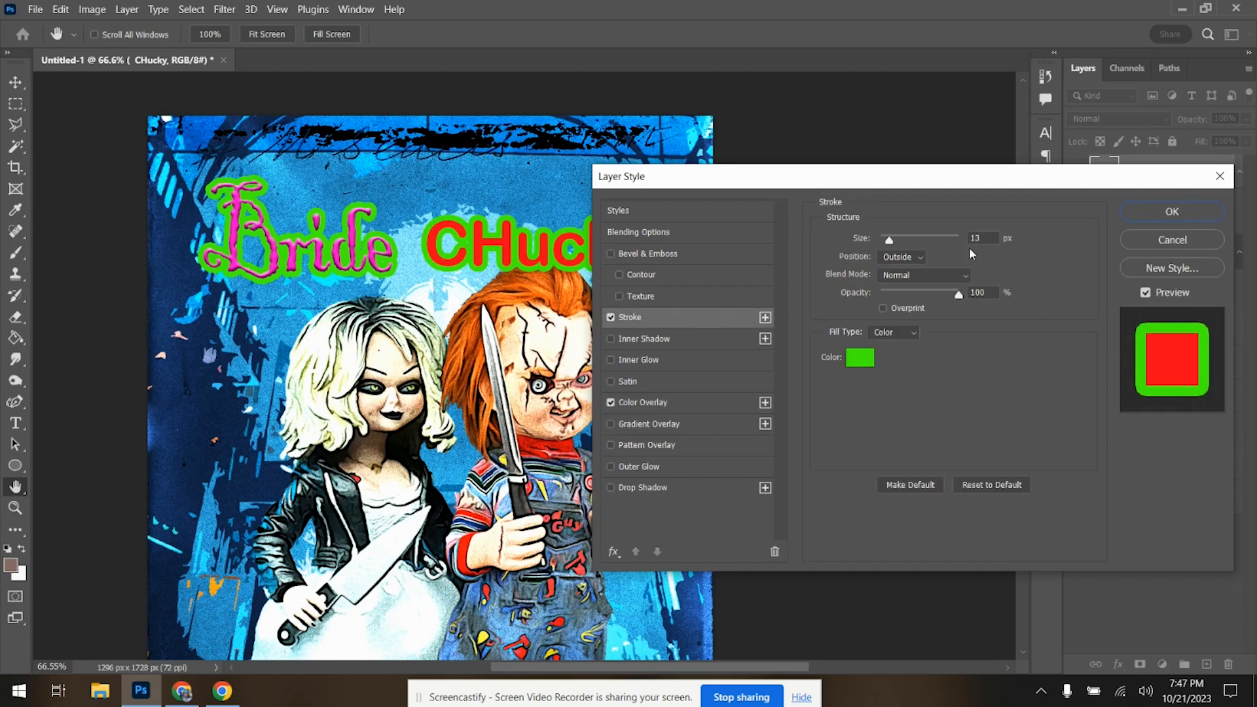
click(875, 355)
click(1050, 409)
click(1165, 235)
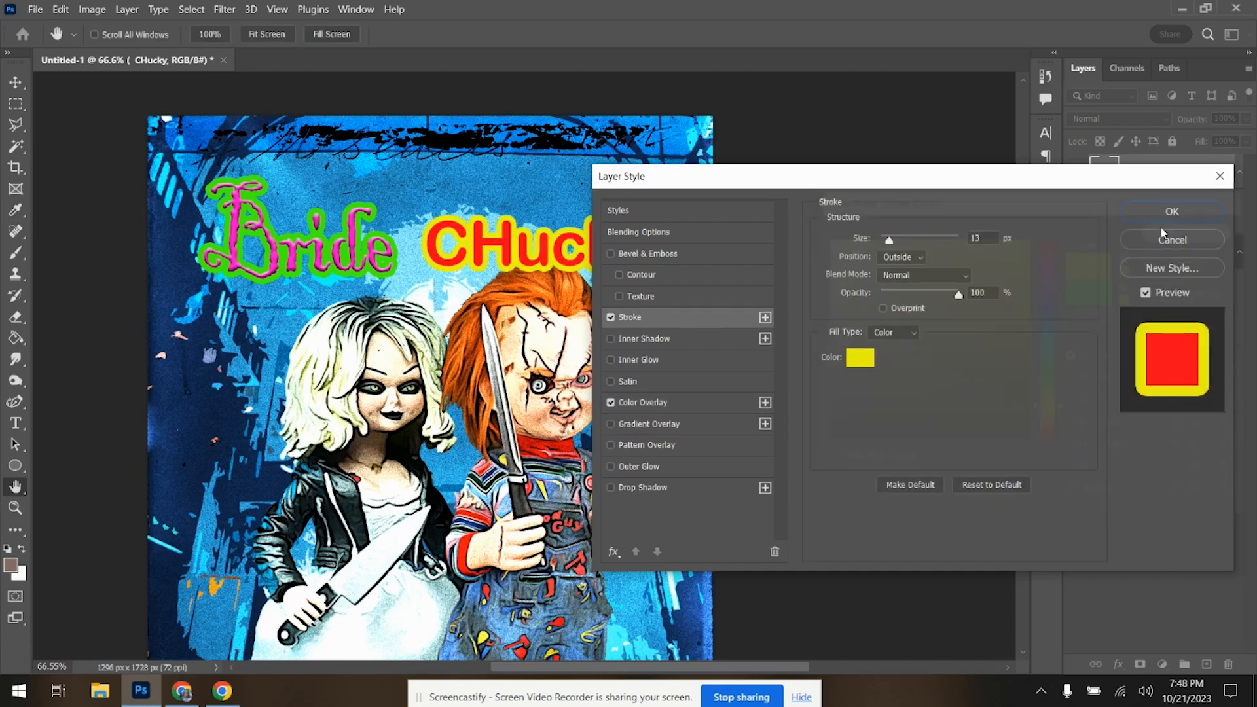
- Add a black drop shadow to the CHucky text and set the shadow size to 5 px
click(611, 488)
click(675, 492)
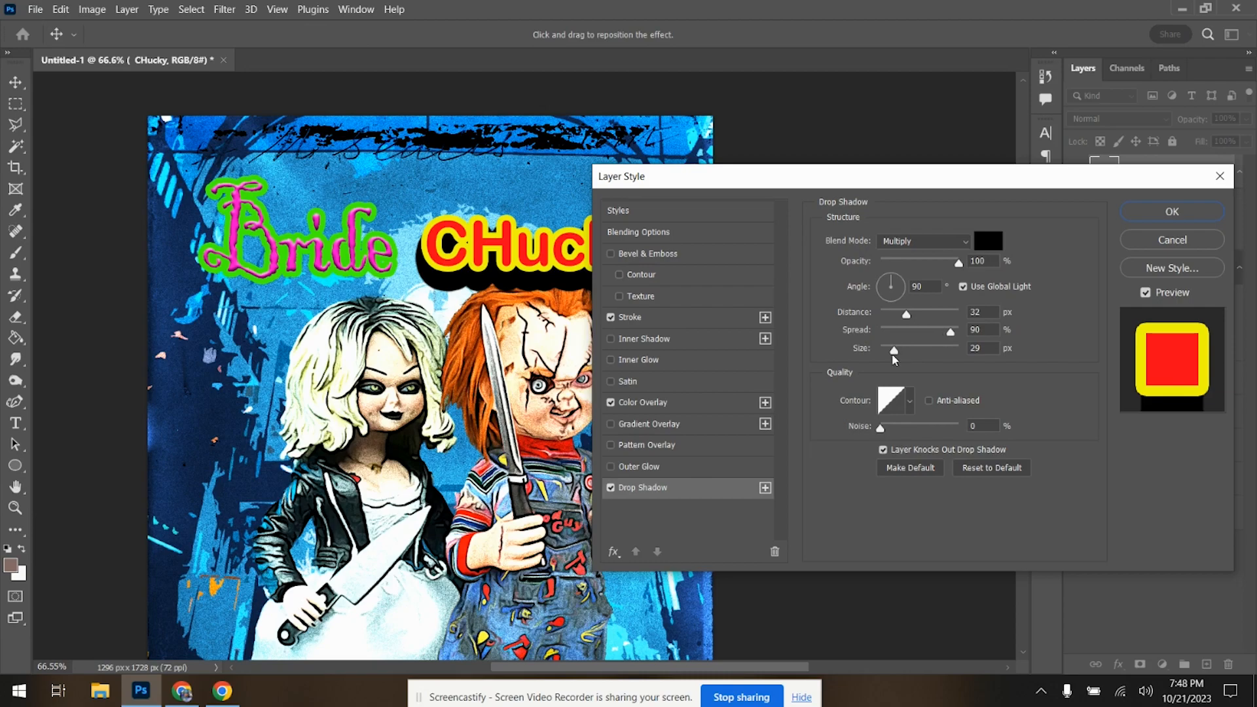
drag(895, 354, 886, 354)
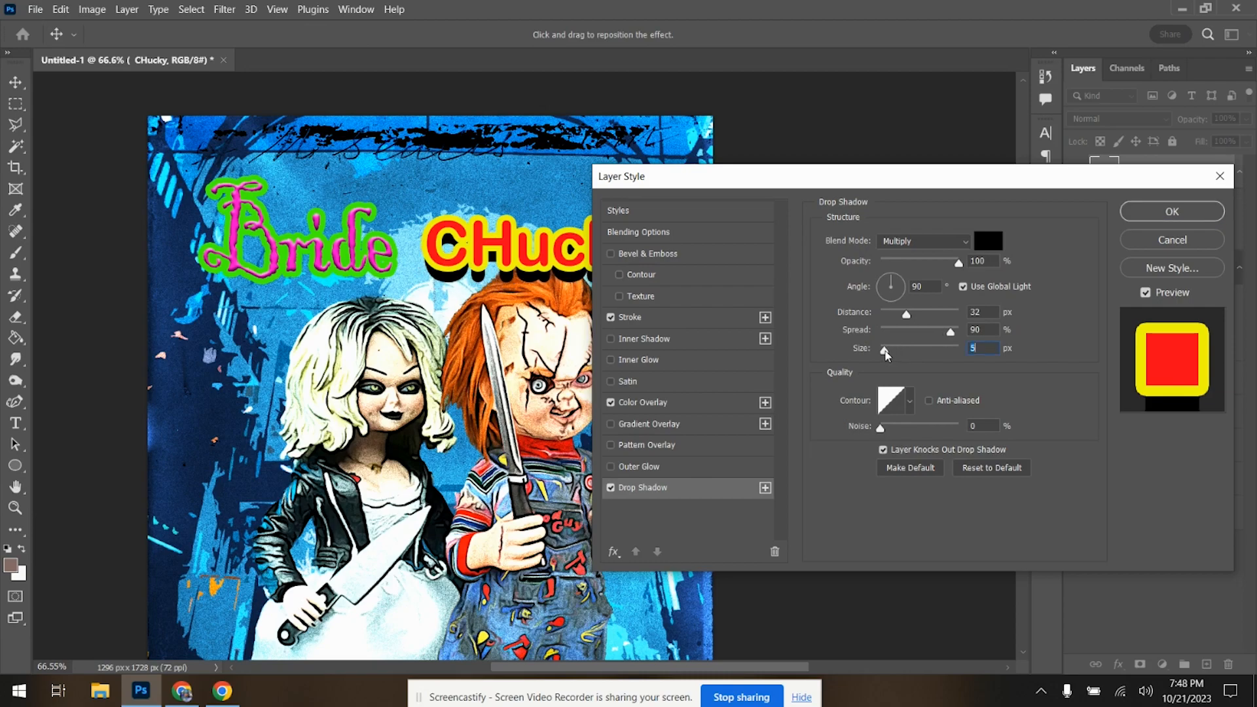
click(1160, 212)
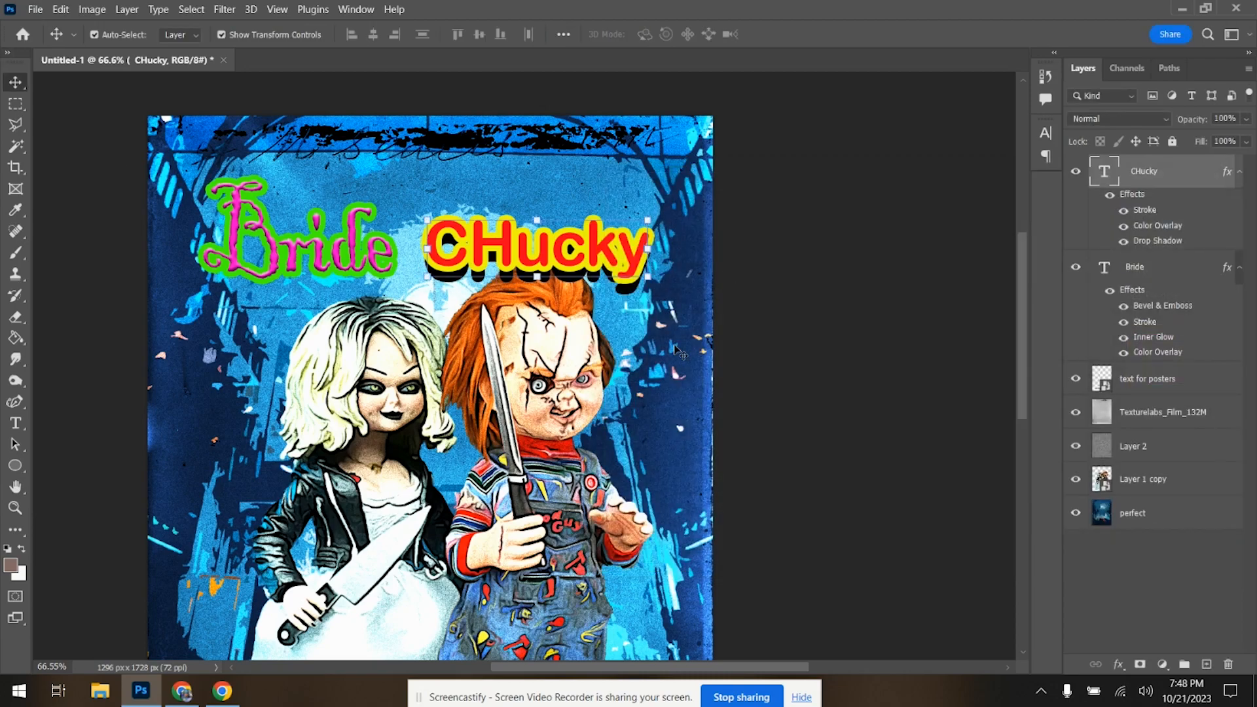
- Scale the CHucky text to about 87%, rotate it about -9.7 degrees and shift it slightly upward
drag(648, 220, 628, 173)
mouse_move(643, 249)
mouse_down()
mouse_move(656, 216)
mouse_move(644, 231)
mouse_up()
drag(524, 250, 536, 229)
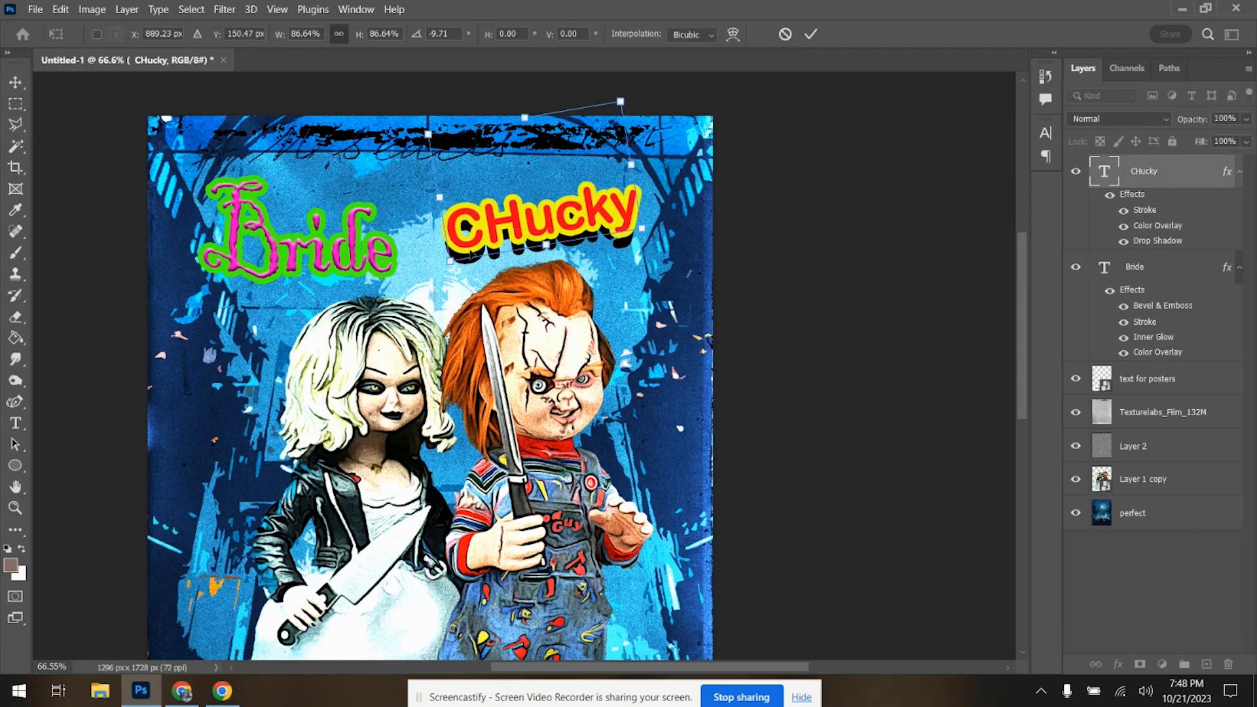
- Move the Bride text higher on the poster and tilt it slightly clockwise
click(1155, 267)
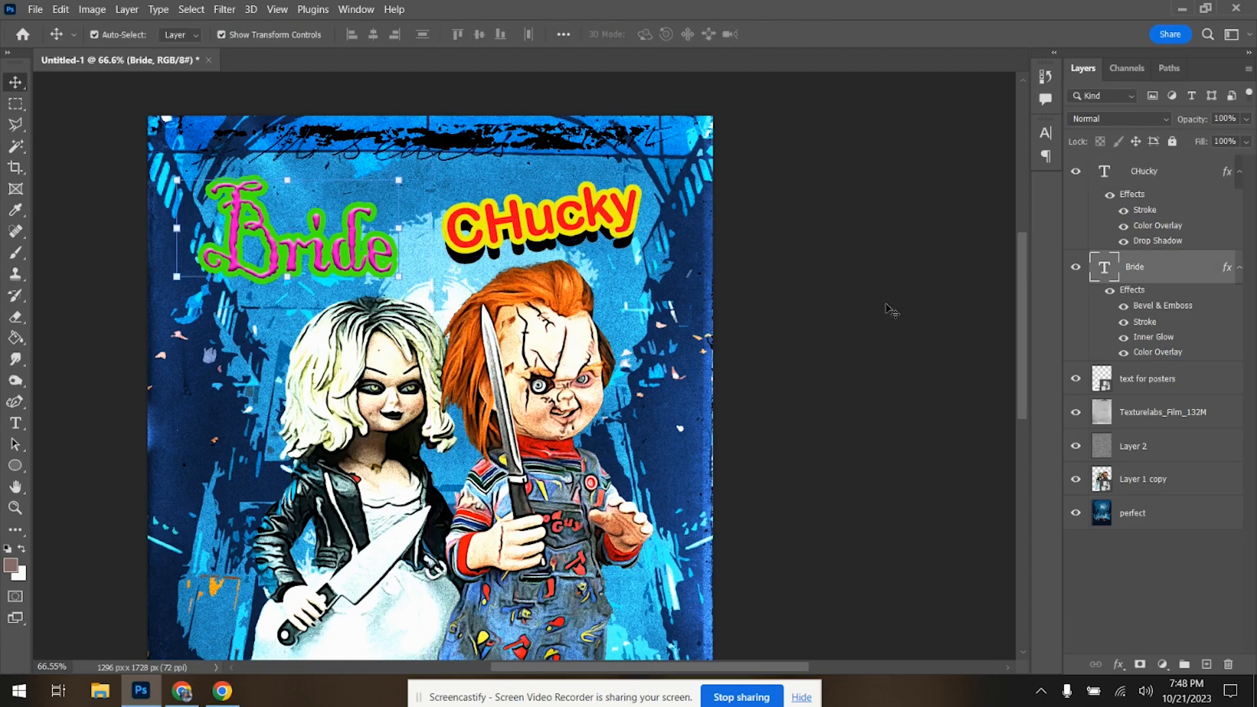
drag(304, 246, 289, 220)
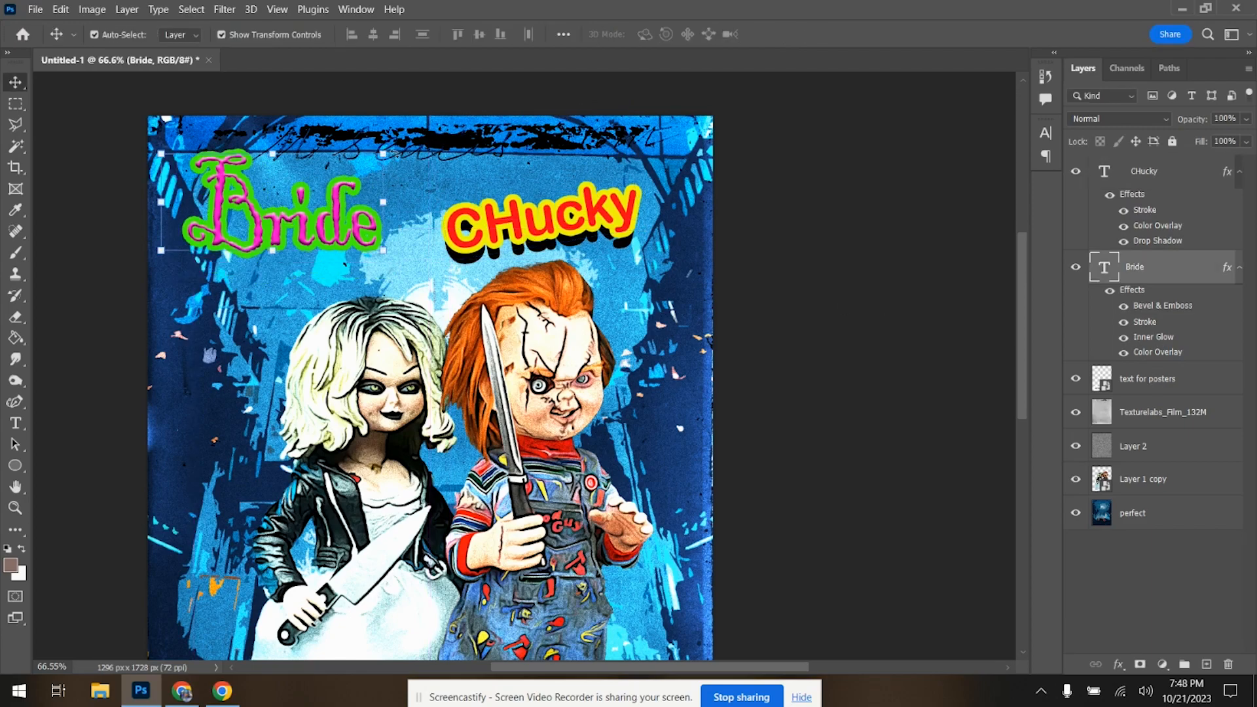
drag(385, 154, 415, 156)
drag(324, 223, 347, 229)
- Add a new text layer reading "OF" between the dolls' heads in the Harry P font
click(23, 425)
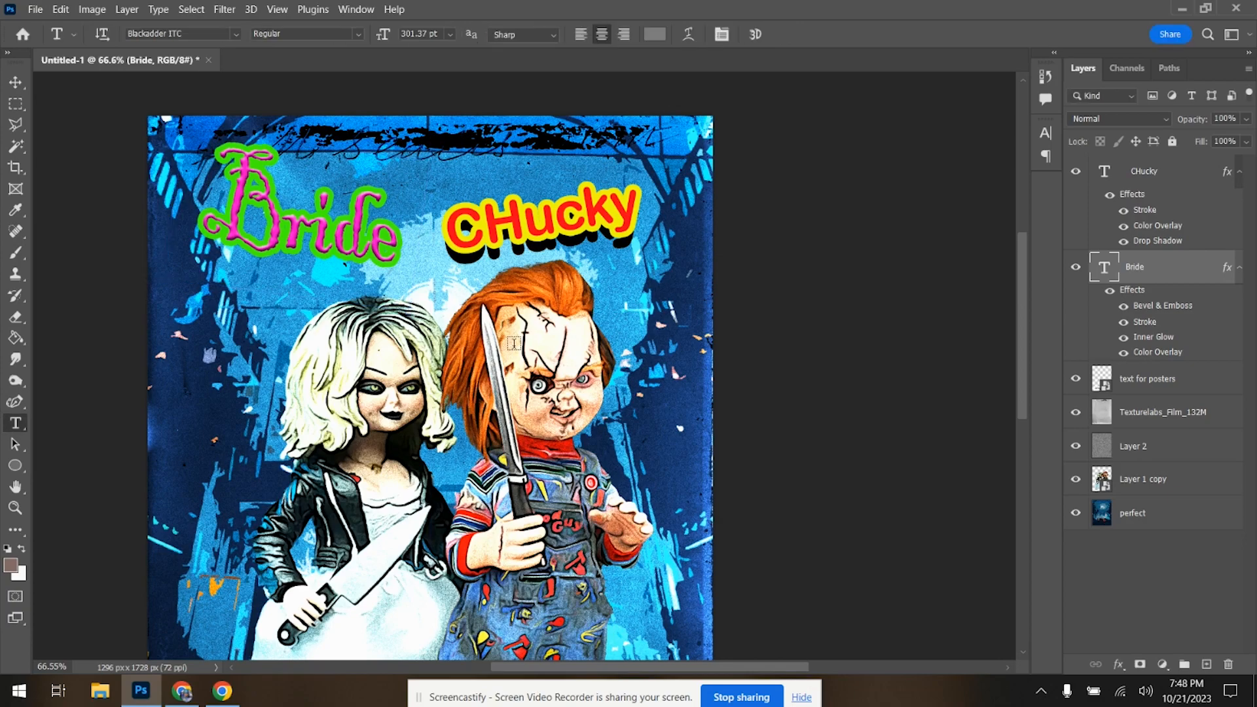
click(445, 335)
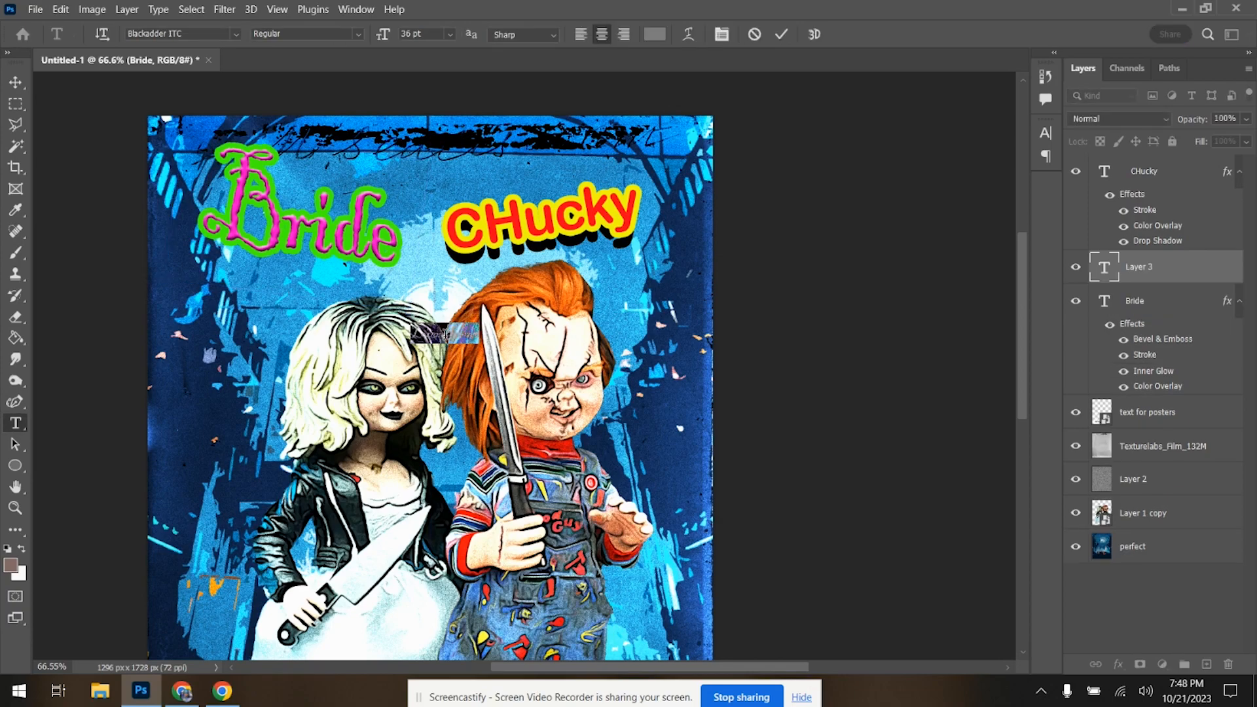
key(BackSpace)
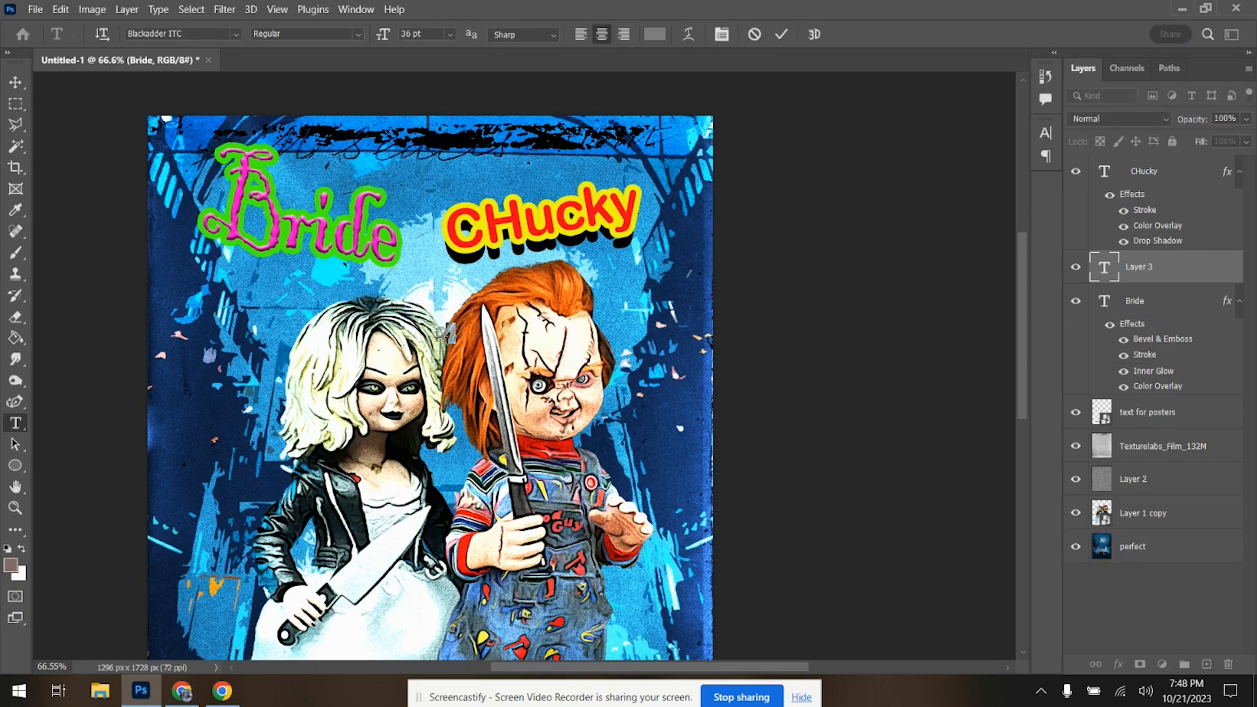
click(236, 34)
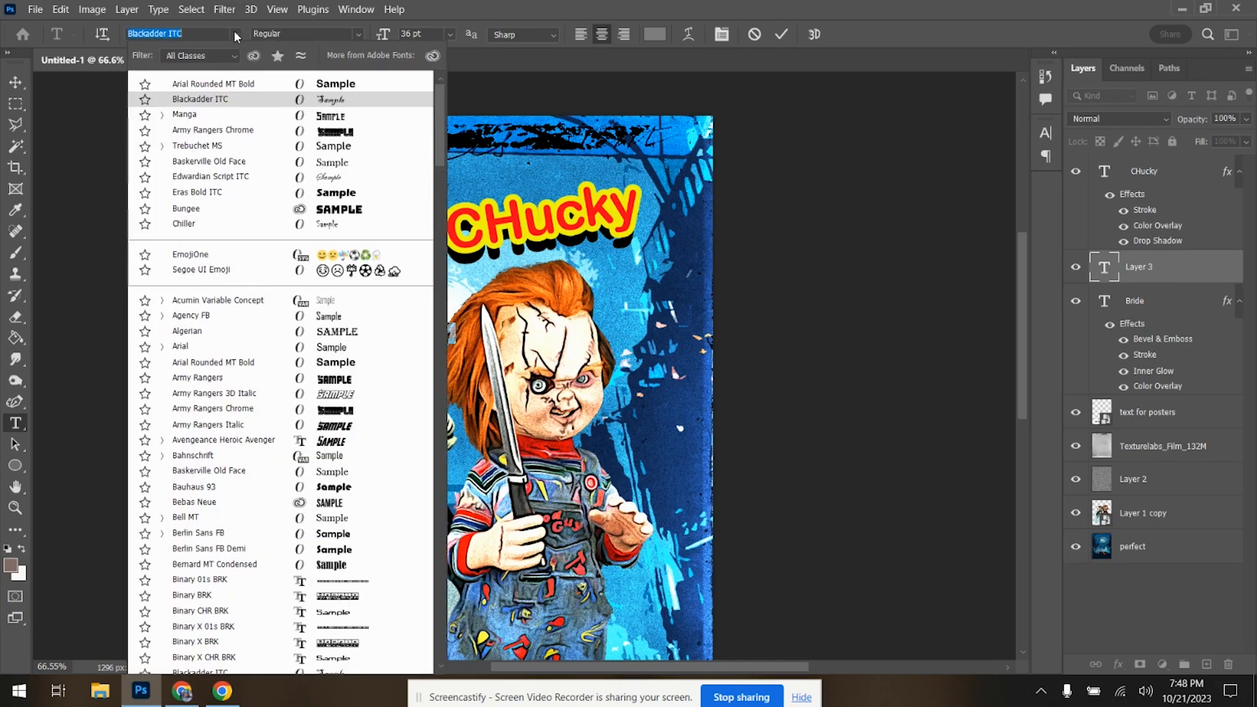
scroll(305, 445, down, 2)
scroll(308, 445, down, 9)
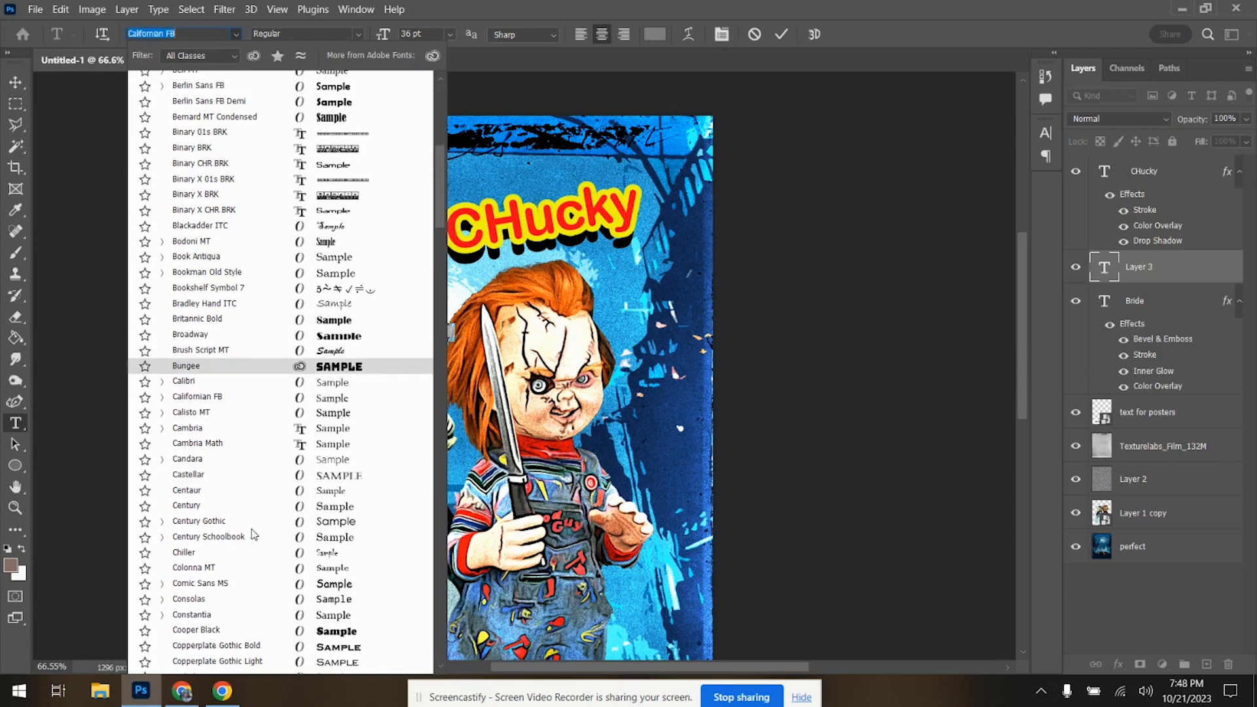
scroll(254, 533, down, 5)
scroll(319, 452, down, 9)
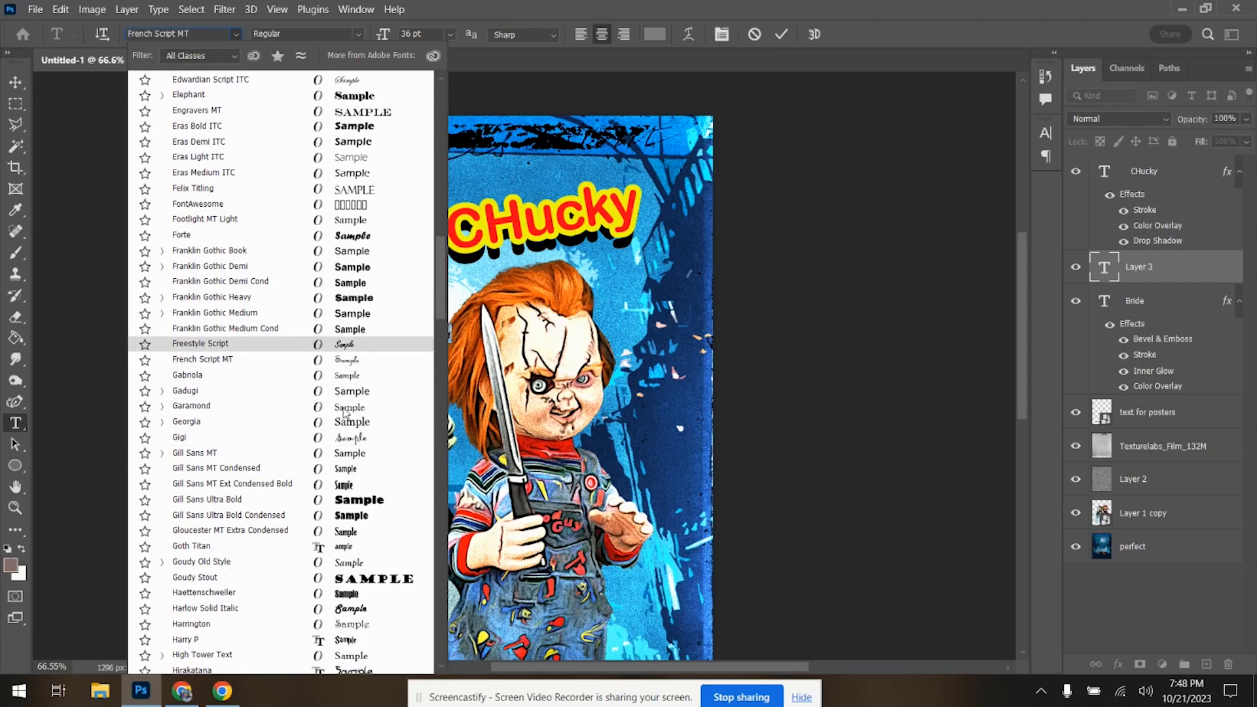
scroll(317, 546, down, 1)
scroll(316, 546, down, 1)
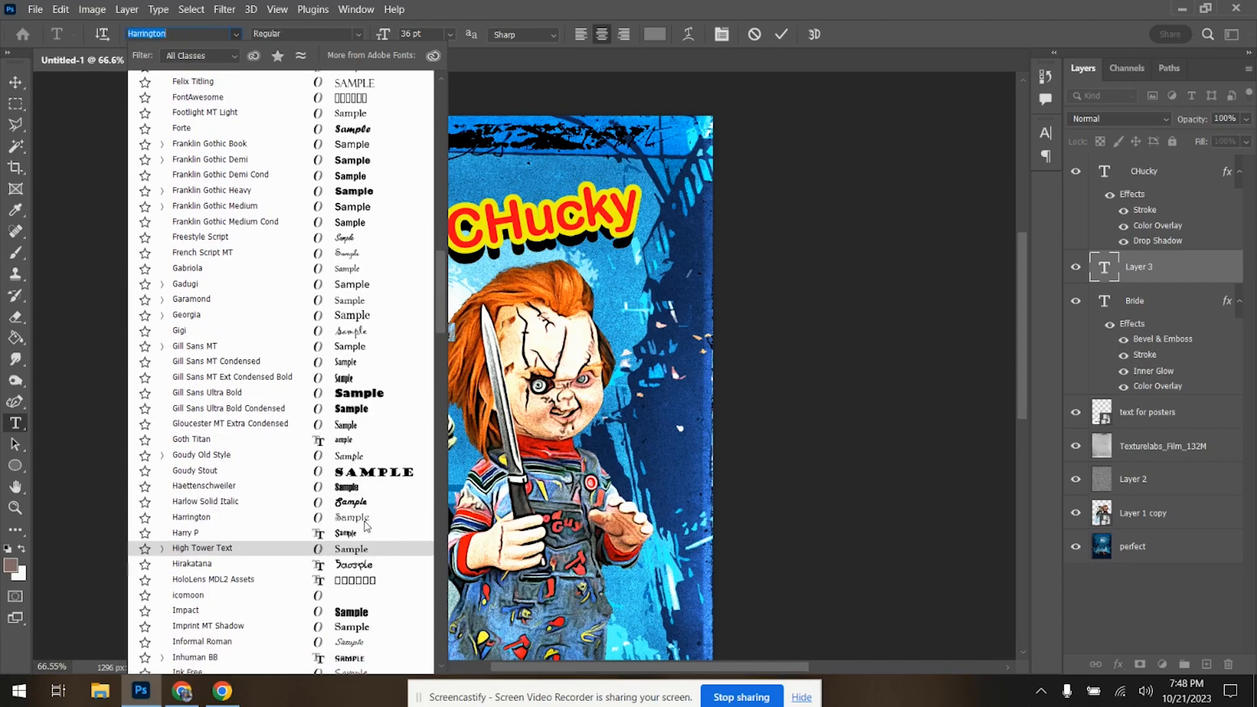
click(352, 539)
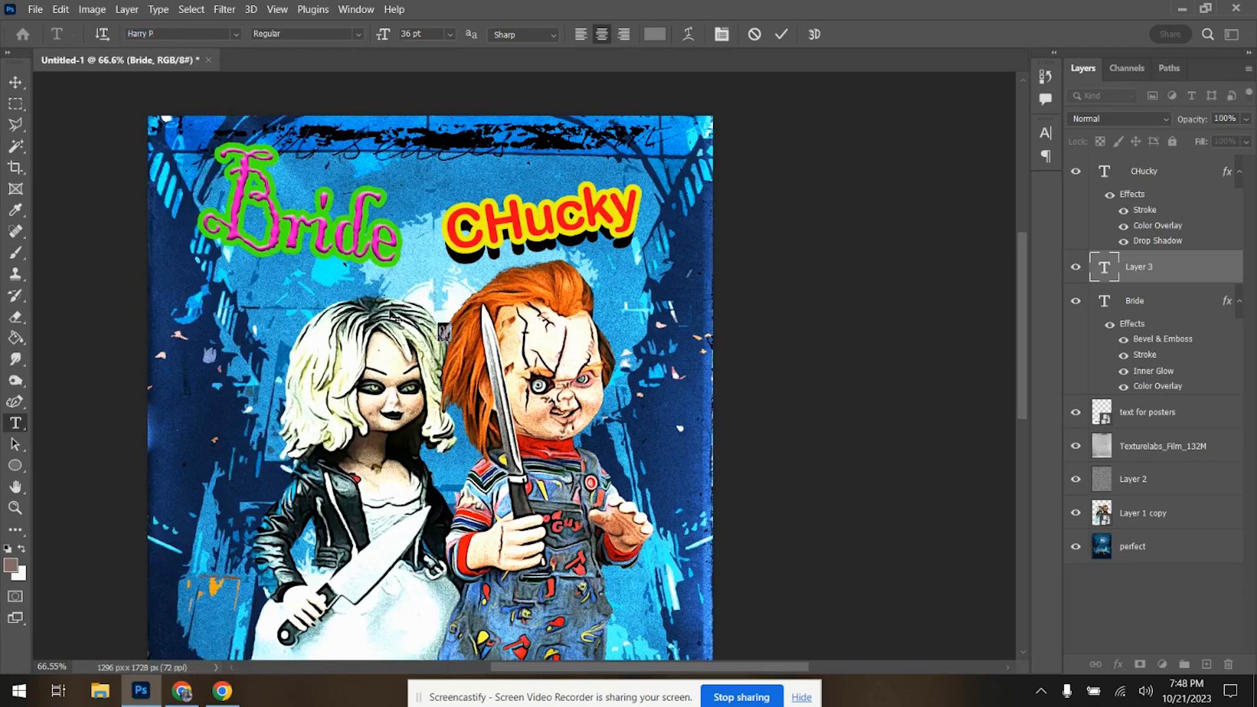
click(19, 83)
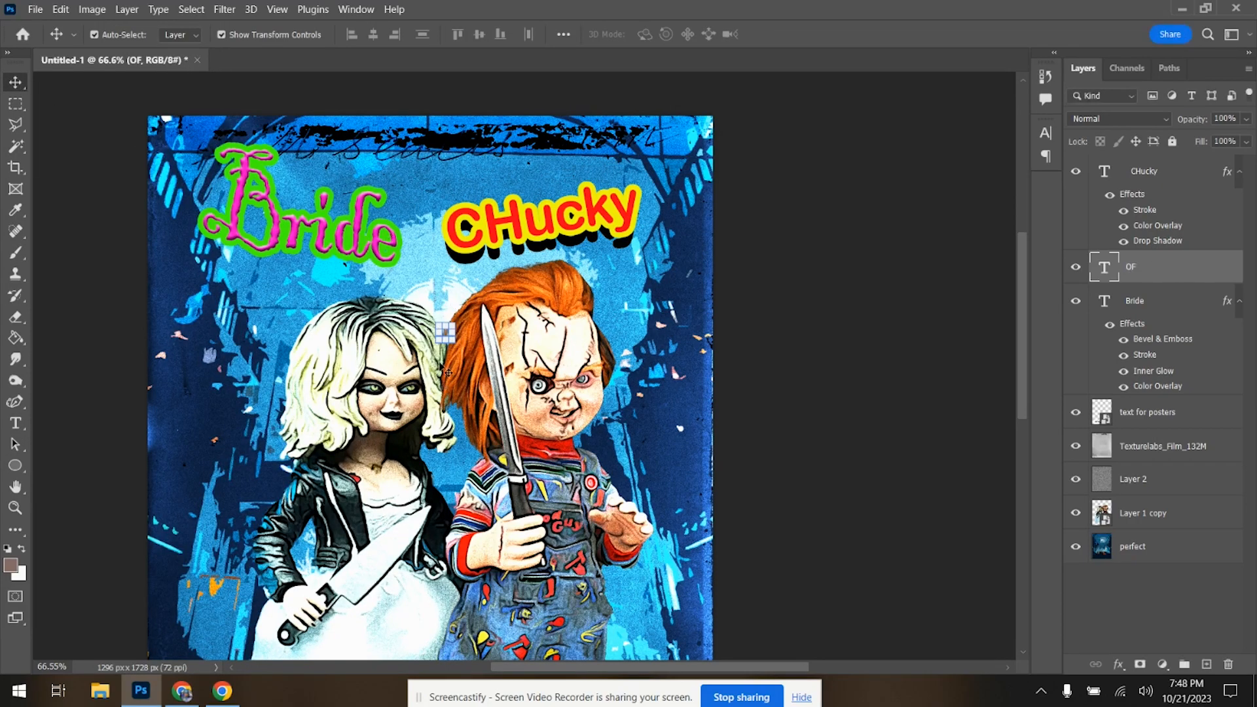
- Enlarge the OF text between Bride and CHucky, and move its layer above the CHucky layer
drag(457, 343, 427, 253)
drag(1192, 261, 1188, 164)
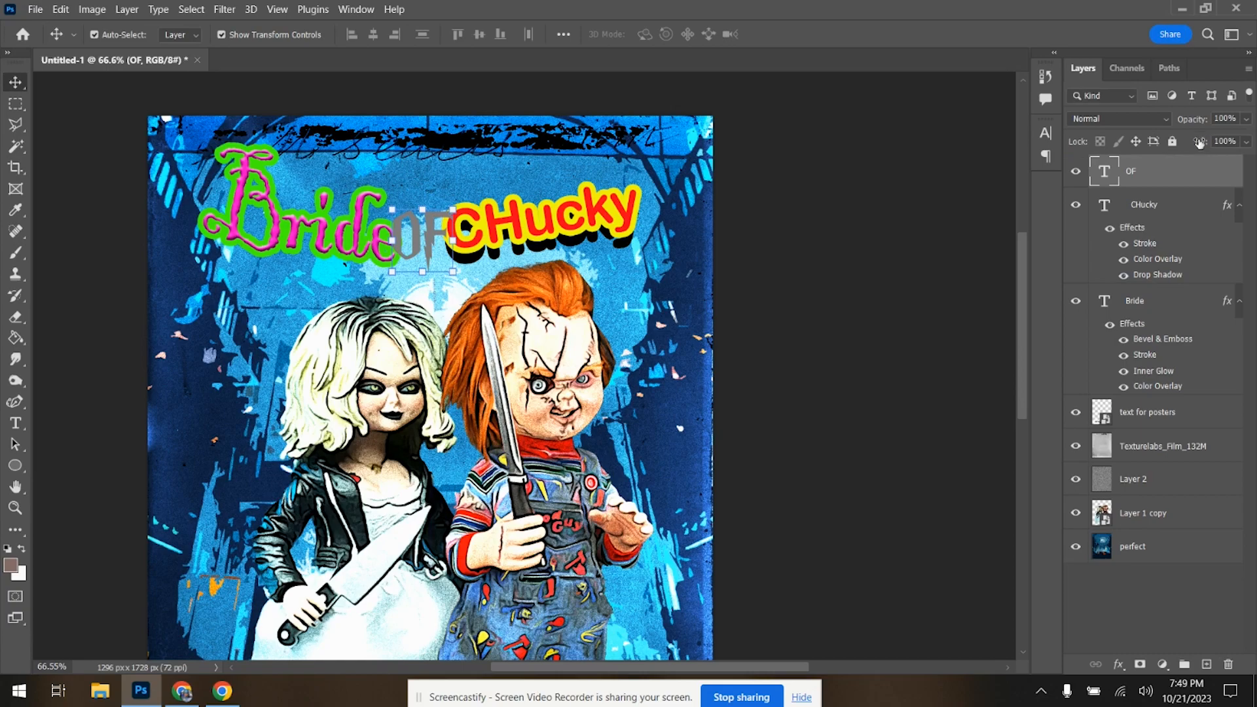
- Apply Satin and a red Color Overlay to the OF text, leaving Stroke disabled
double_click(1183, 182)
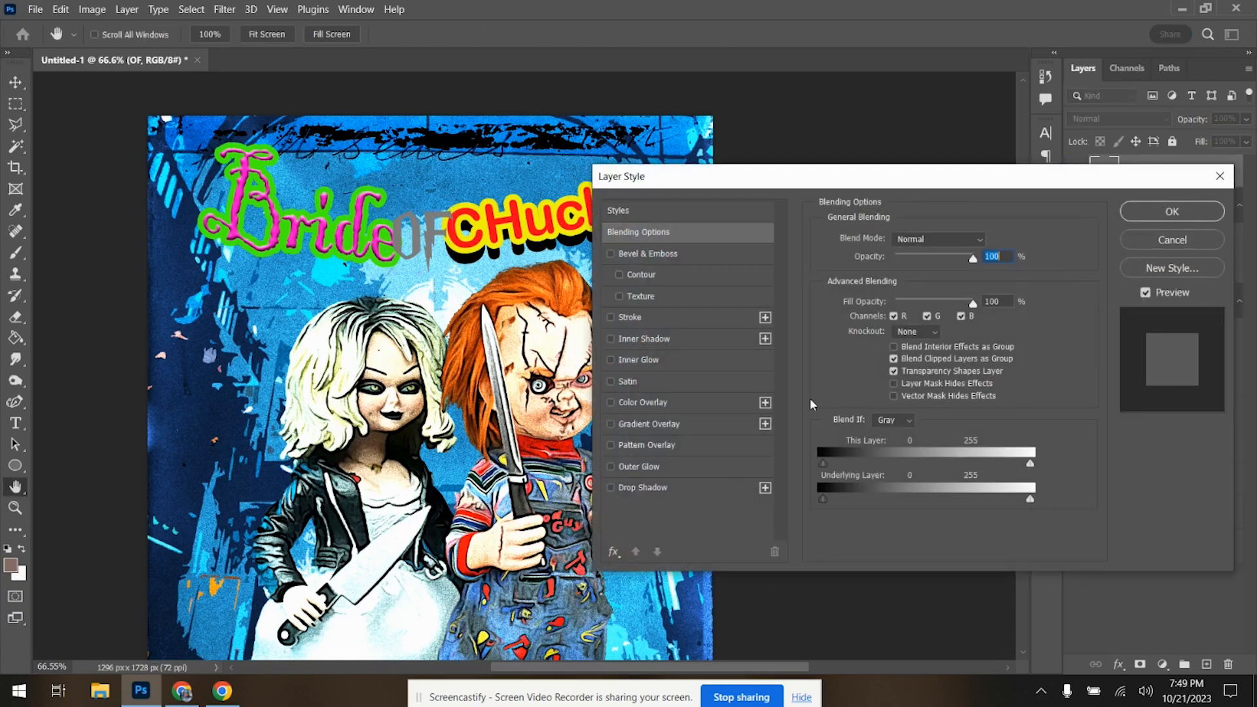
click(611, 318)
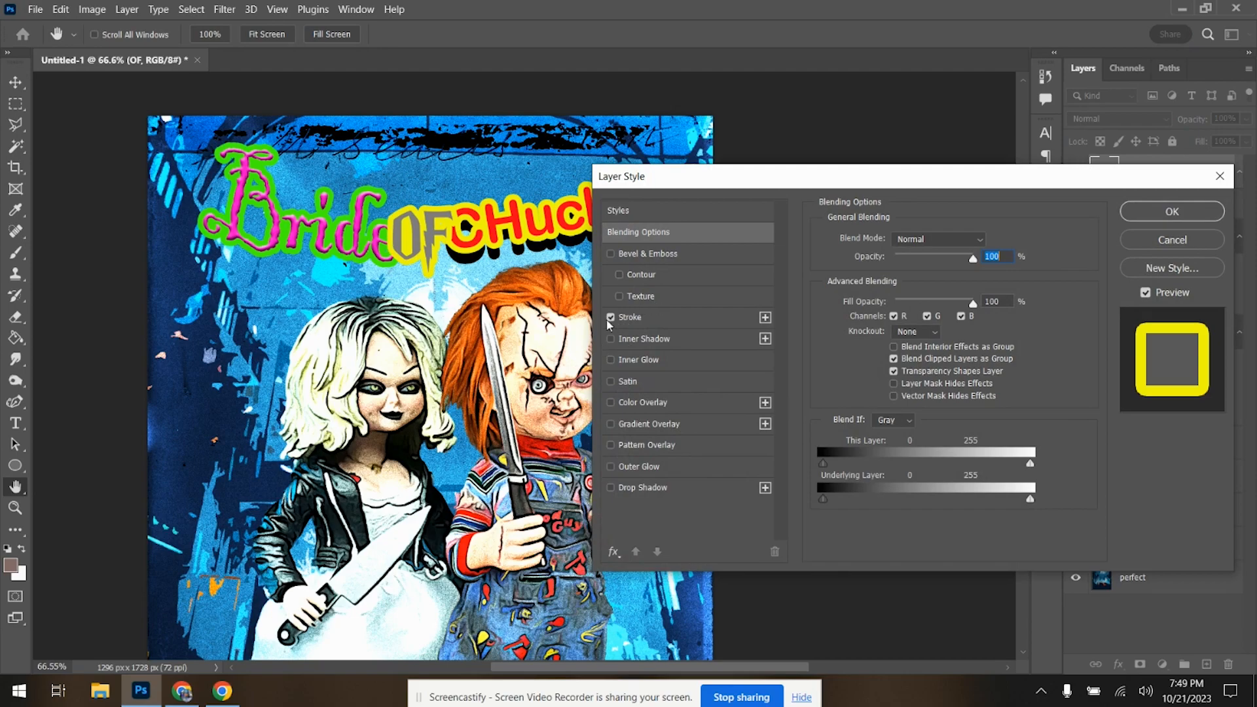
click(610, 323)
click(611, 318)
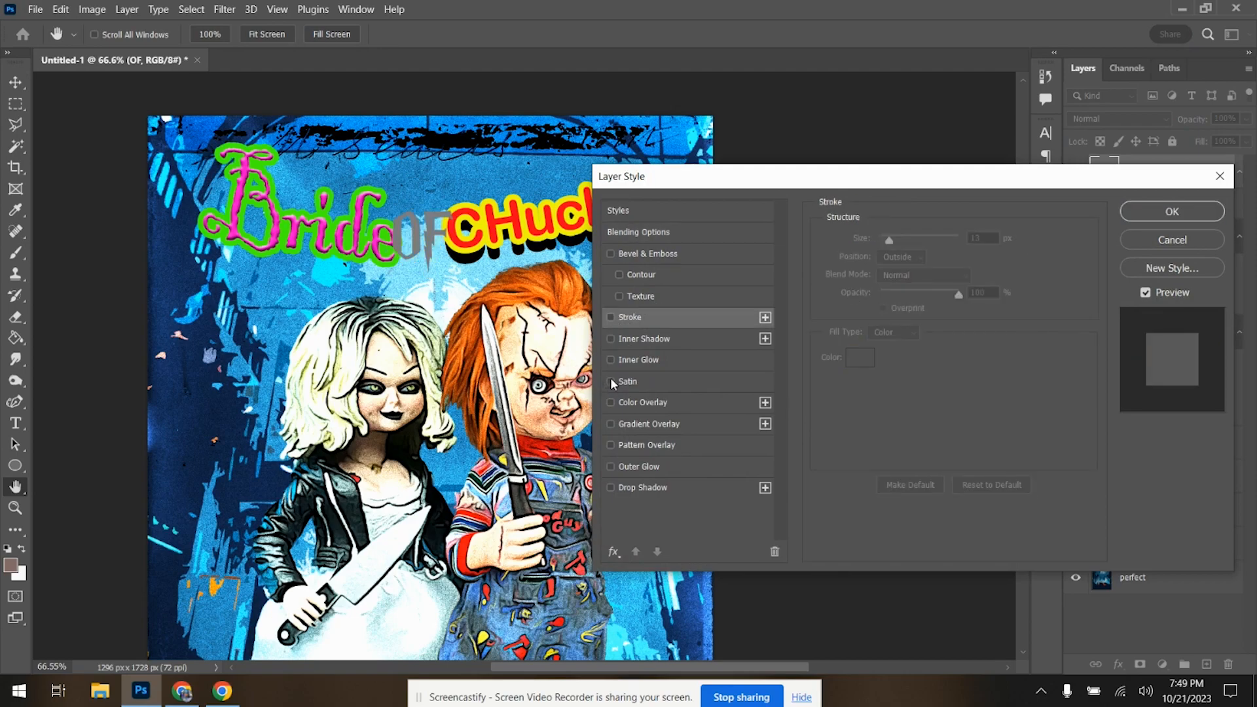
click(611, 382)
click(611, 403)
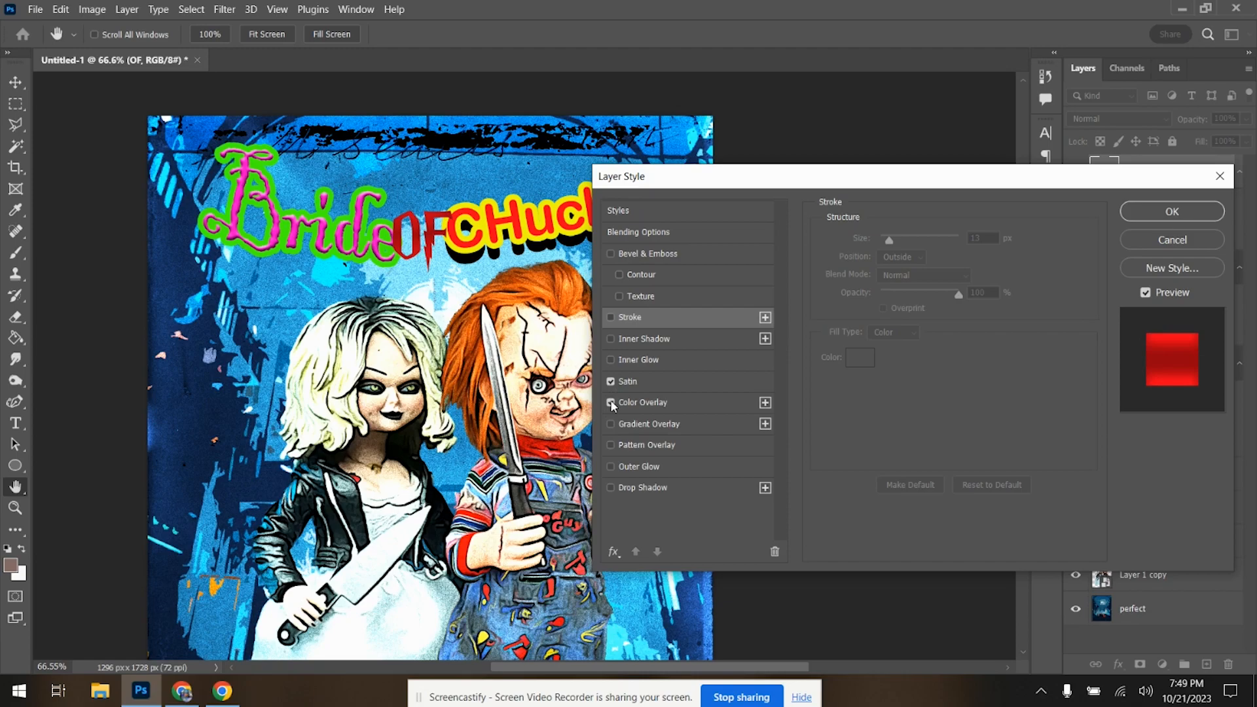
- Add Bevel & Emboss to the OF text with depth 251%, size 18 px, soften 6 px and highlight opacity 100%
click(611, 254)
click(669, 258)
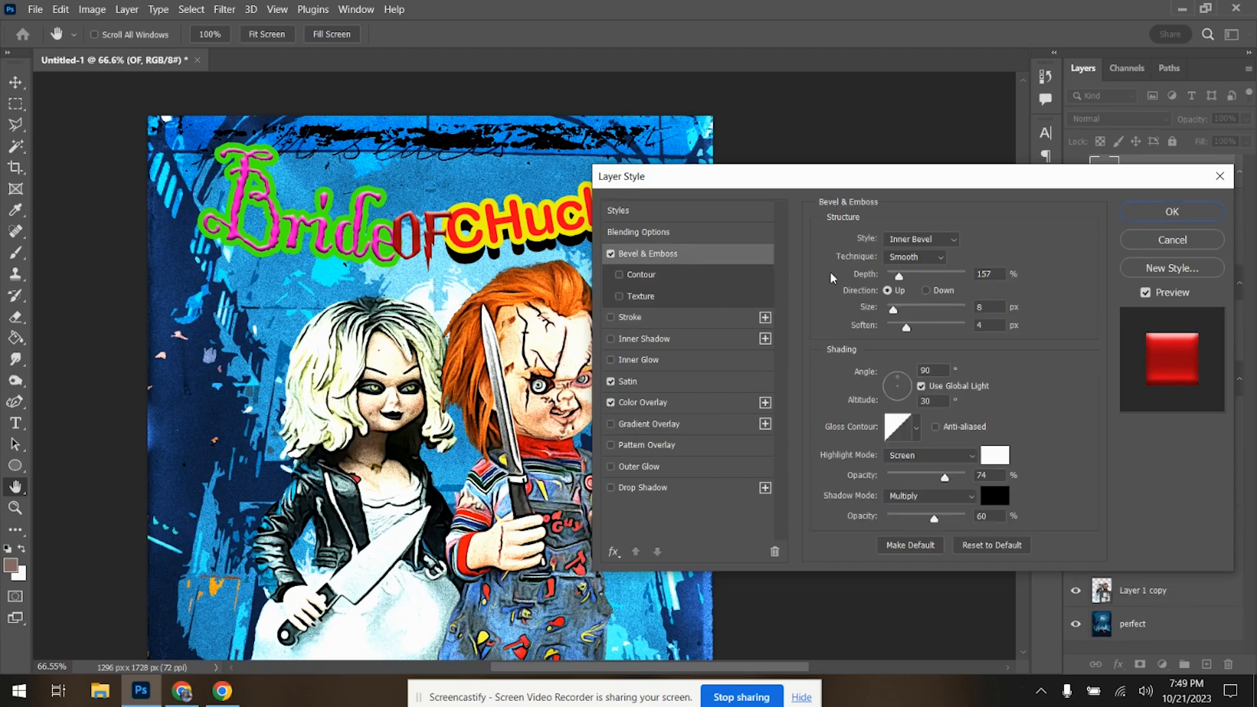
drag(901, 278, 916, 329)
drag(947, 479, 967, 478)
drag(905, 282, 898, 313)
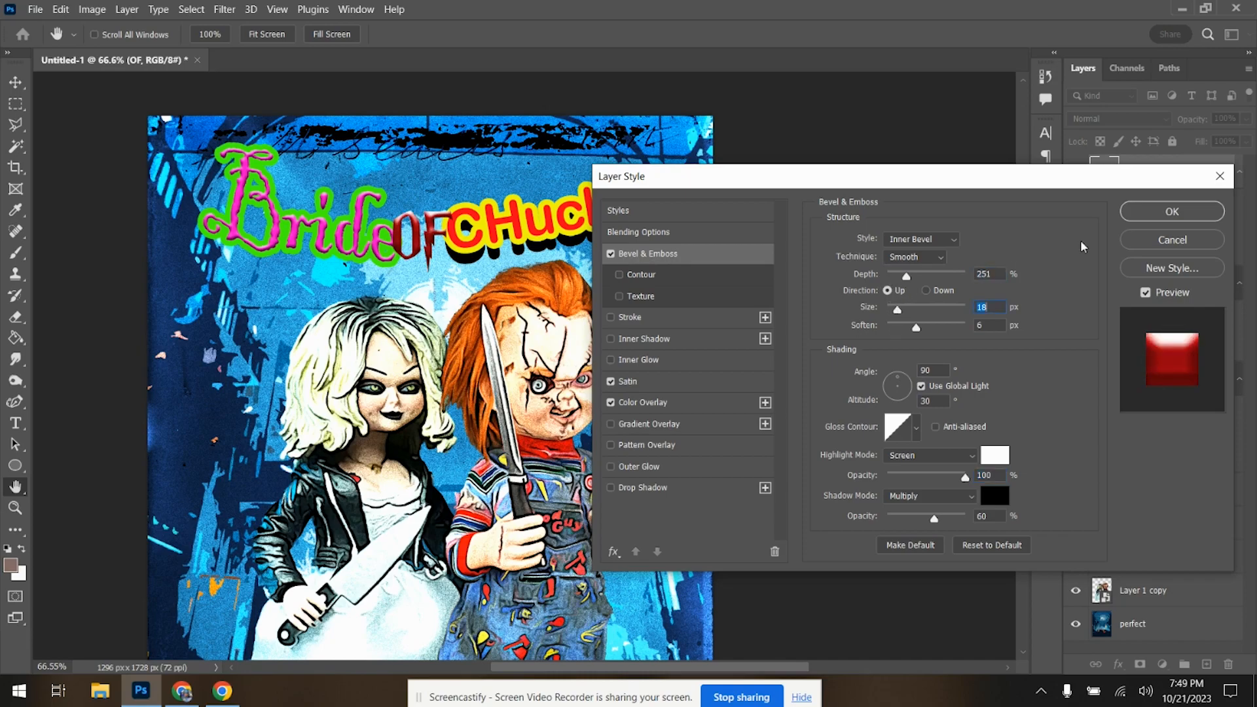
click(1137, 214)
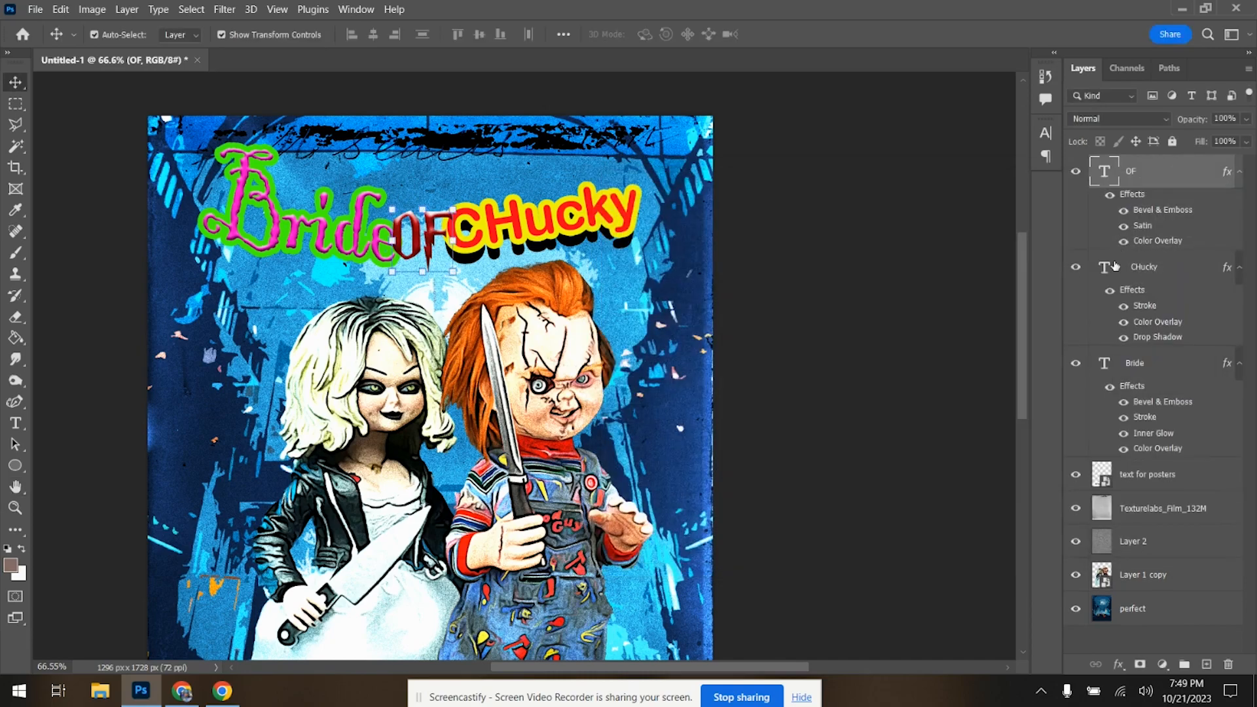
- Rasterize the OF type layer and set the Brush tool size to 12 px
right_click(1191, 169)
click(1082, 290)
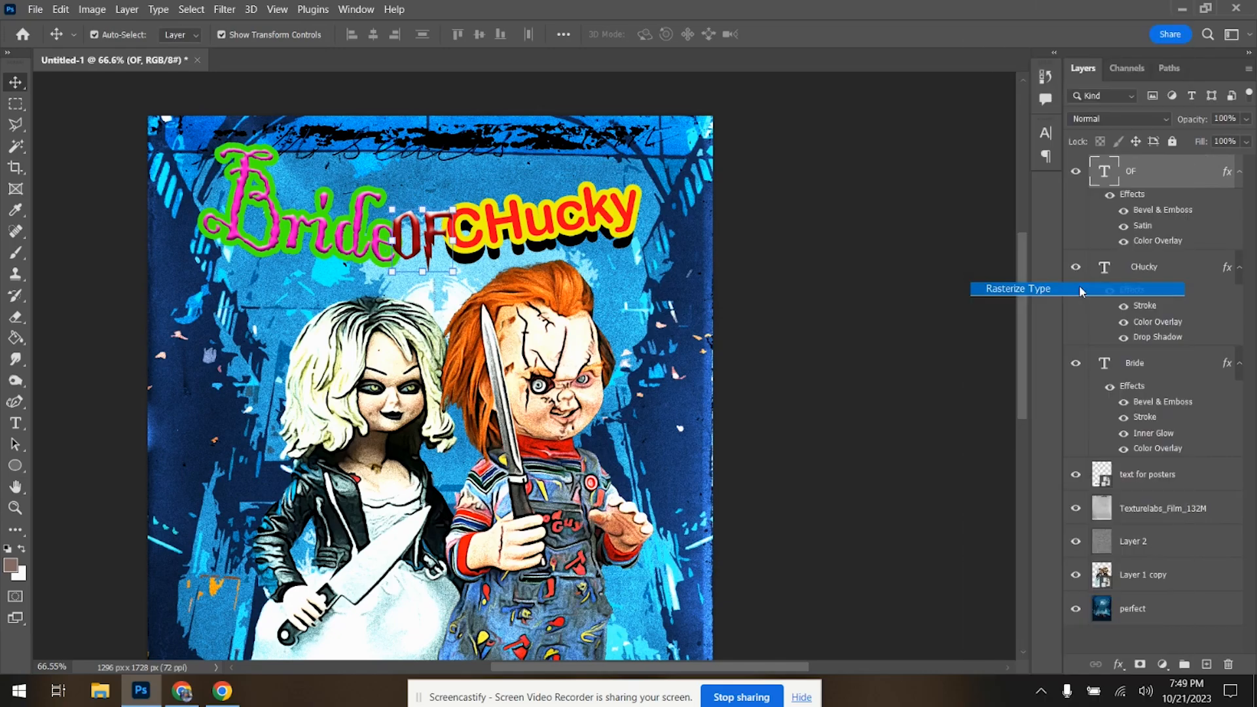
scroll(422, 245, up, 2)
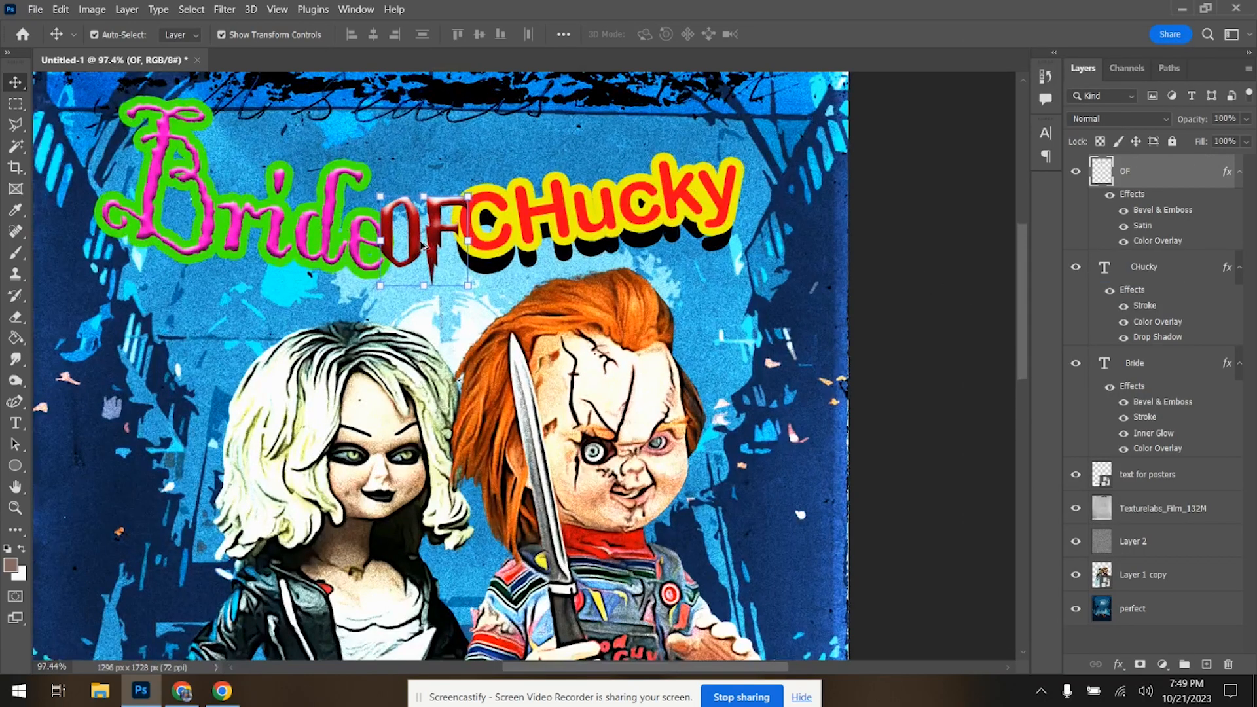
scroll(422, 246, up, 5)
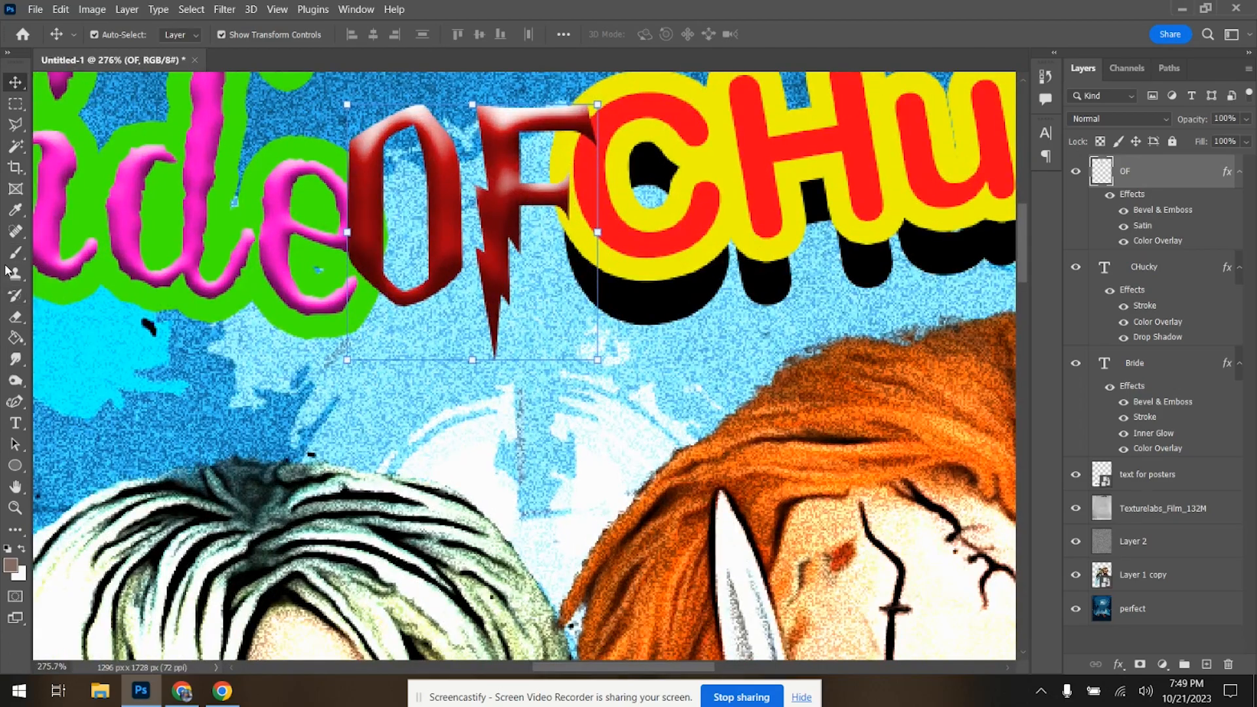
click(16, 253)
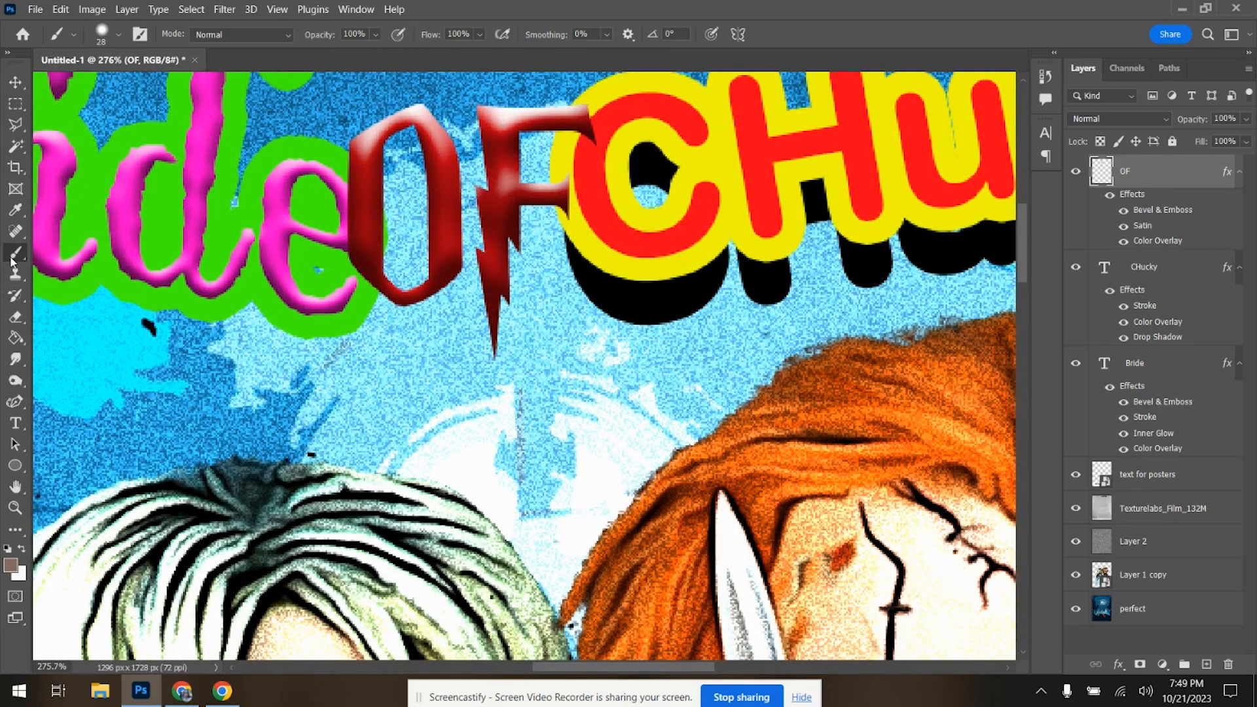
click(106, 38)
drag(102, 87, 98, 87)
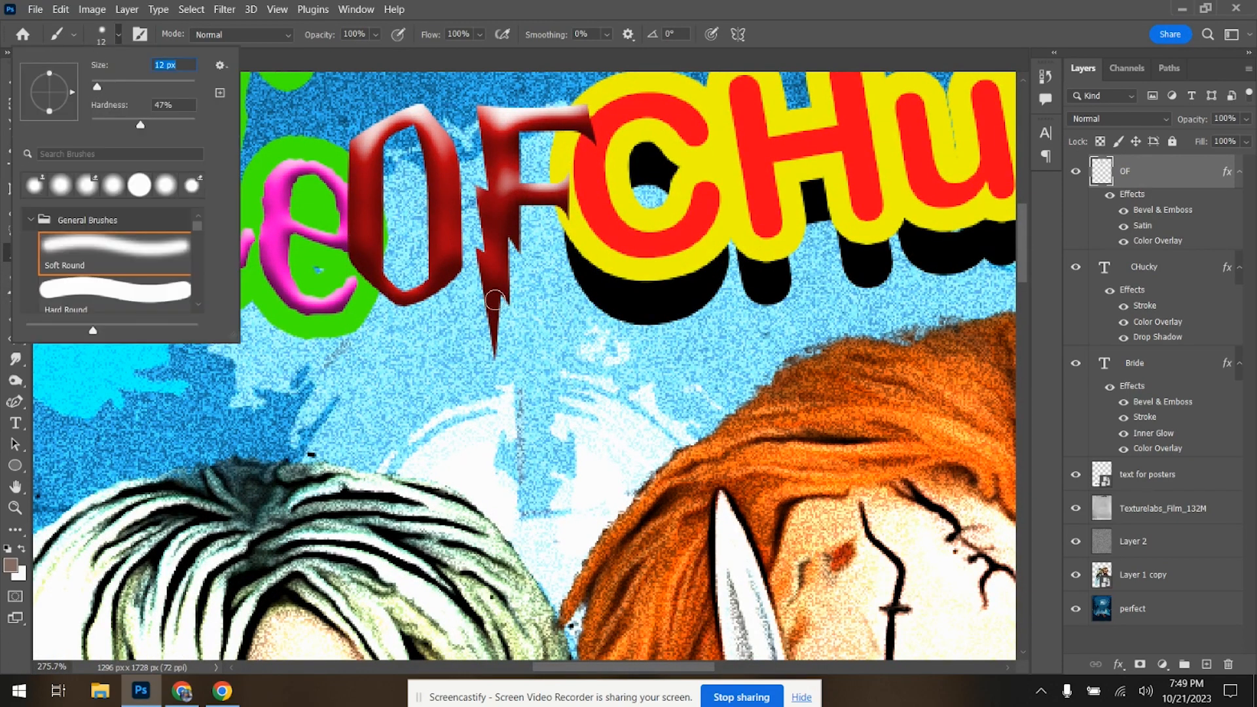
- Try painting a brush stroke down the stem of the letter F, and undo it
mouse_move(488, 205)
mouse_down()
mouse_move(473, 257)
mouse_move(490, 284)
mouse_move(486, 247)
mouse_move(501, 286)
mouse_move(515, 227)
mouse_move(488, 358)
mouse_up()
click(60, 9)
click(98, 22)
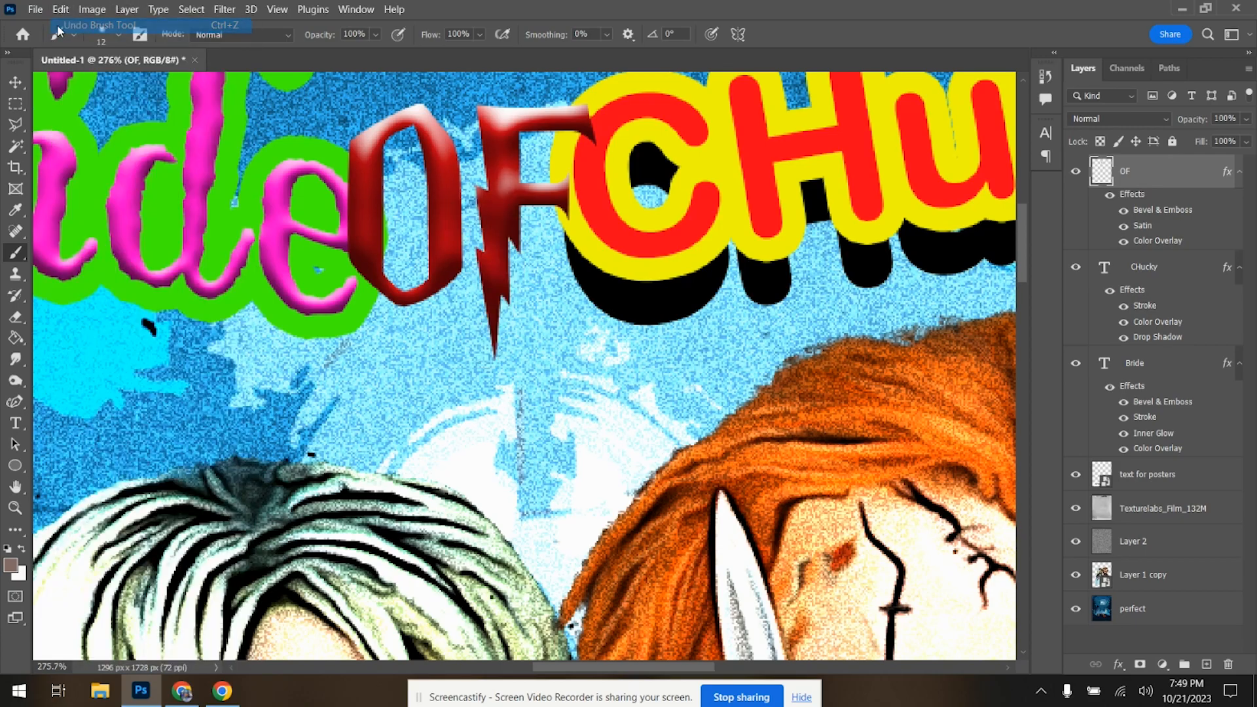
- Select a tapered spike over the F's lower stem with the Polygonal Lasso, paint its gaps in with the Brush, and deselect
click(16, 125)
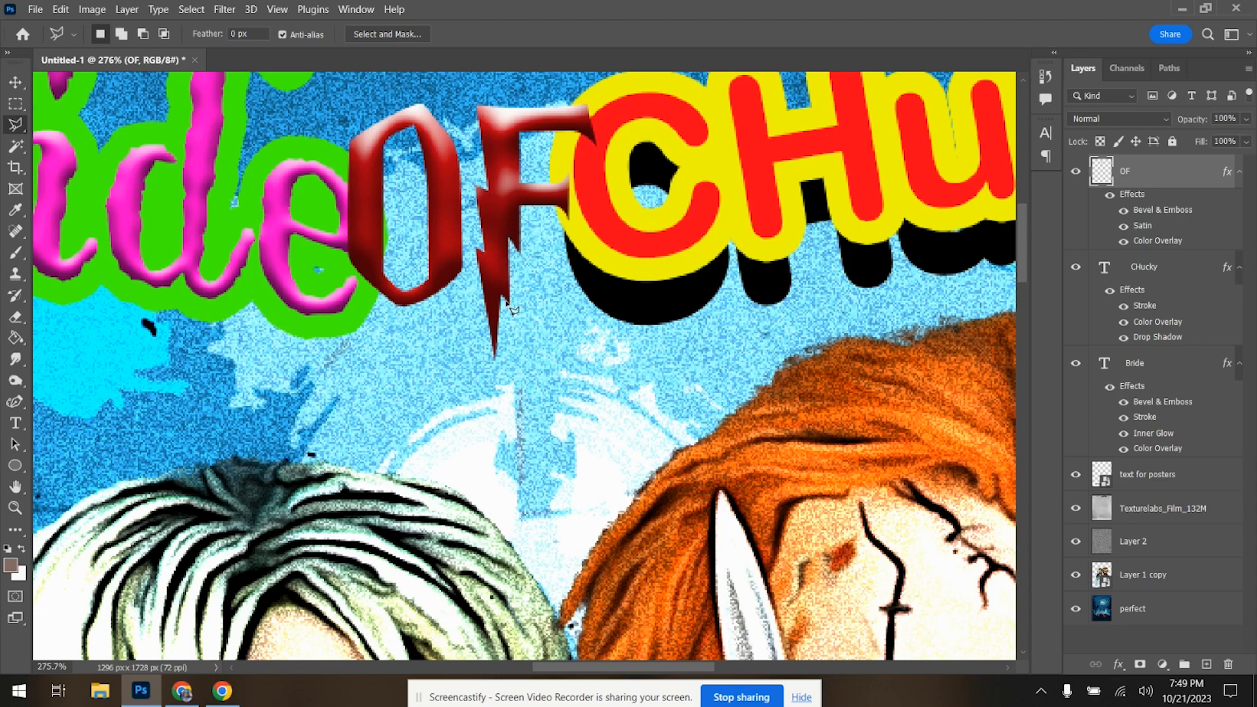
click(522, 209)
click(496, 363)
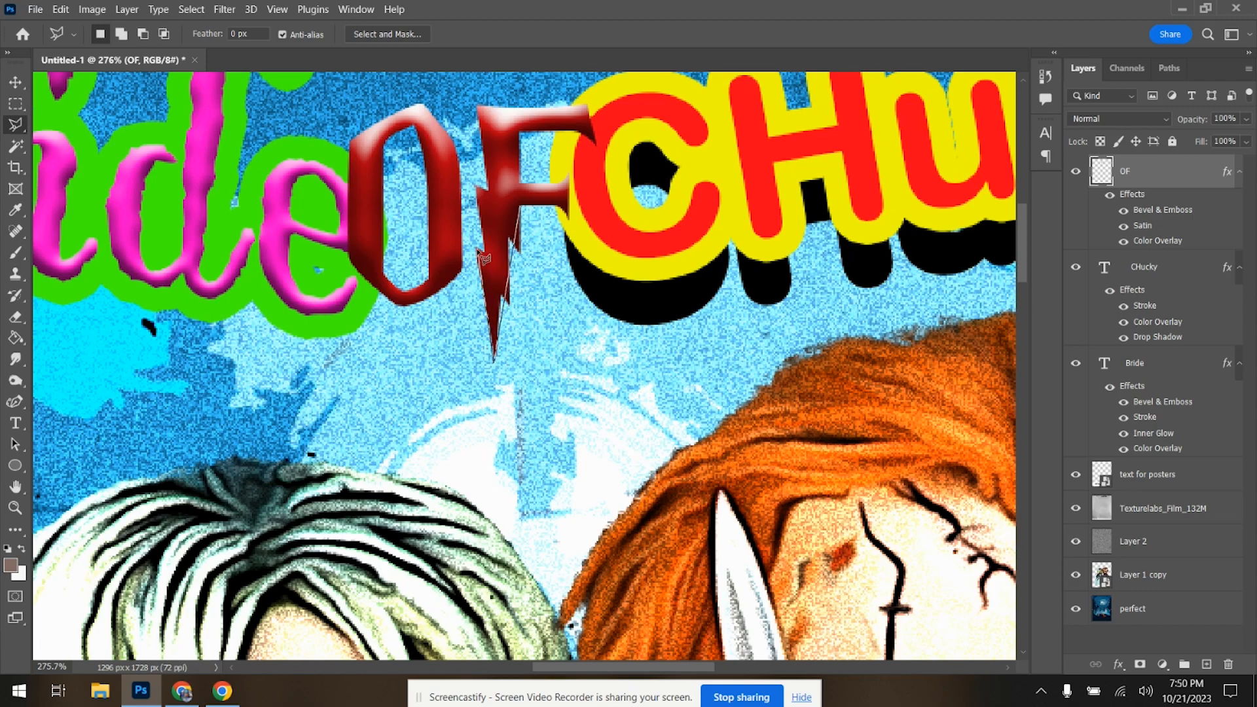
click(467, 186)
click(520, 206)
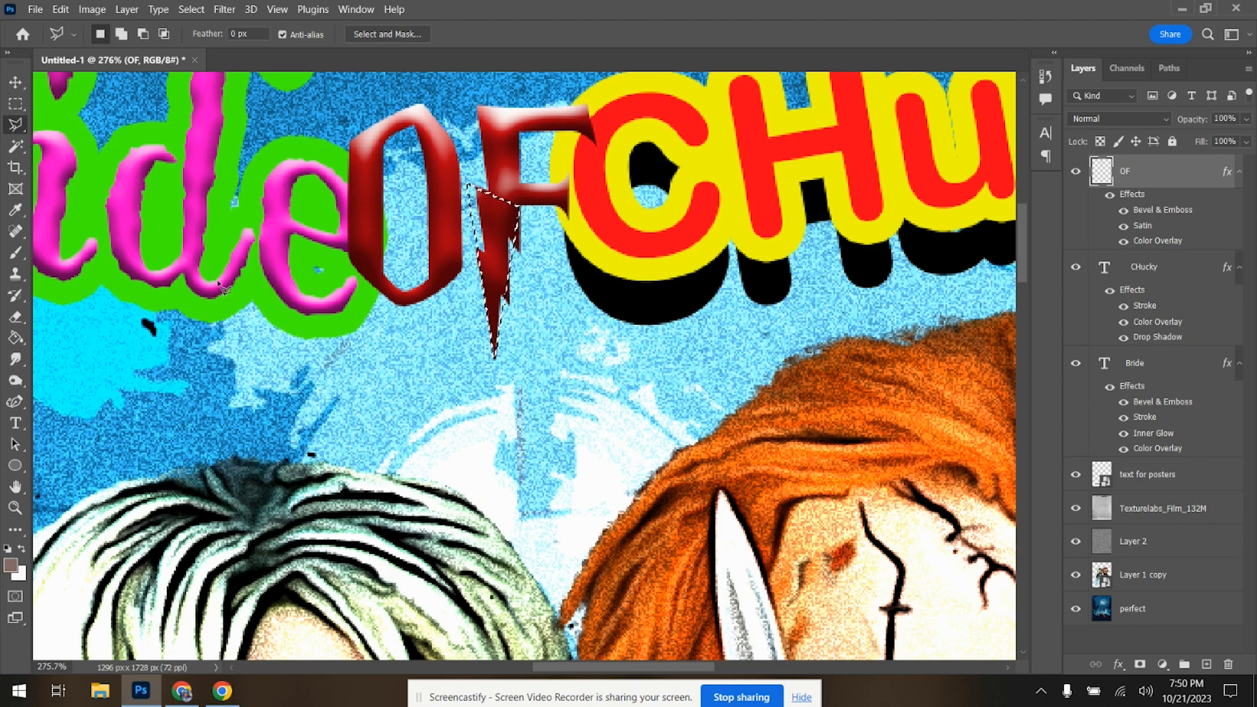
click(16, 254)
drag(468, 188, 495, 287)
mouse_move(516, 216)
mouse_down()
mouse_move(488, 360)
mouse_move(463, 375)
mouse_move(475, 199)
mouse_up()
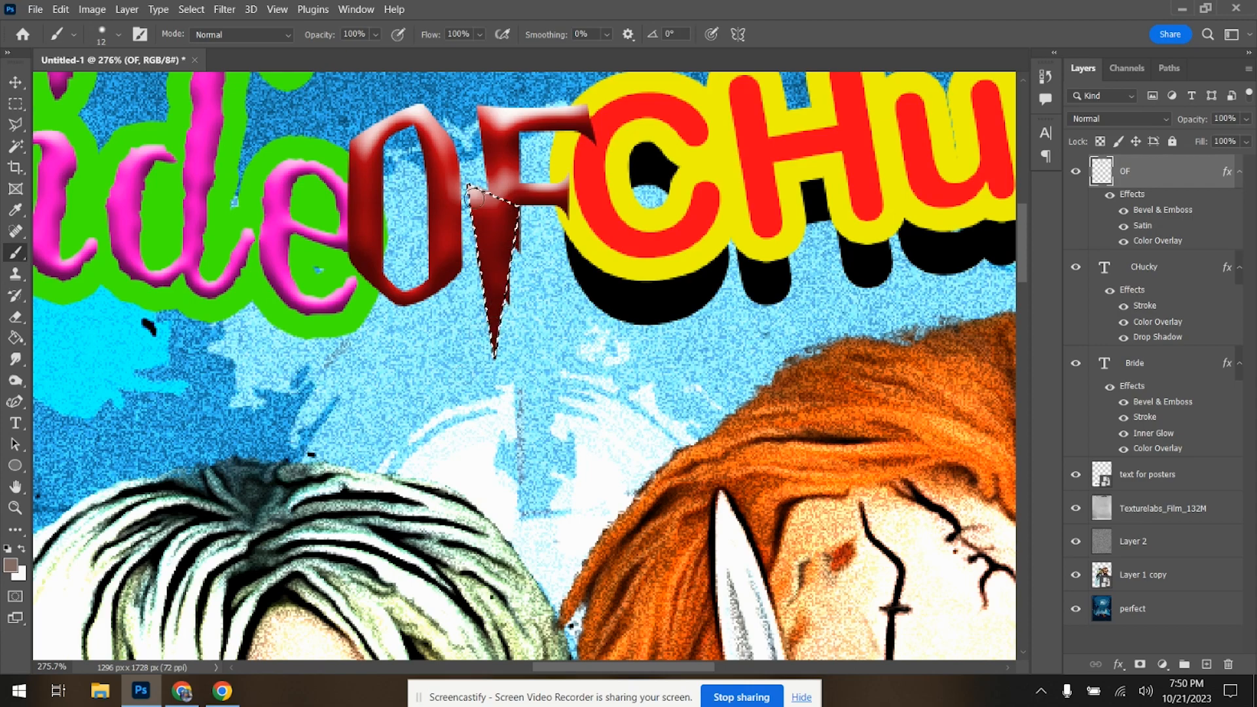
click(16, 124)
key(ctrl+d)
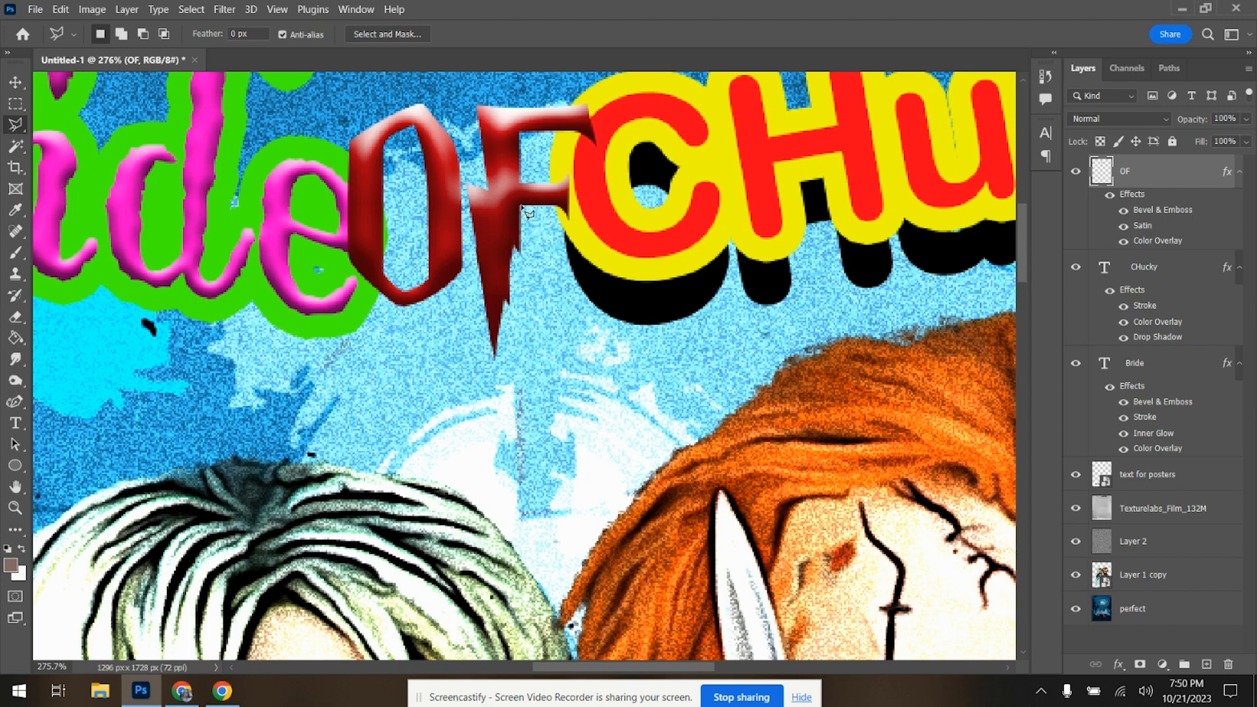
- Outline the jagged right edge of the F's lower stem with the Polygonal Lasso, delete those bits, and deselect
click(544, 206)
click(514, 394)
click(490, 396)
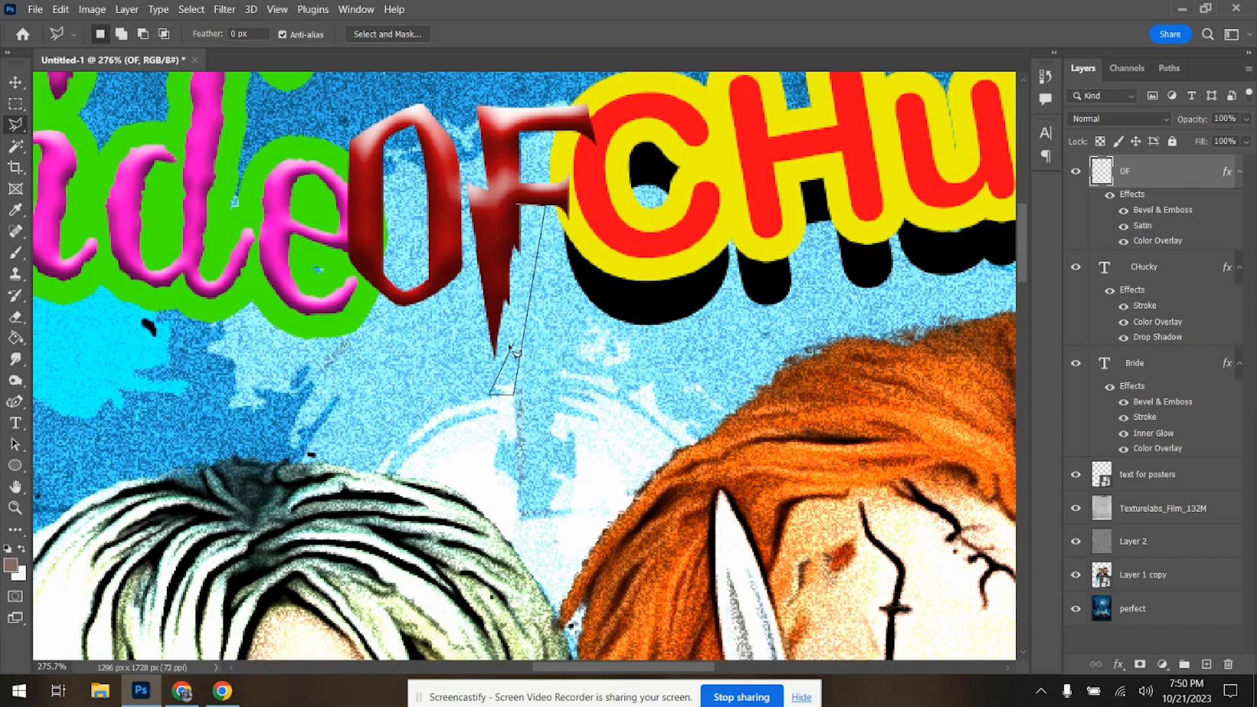
click(520, 212)
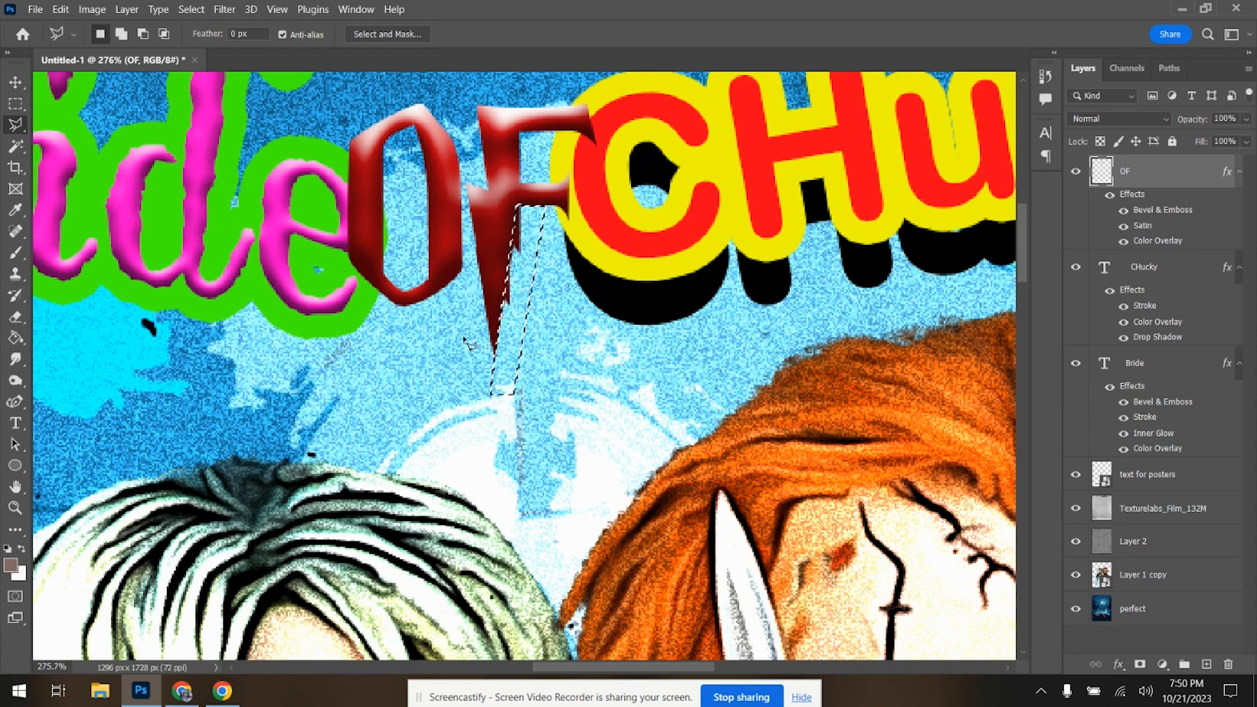
key(Delete)
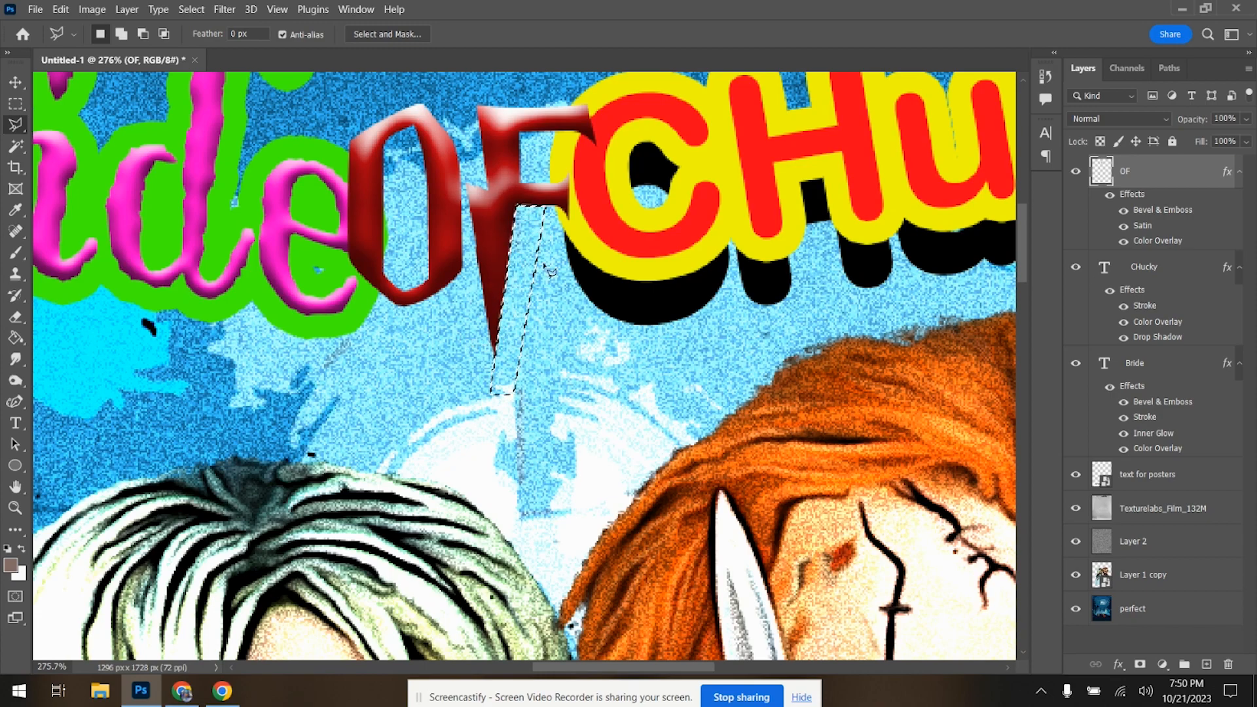
key(ctrl+d)
- Outline the left edge of the F's upper stem with a polygonal selection, delete that sliver, and deselect
scroll(518, 155, up, 3)
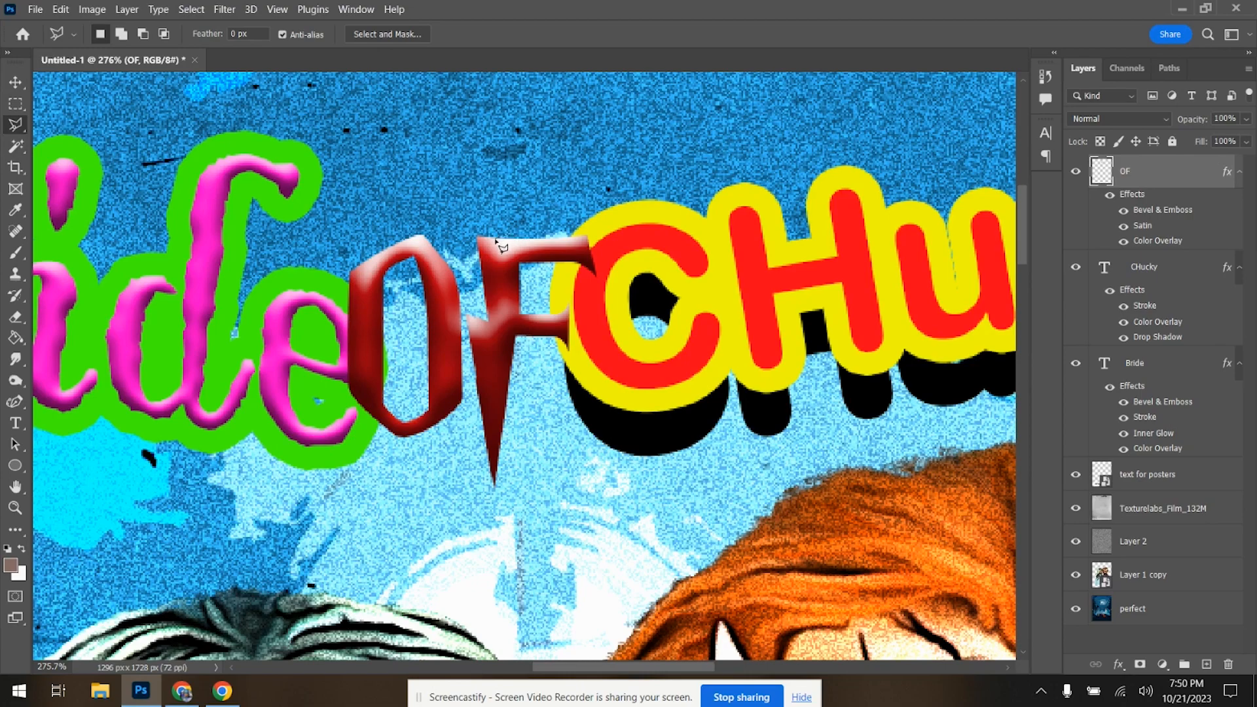
mouse_move(493, 241)
mouse_down()
mouse_move(491, 321)
mouse_move(462, 249)
mouse_move(508, 202)
mouse_move(505, 233)
mouse_up()
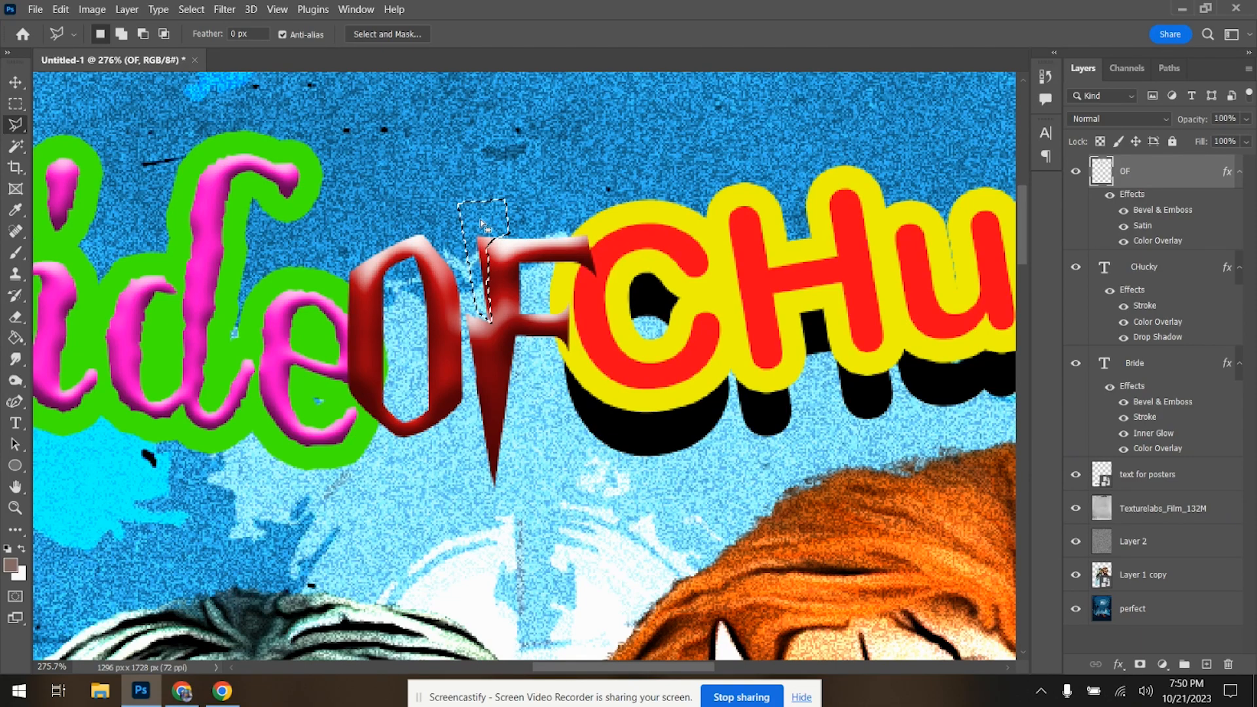
key(Delete)
key(ctrl+d)
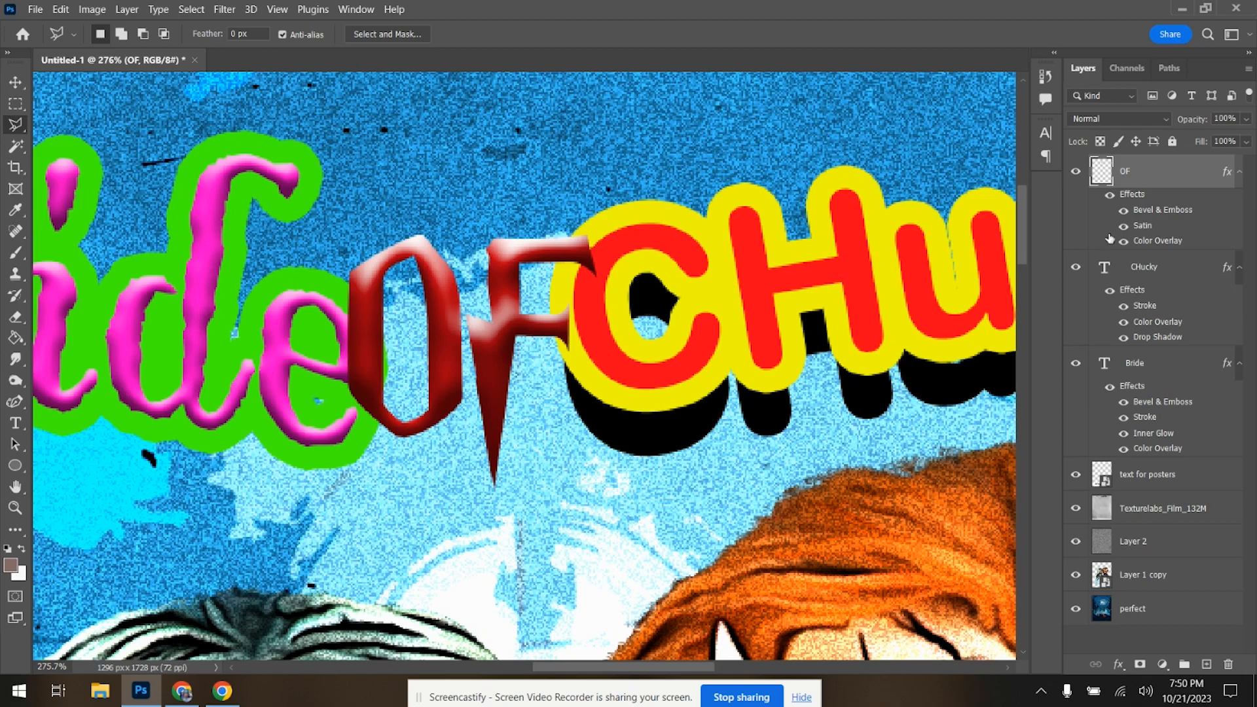
- Add a 3 px outside Stroke in near-black #050505 to the OF layer
double_click(1169, 182)
click(608, 318)
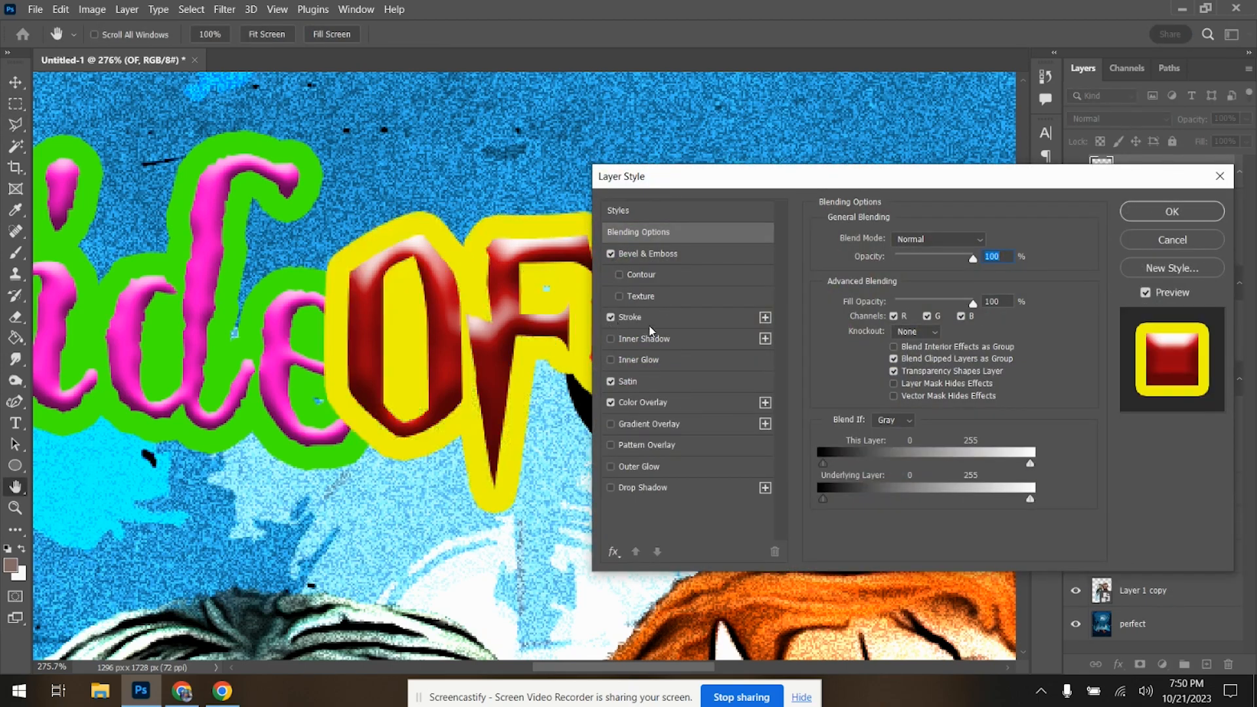
click(638, 319)
drag(887, 242, 881, 245)
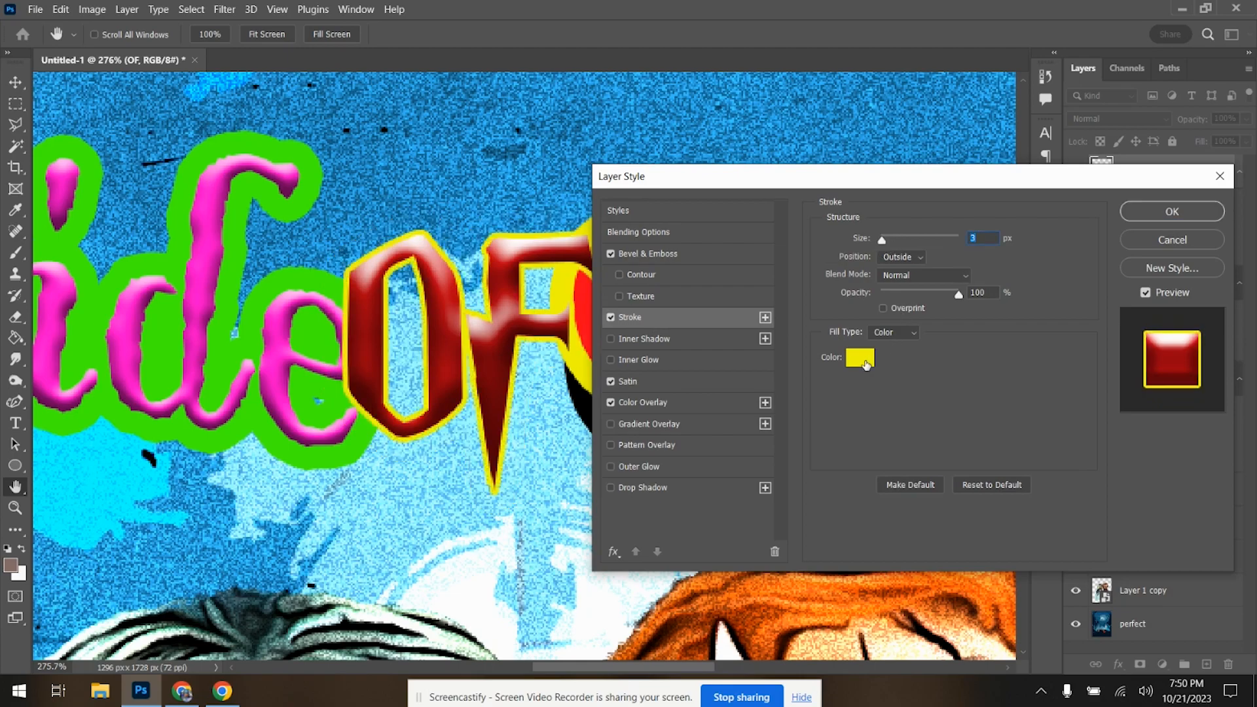
click(860, 357)
click(825, 440)
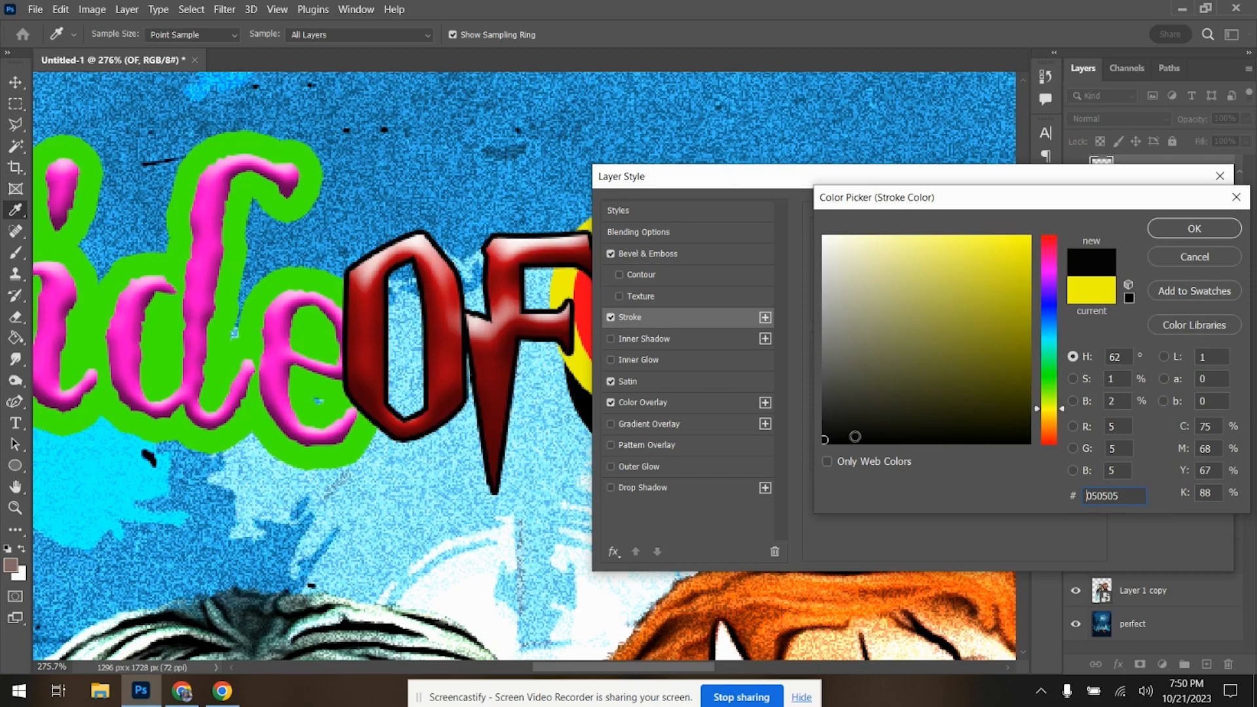
click(1195, 228)
click(1173, 210)
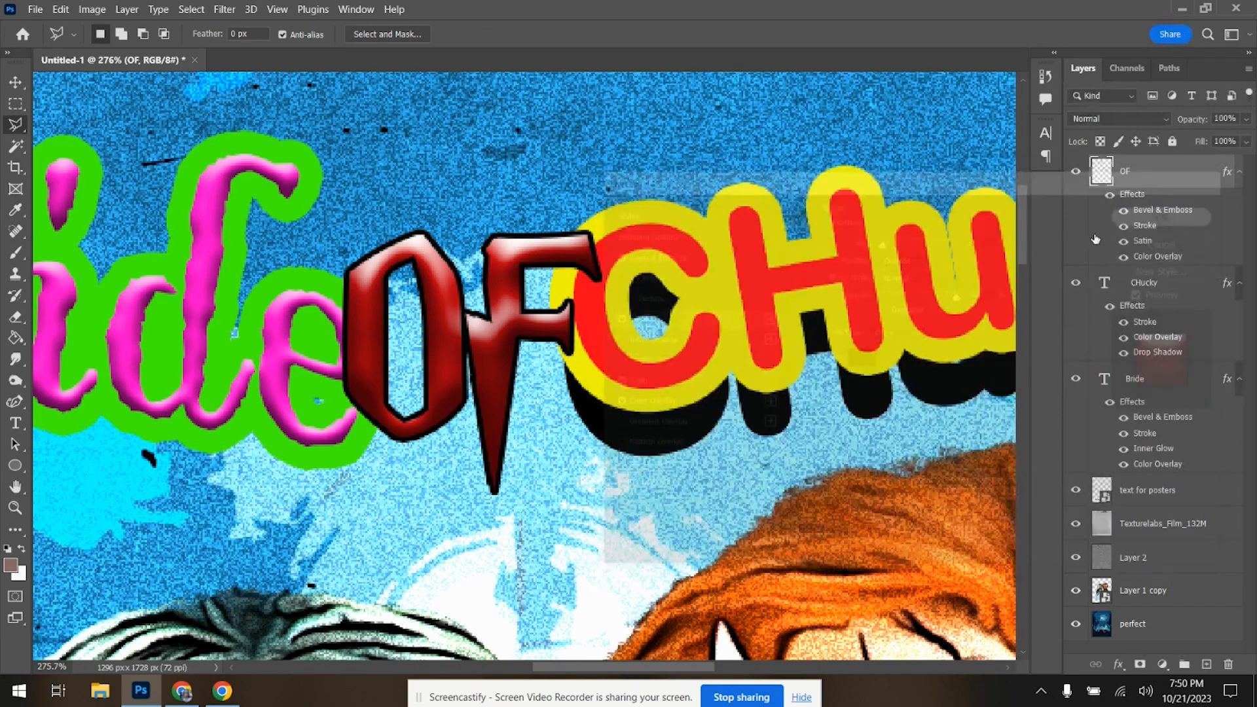
- Flatten the whole poster into a single background layer
scroll(606, 252, down, 2)
scroll(596, 252, down, 6)
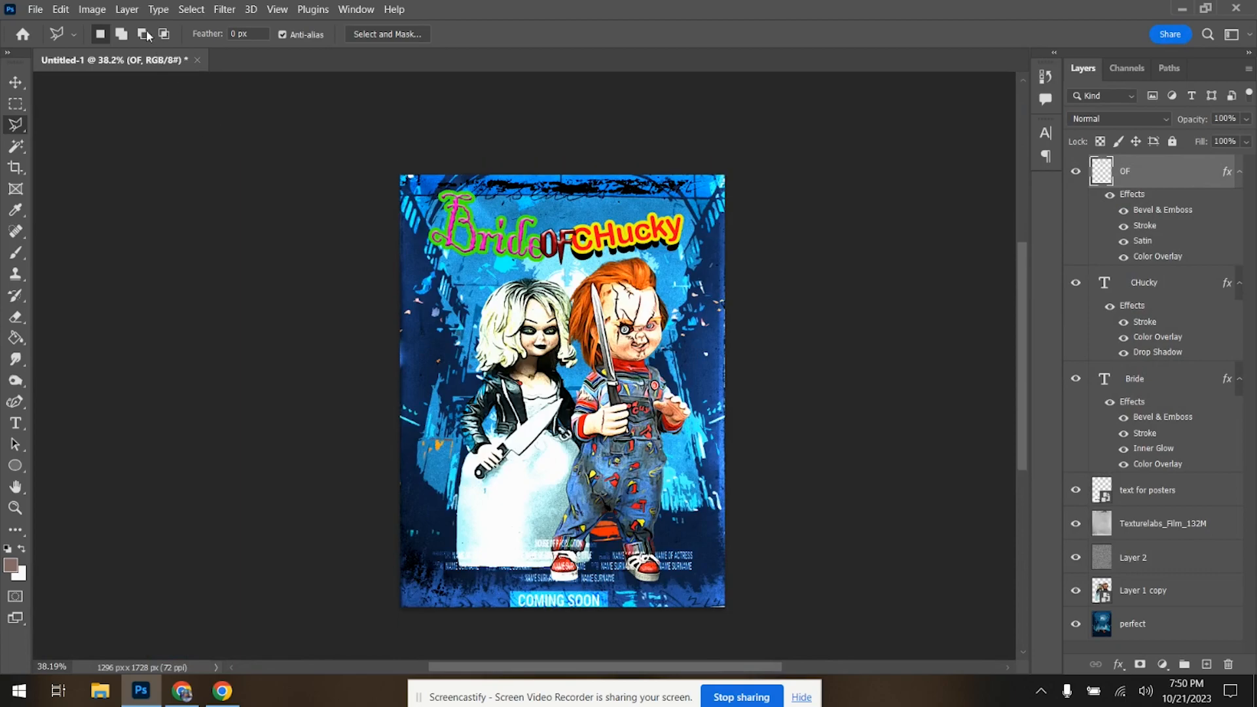
click(127, 9)
click(148, 609)
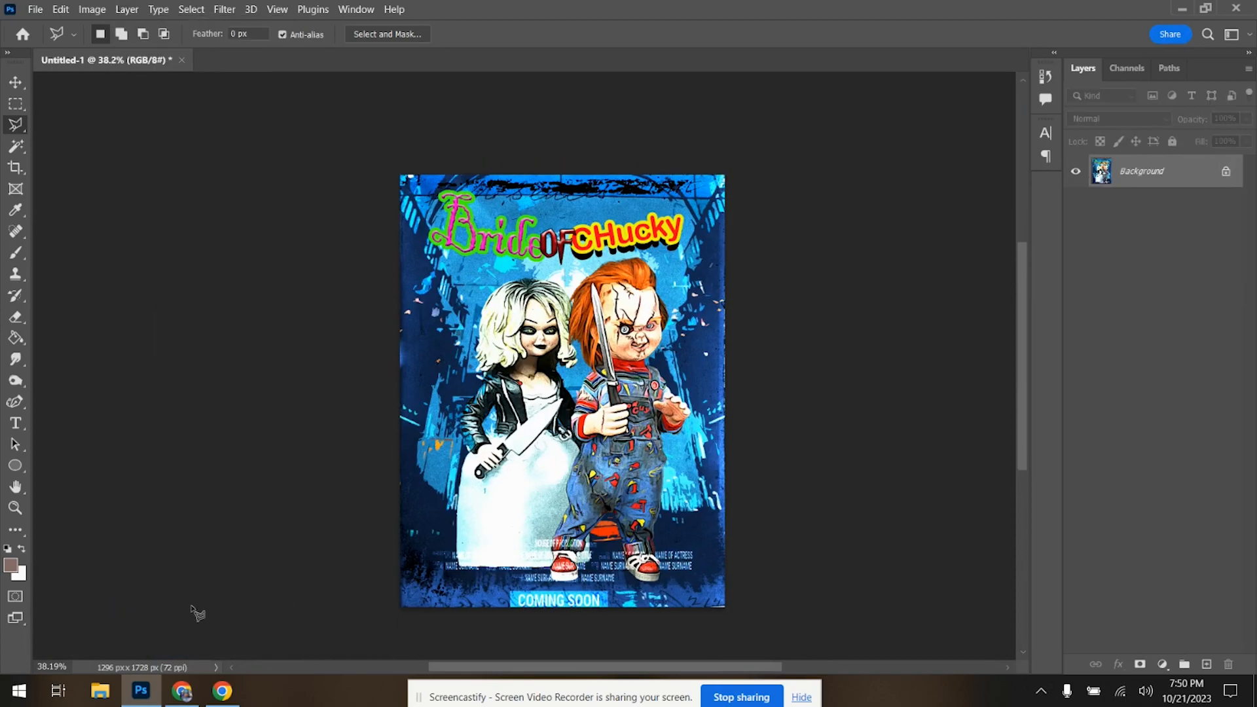
- Save the poster to the Desktop as a PNG named "bride of chucky" with the large file size option
click(34, 10)
click(91, 197)
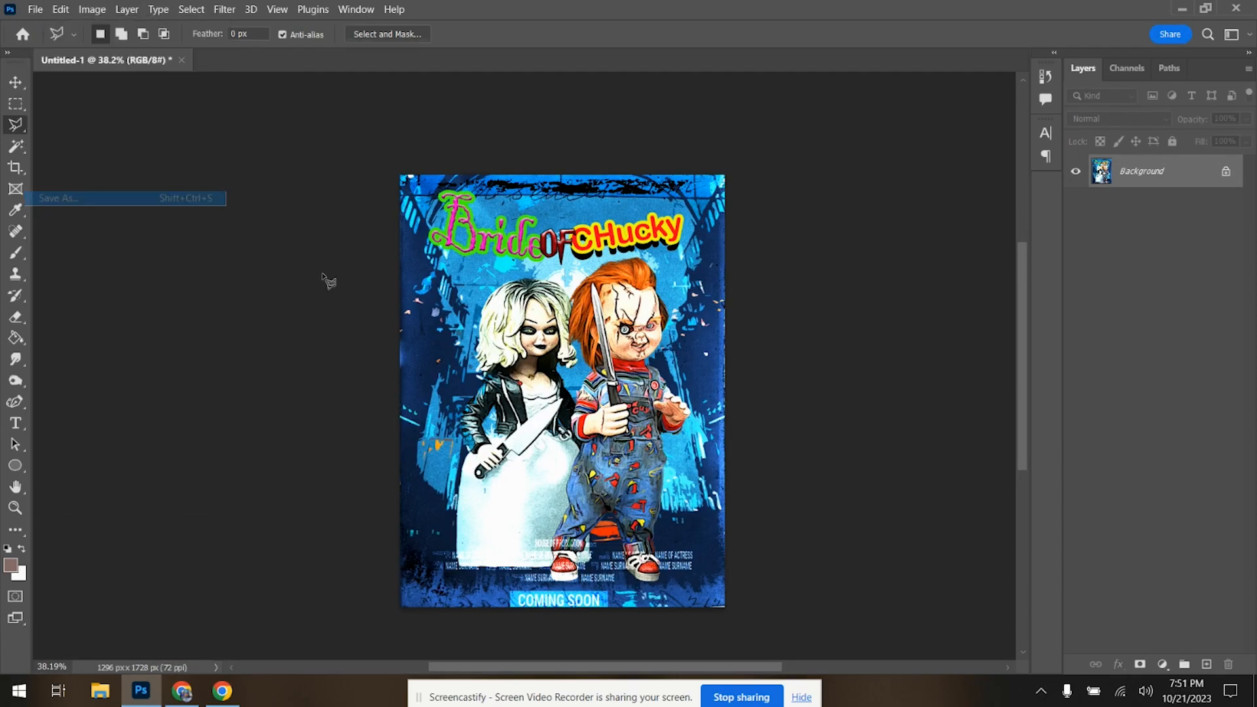
click(351, 528)
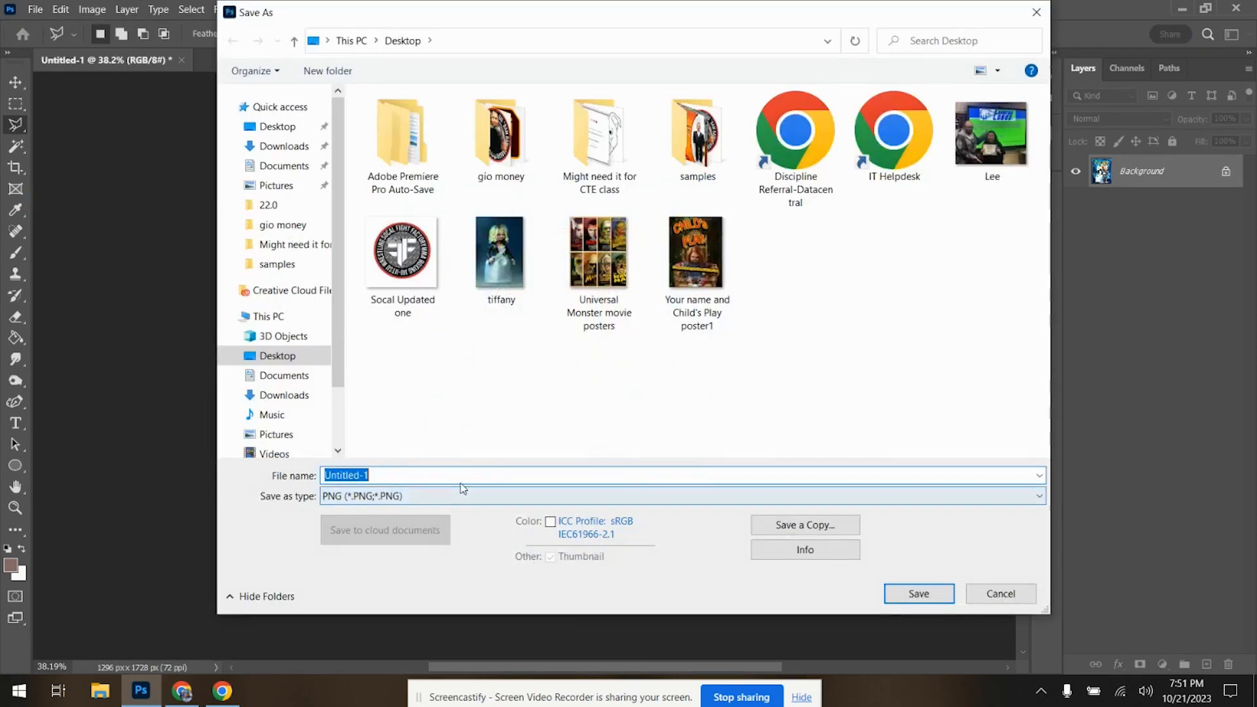
text(bride of chuck)
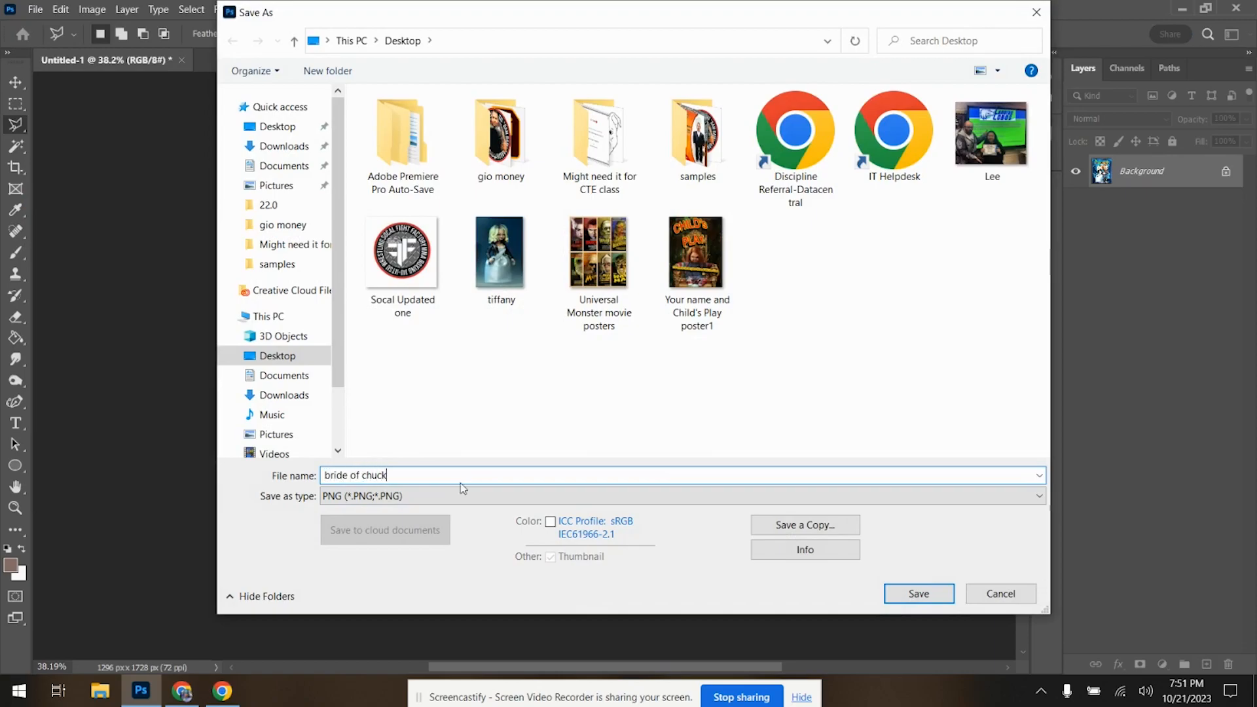
key(Return)
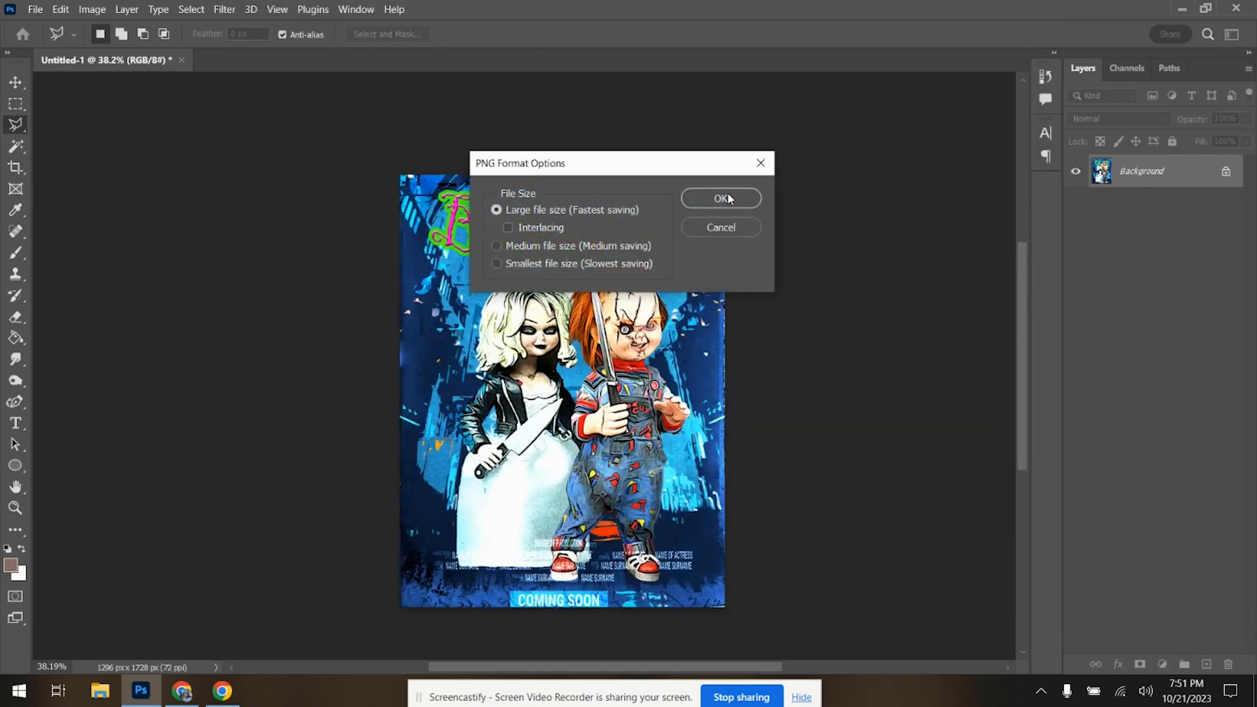
click(722, 198)
- Close Photoshop and the Texturelabs browser tab, and minimize the browser
click(1236, 8)
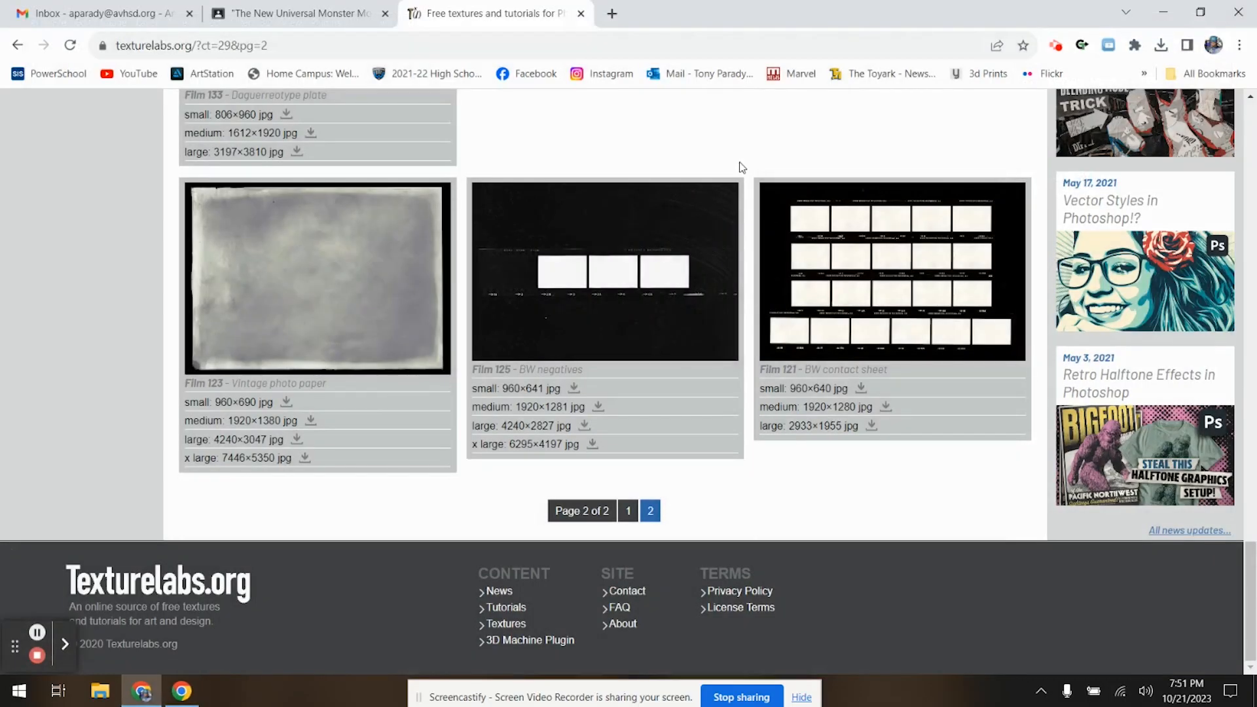
click(581, 13)
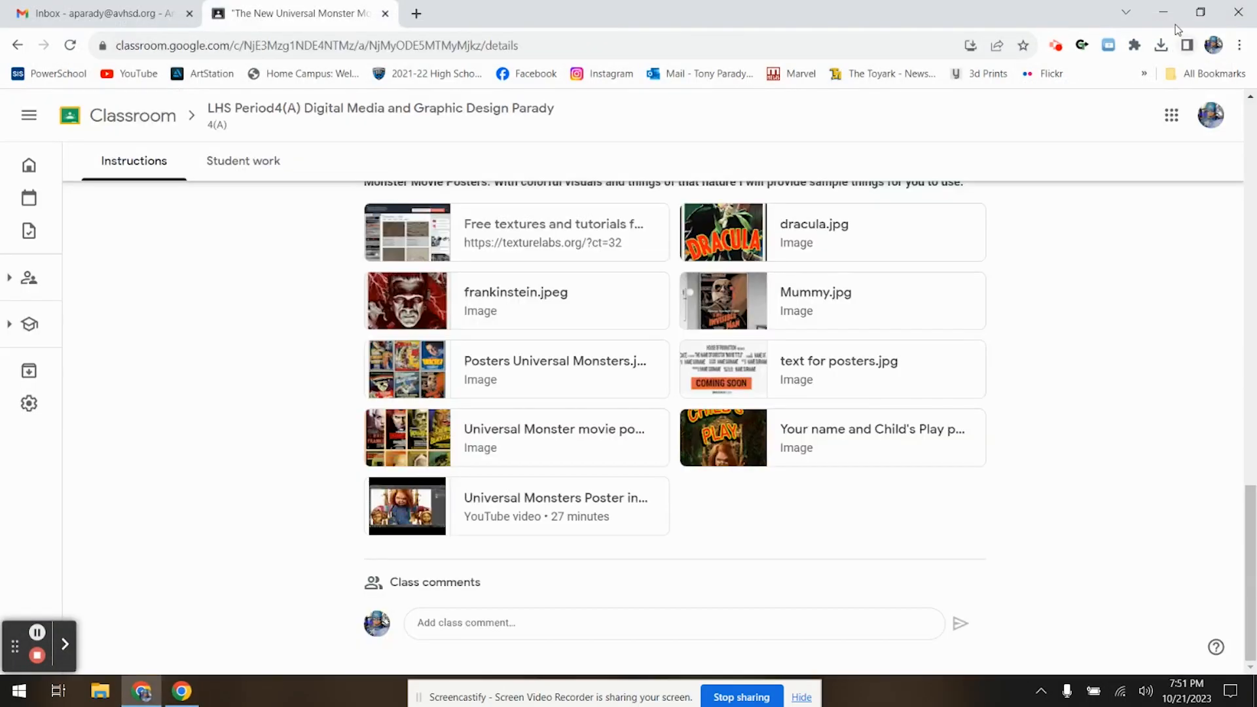
click(1164, 12)
- Launch Adobe Illustrator 2022 and start setting up a new file
click(18, 691)
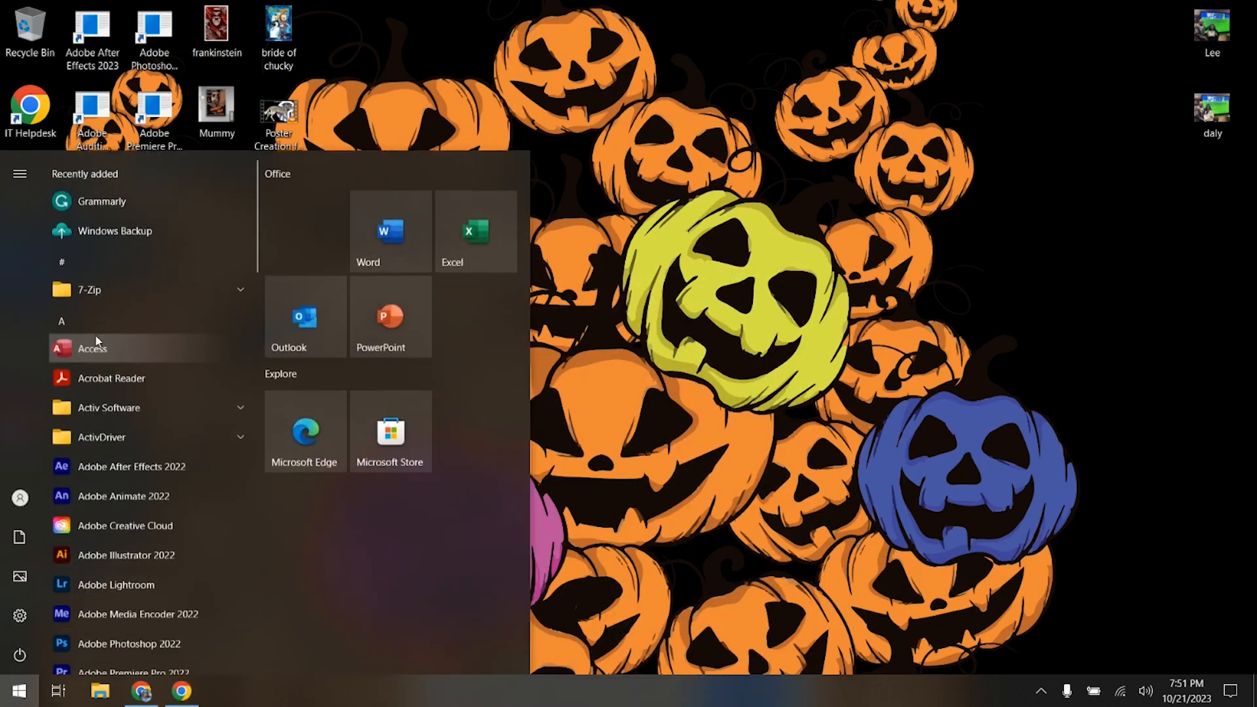
click(117, 555)
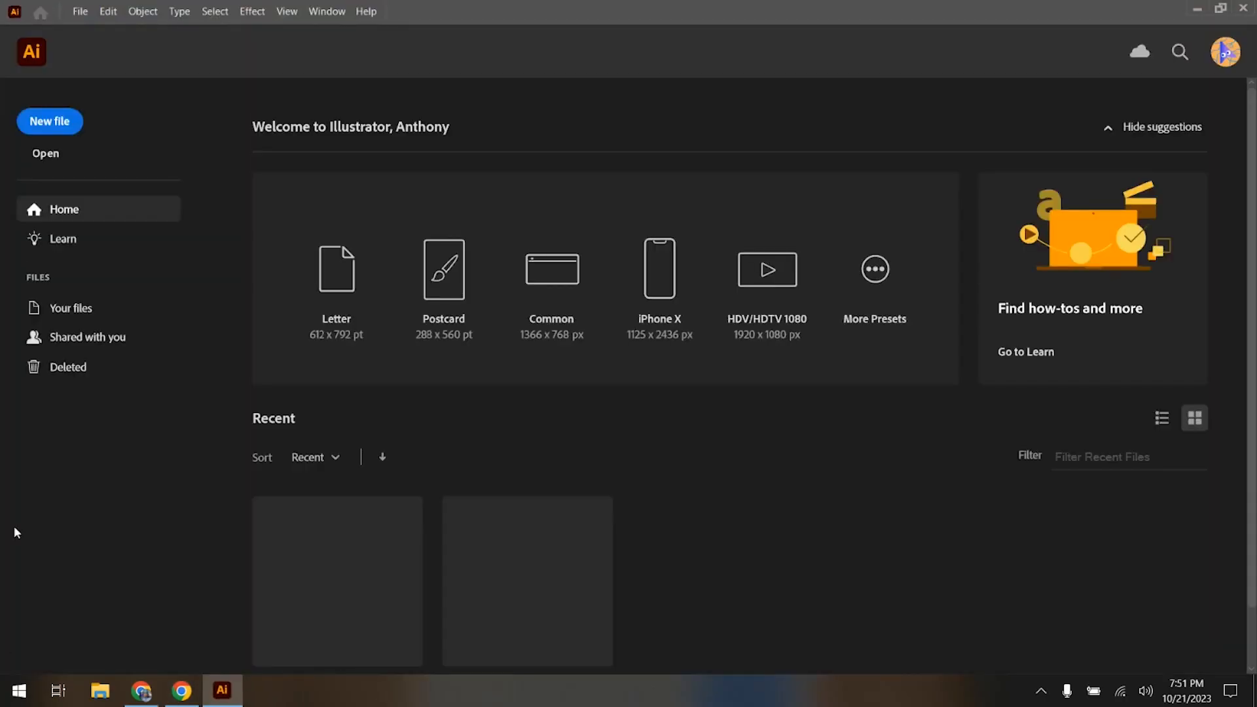
click(63, 123)
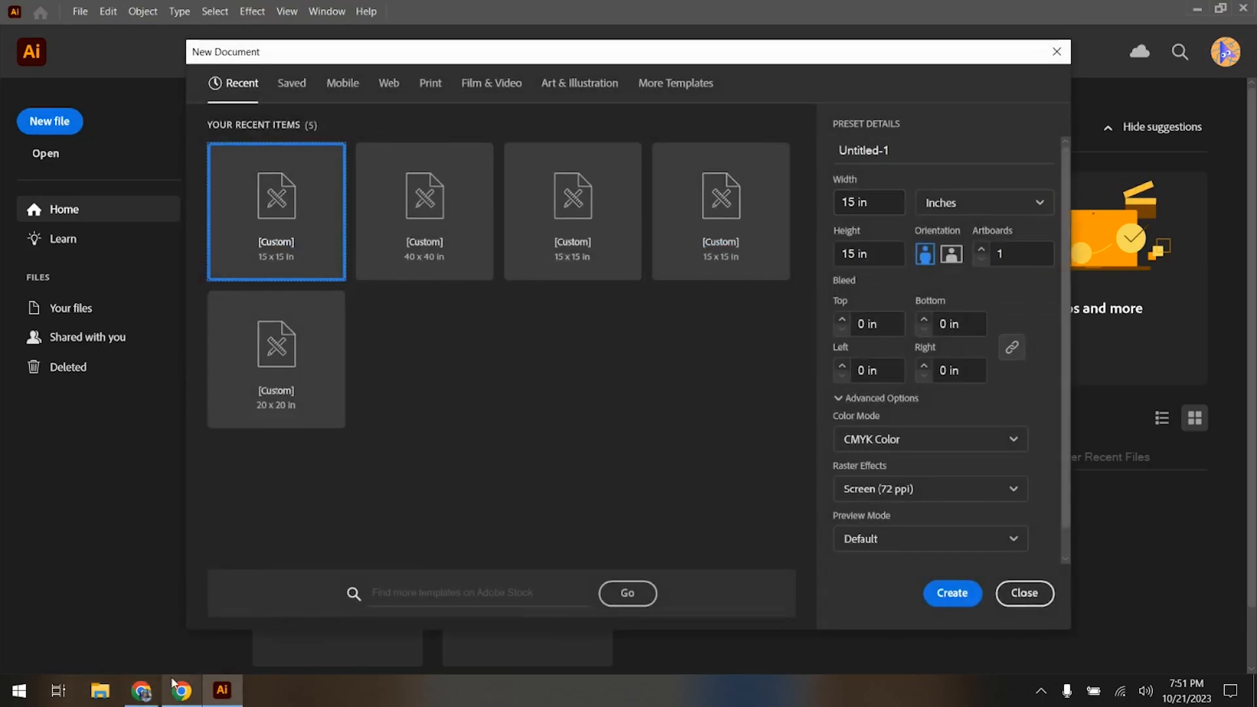
- Check the required canvas size in the Classroom assignment, and create an 18 x 24 in portrait document in Illustrator
click(145, 694)
scroll(351, 380, up, 15)
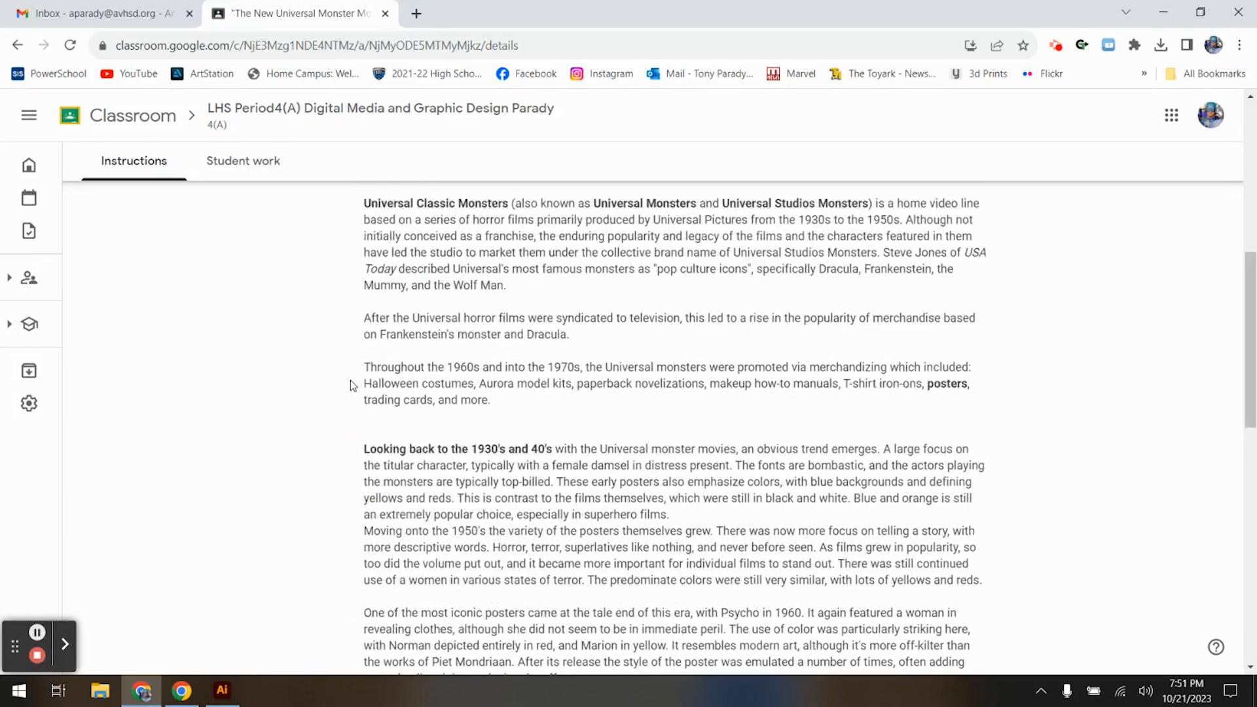
key(alt+Tab)
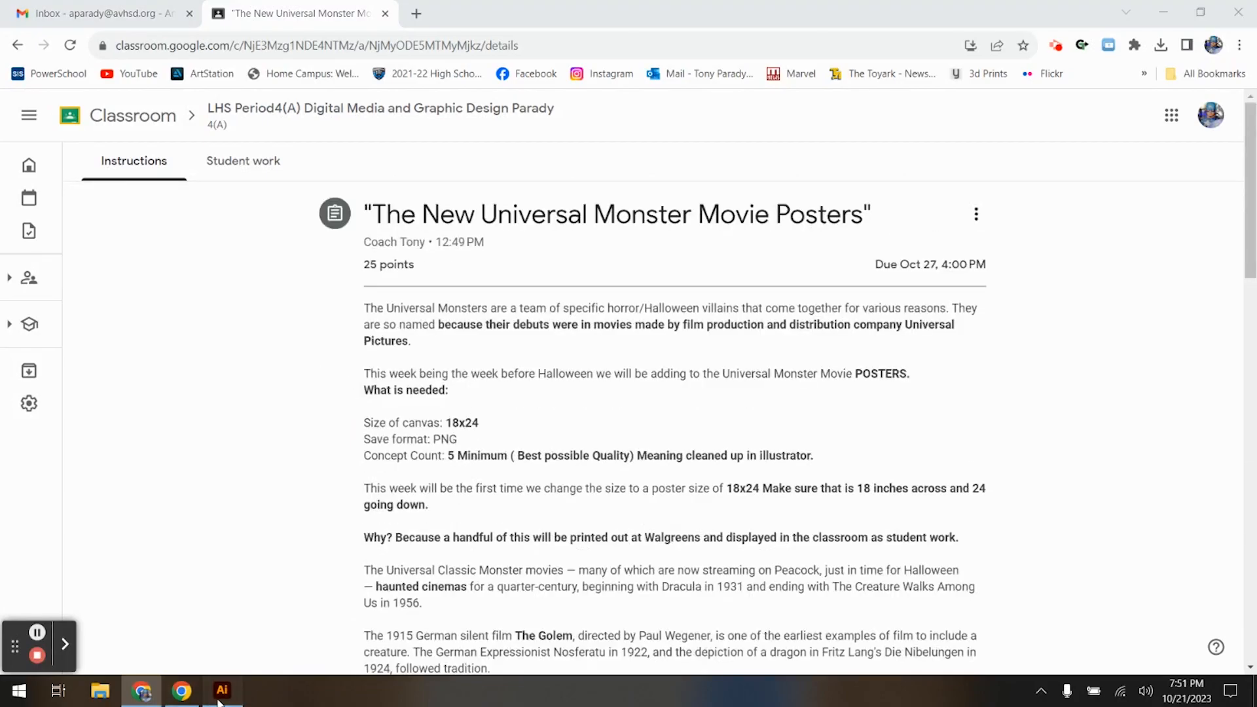
drag(856, 202, 833, 208)
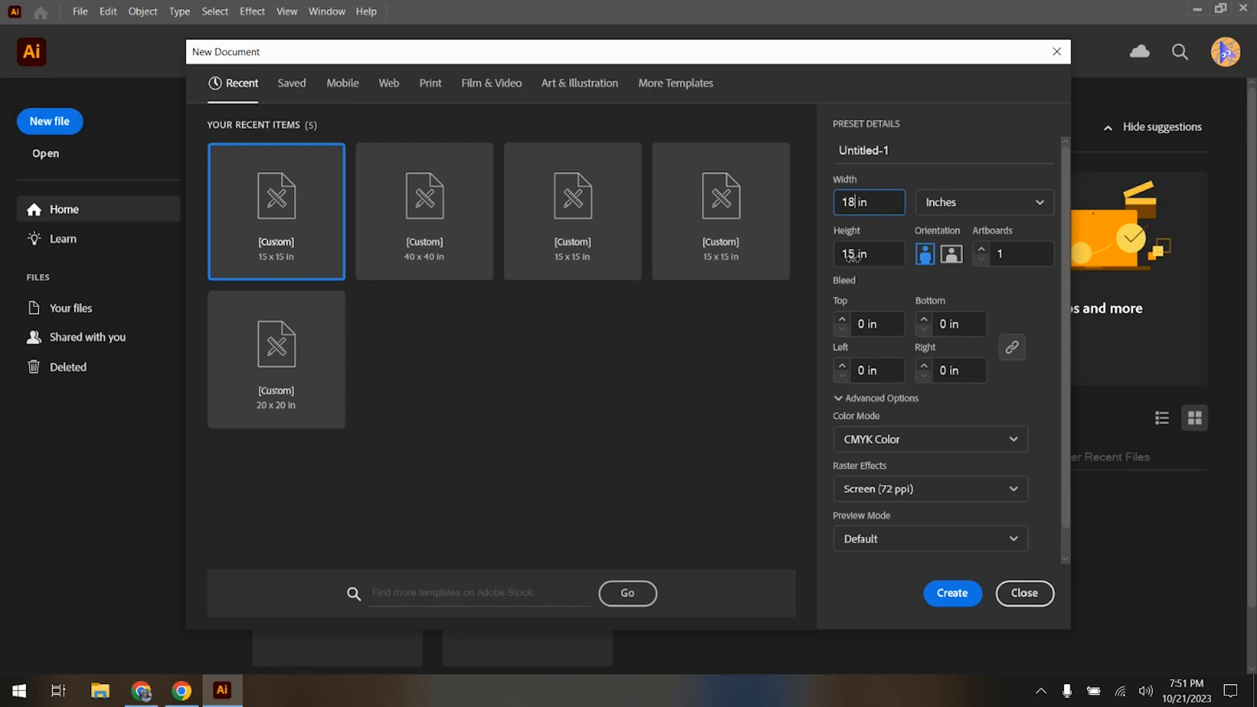
drag(856, 258, 838, 256)
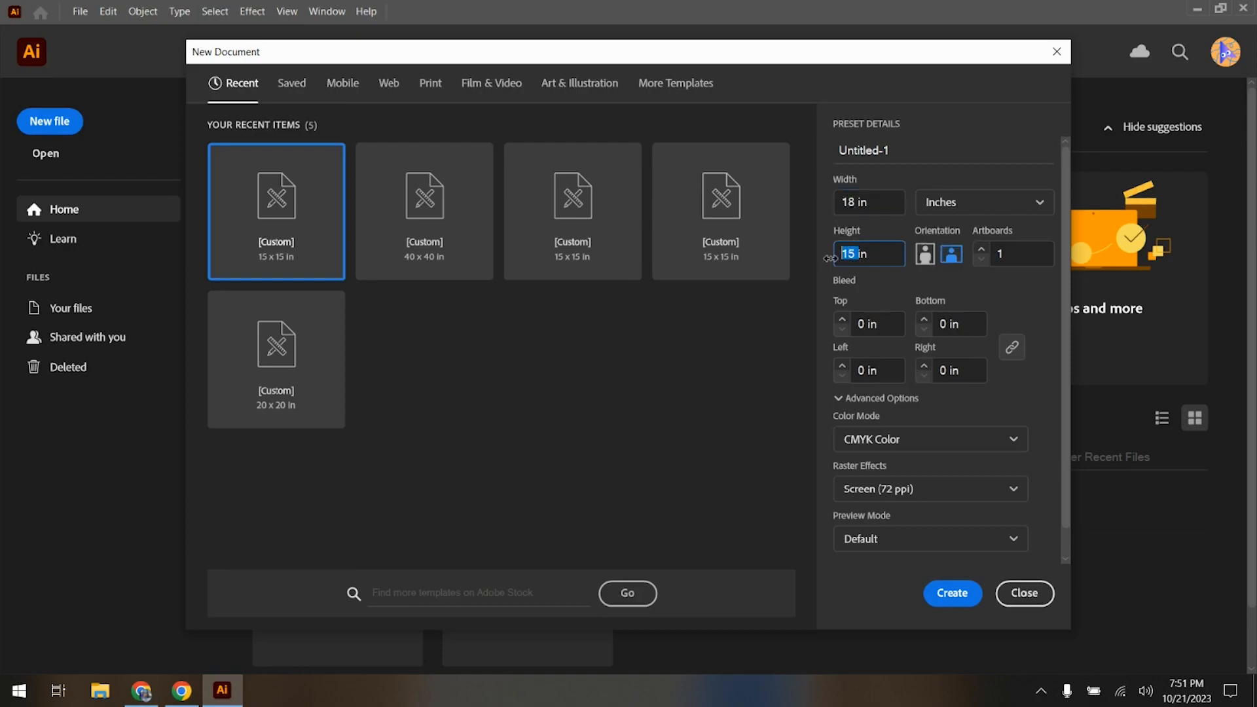
text(24)
click(926, 255)
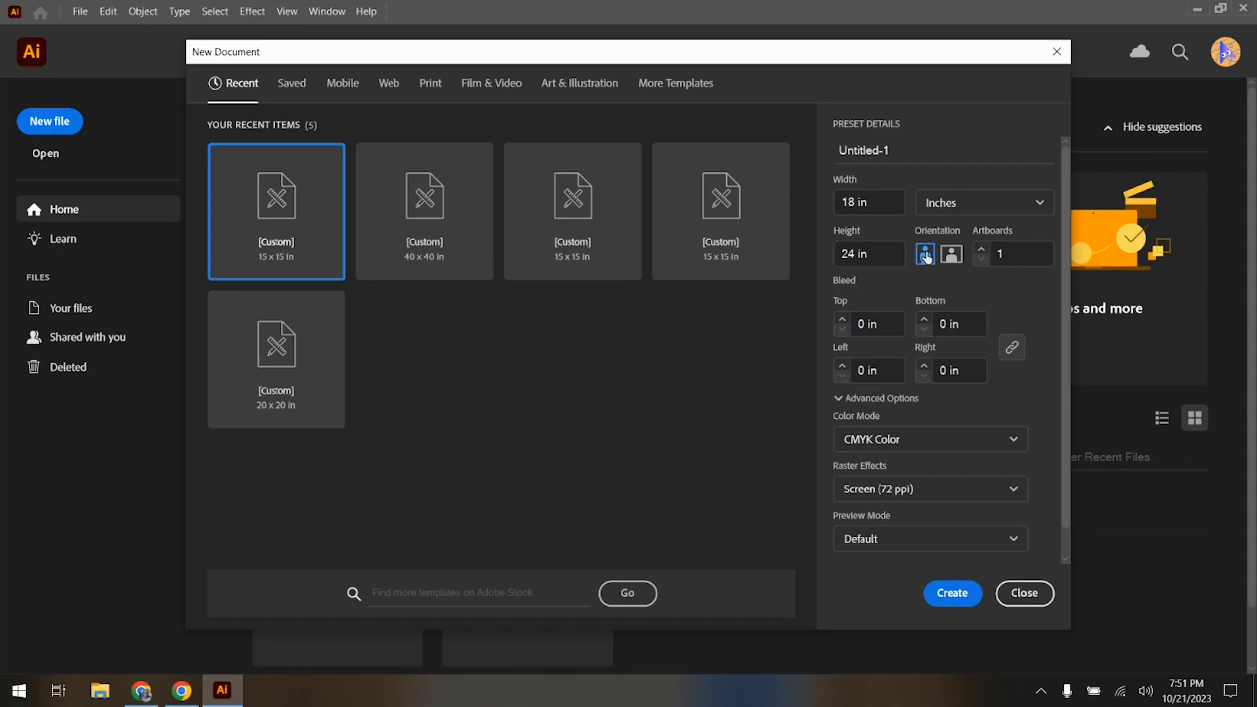
click(962, 600)
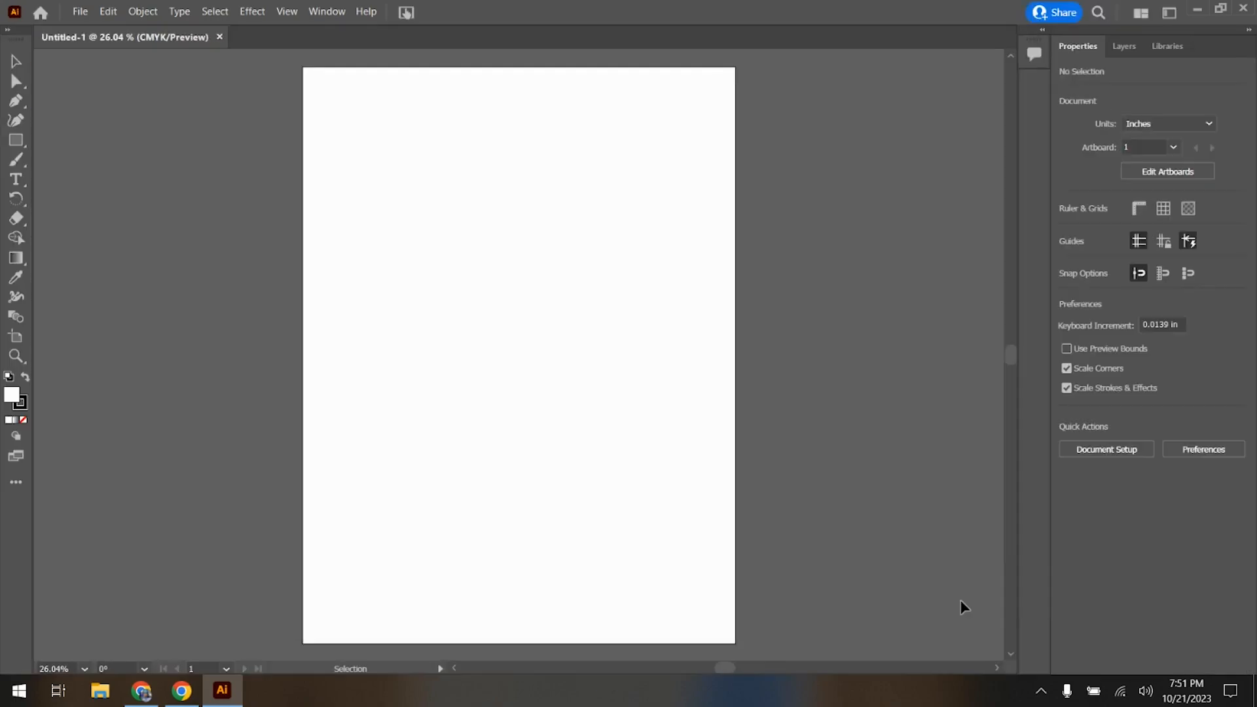
- Open the "bride of chucky" image from the Desktop in its own document
click(80, 11)
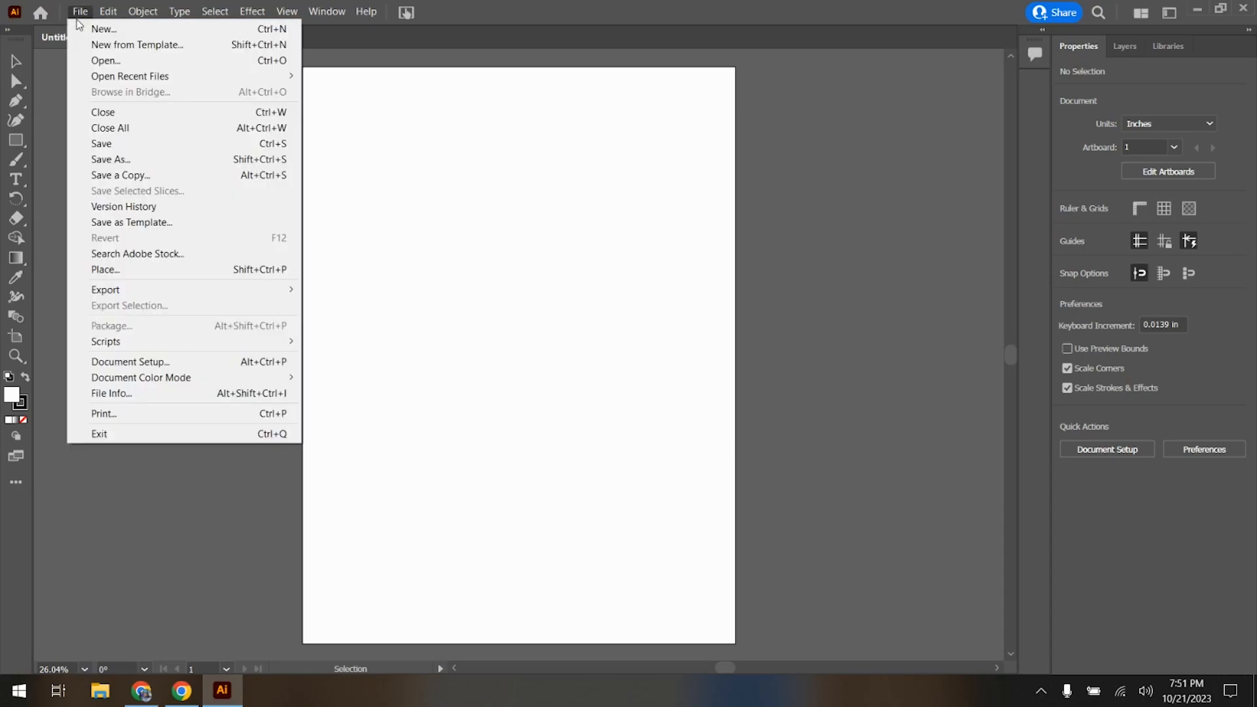
click(91, 60)
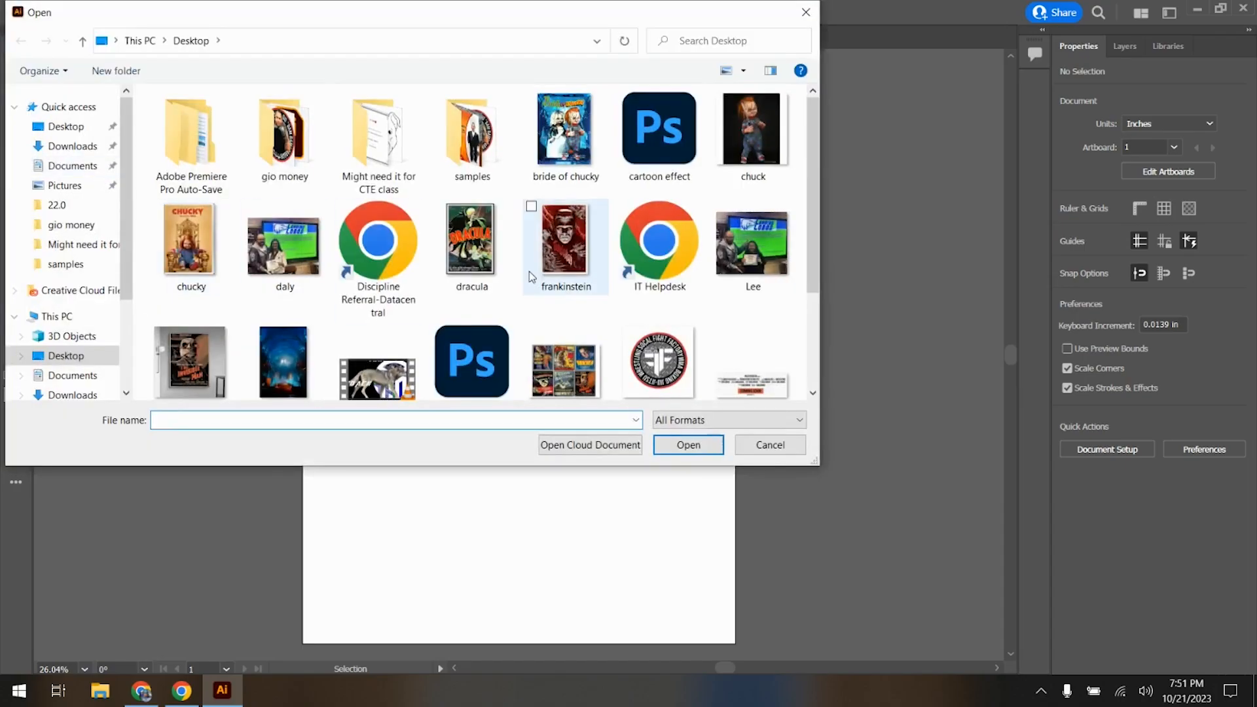
click(579, 151)
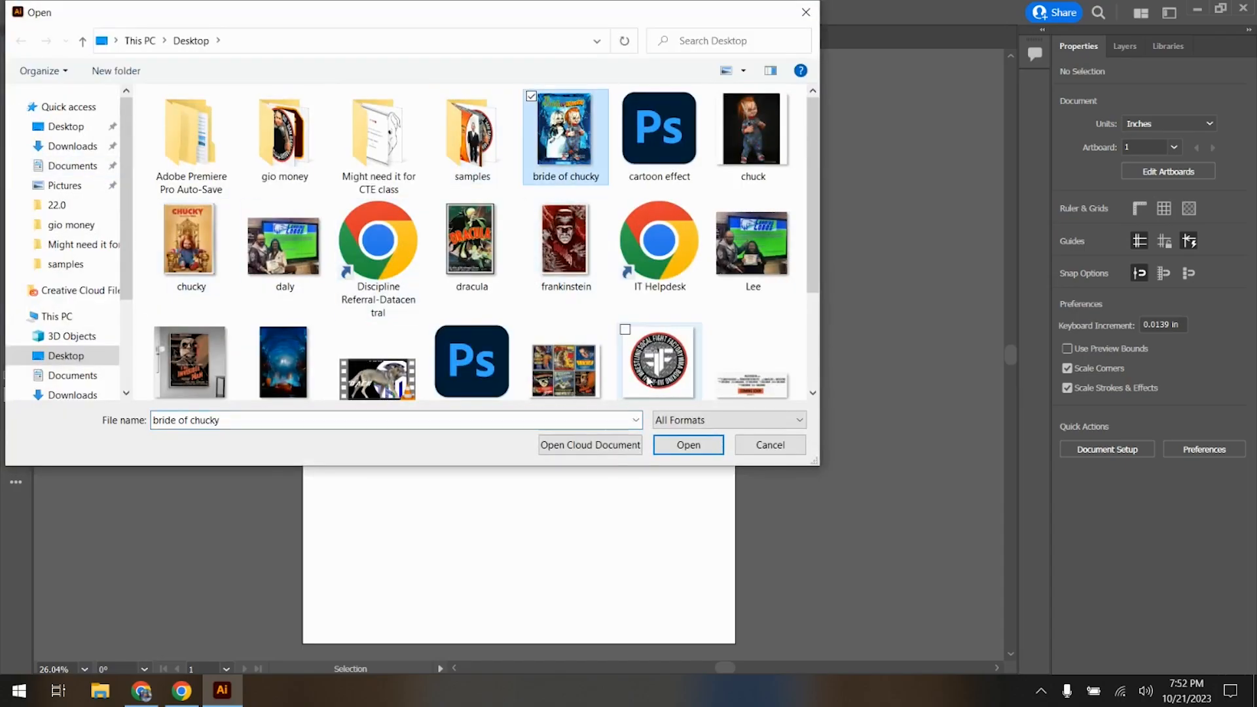
click(689, 445)
click(664, 373)
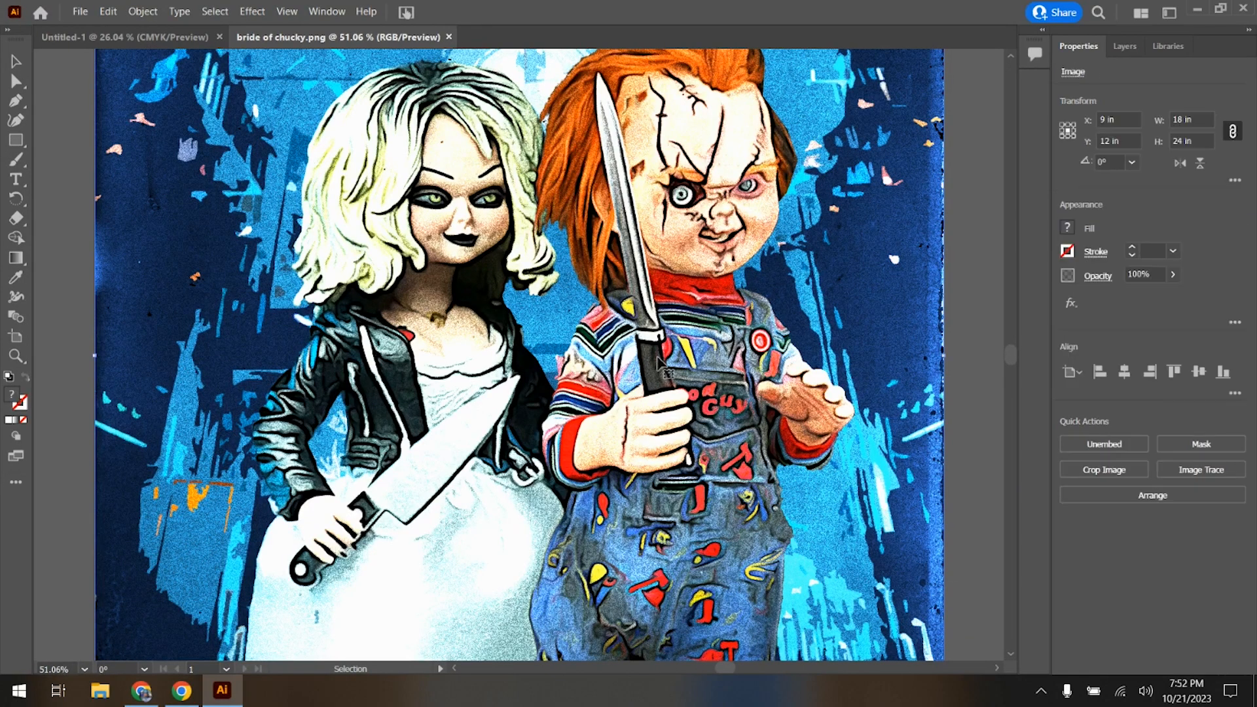
- Copy the poster image into the blank 18 x 24 in document
scroll(649, 374, down, 5)
scroll(649, 375, up, 3)
scroll(648, 374, down, 1)
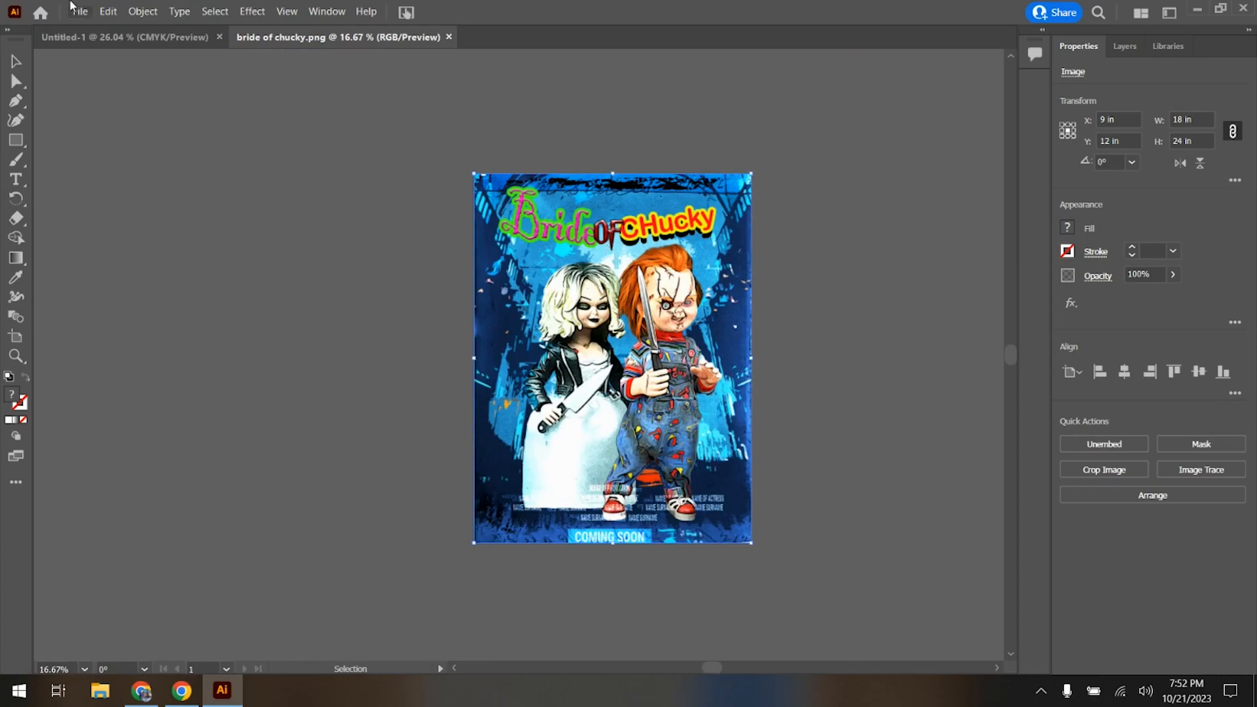
click(188, 50)
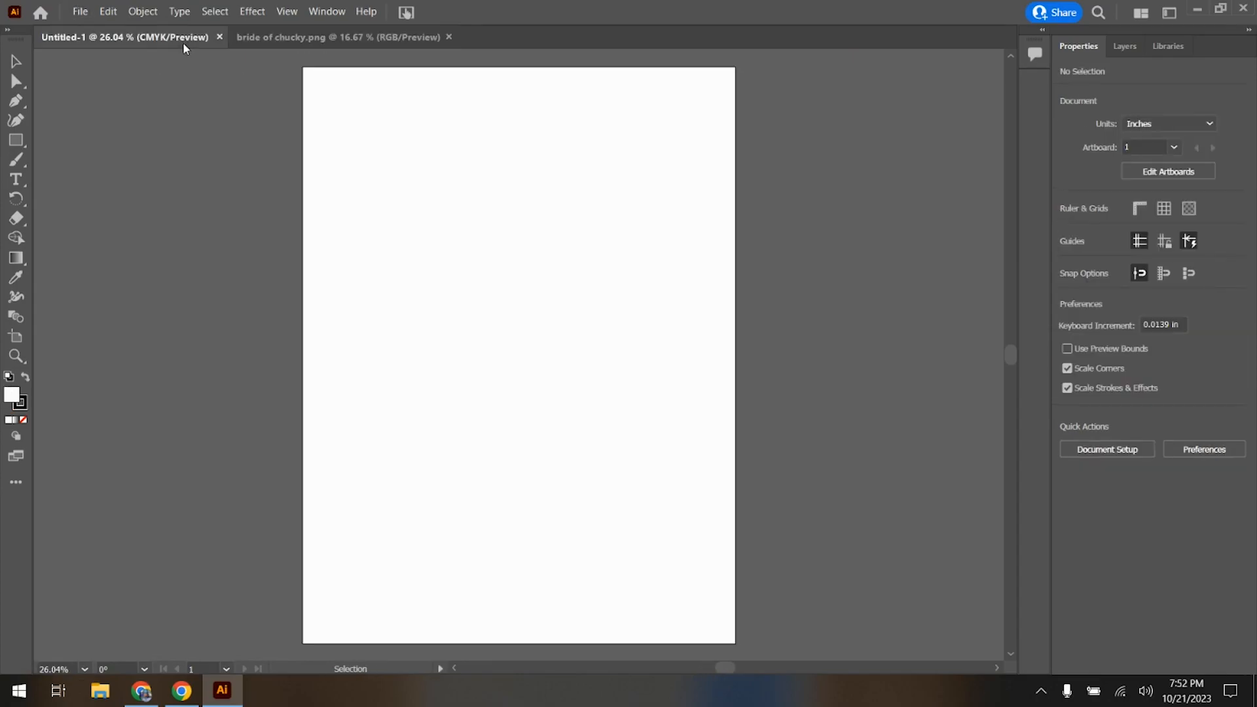
key(ctrl+v)
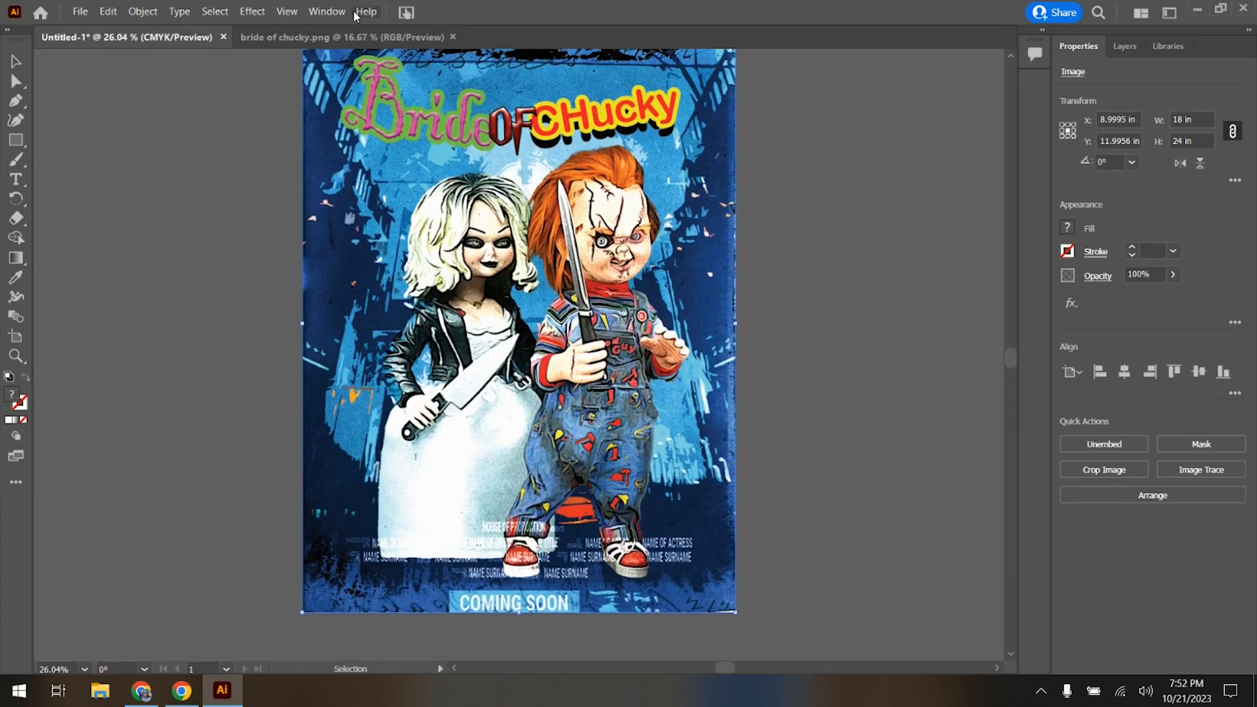
- Open Image Trace and trace the pasted poster with the 6 Colors preset
click(328, 11)
click(419, 420)
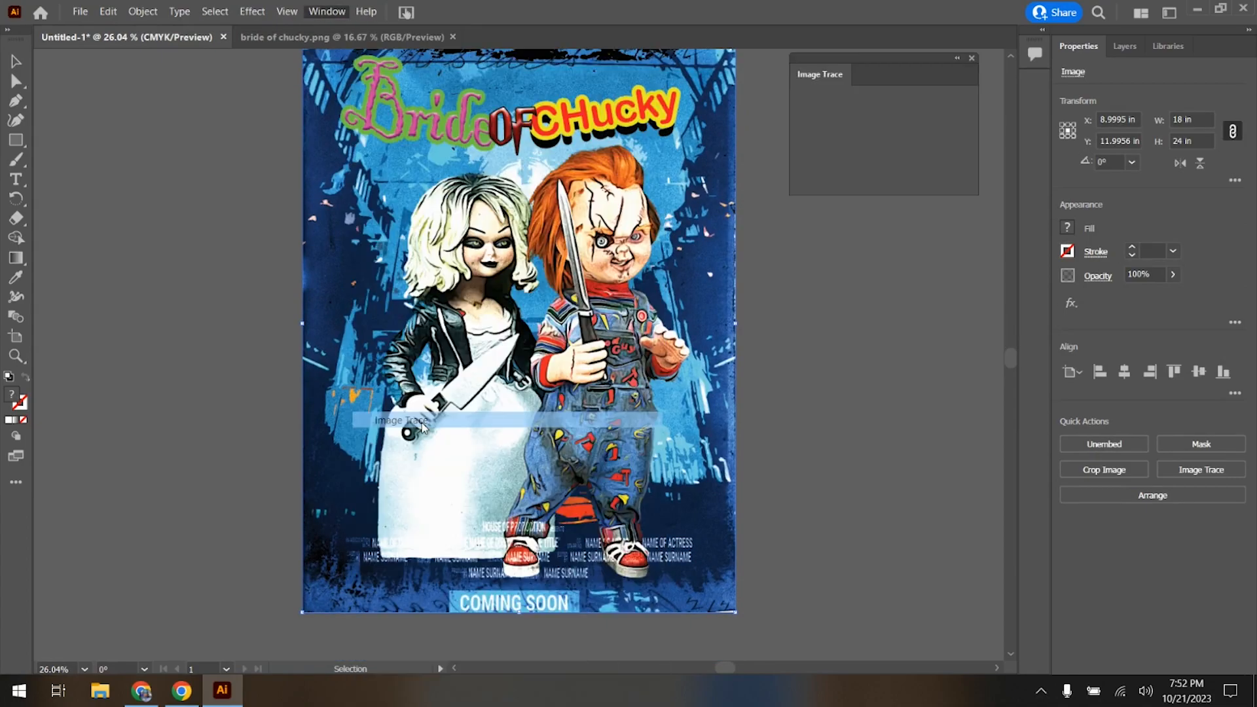
click(879, 132)
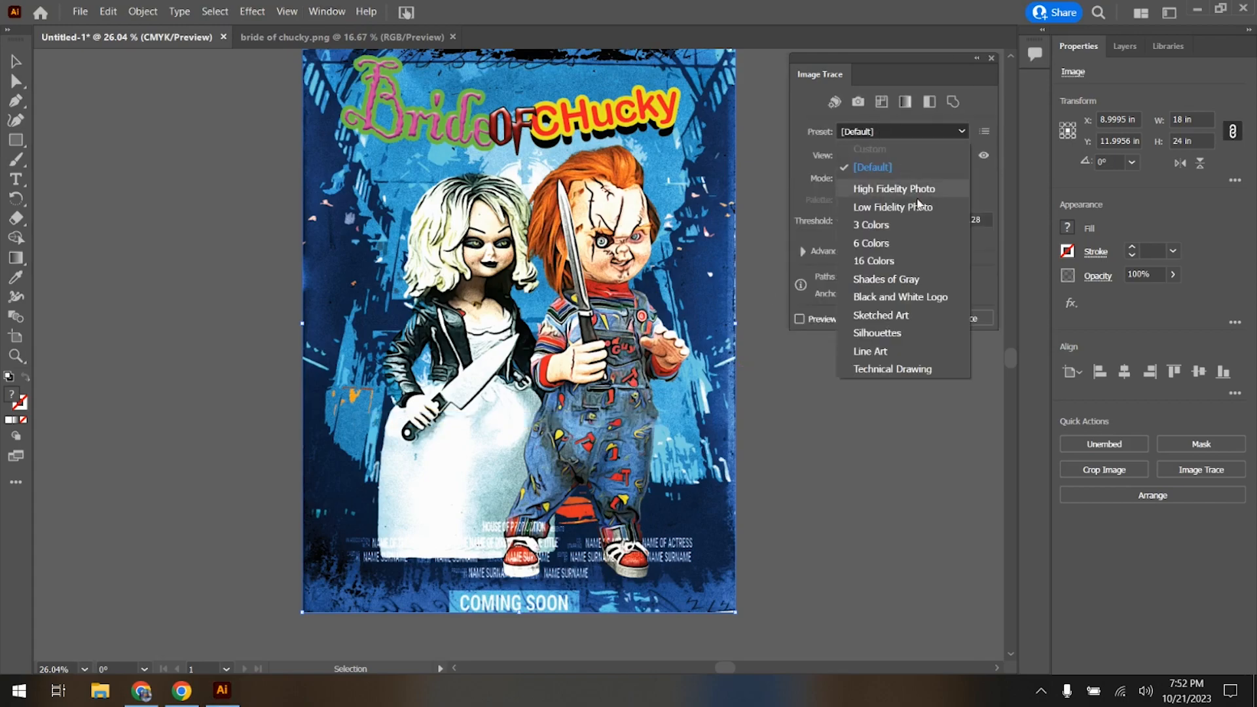
click(924, 245)
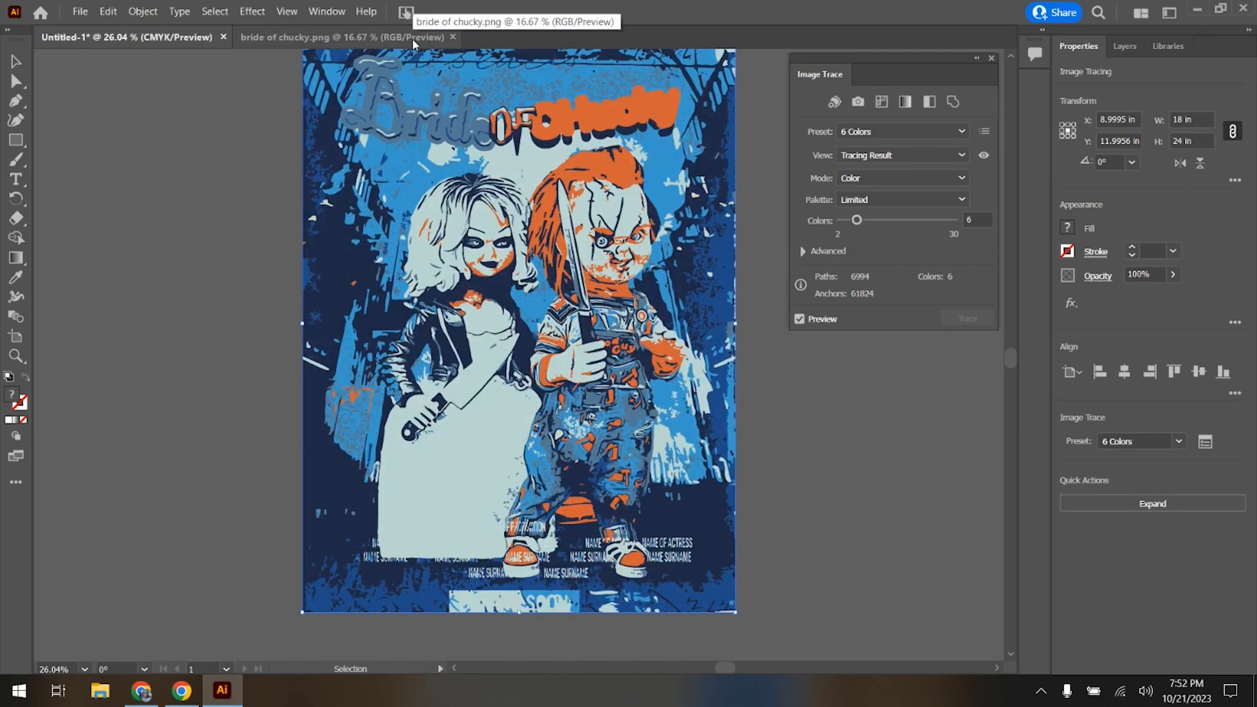
- Retrace the poster with the 16 Colors preset
click(952, 132)
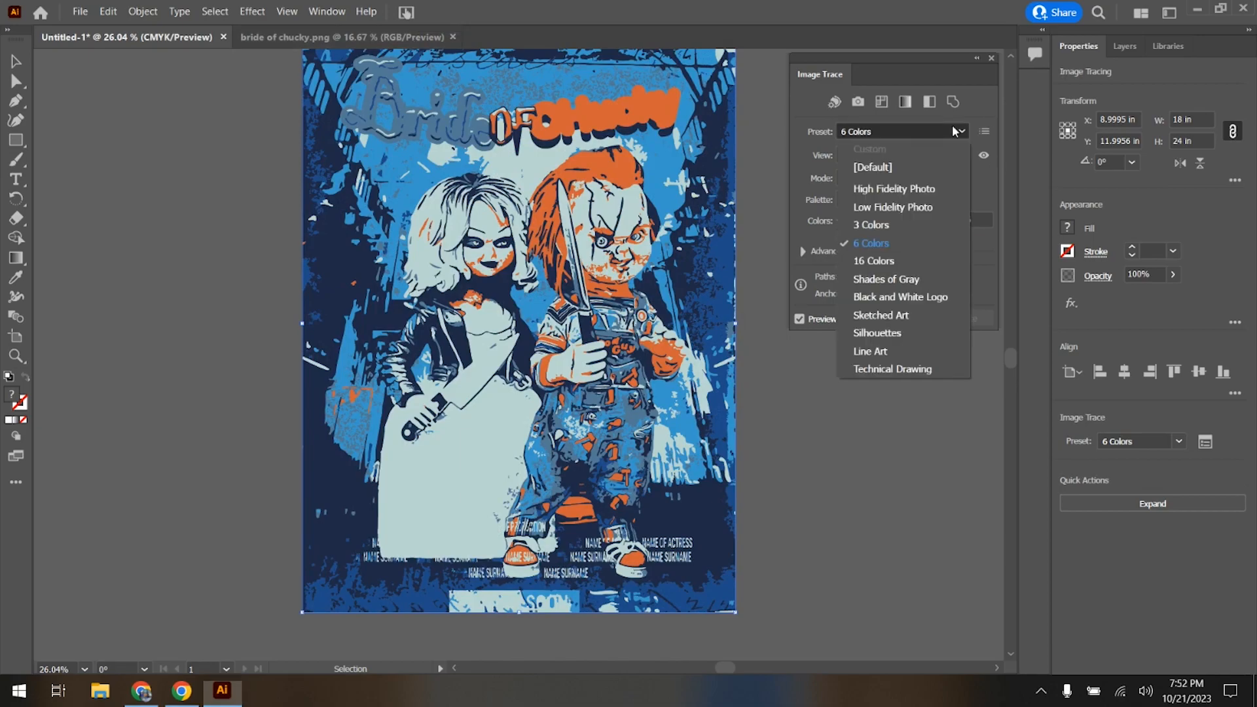
click(910, 261)
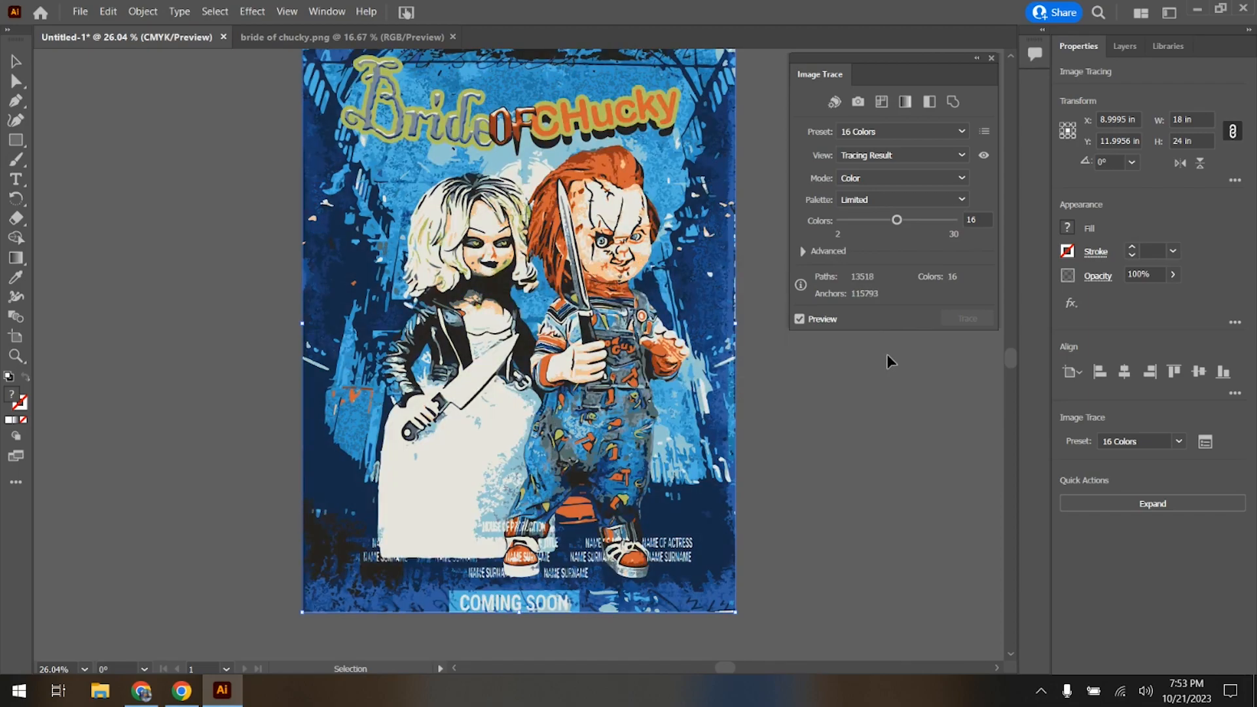
scroll(573, 359, up, 1)
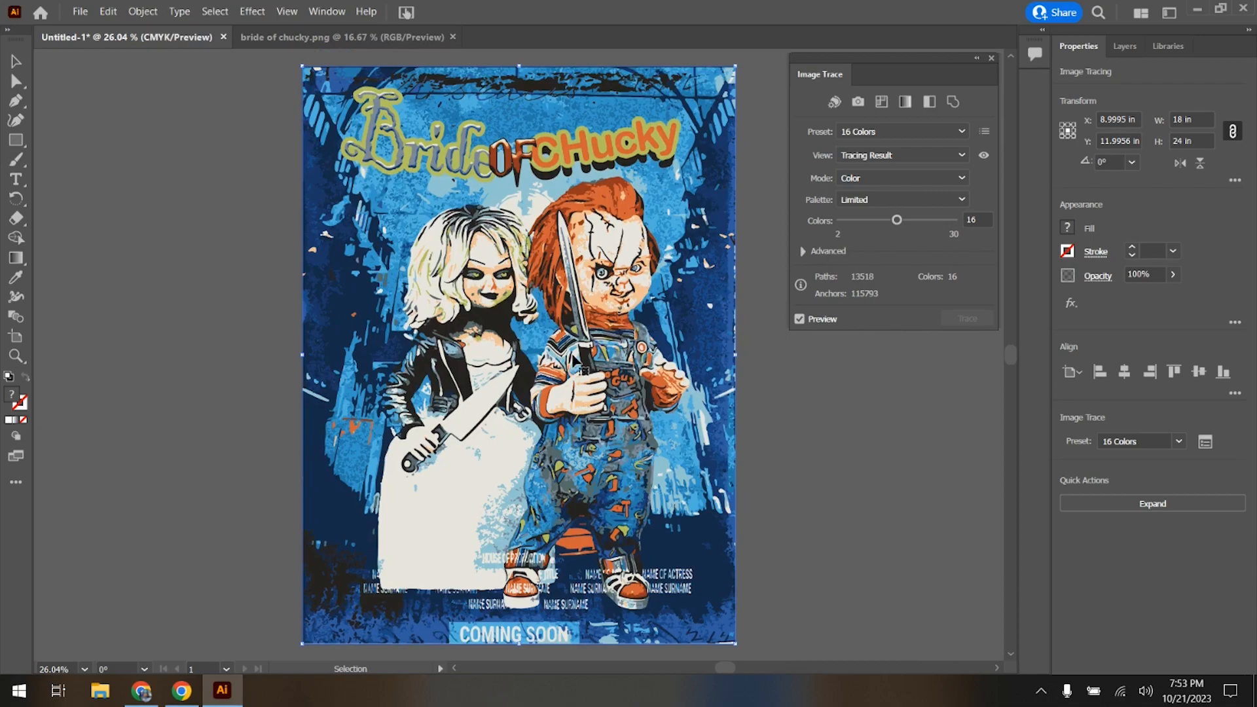
scroll(575, 359, down, 1)
- Retrace the poster with the Low Fidelity Photo preset
click(908, 131)
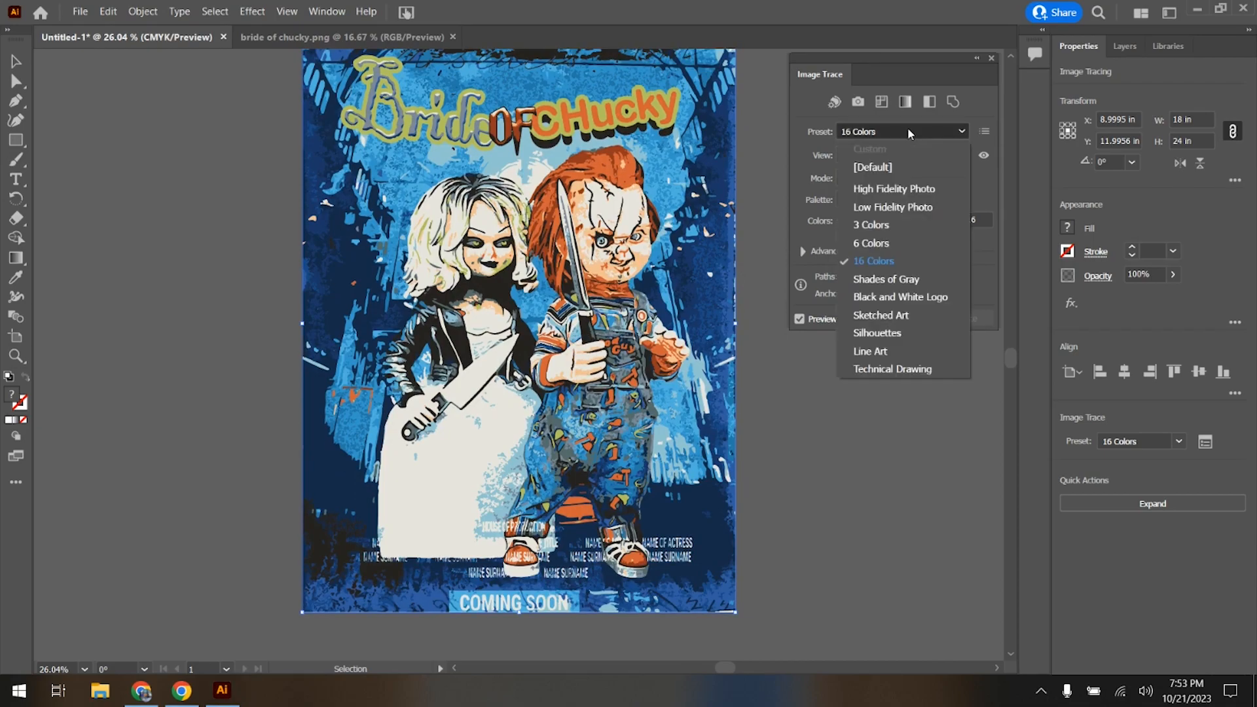
click(911, 207)
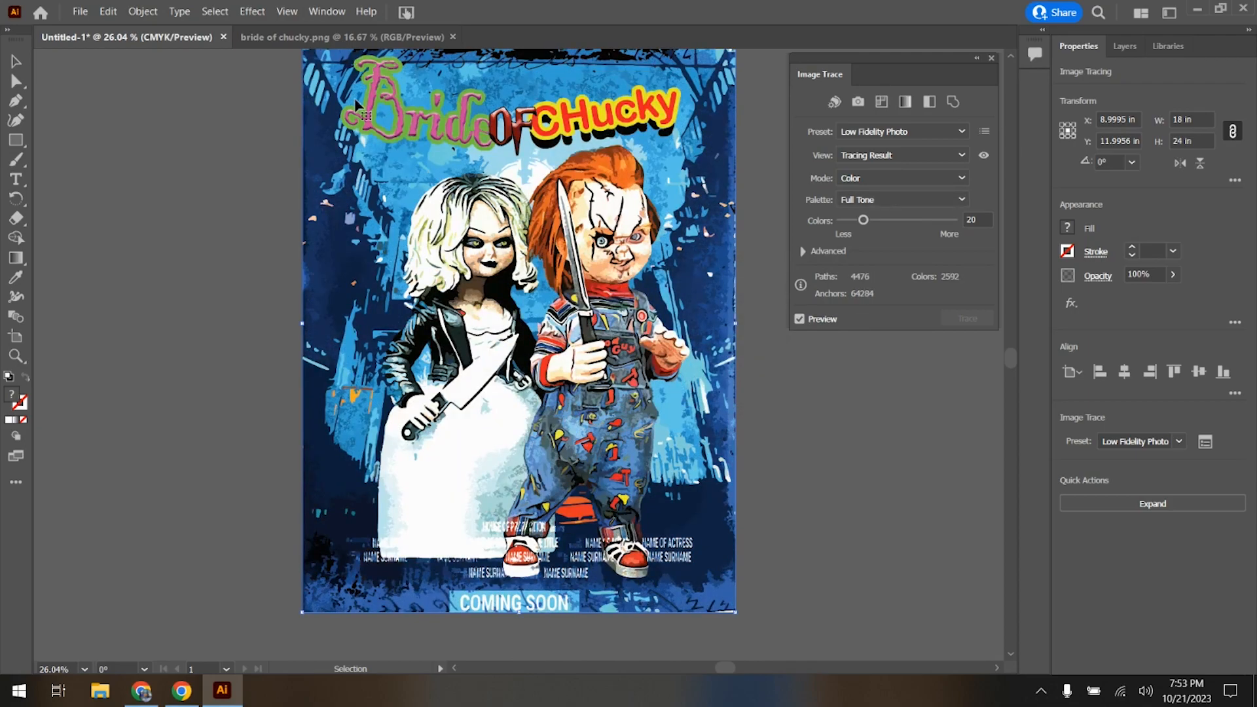
scroll(906, 359, up, 2)
- Close the source bride of chucky.png document and retrace the pasted poster with the High Fidelity Photo preset
click(362, 34)
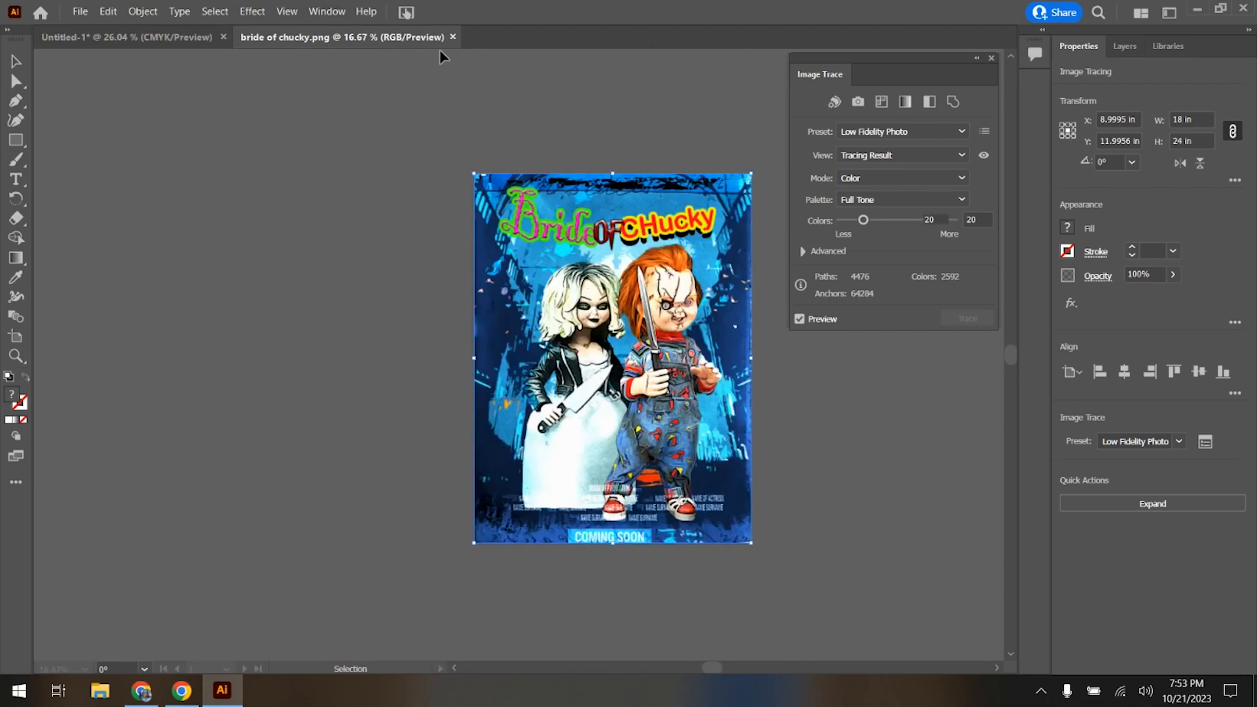
click(453, 37)
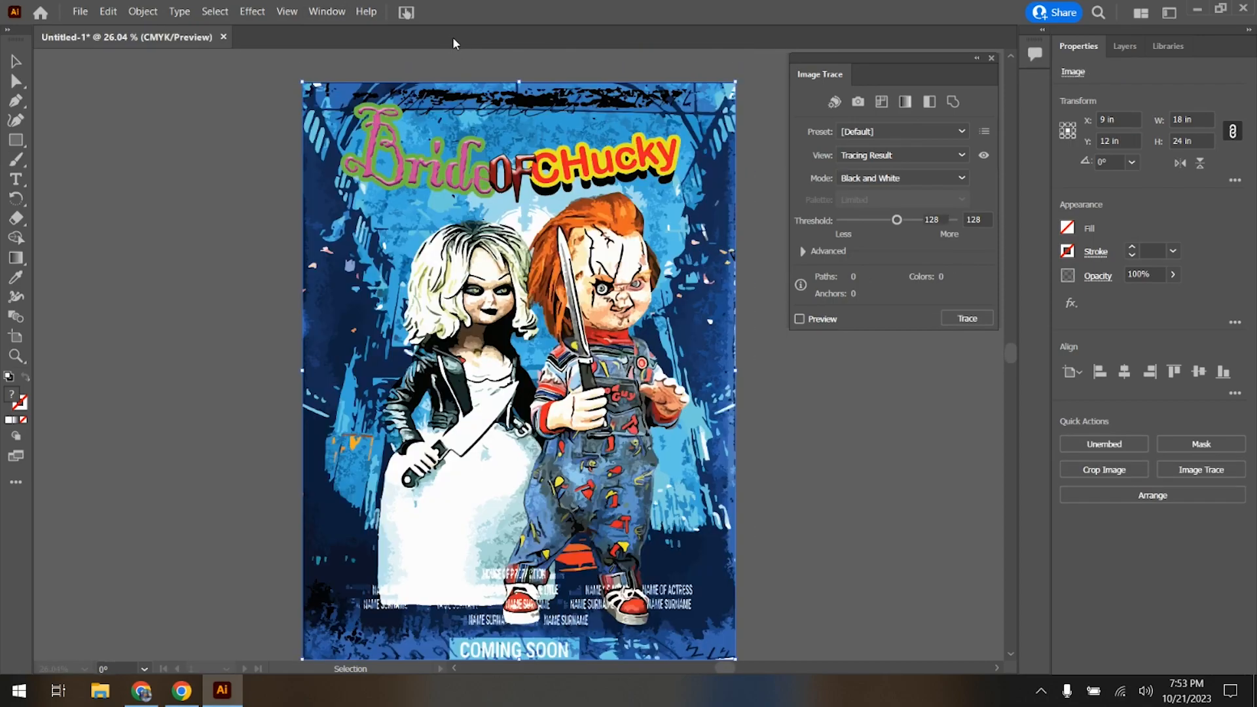
click(960, 132)
click(948, 186)
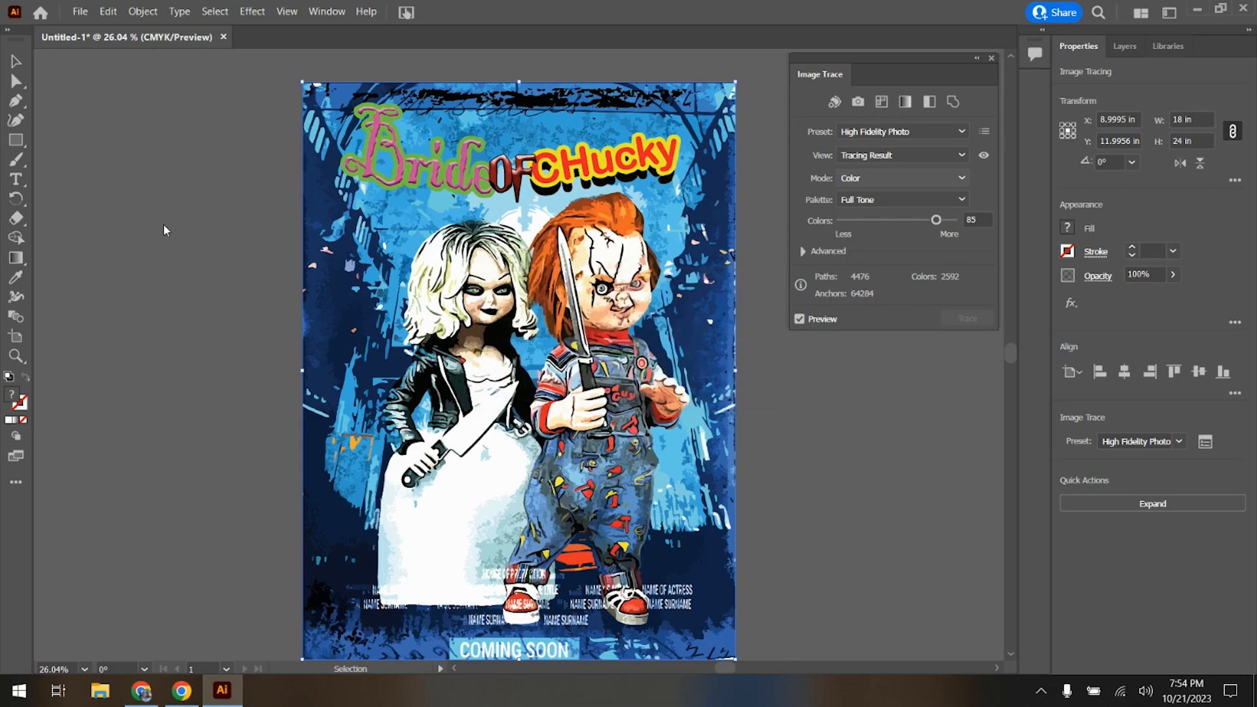
click(992, 58)
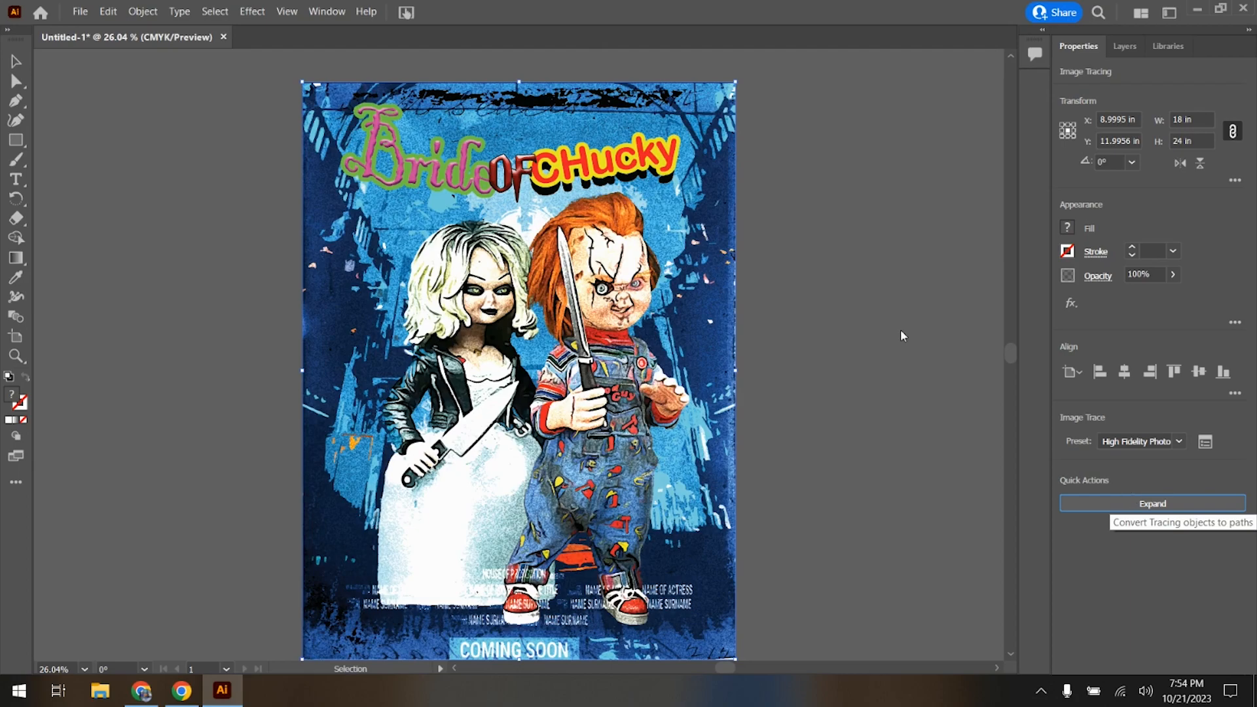
- Expand the traced poster into editable paths, ungroup them and clear the selection
click(1097, 504)
click(1180, 512)
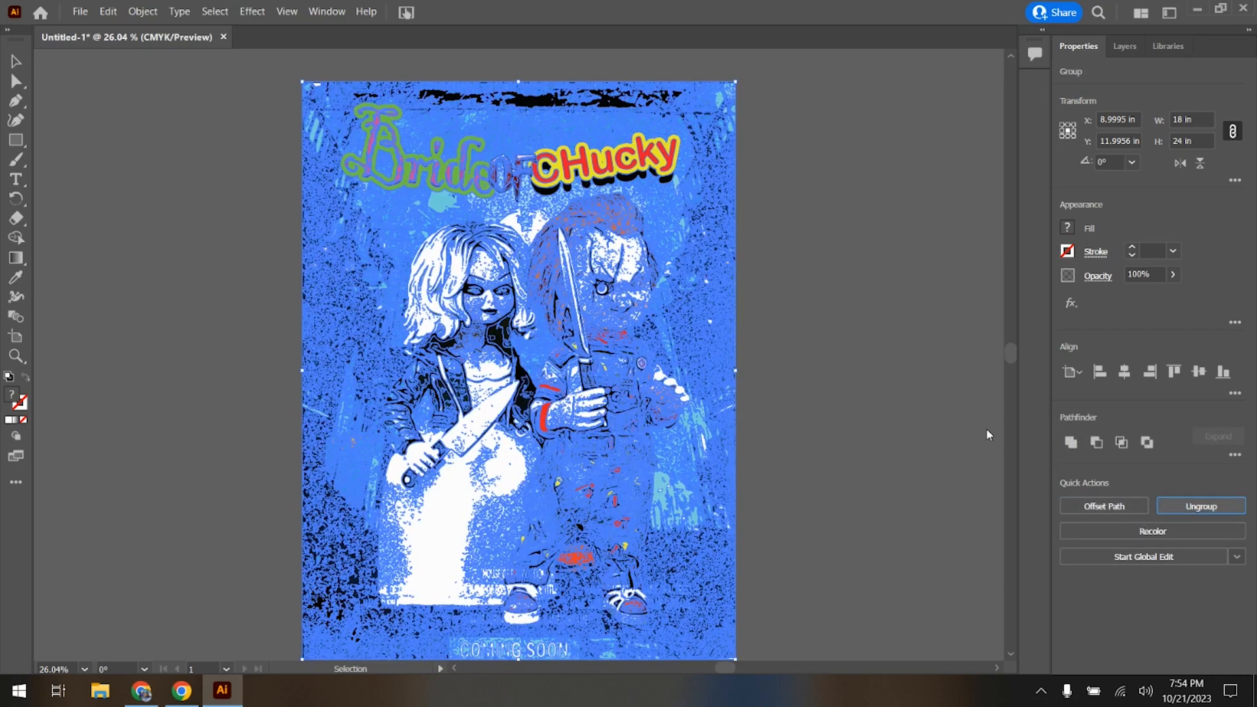
click(848, 254)
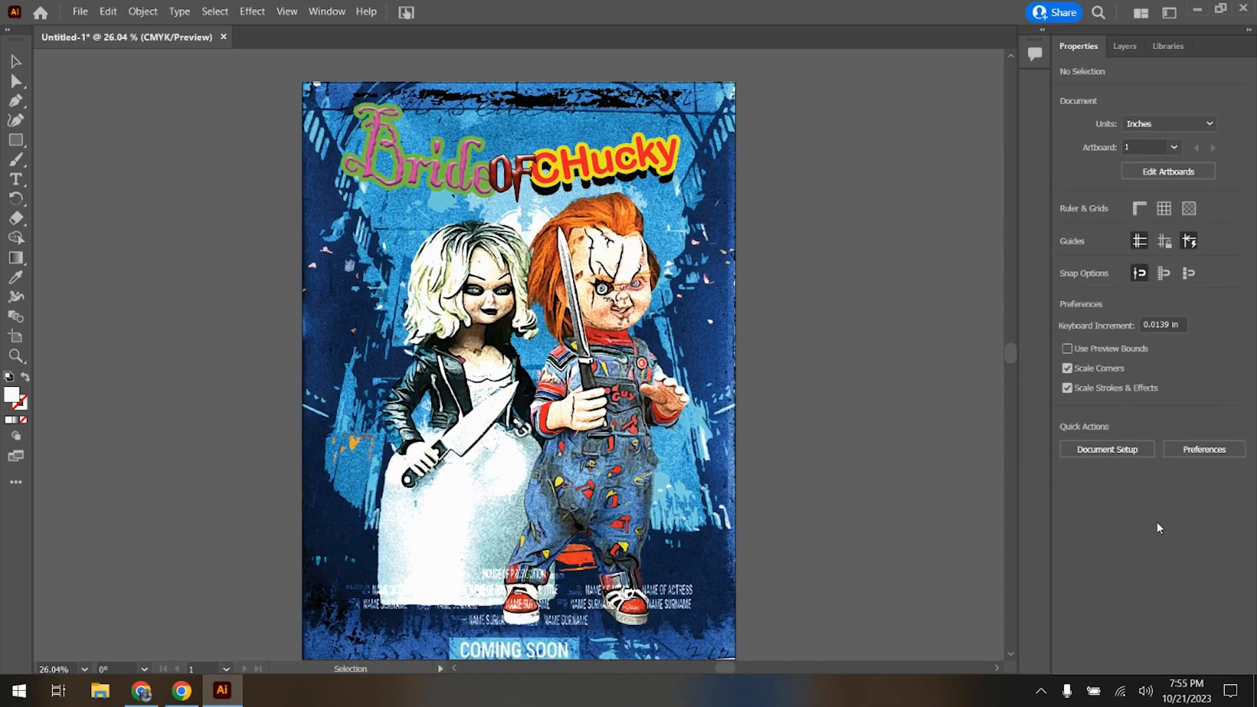
- Select all the traced paths on the poster and group them
key(a)
key(ctrl+a)
key(v)
click(1181, 504)
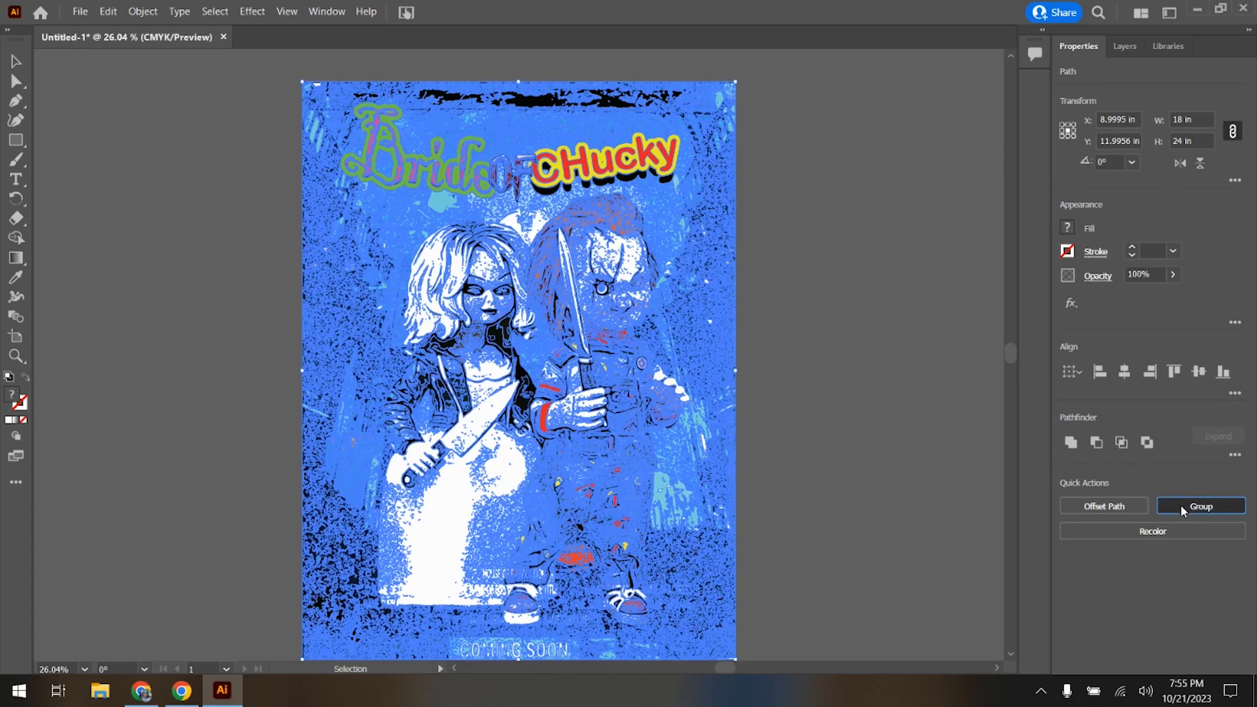
click(790, 205)
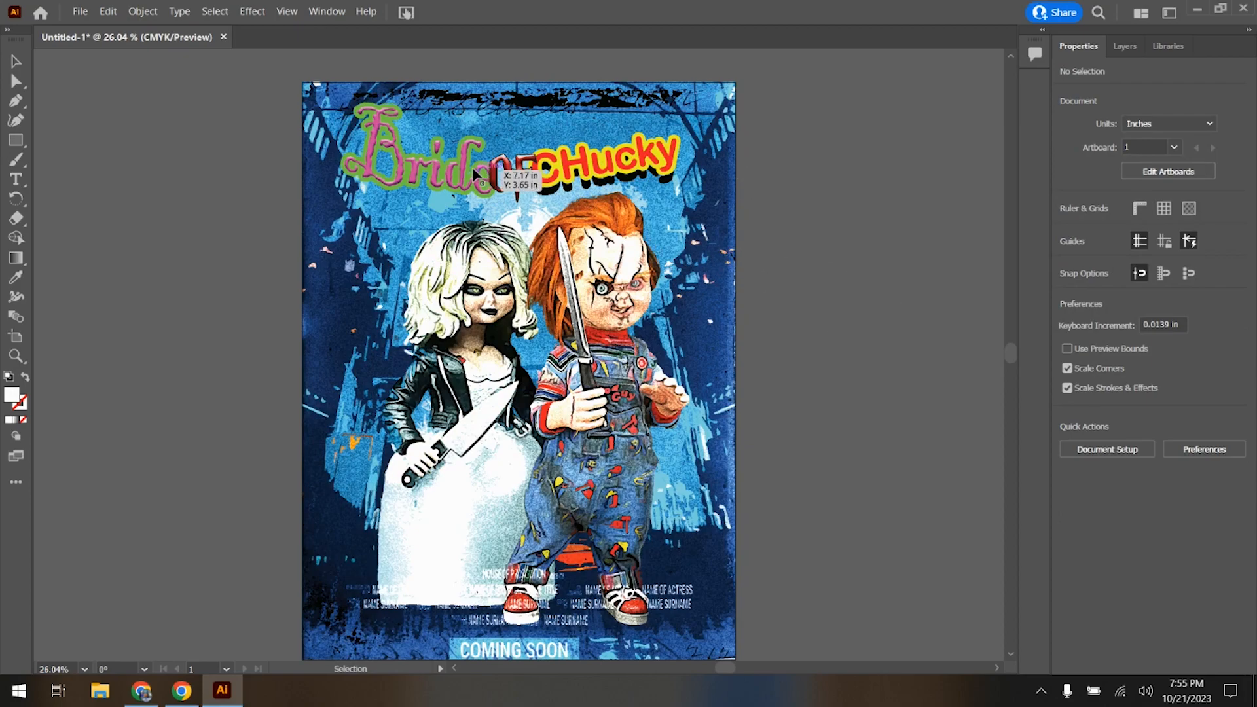
- Select the traced poster artwork and ungroup it into separate paths
scroll(451, 147, up, 3)
scroll(451, 148, up, 3)
scroll(450, 148, down, 3)
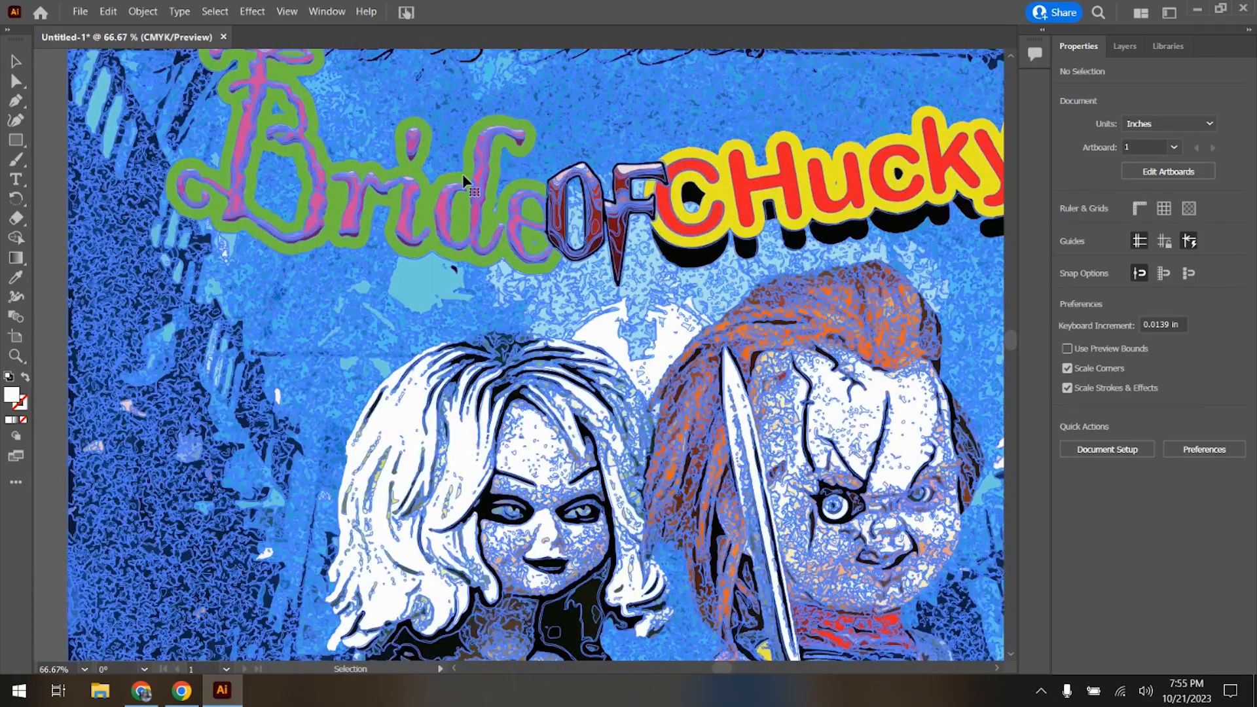
click(465, 180)
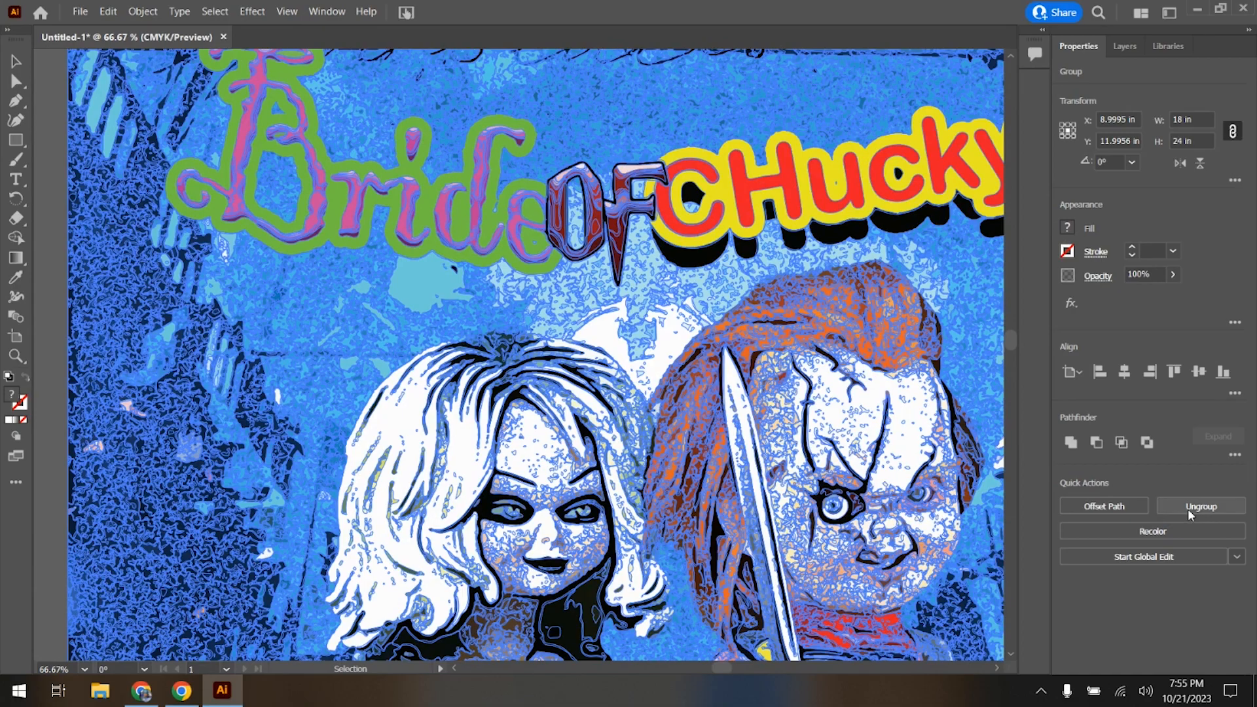
click(62, 249)
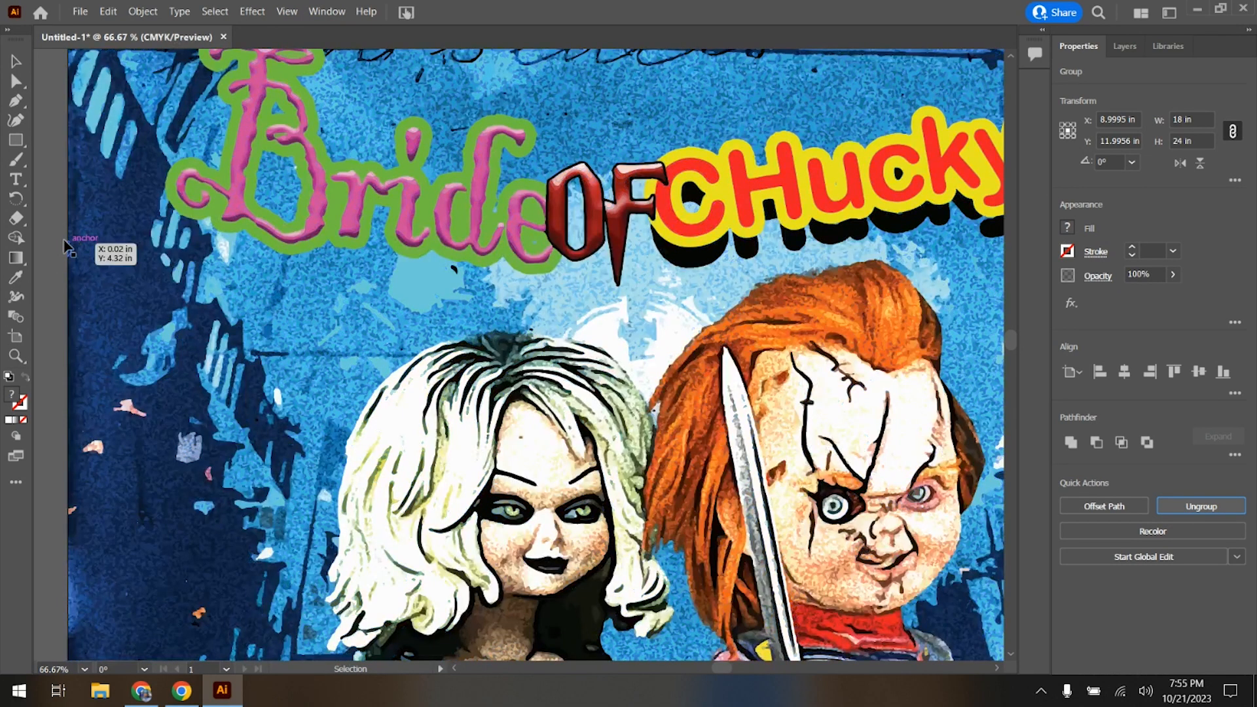
- Adjust the fill of the green shape inside the letter B of "Bride", lowering its cyan and sampling a lighter green from the color spectrum
click(256, 200)
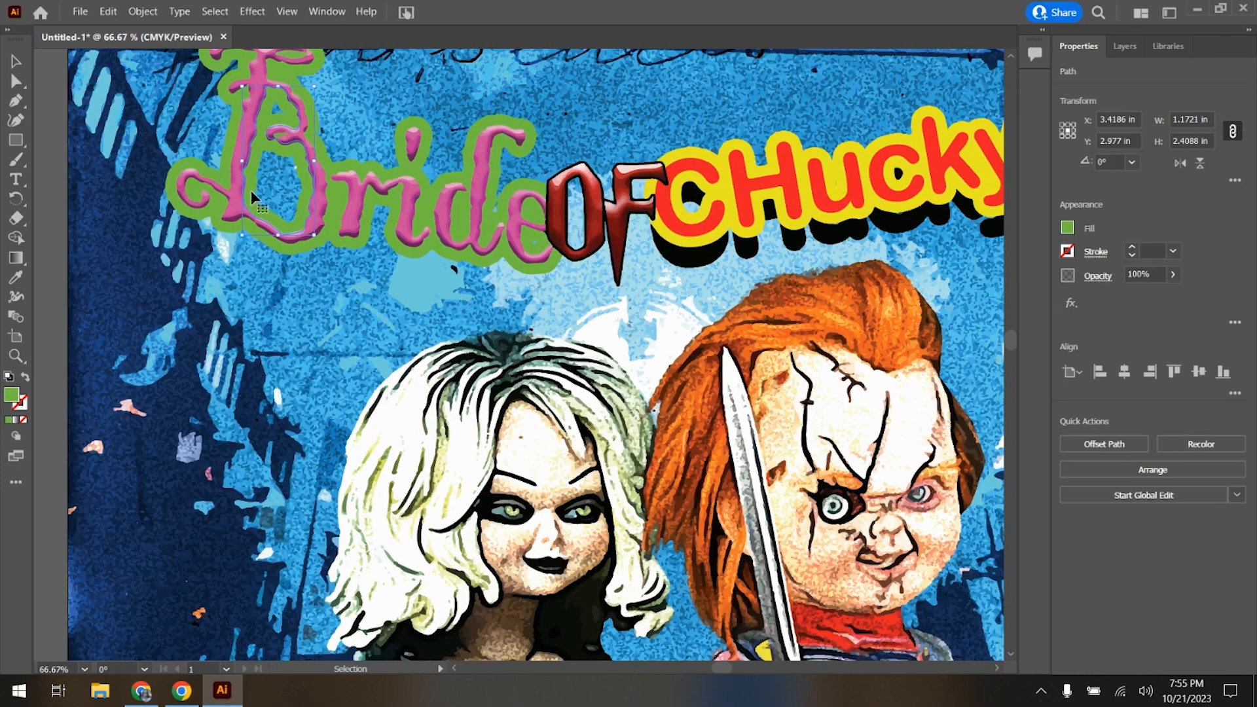
click(1068, 229)
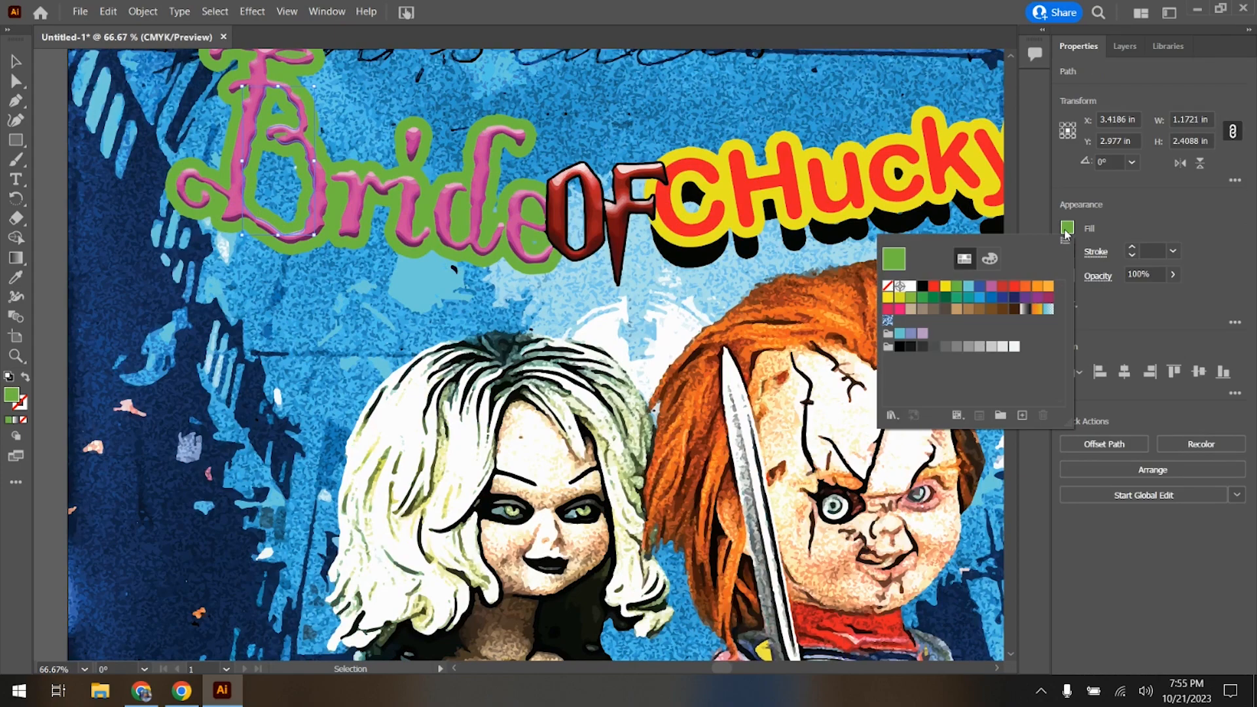
click(957, 289)
click(987, 259)
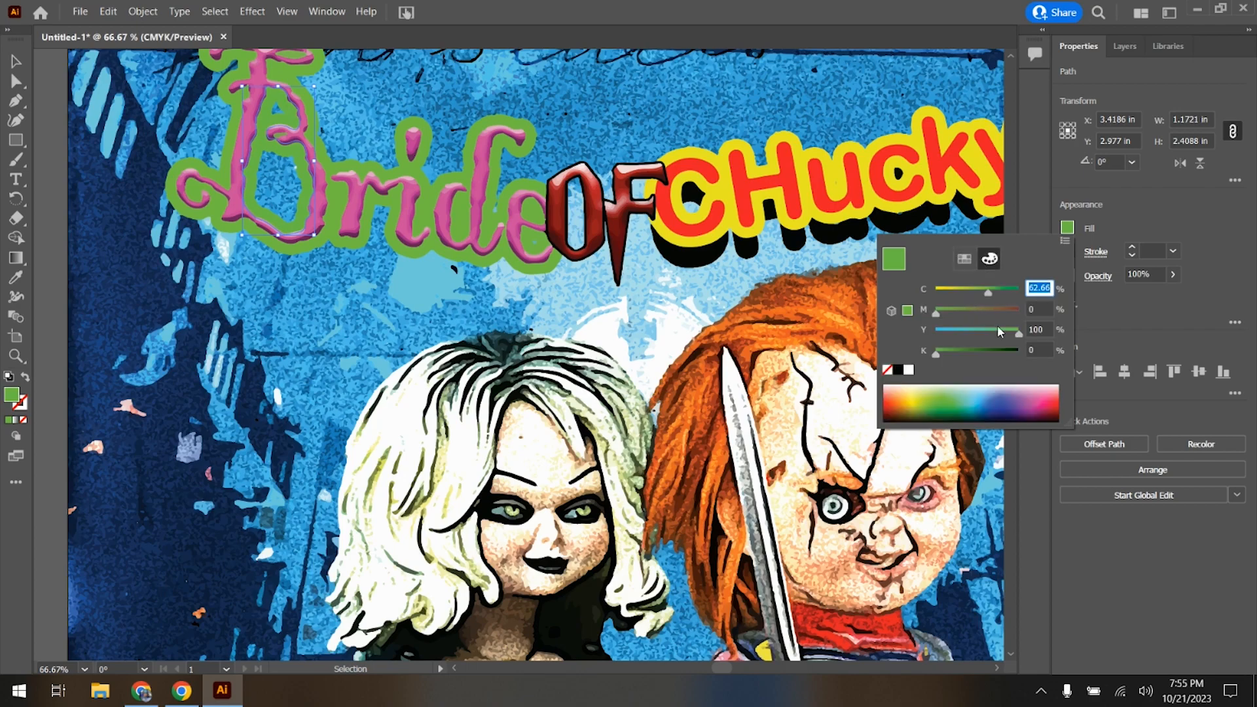
drag(988, 292, 970, 293)
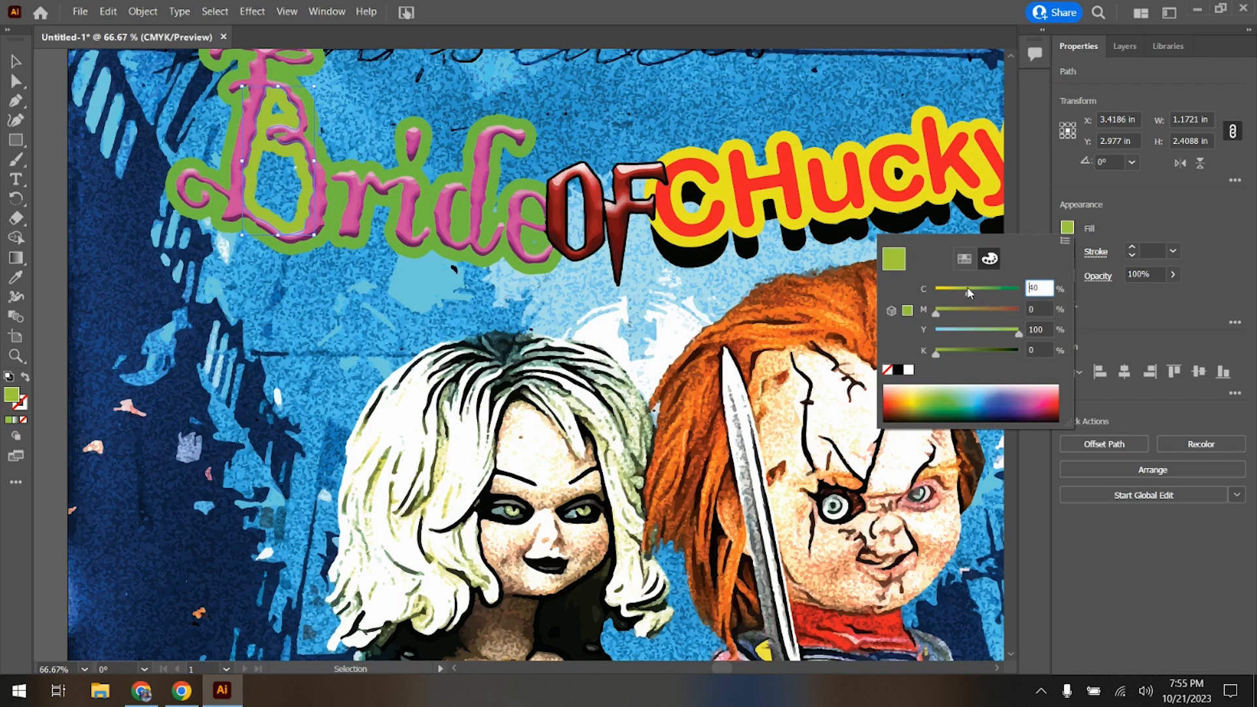
click(948, 392)
click(951, 394)
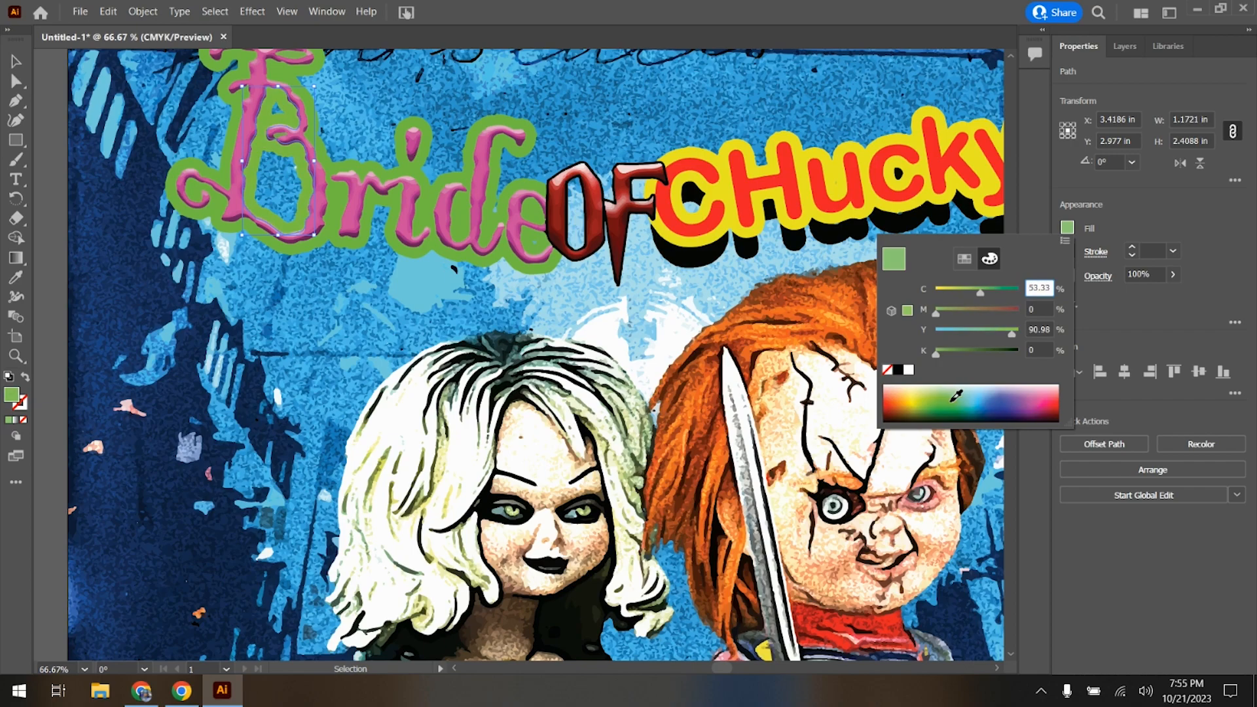
click(953, 394)
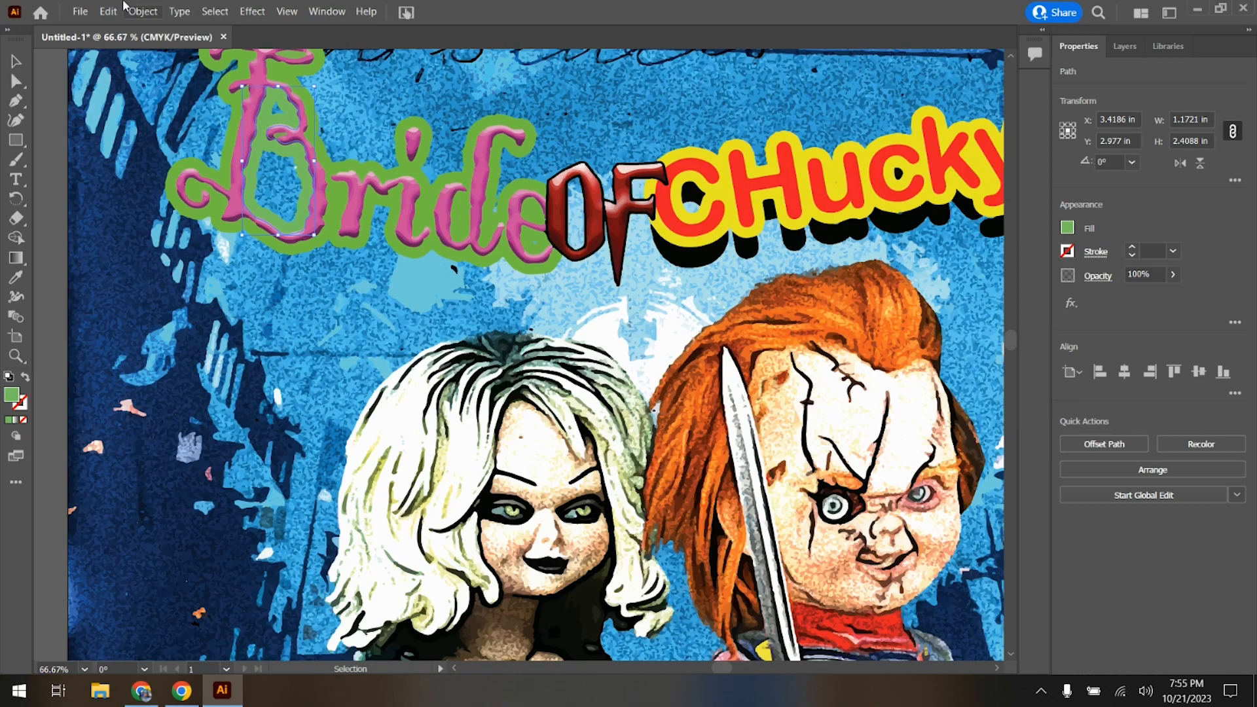
- Start exporting the poster to the Desktop as a PNG named "bride of chucky vectored"
click(80, 11)
mouse_move(136, 289)
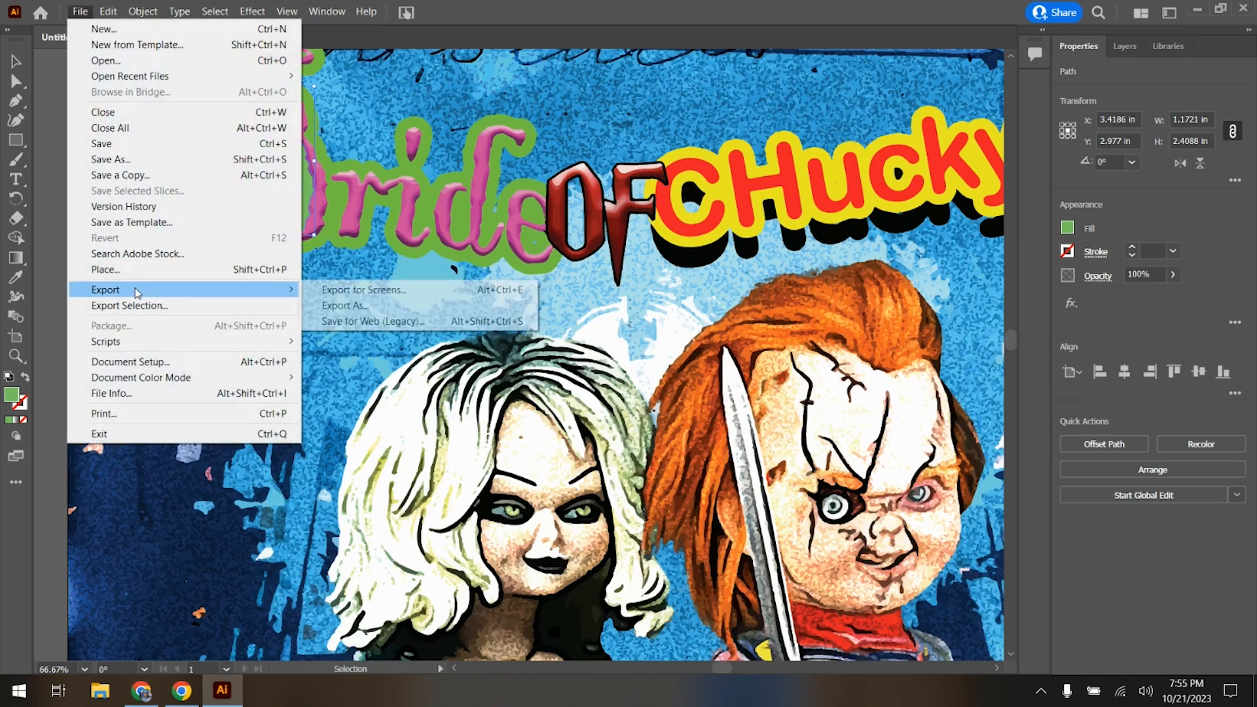
click(340, 305)
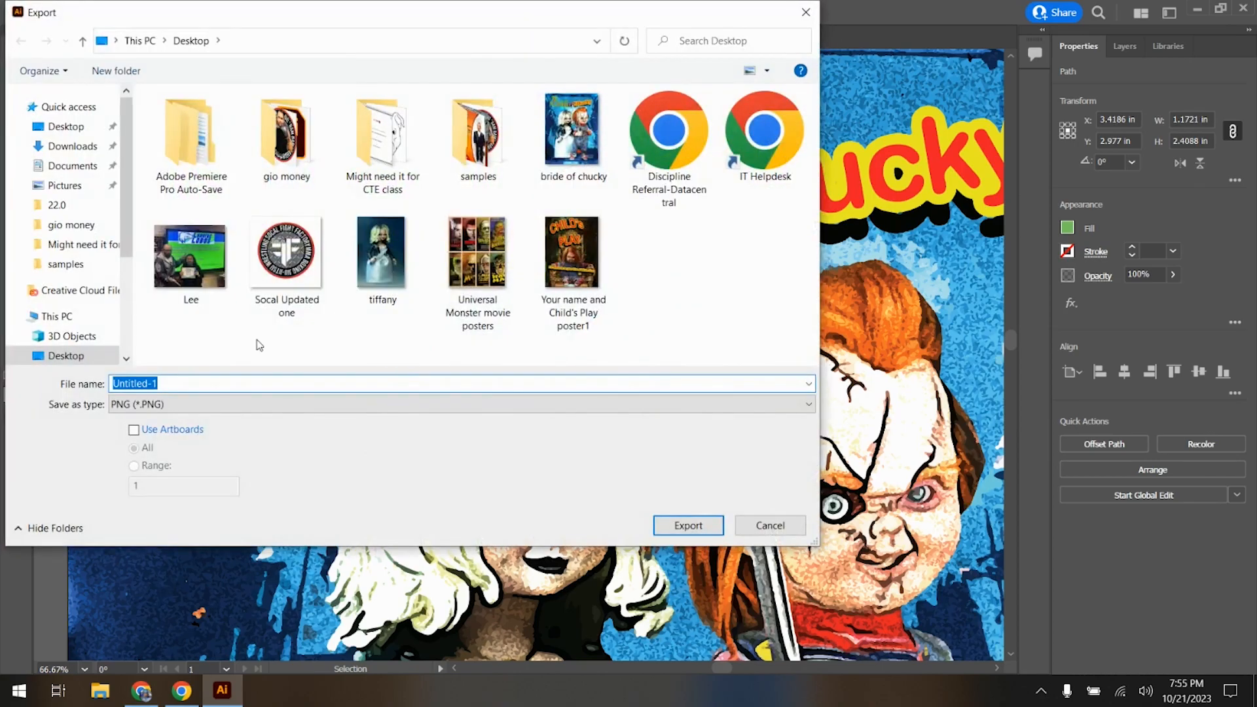
click(566, 141)
click(214, 385)
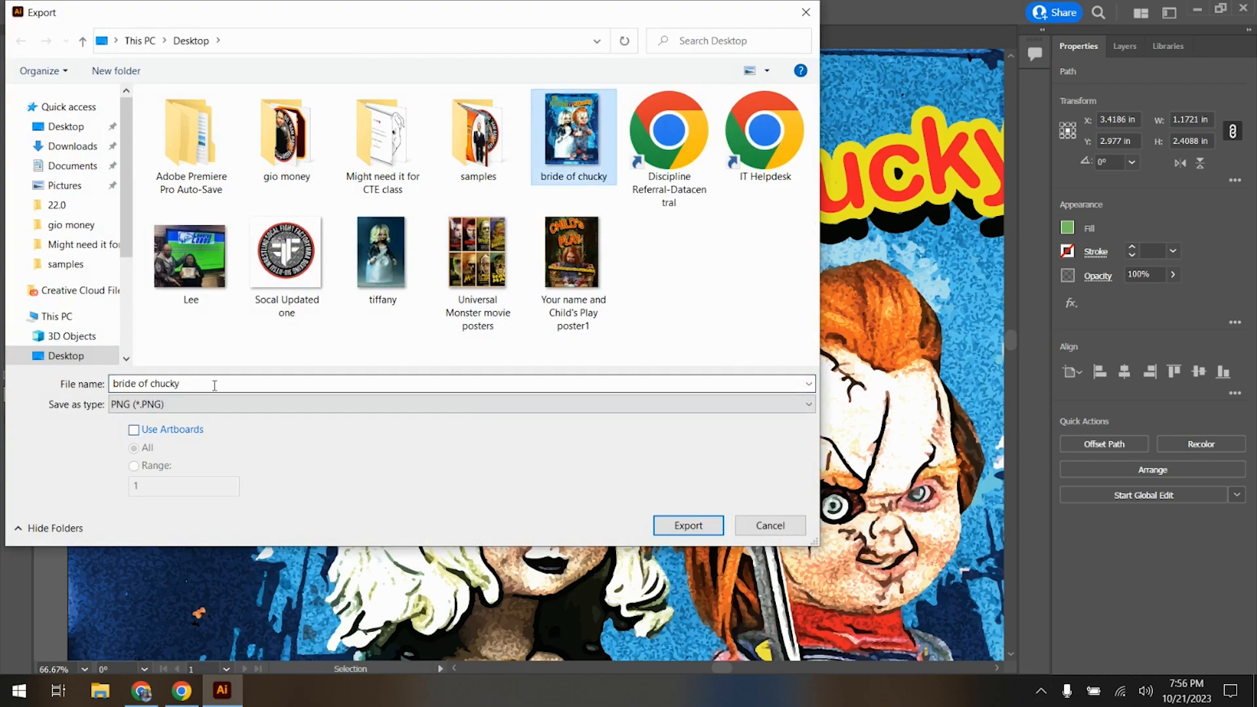
double_click(214, 385)
click(215, 385)
text(vectored)
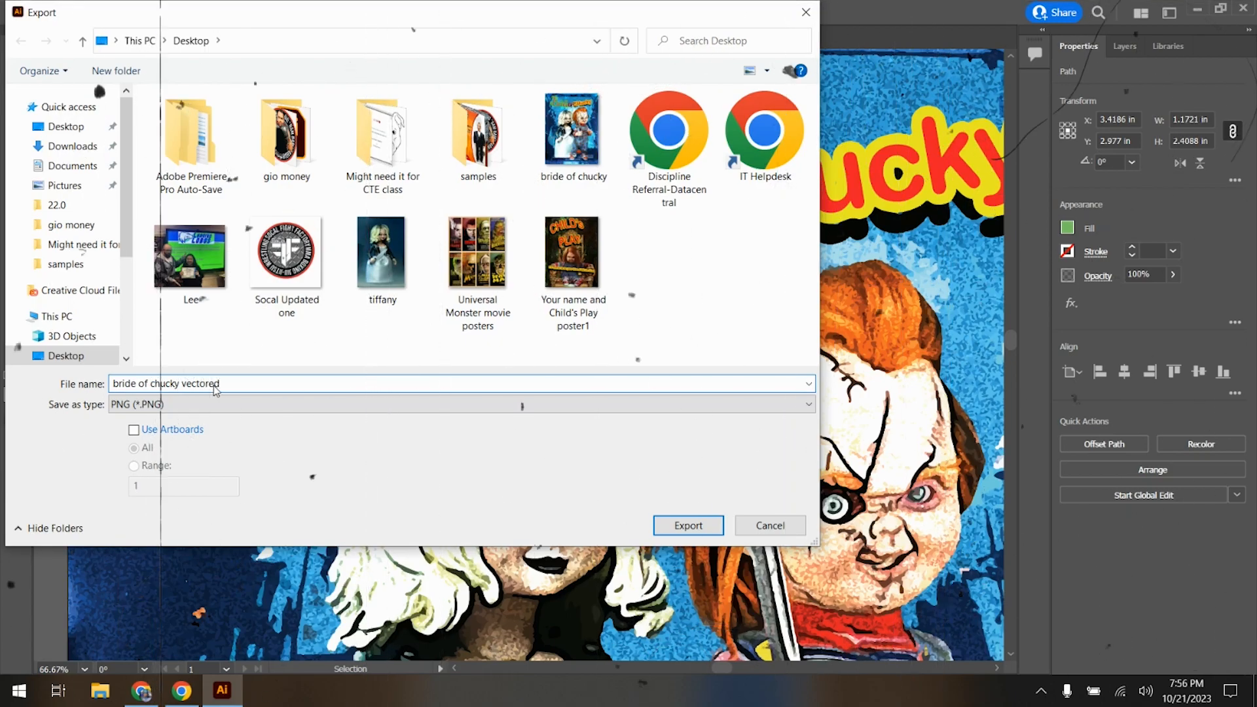
key(Return)
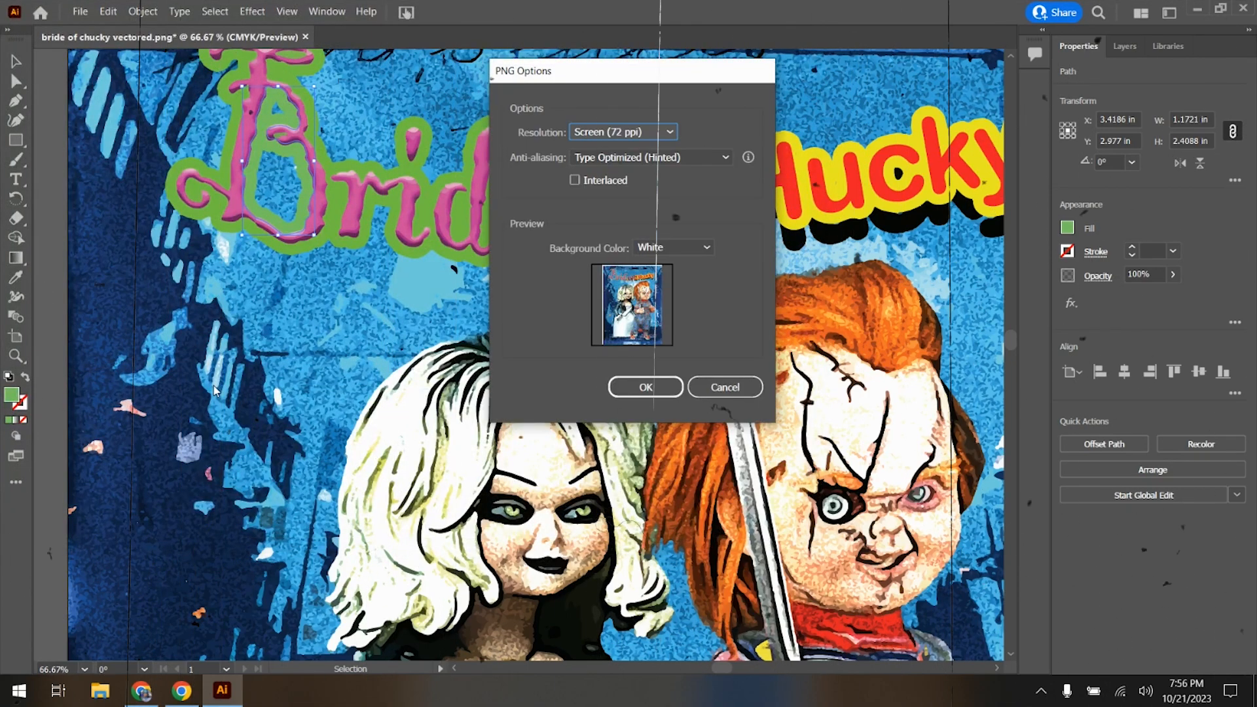
- Complete the PNG export with a black background color and close the Illustrator document without saving changes
click(668, 247)
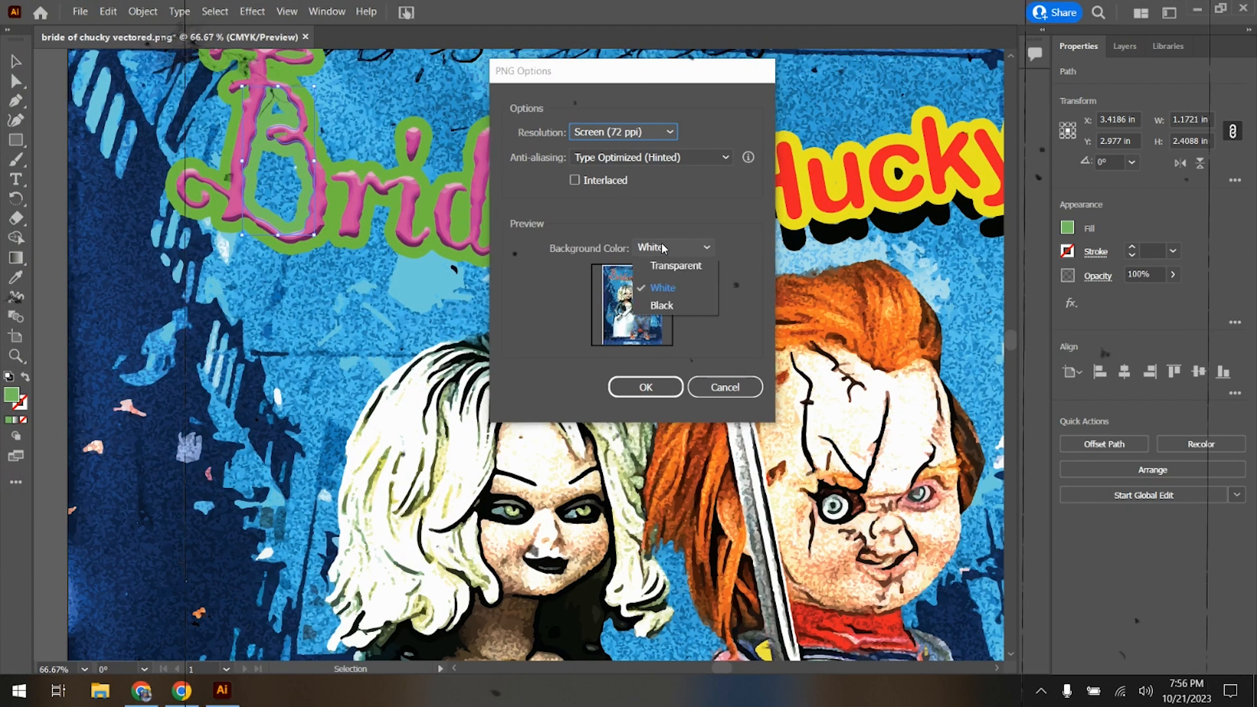
click(661, 306)
click(660, 392)
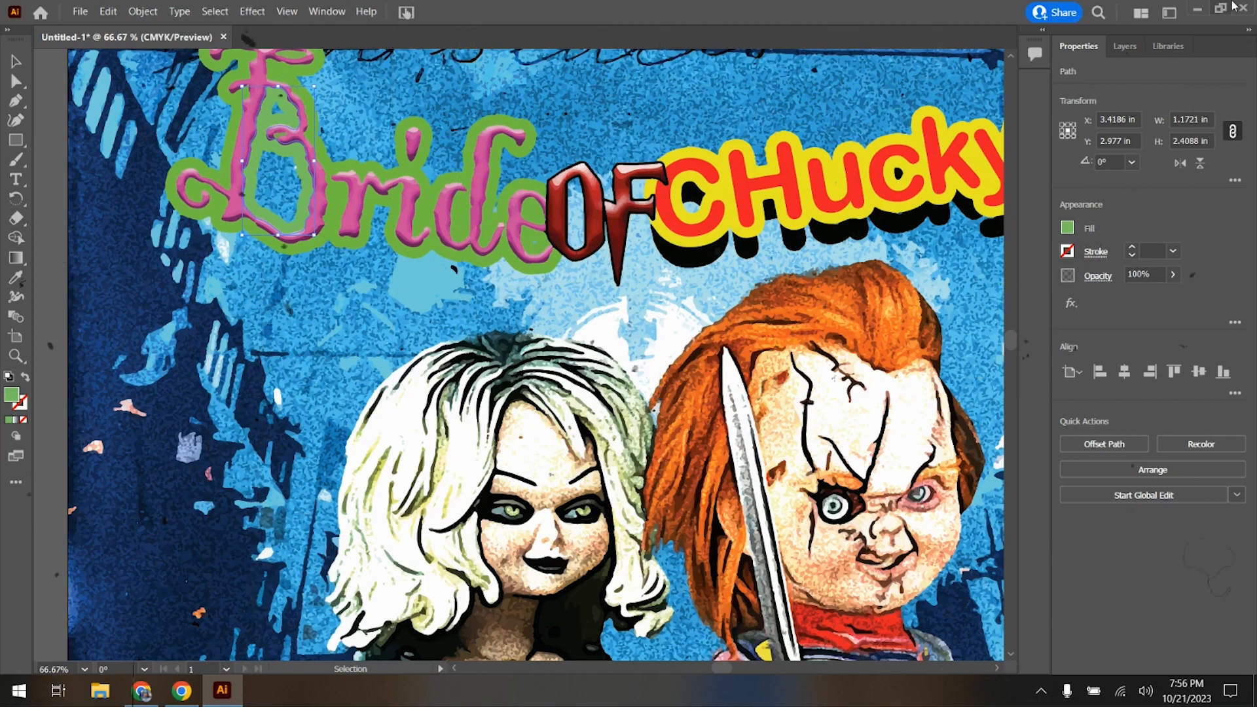
key(ctrl+w)
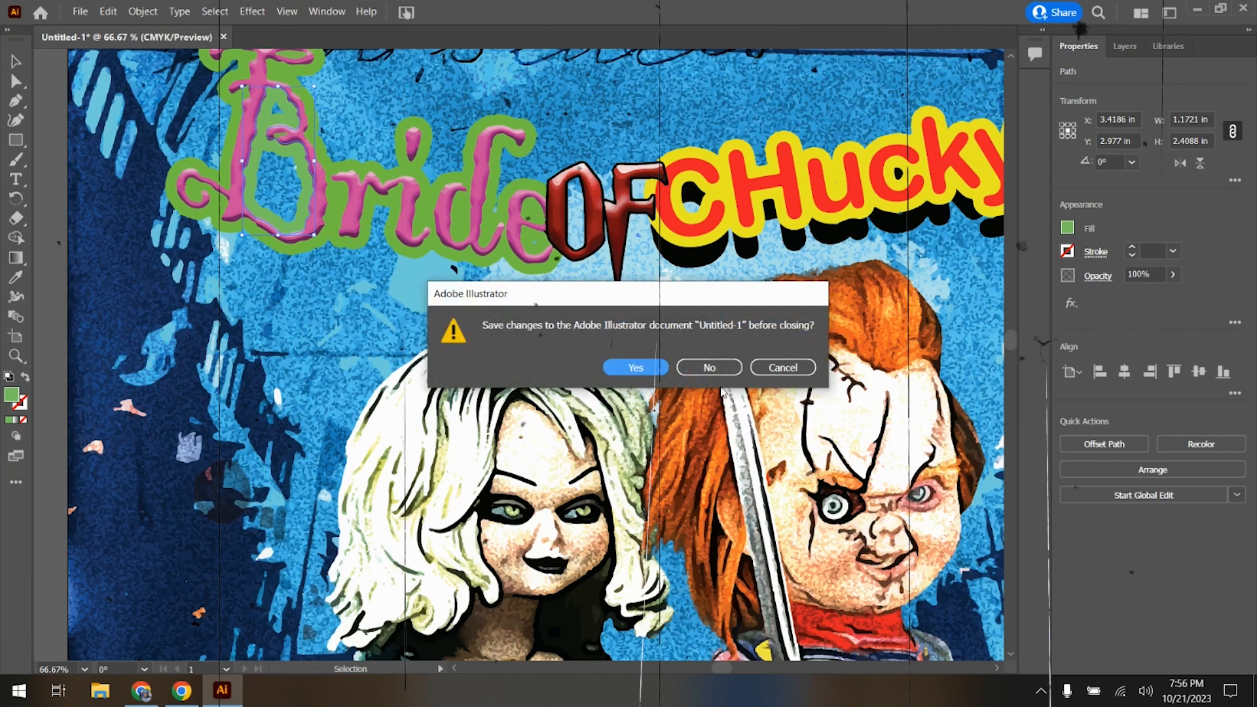
click(734, 368)
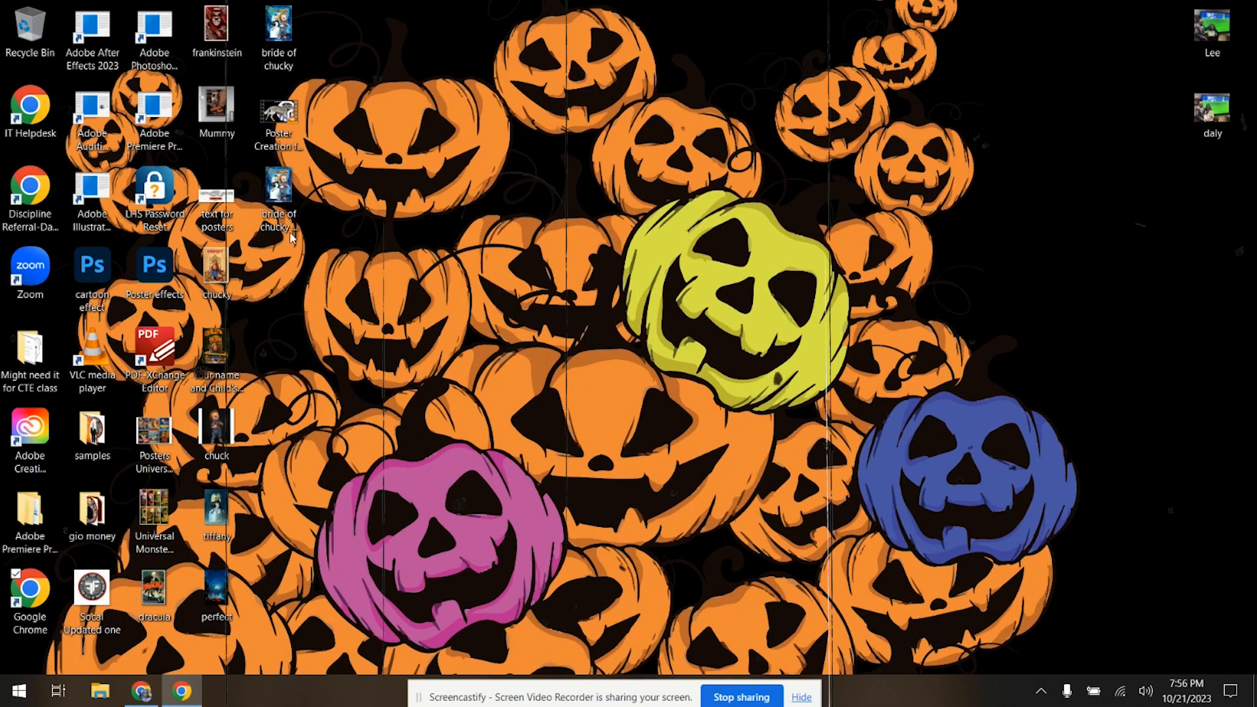
- Open the exported "bride of chucky vectored" PNG from the desktop, examine the poster up close and in full, and close the viewer
click(283, 195)
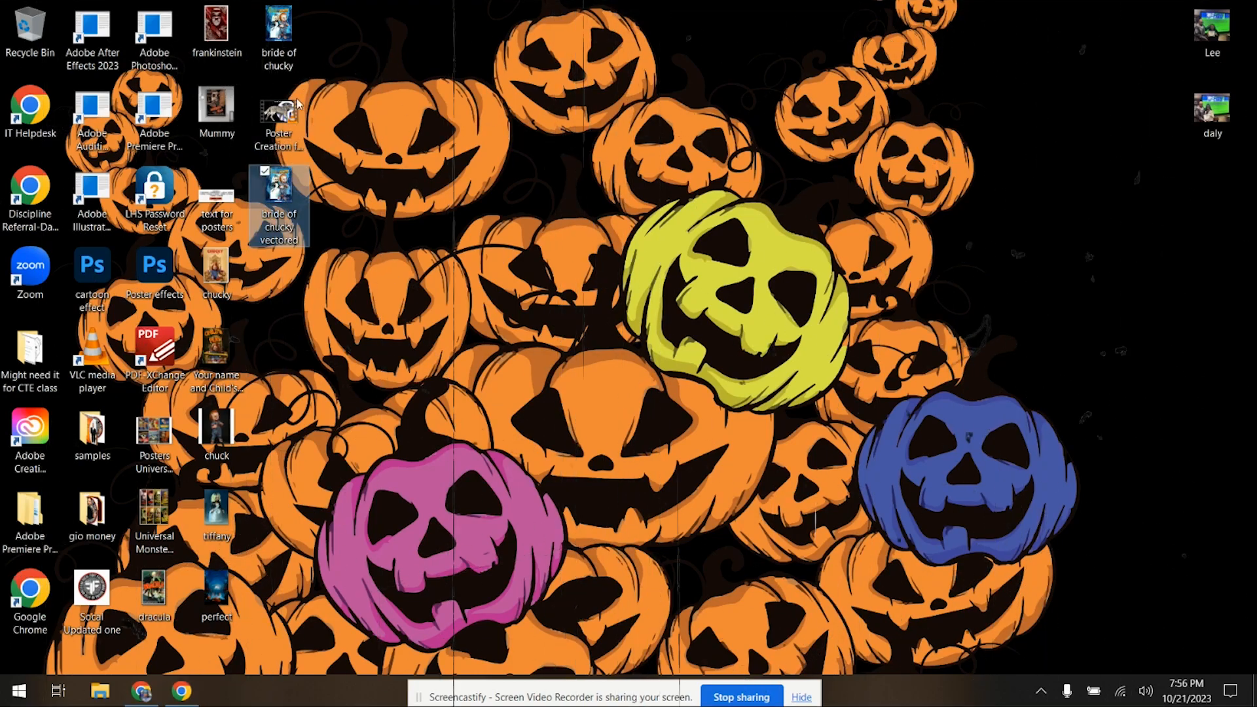
click(279, 30)
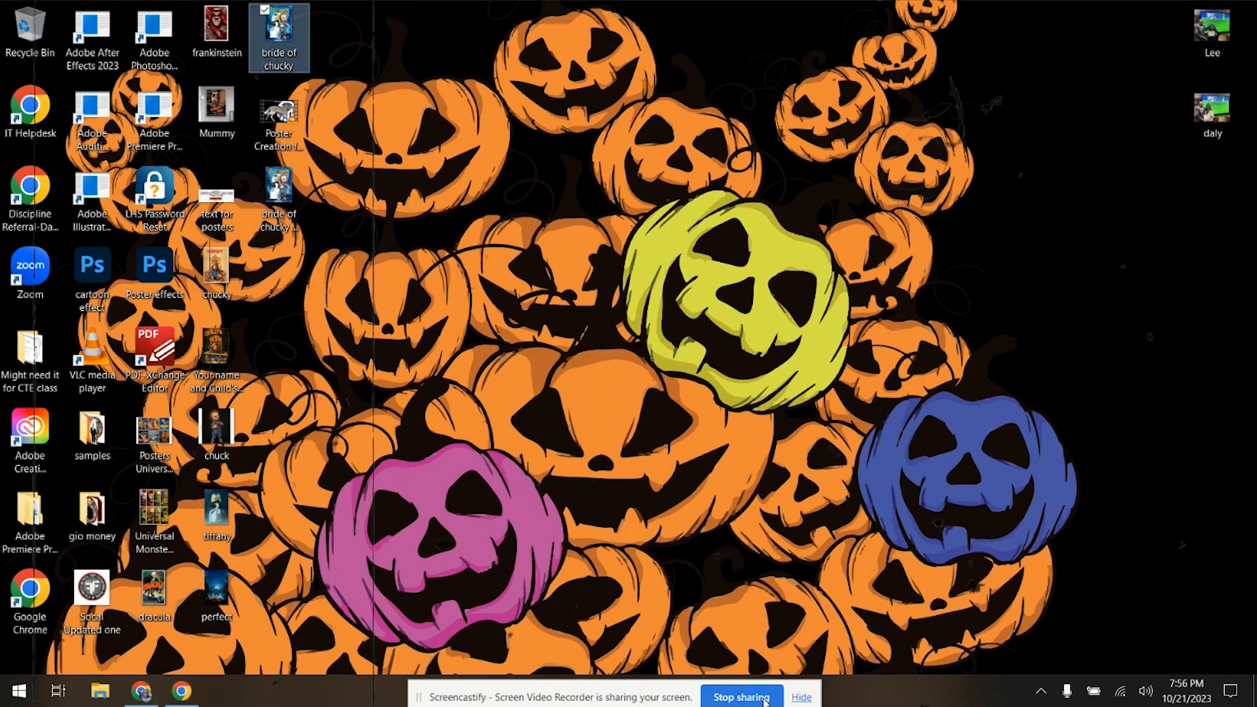
click(279, 194)
double_click(279, 194)
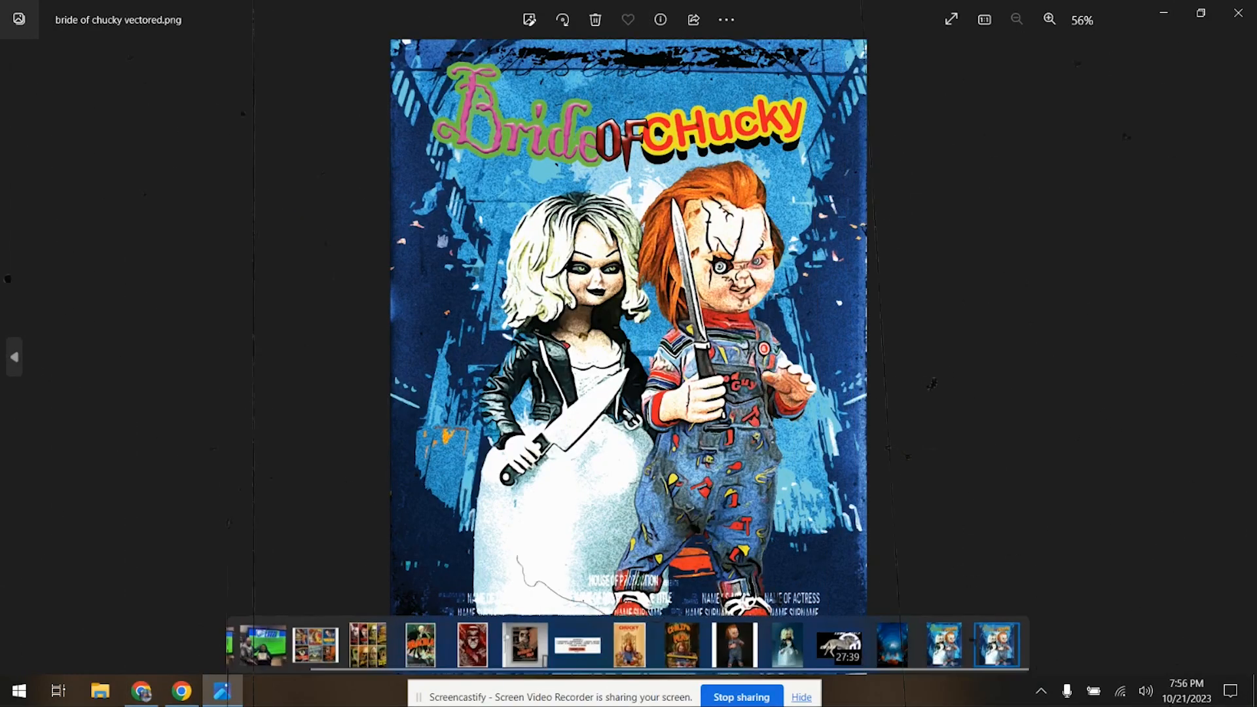
scroll(588, 296, up, 2)
scroll(588, 296, up, 2)
scroll(586, 299, down, 5)
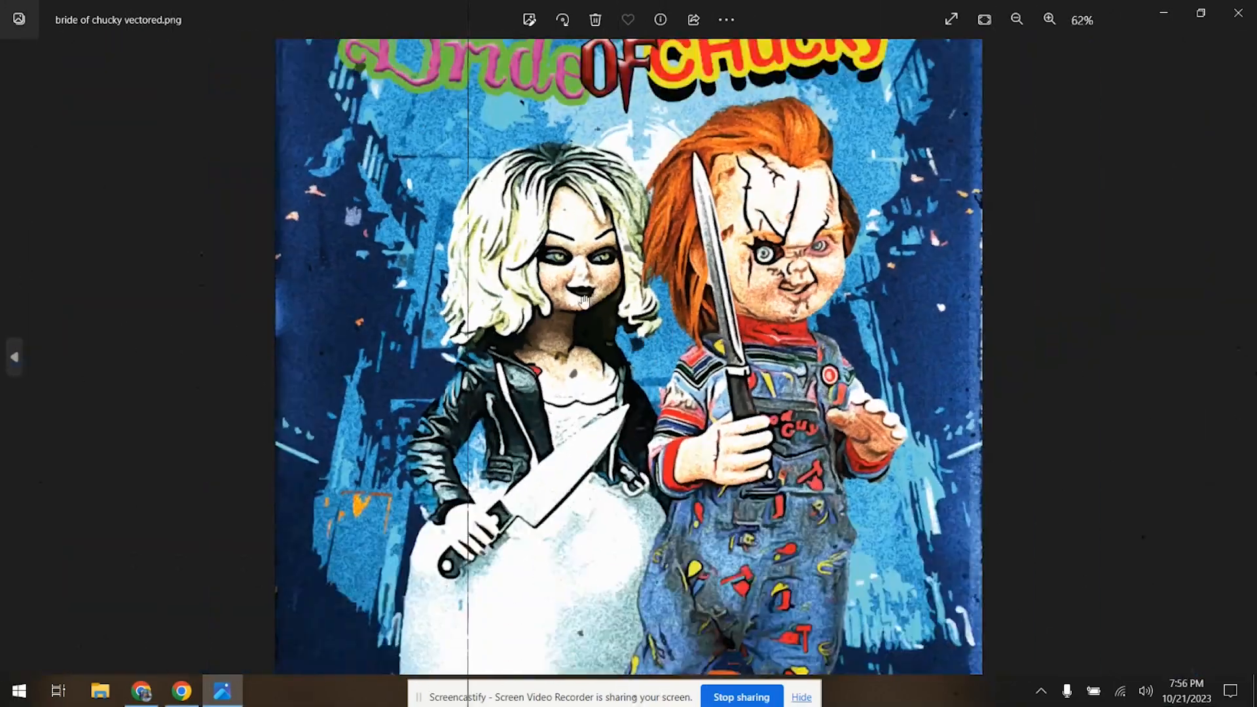
scroll(621, 164, down, 1)
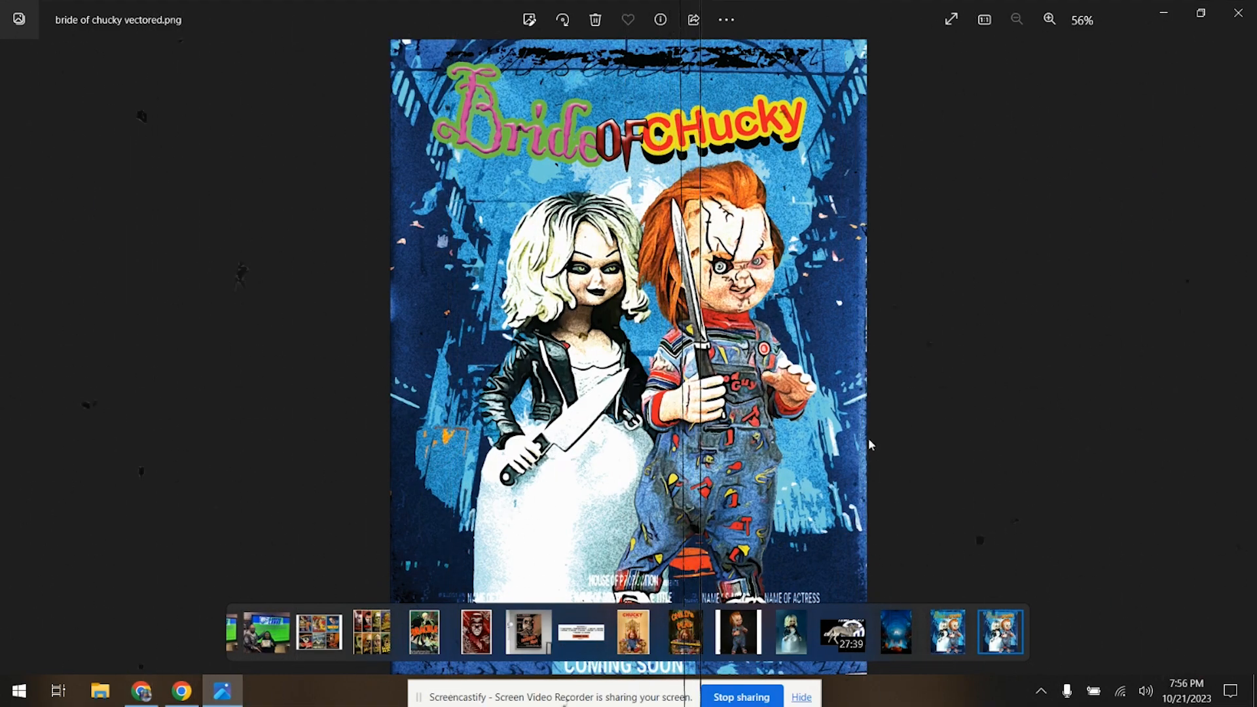
click(1239, 15)
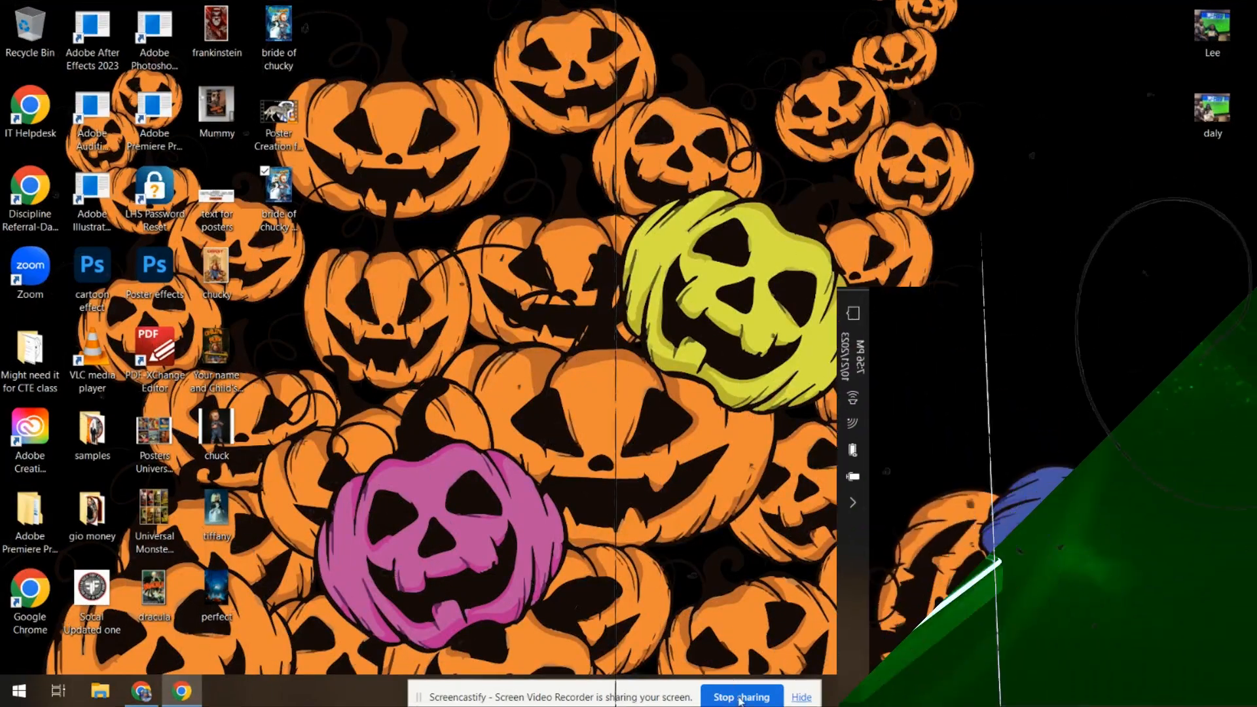